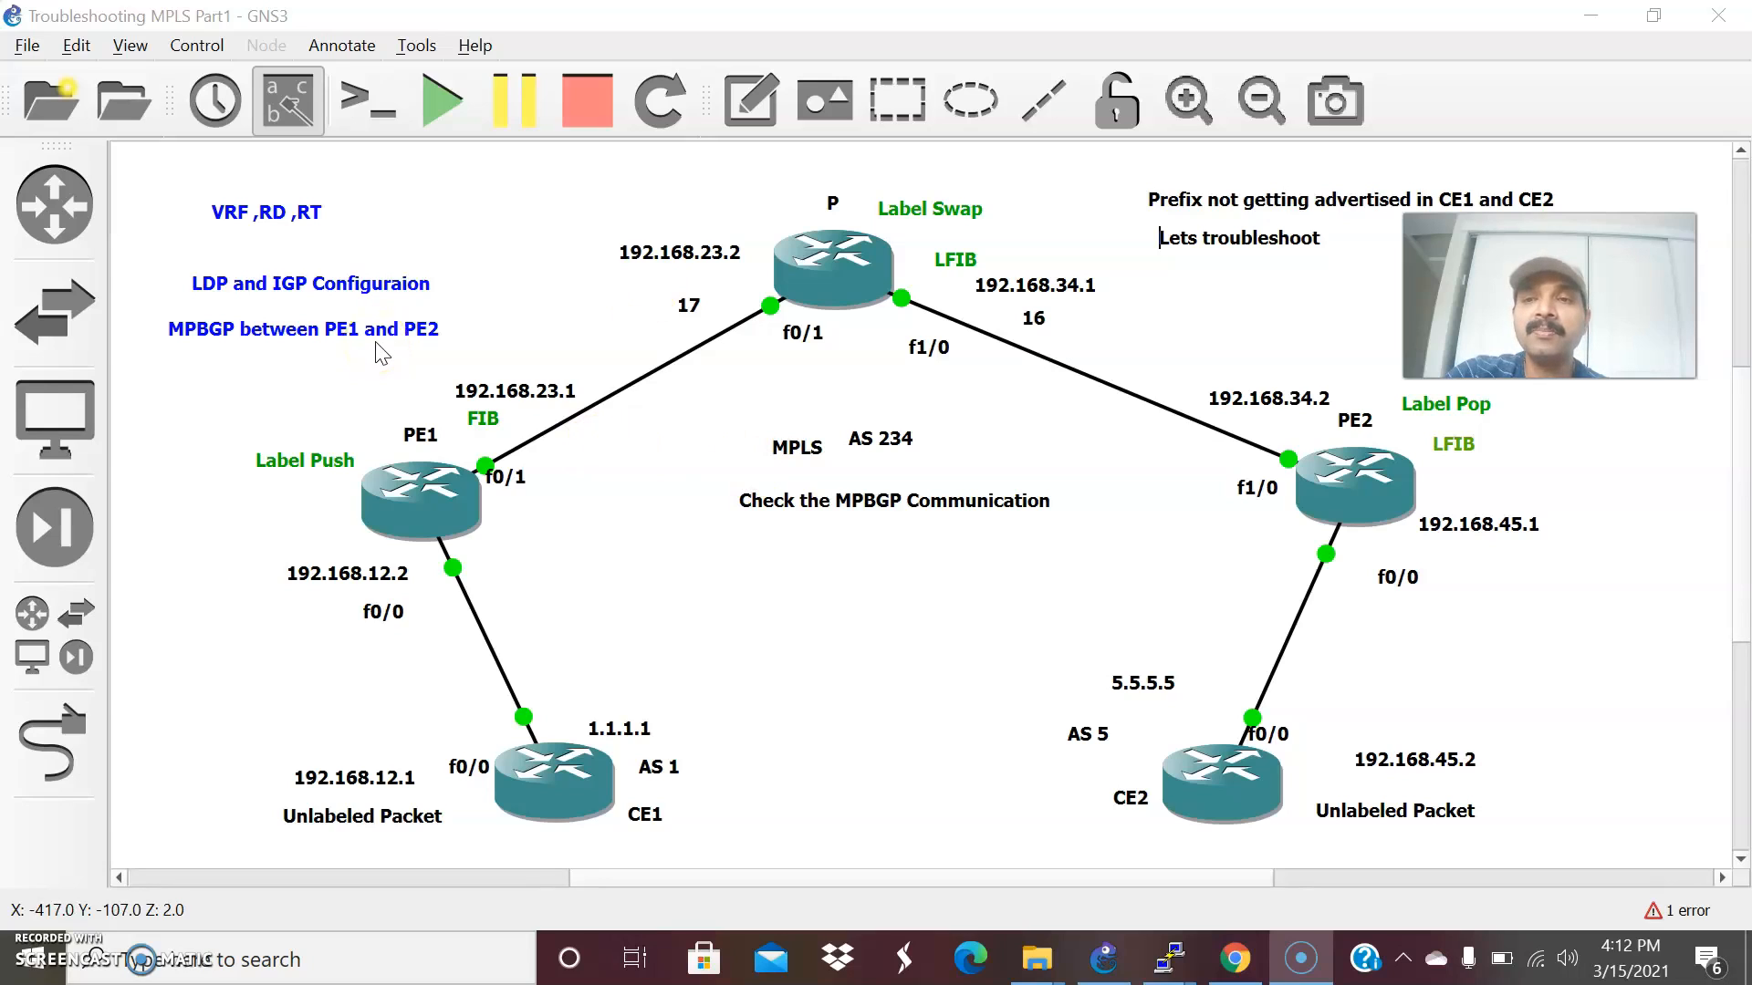
Switch to PE1's console and list its VRFs with show ip vrf.
click(1361, 467)
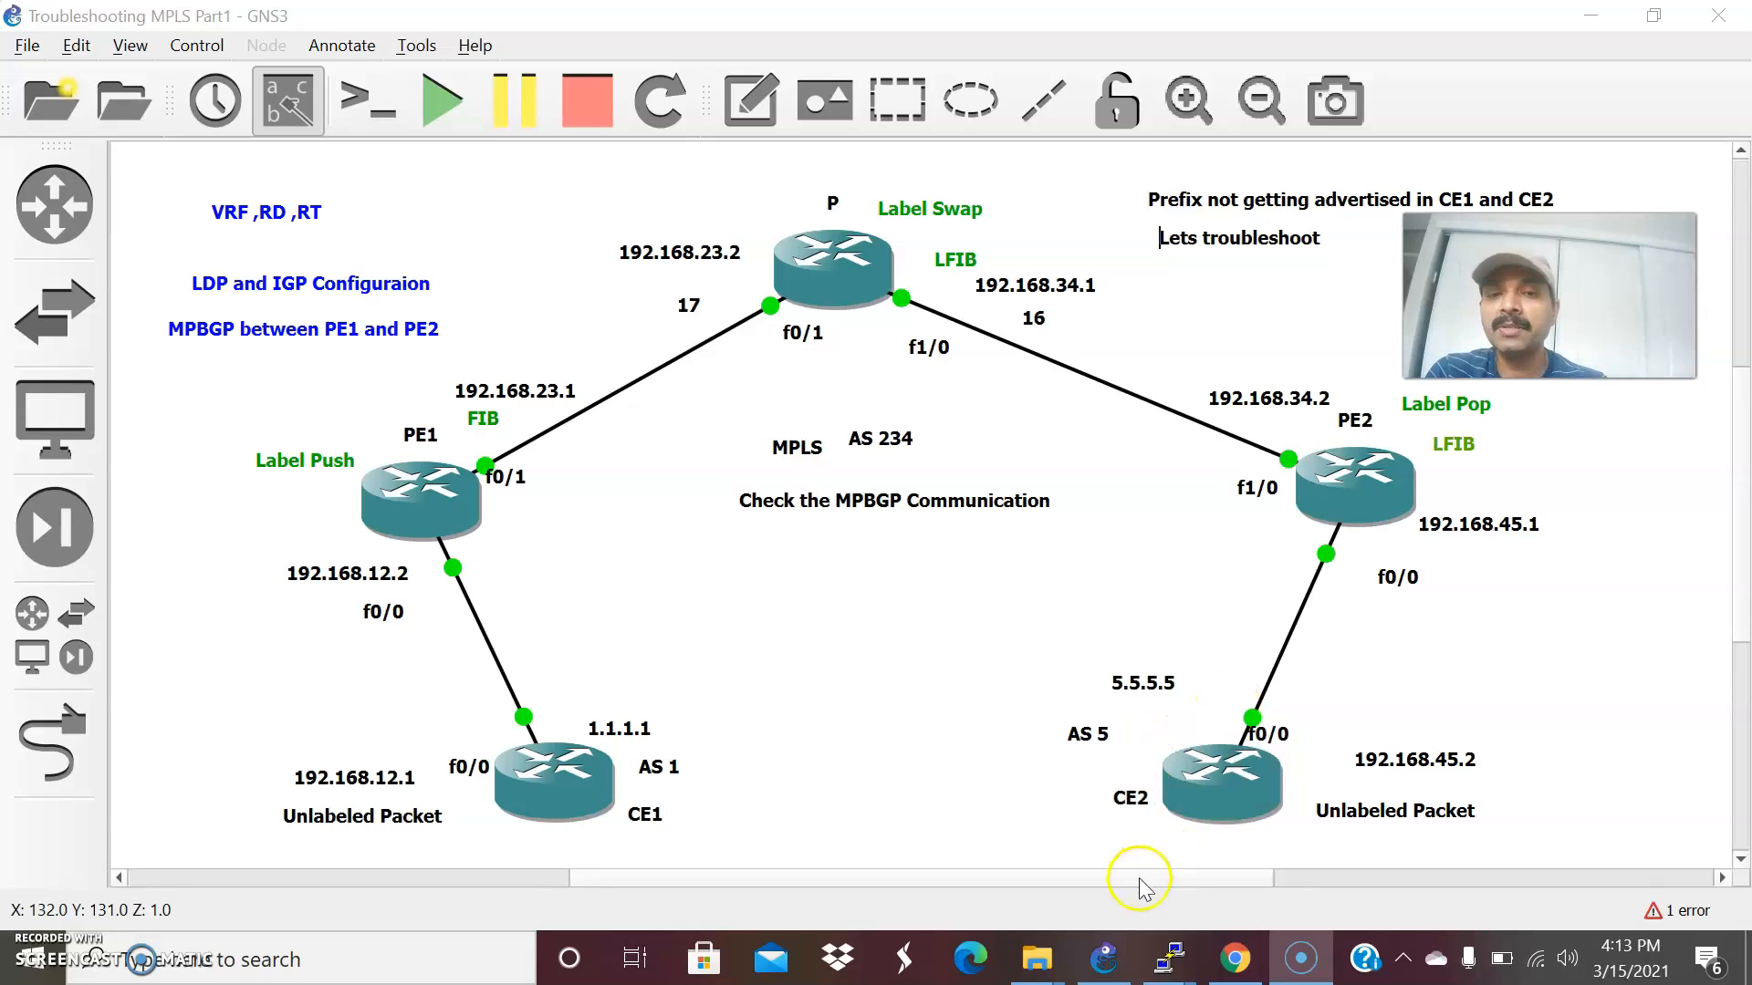
mouse_move(1167, 966)
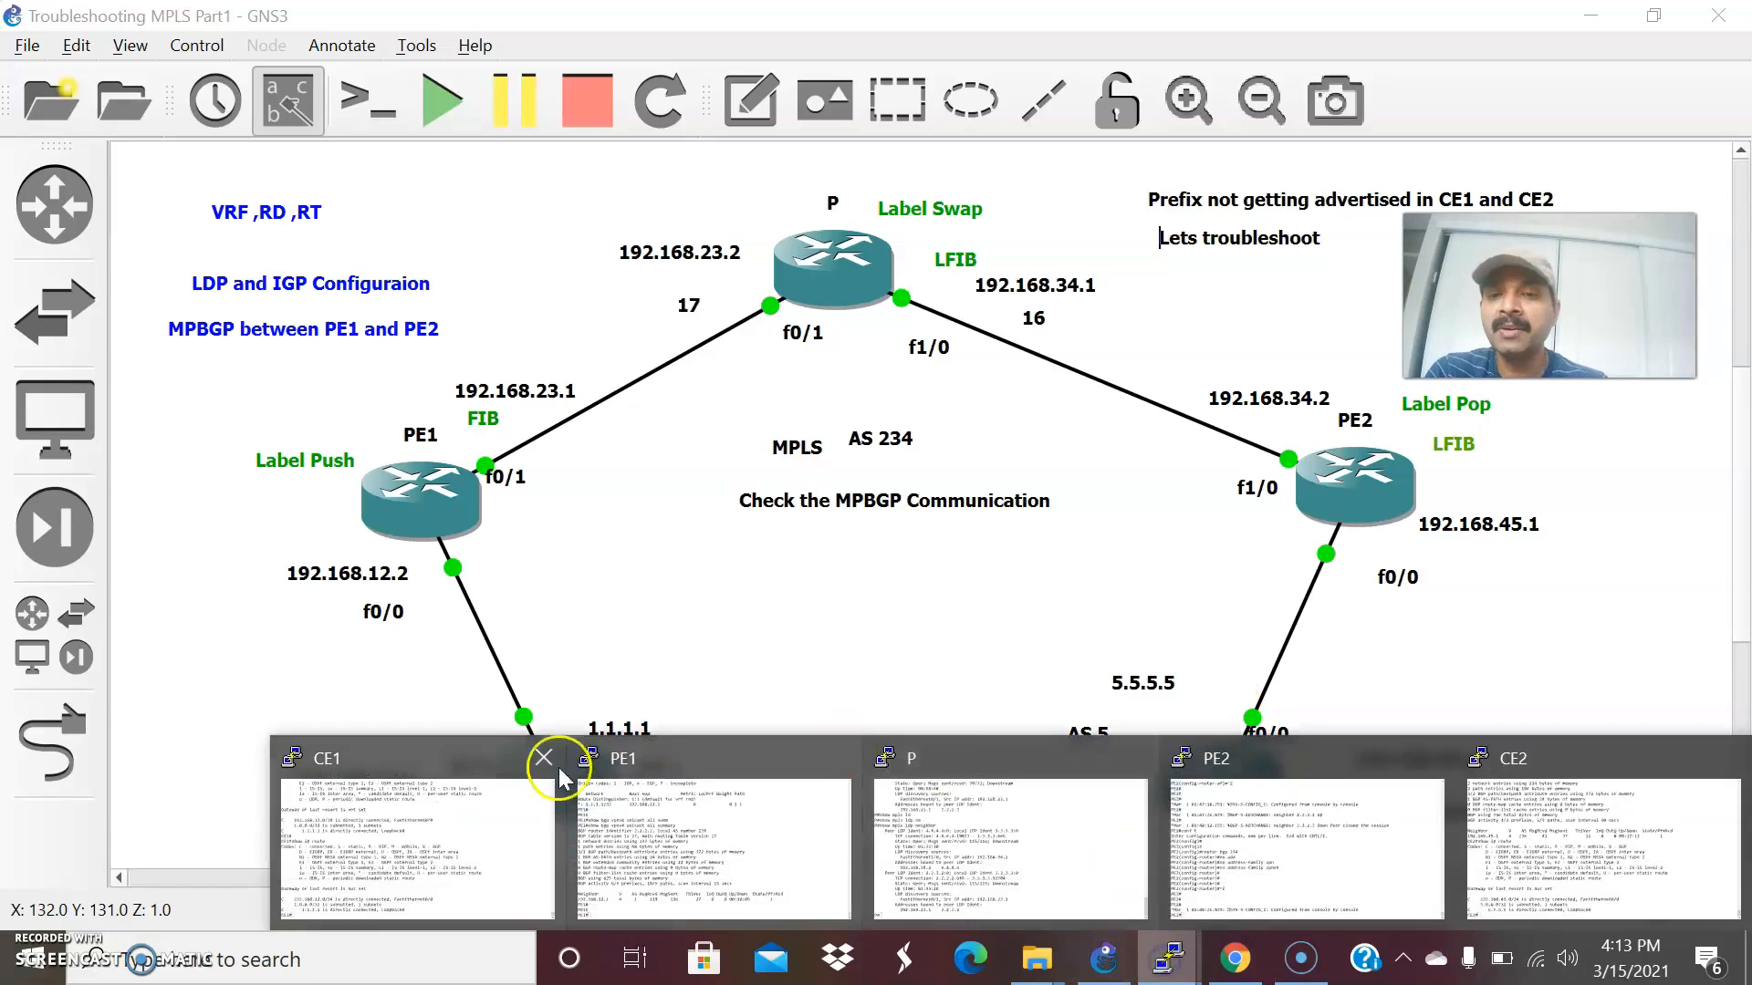
click(655, 841)
key(Return)
key(Return)
key(Return)
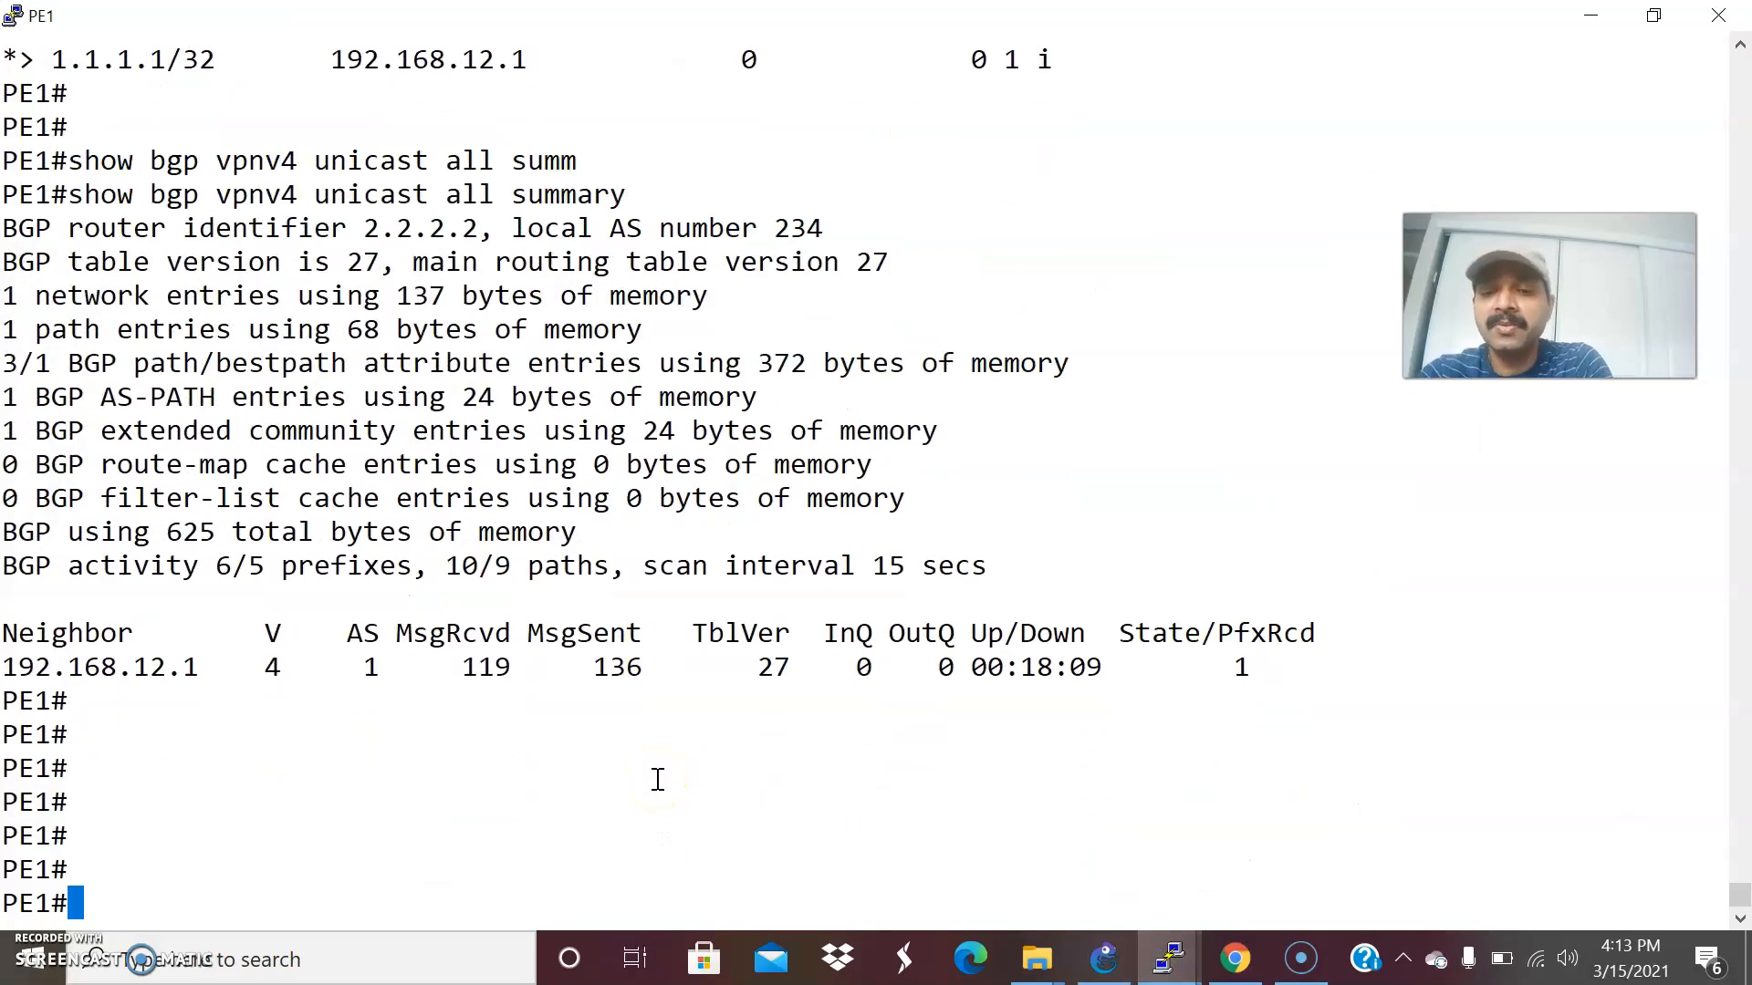
text(show)
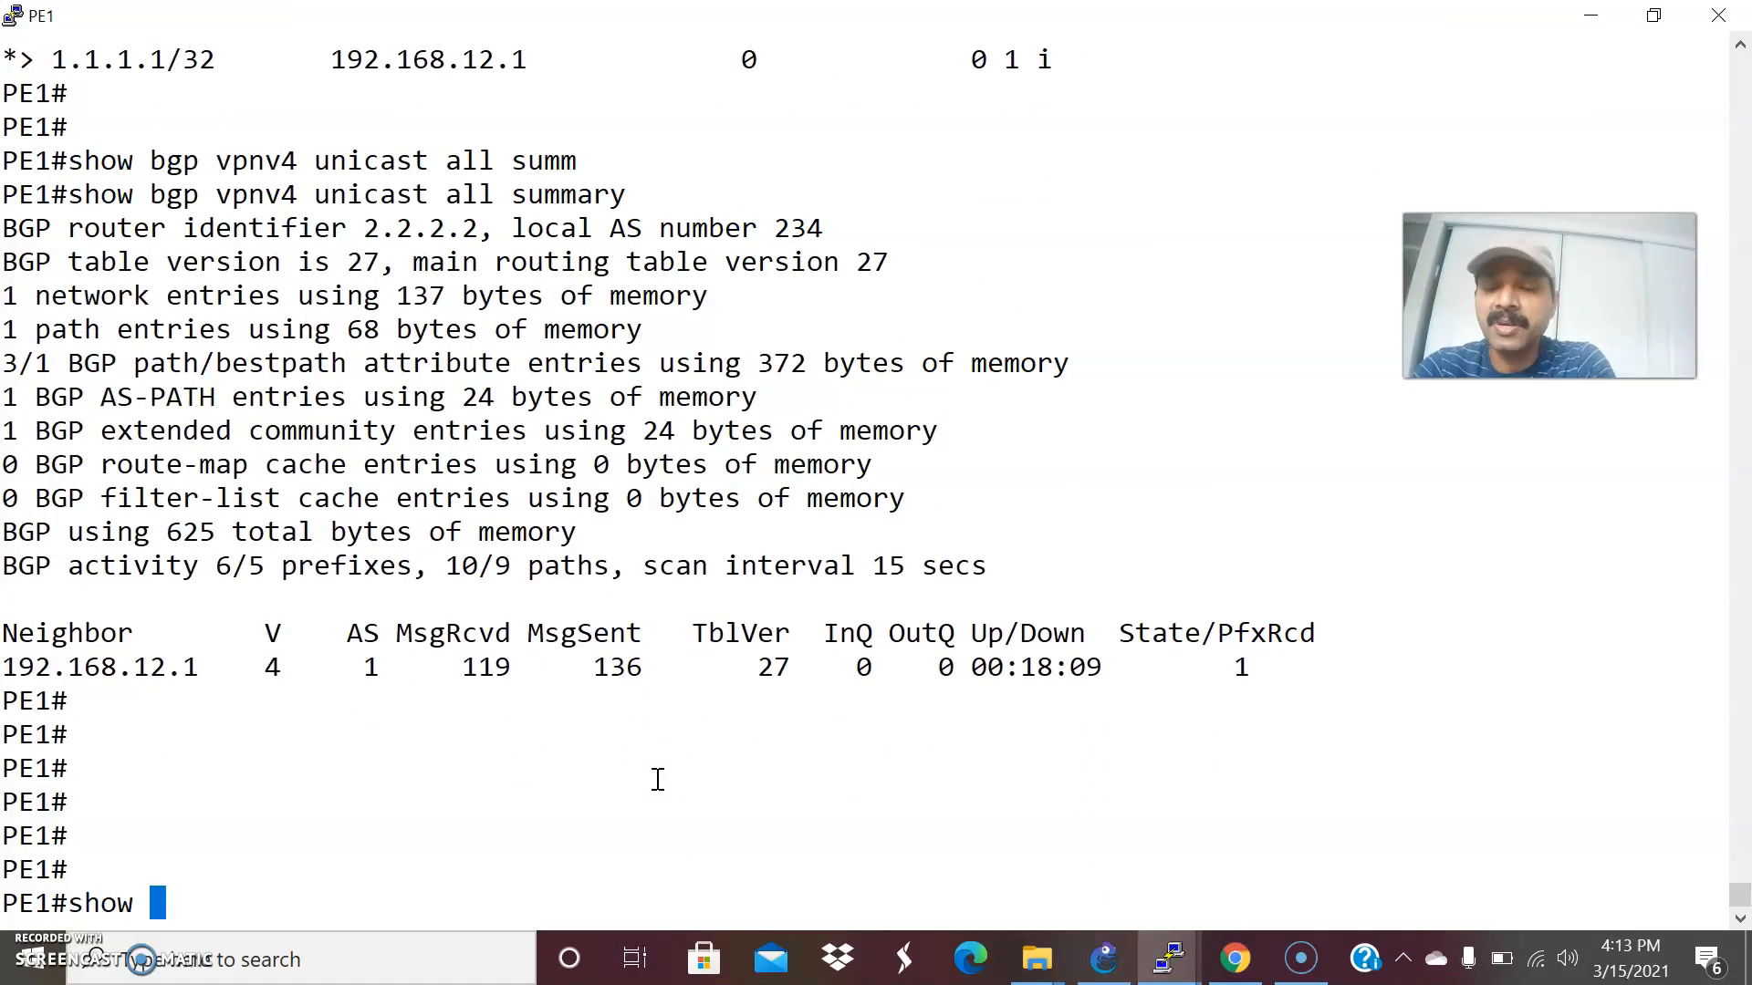
text( ip vrf)
key(Tab)
key(Return)
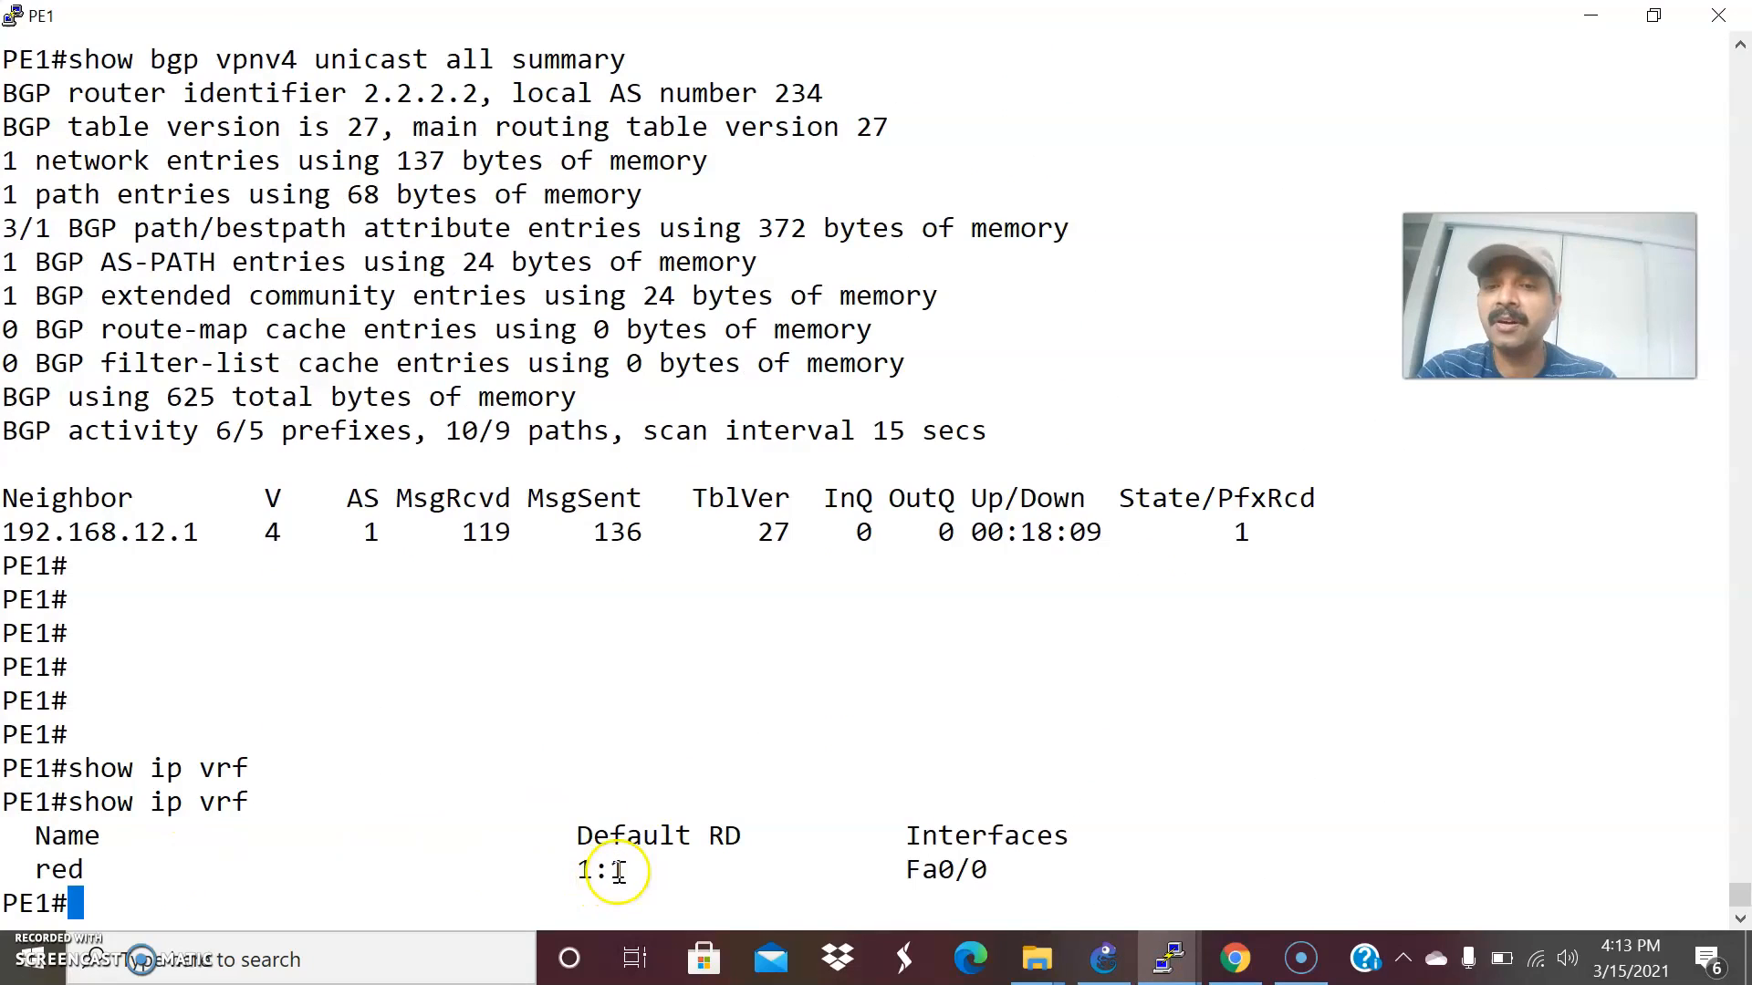
Run show ip vrf on PE2's console and compare the VRF name, RD and interface with PE1's output.
click(1170, 957)
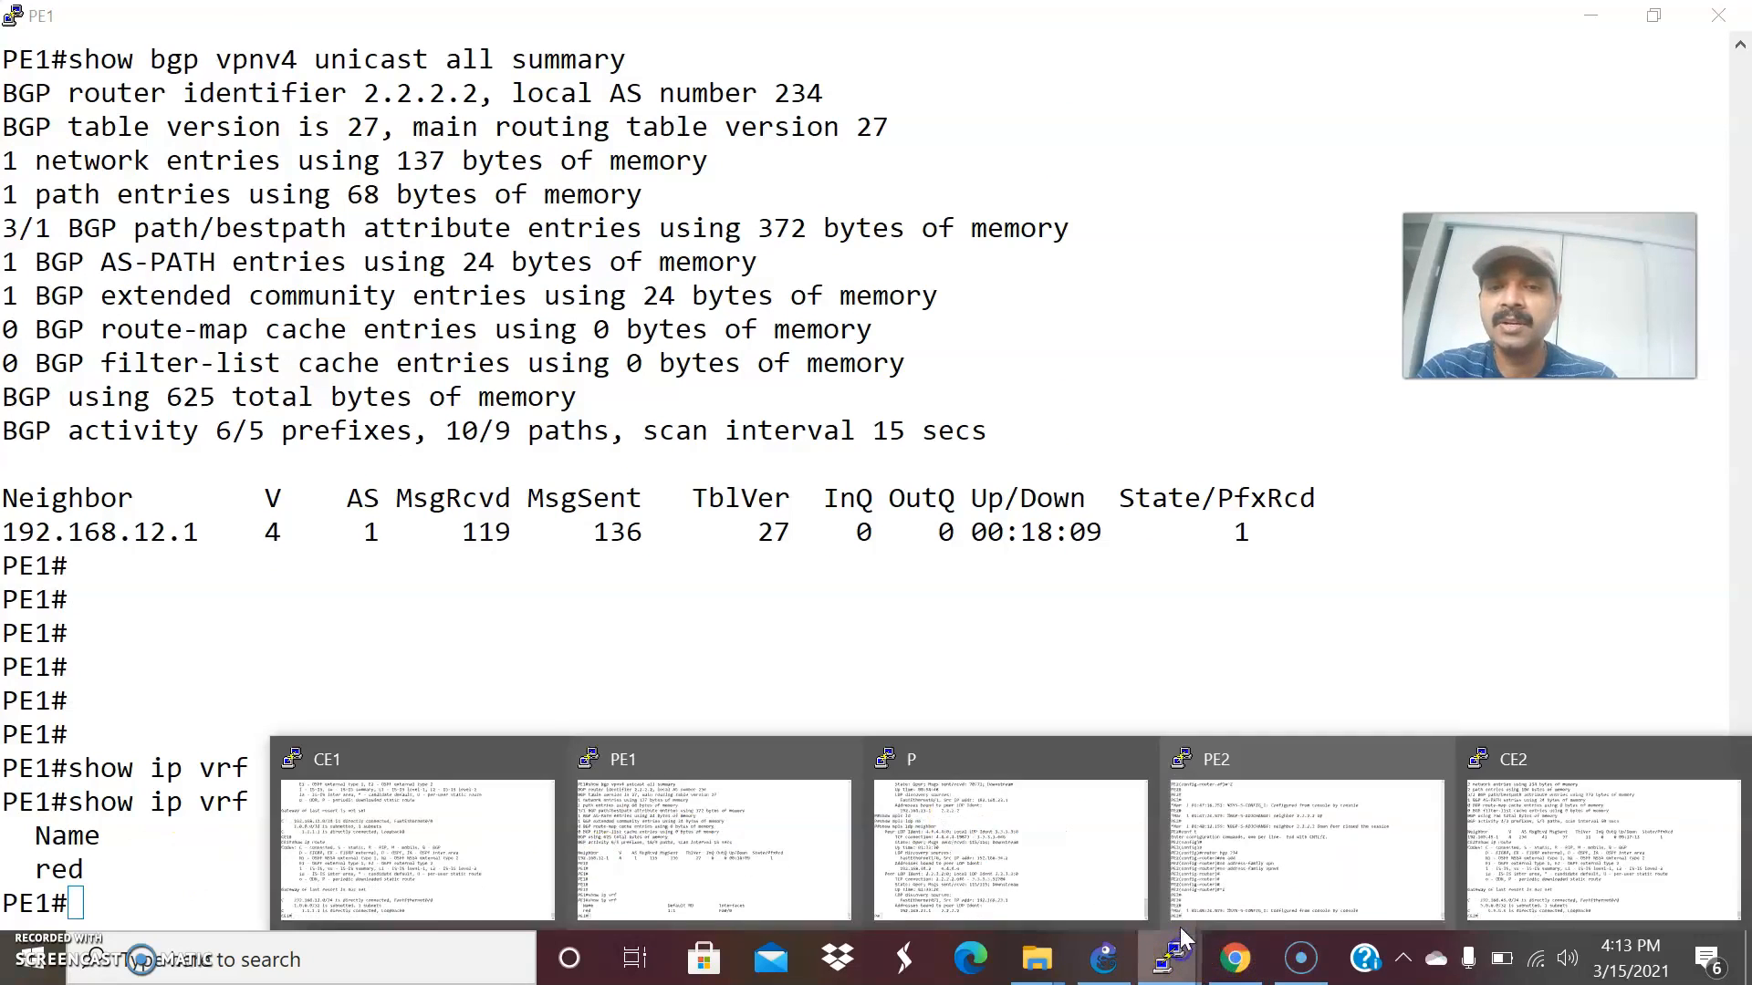
click(1357, 844)
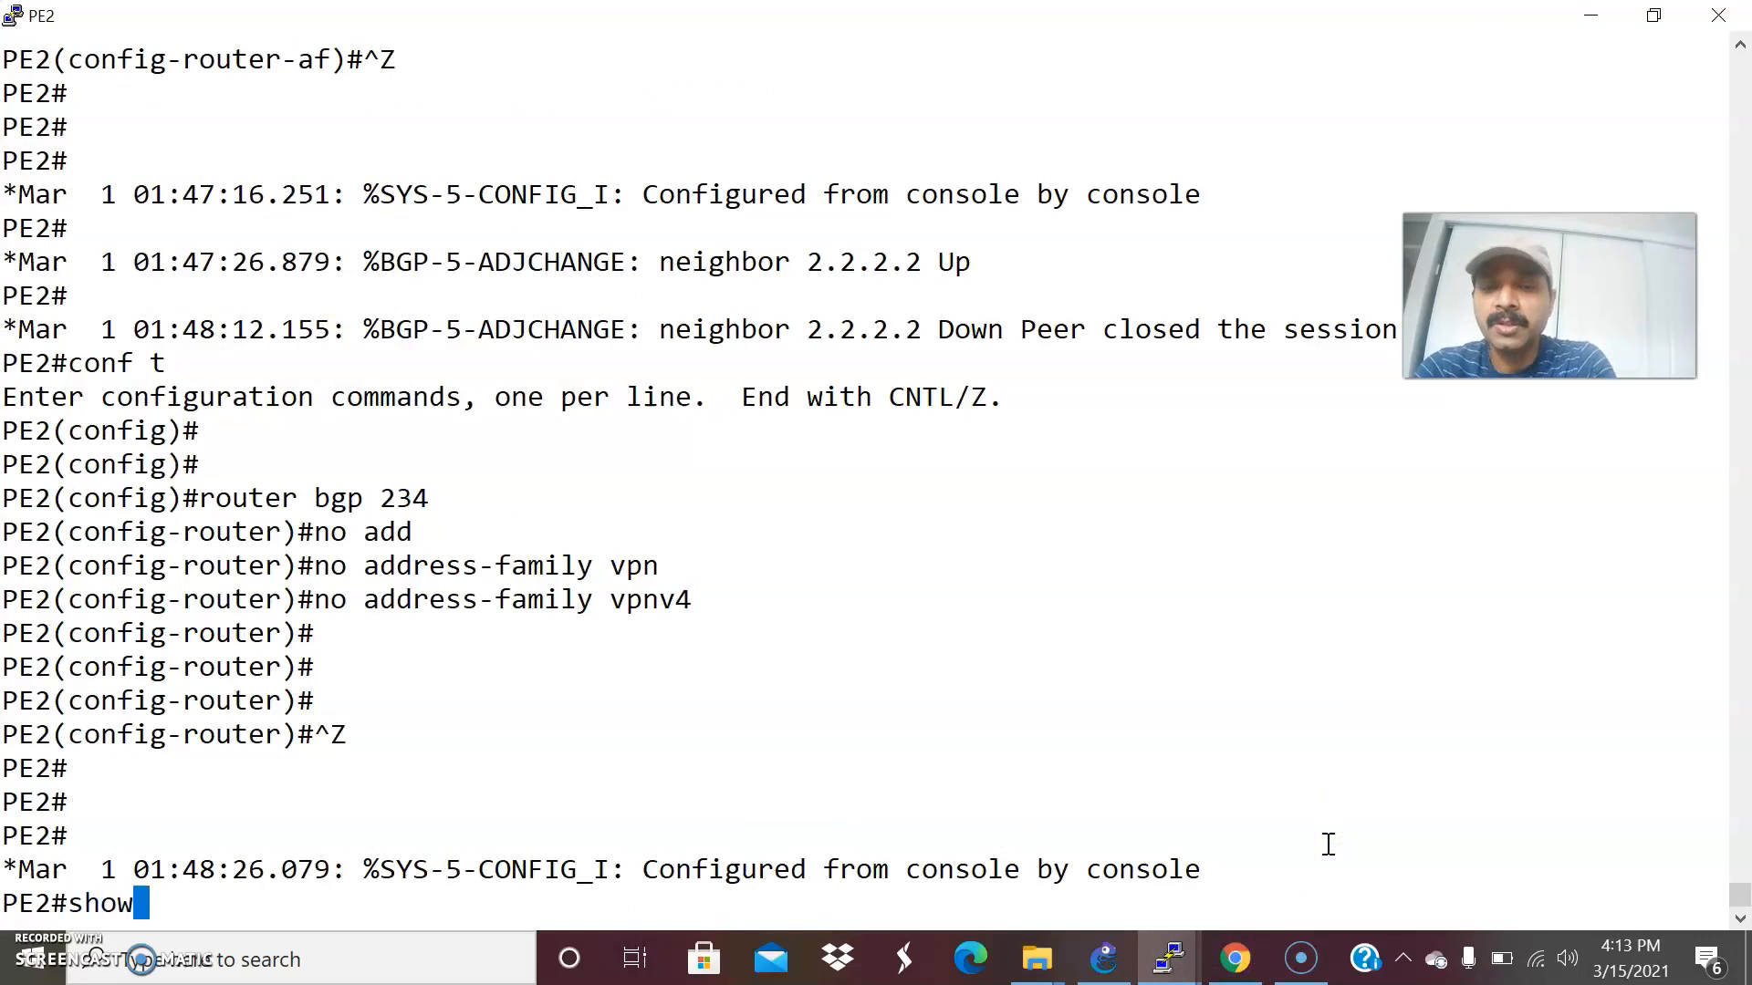
key(Return)
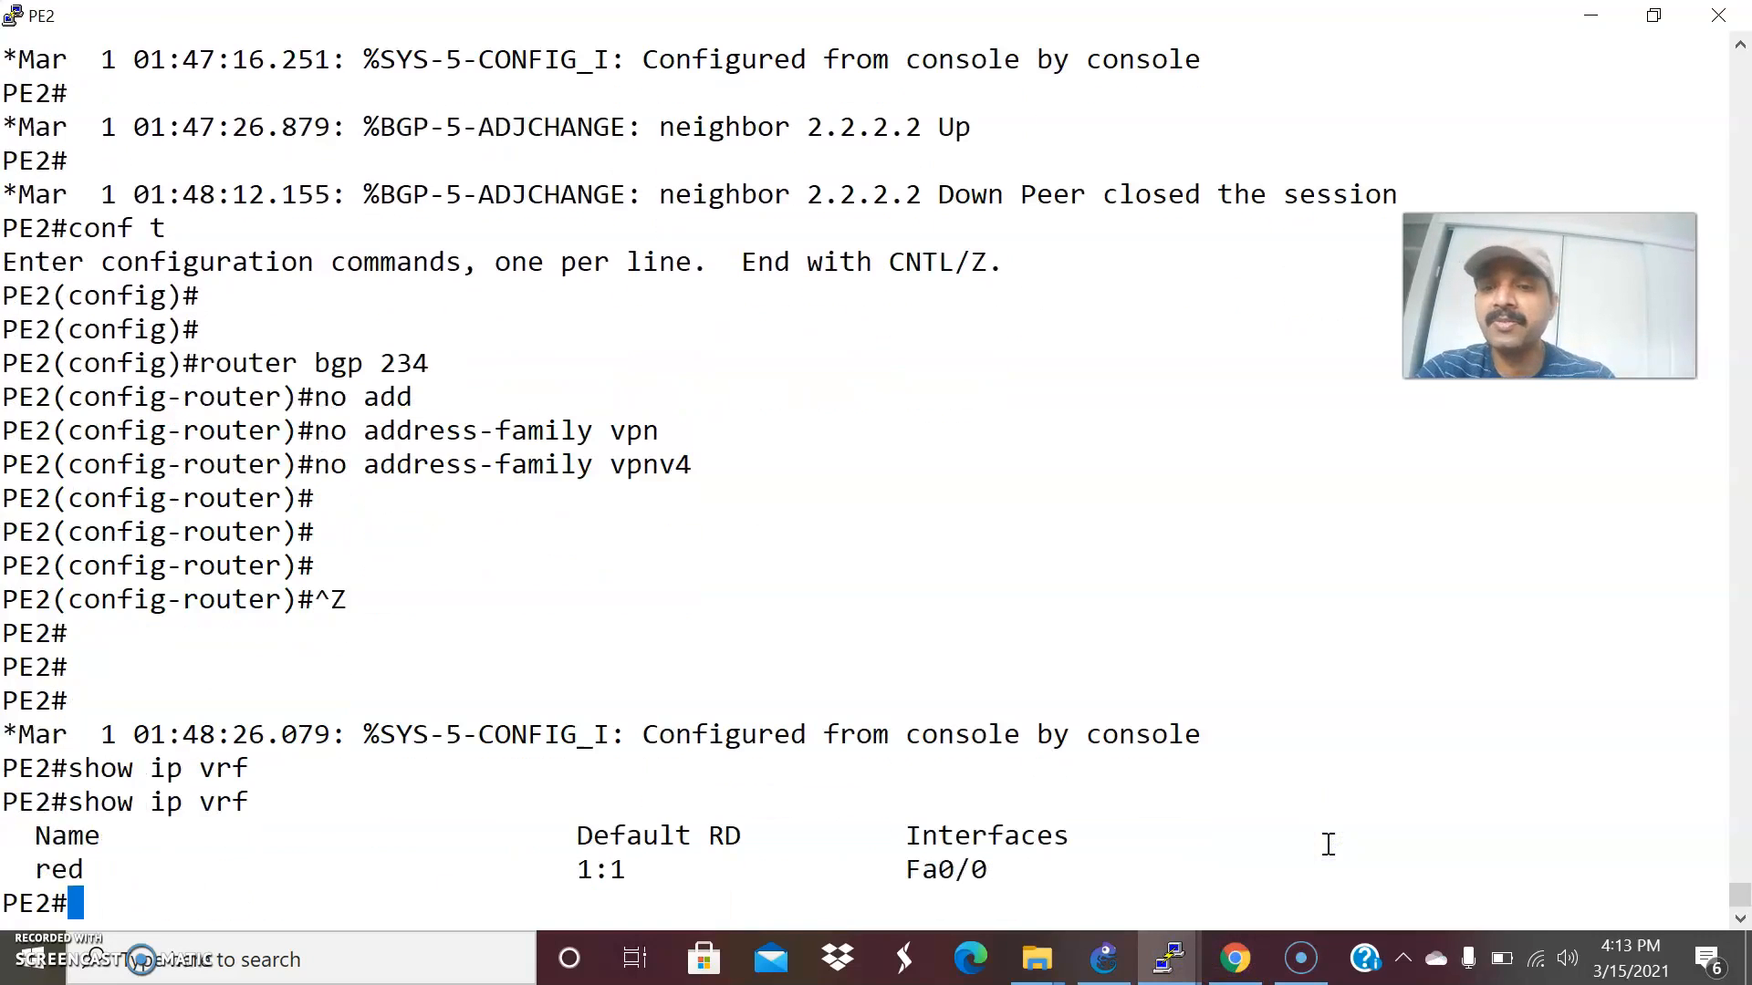
key(alt+Tab)
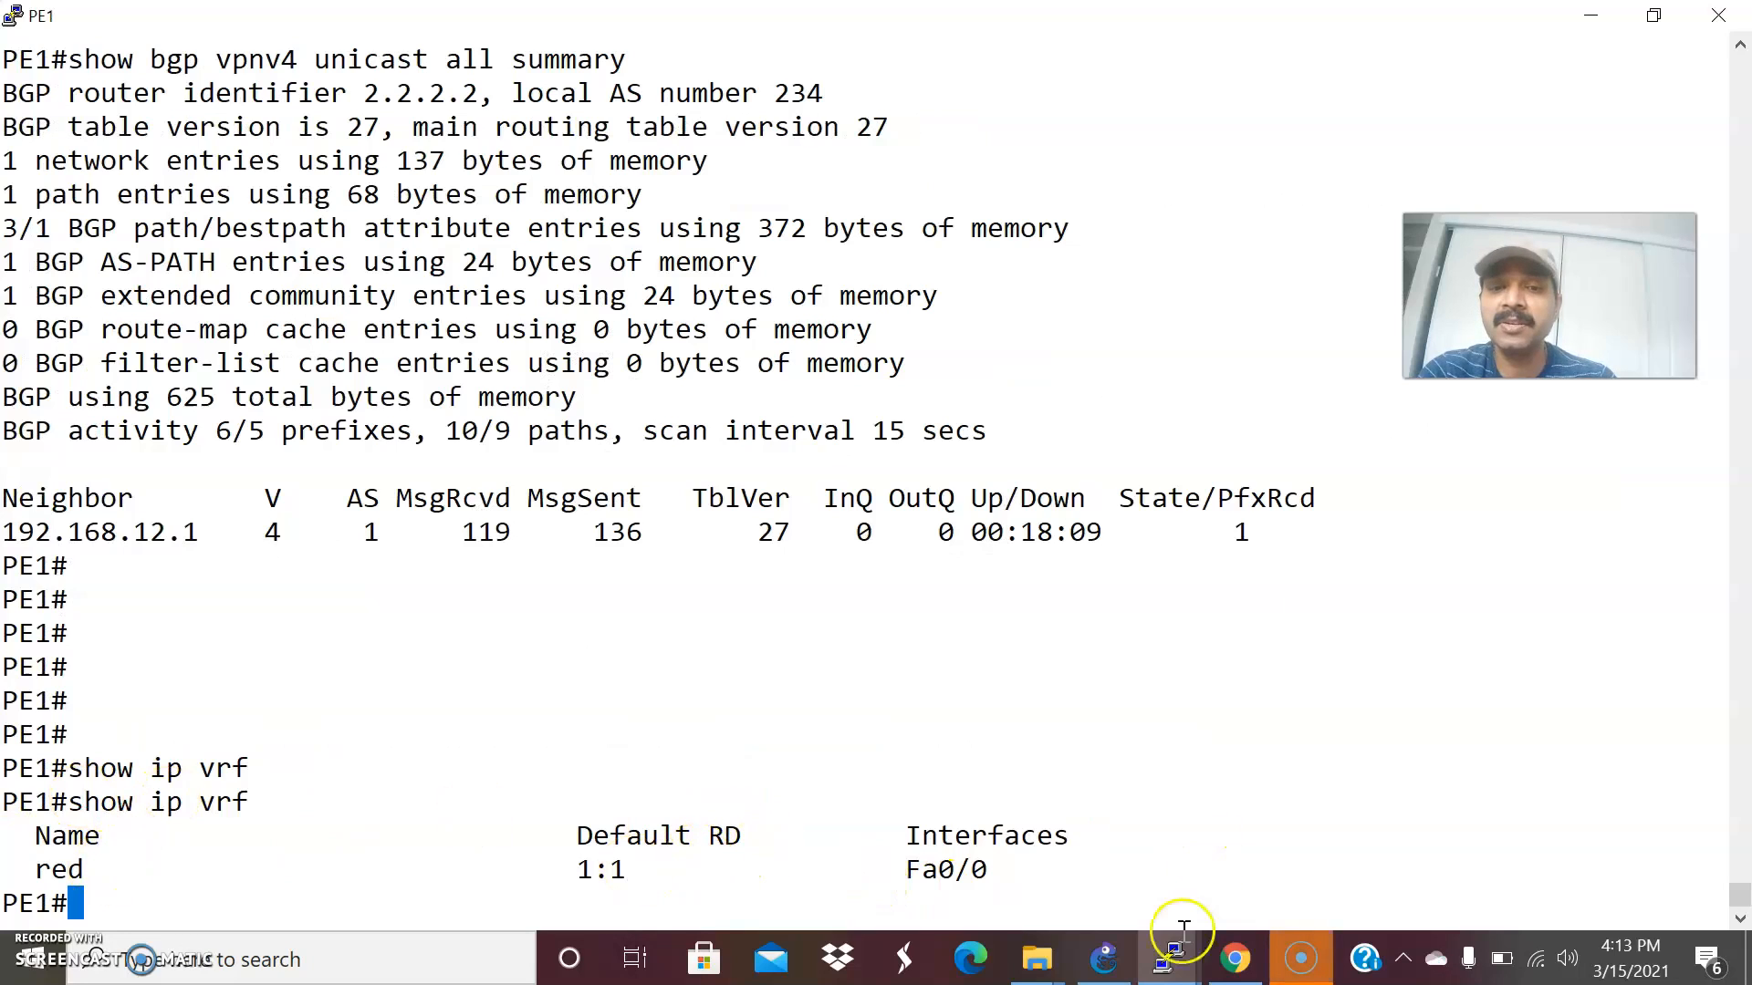
mouse_move(1173, 954)
click(1334, 846)
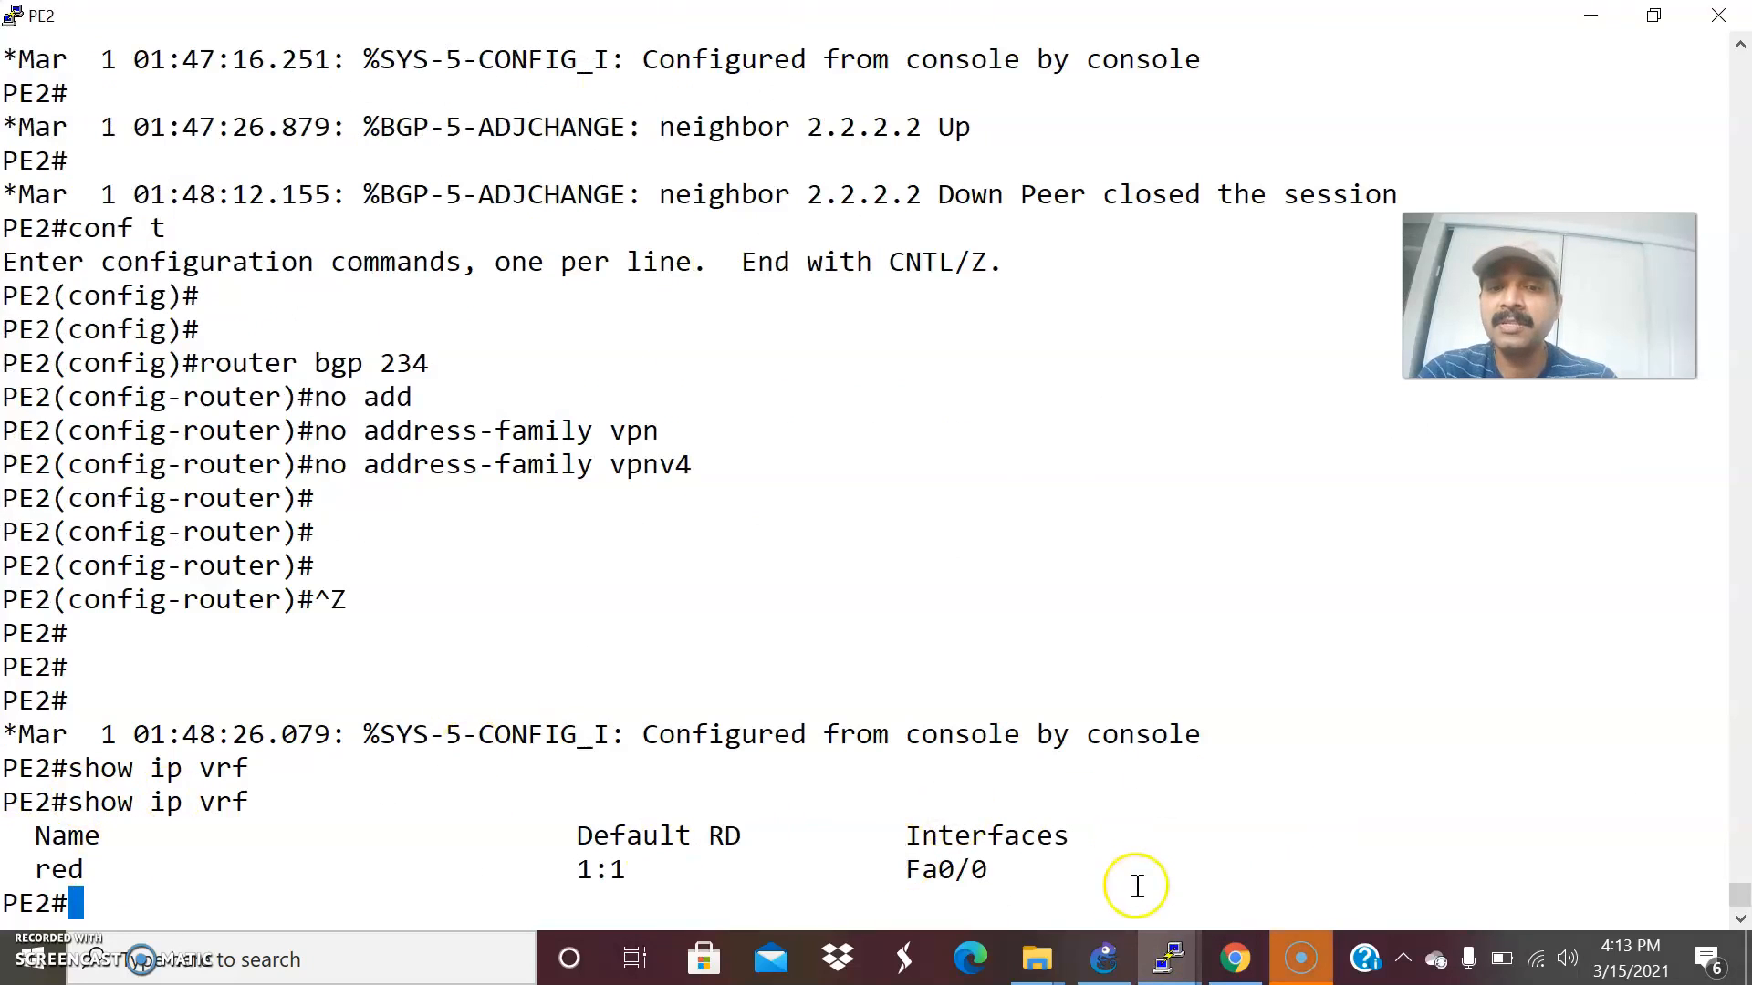
Consult the GNS3 topology and display PE1's running configuration for its CE-facing interface with show run interface fastEthernet 0/0.
click(1105, 954)
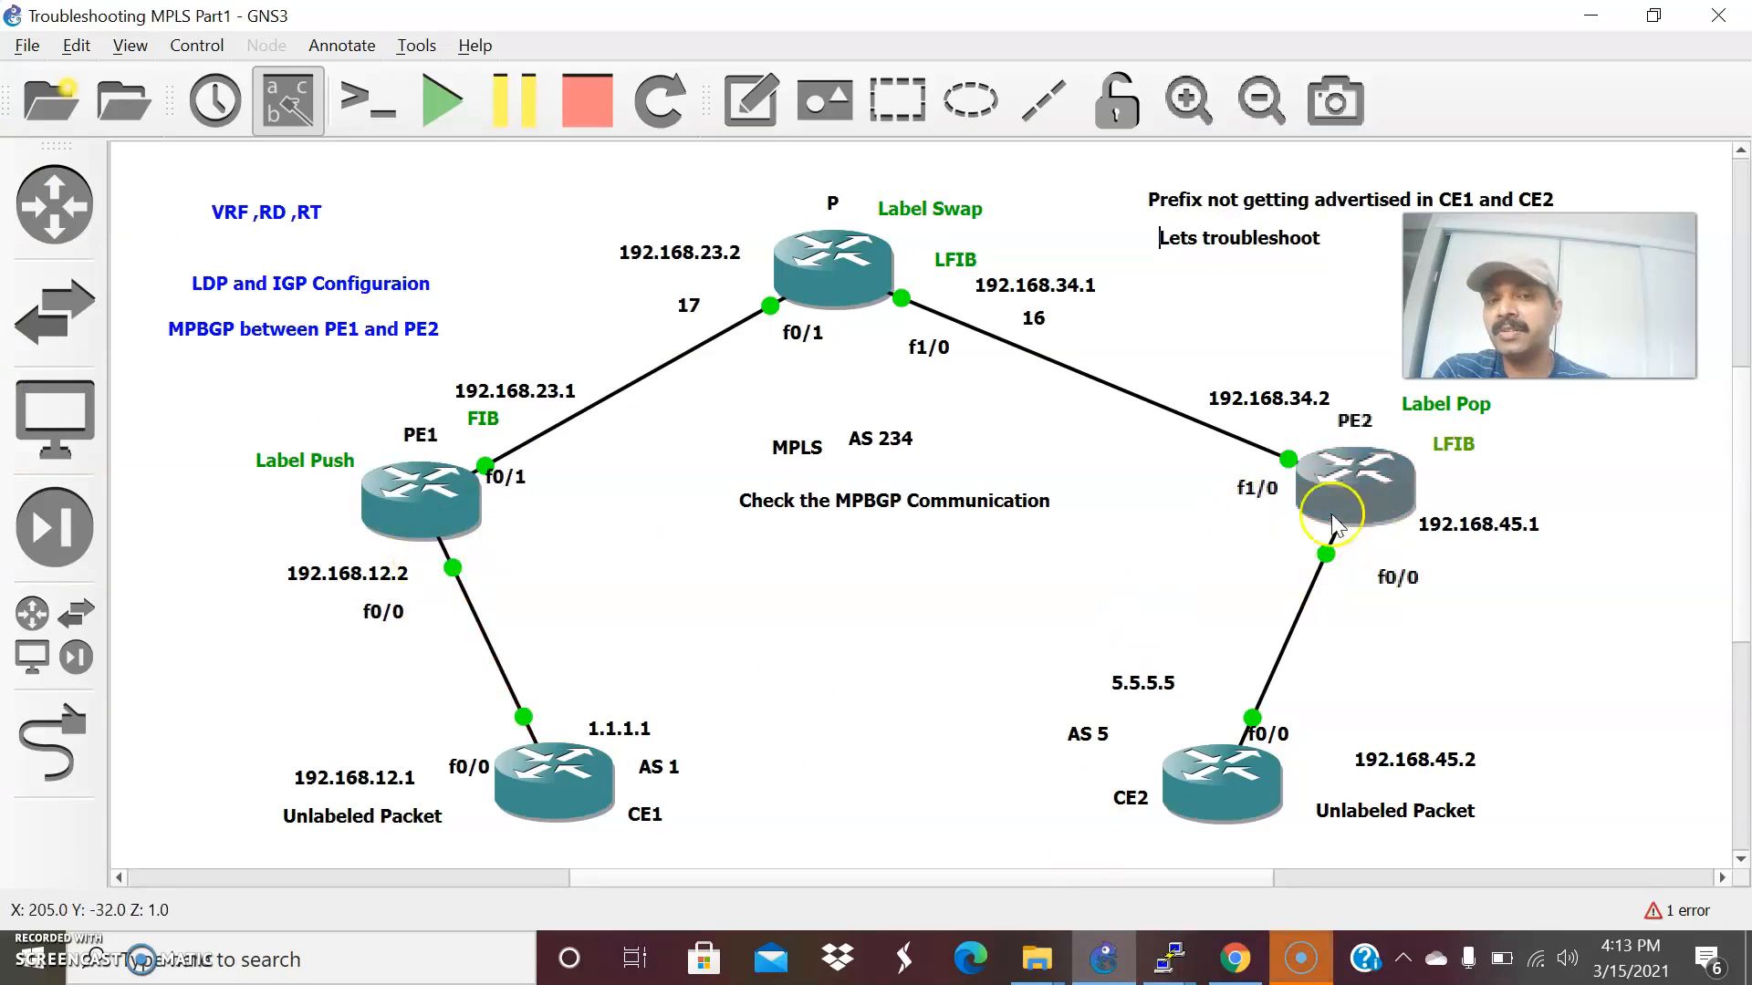
click(1163, 960)
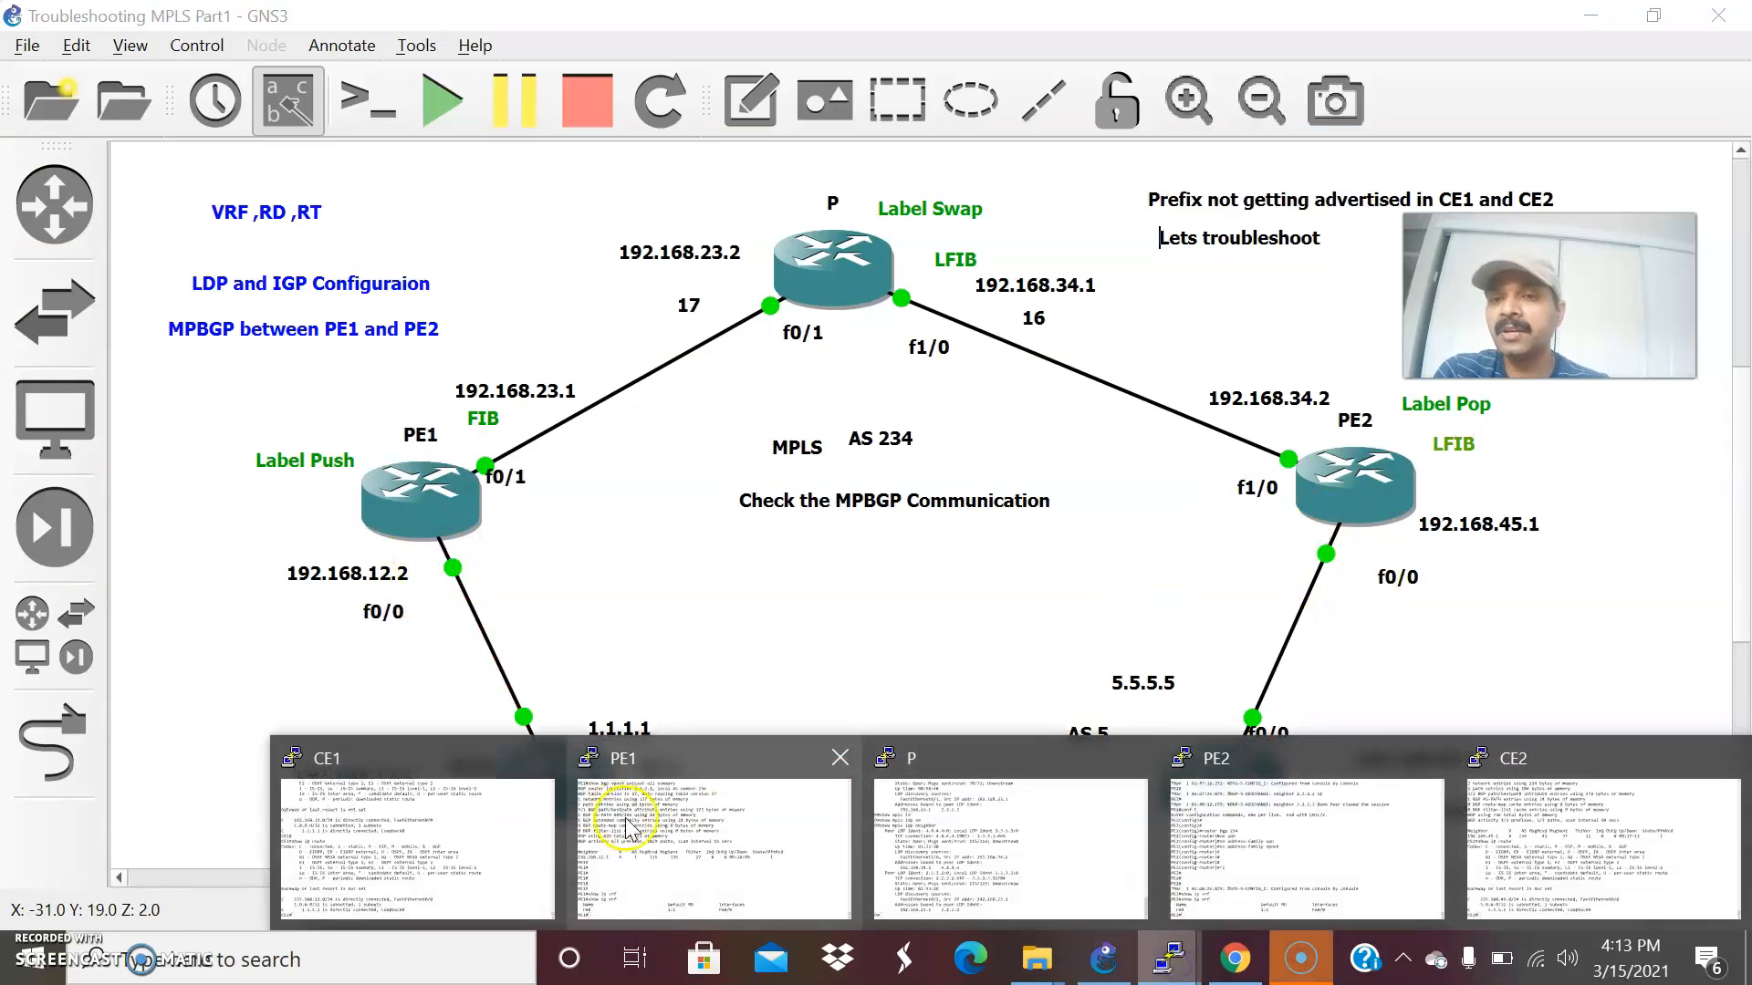
click(626, 812)
text(show )
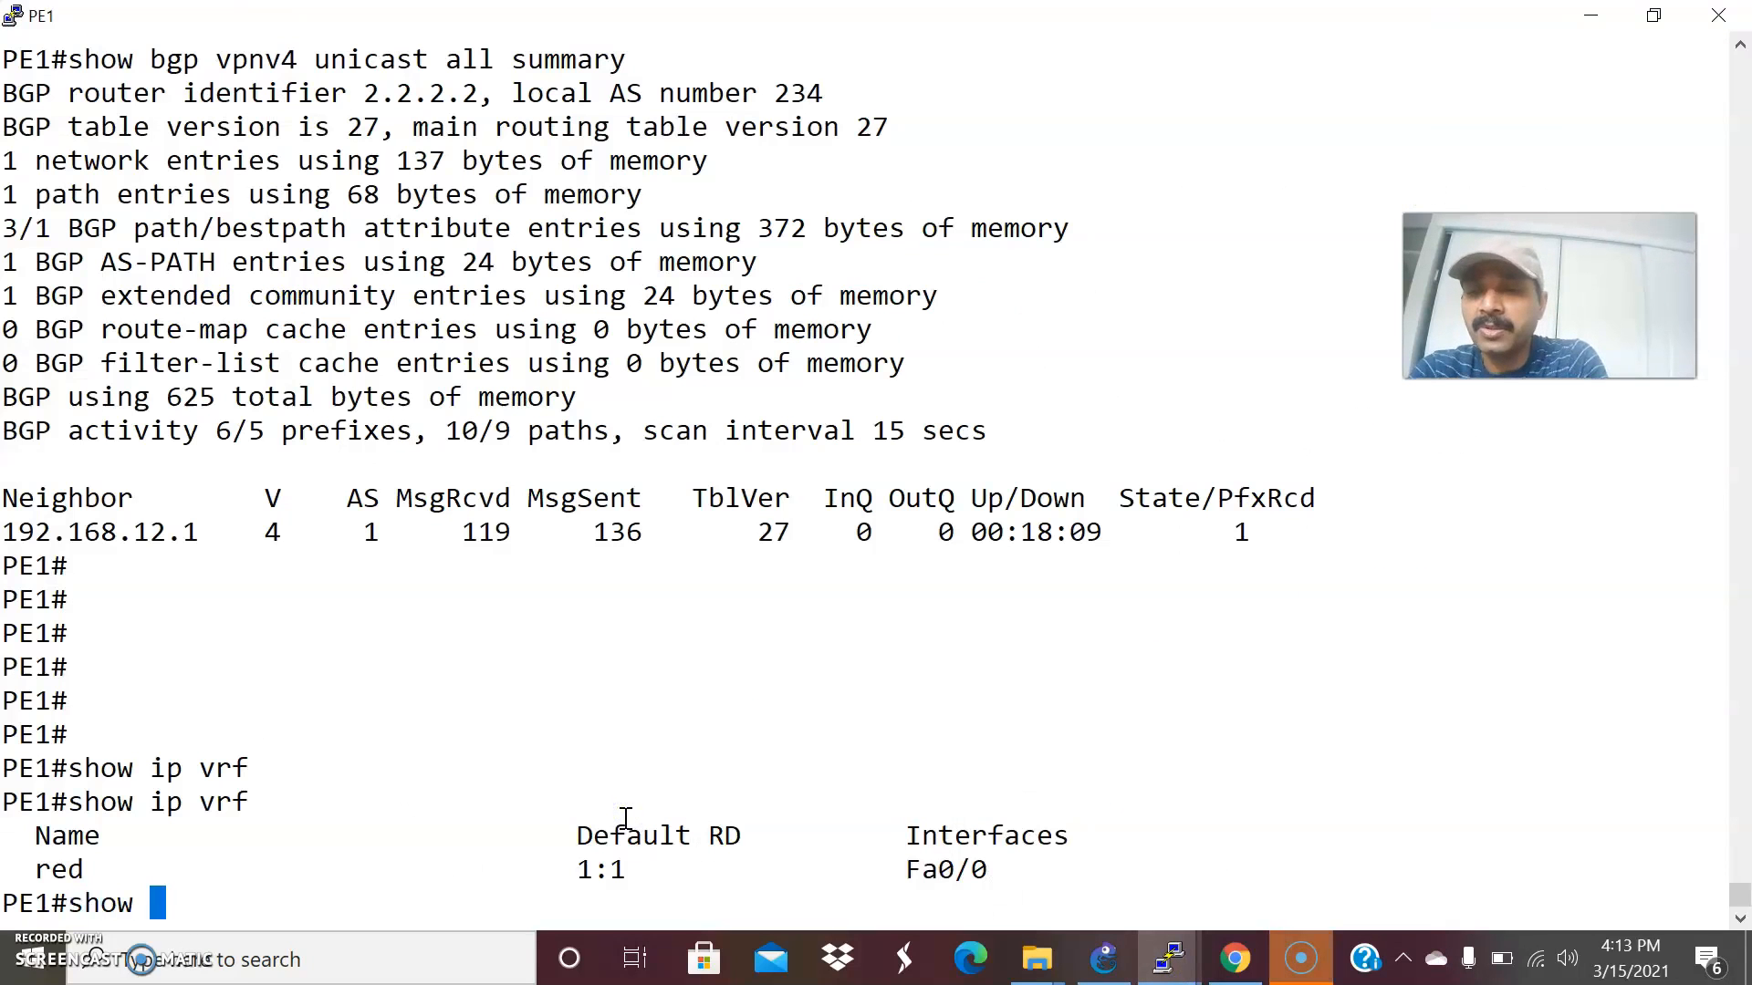
text(run inter)
key(Tab)
text(fas)
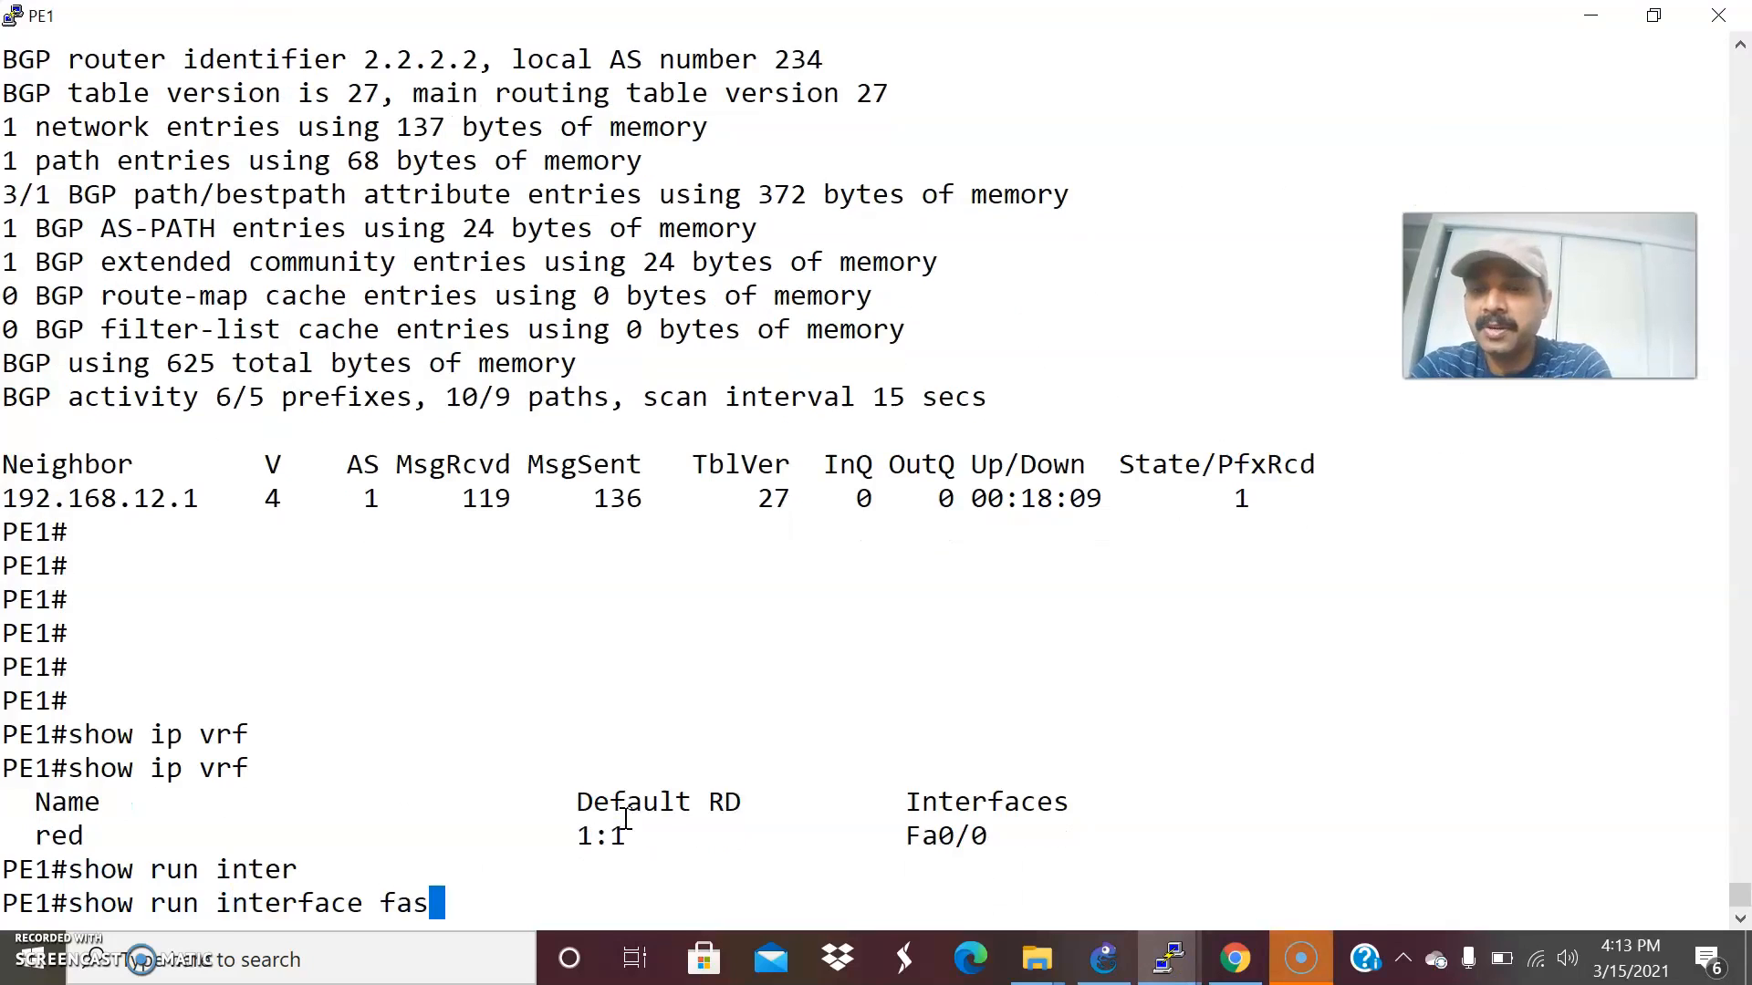
key(Tab)
text(0/0)
key(Return)
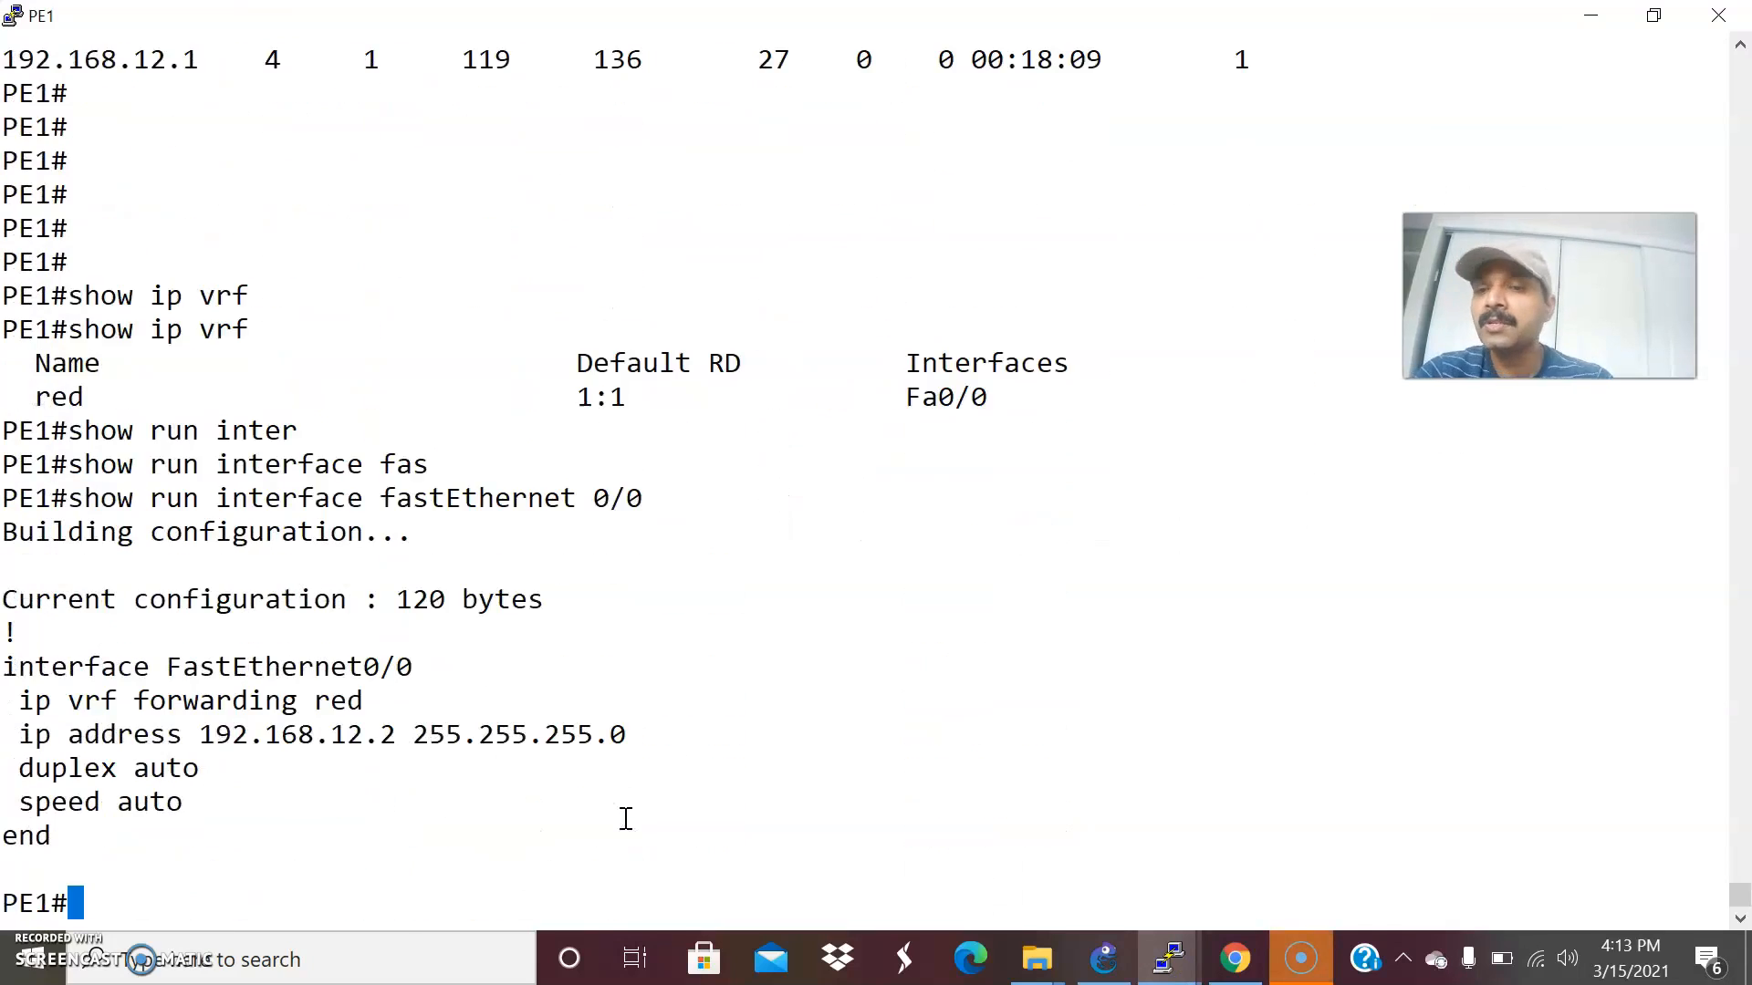
Highlight the ip vrf forwarding line in PE1's FastEthernet0/0 configuration to examine its VRF assignment.
drag(20, 701, 365, 702)
click(275, 738)
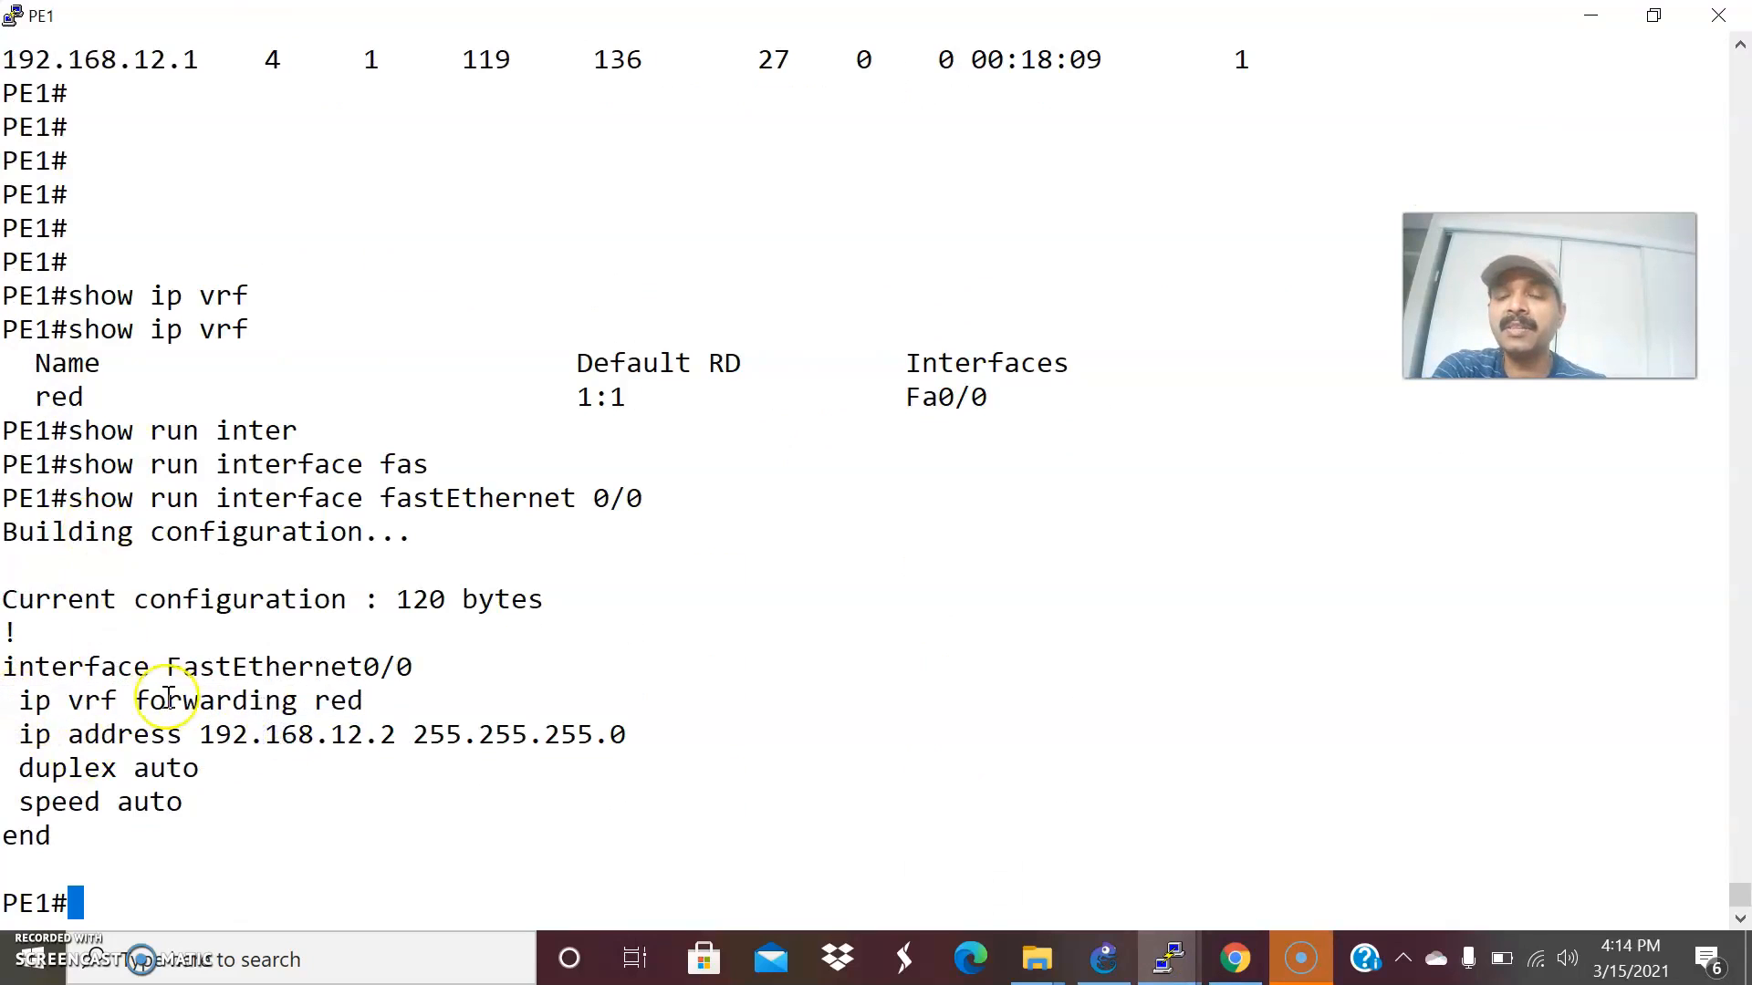
drag(172, 701, 365, 701)
click(352, 742)
Display the running configuration of FastEthernet 0/0 on PE2 with show run interface fastEthernet 0/0 to check its VRF forwarding.
click(1232, 972)
click(1298, 858)
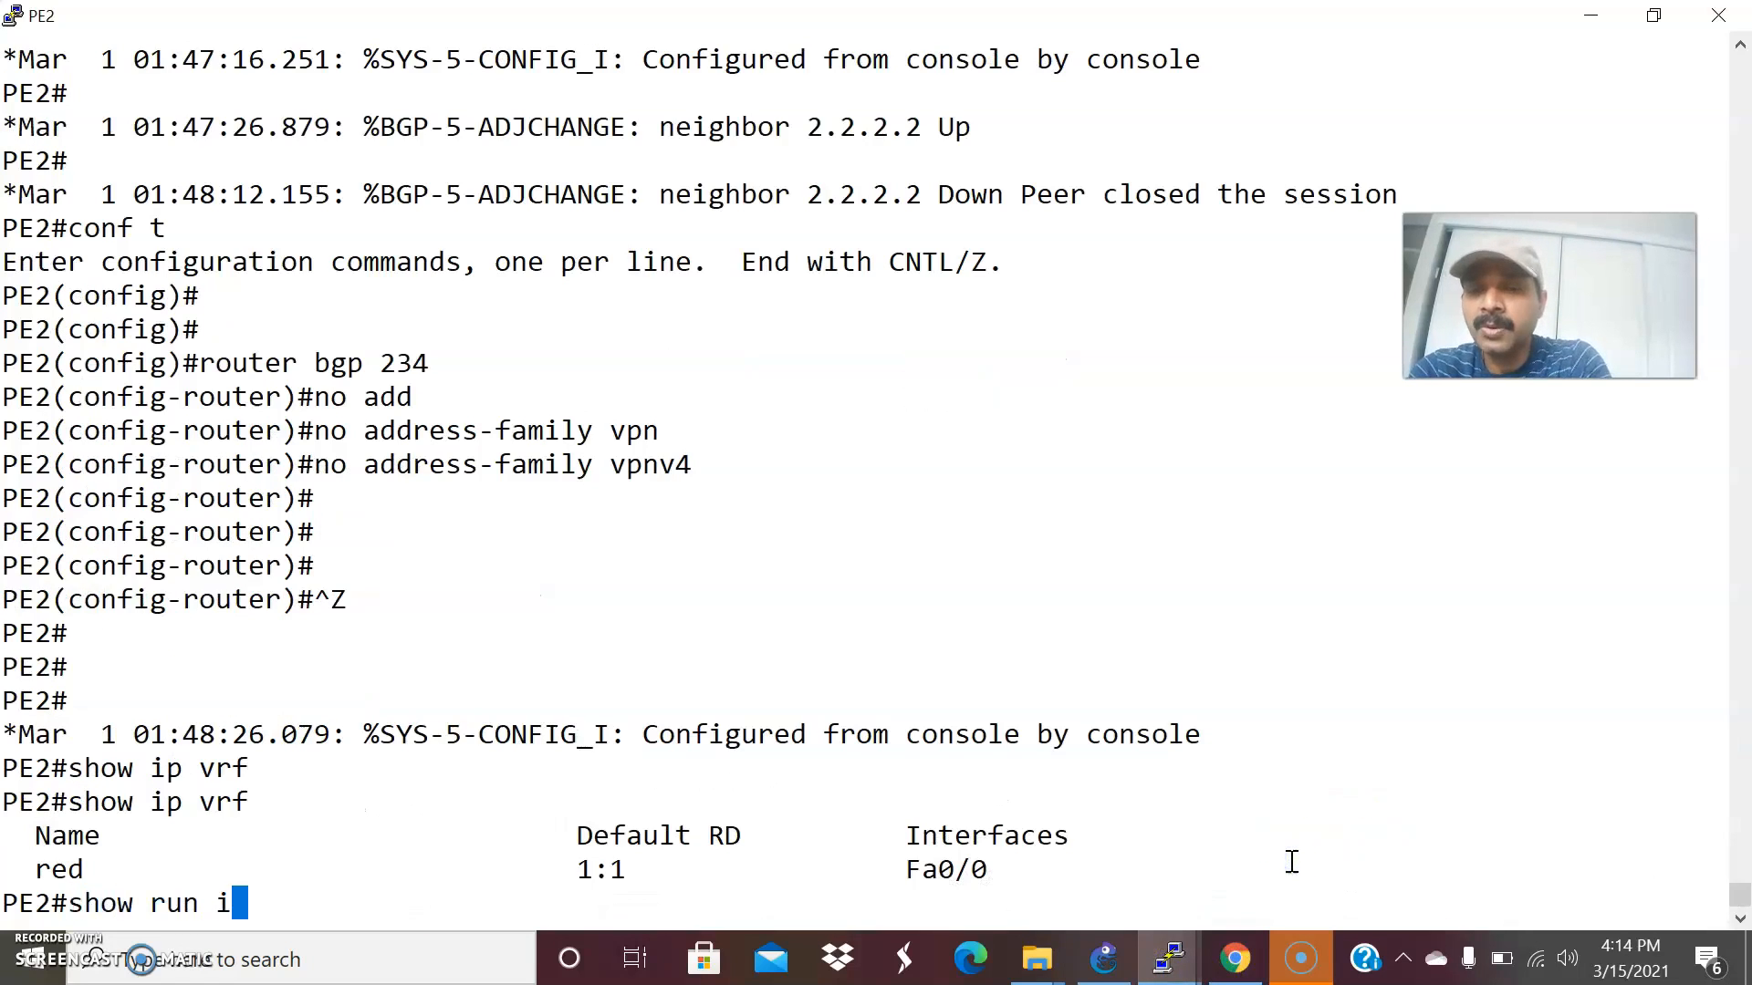
text(r)
key(Tab)
text(fas)
key(Tab)
text(0/)
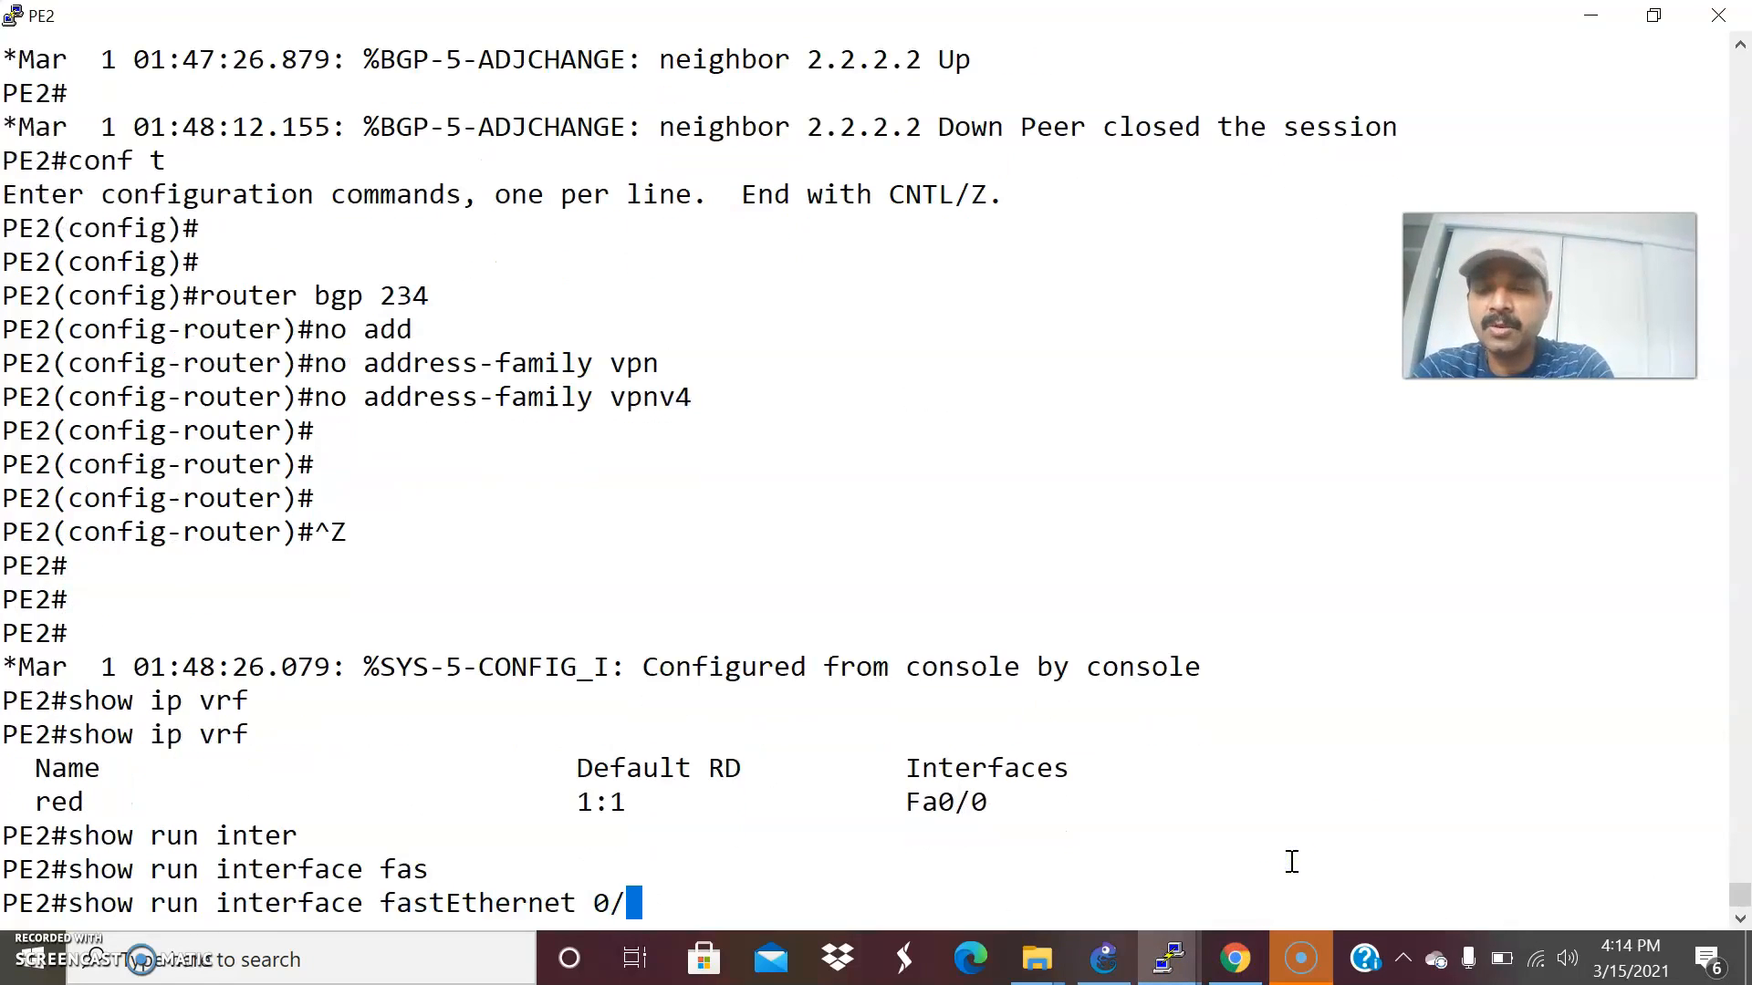
text(0)
key(Return)
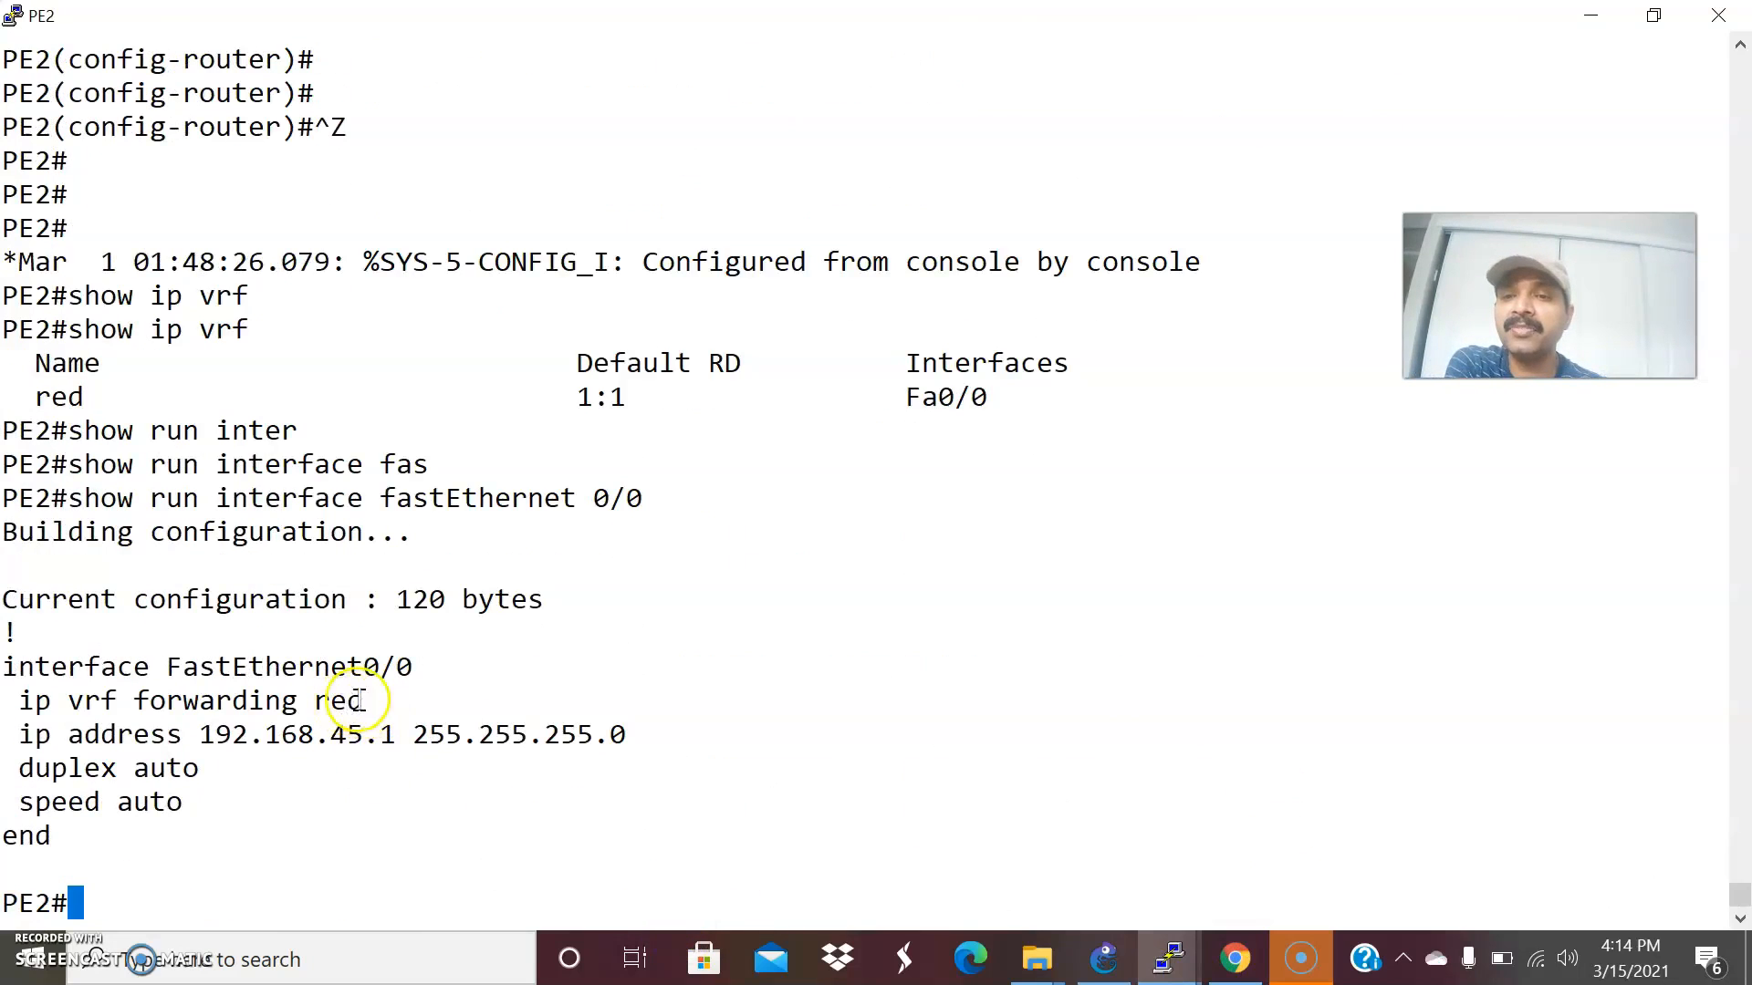
Consult the GNS3 topology and check PE1's MPLS-enabled interfaces with show mpls interfaces.
click(1104, 958)
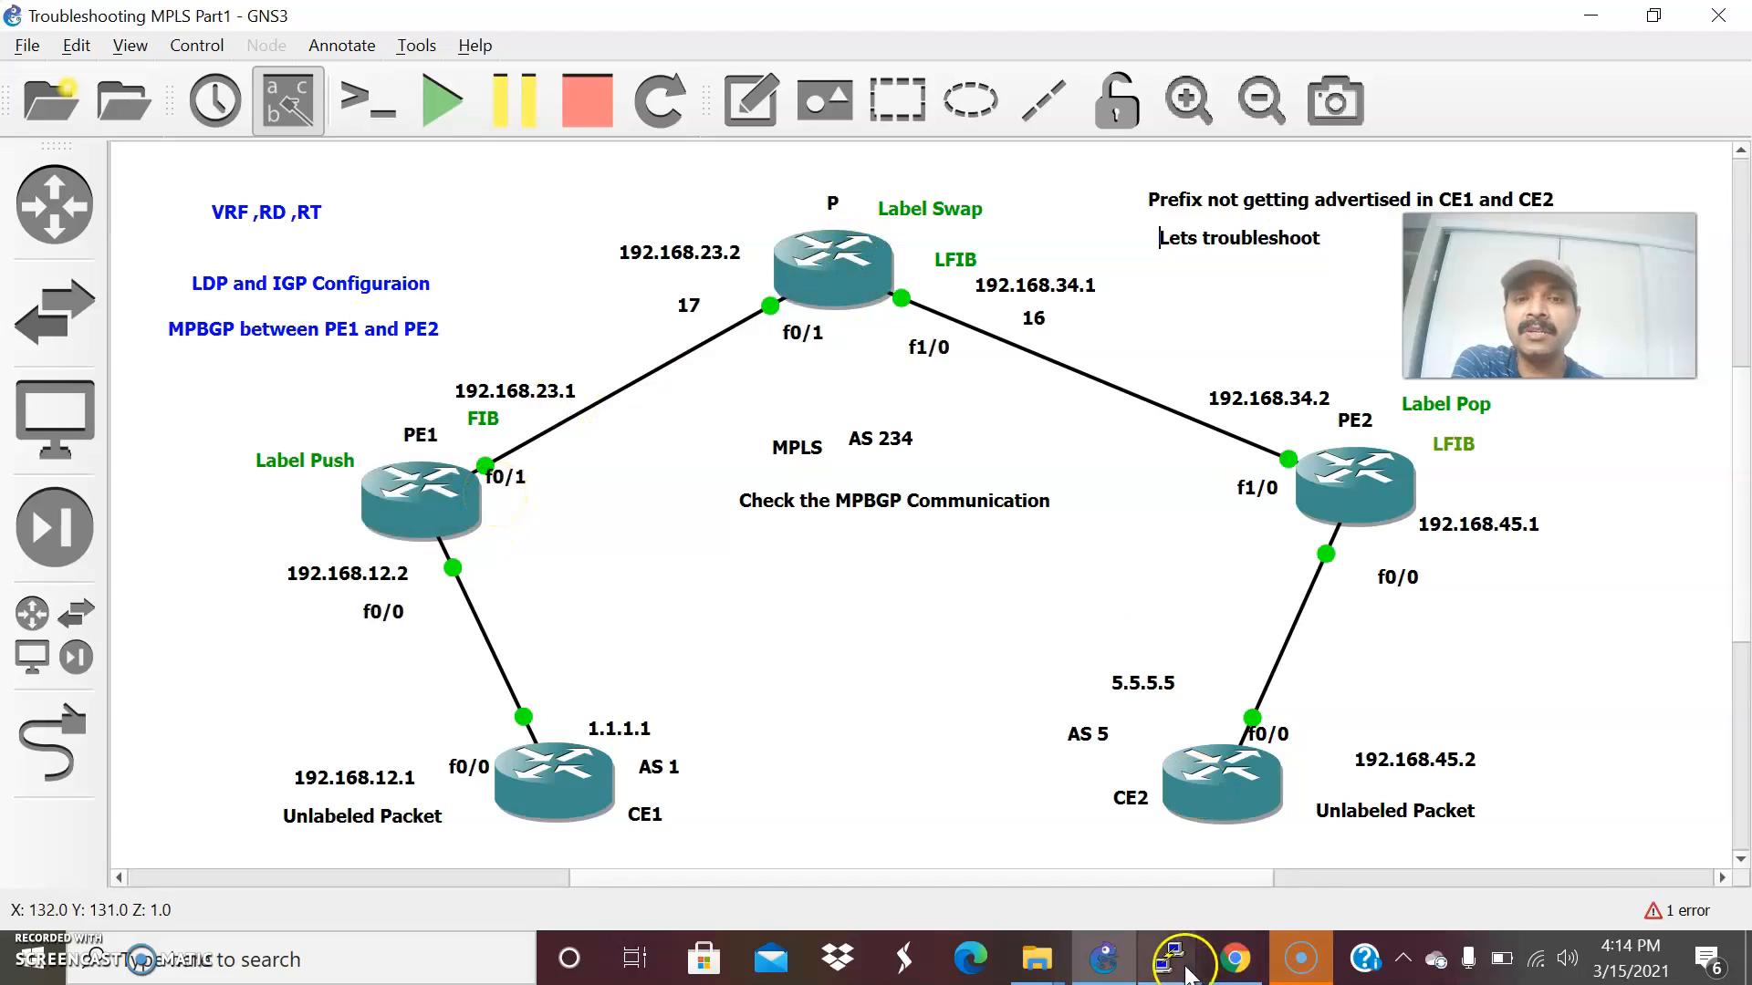
mouse_move(1186, 971)
click(639, 834)
text(show mpl)
key(Tab)
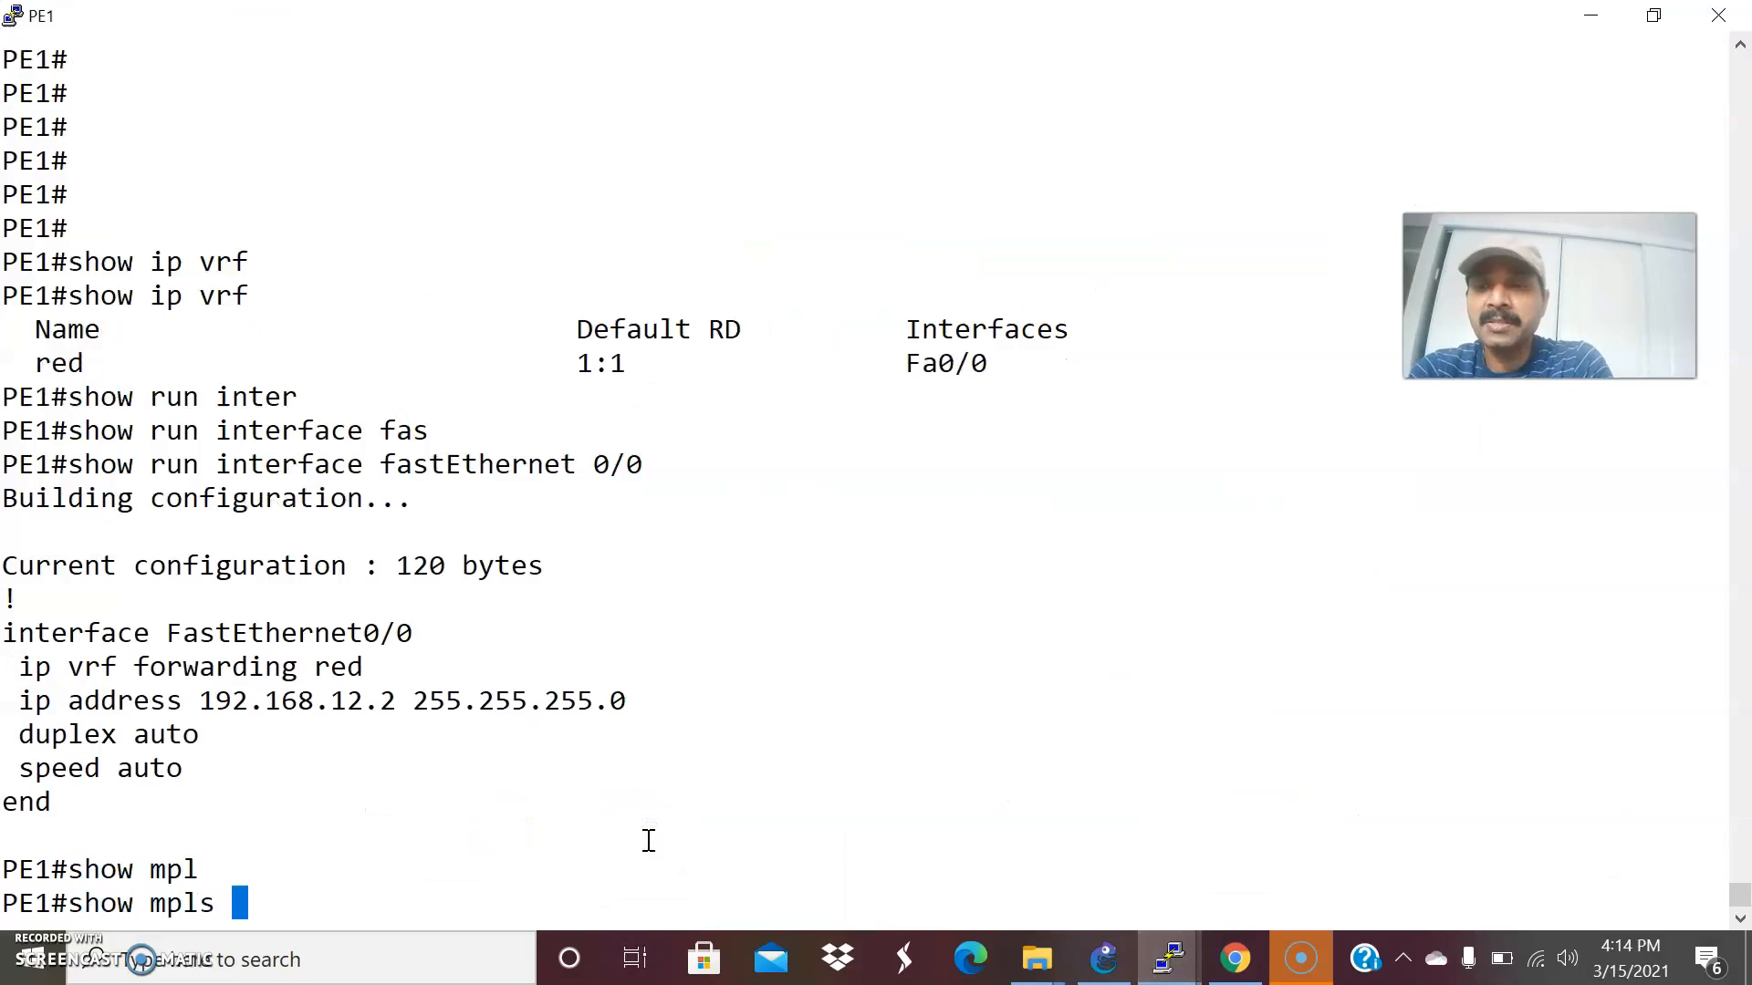
text(inter)
key(Tab)
key(Return)
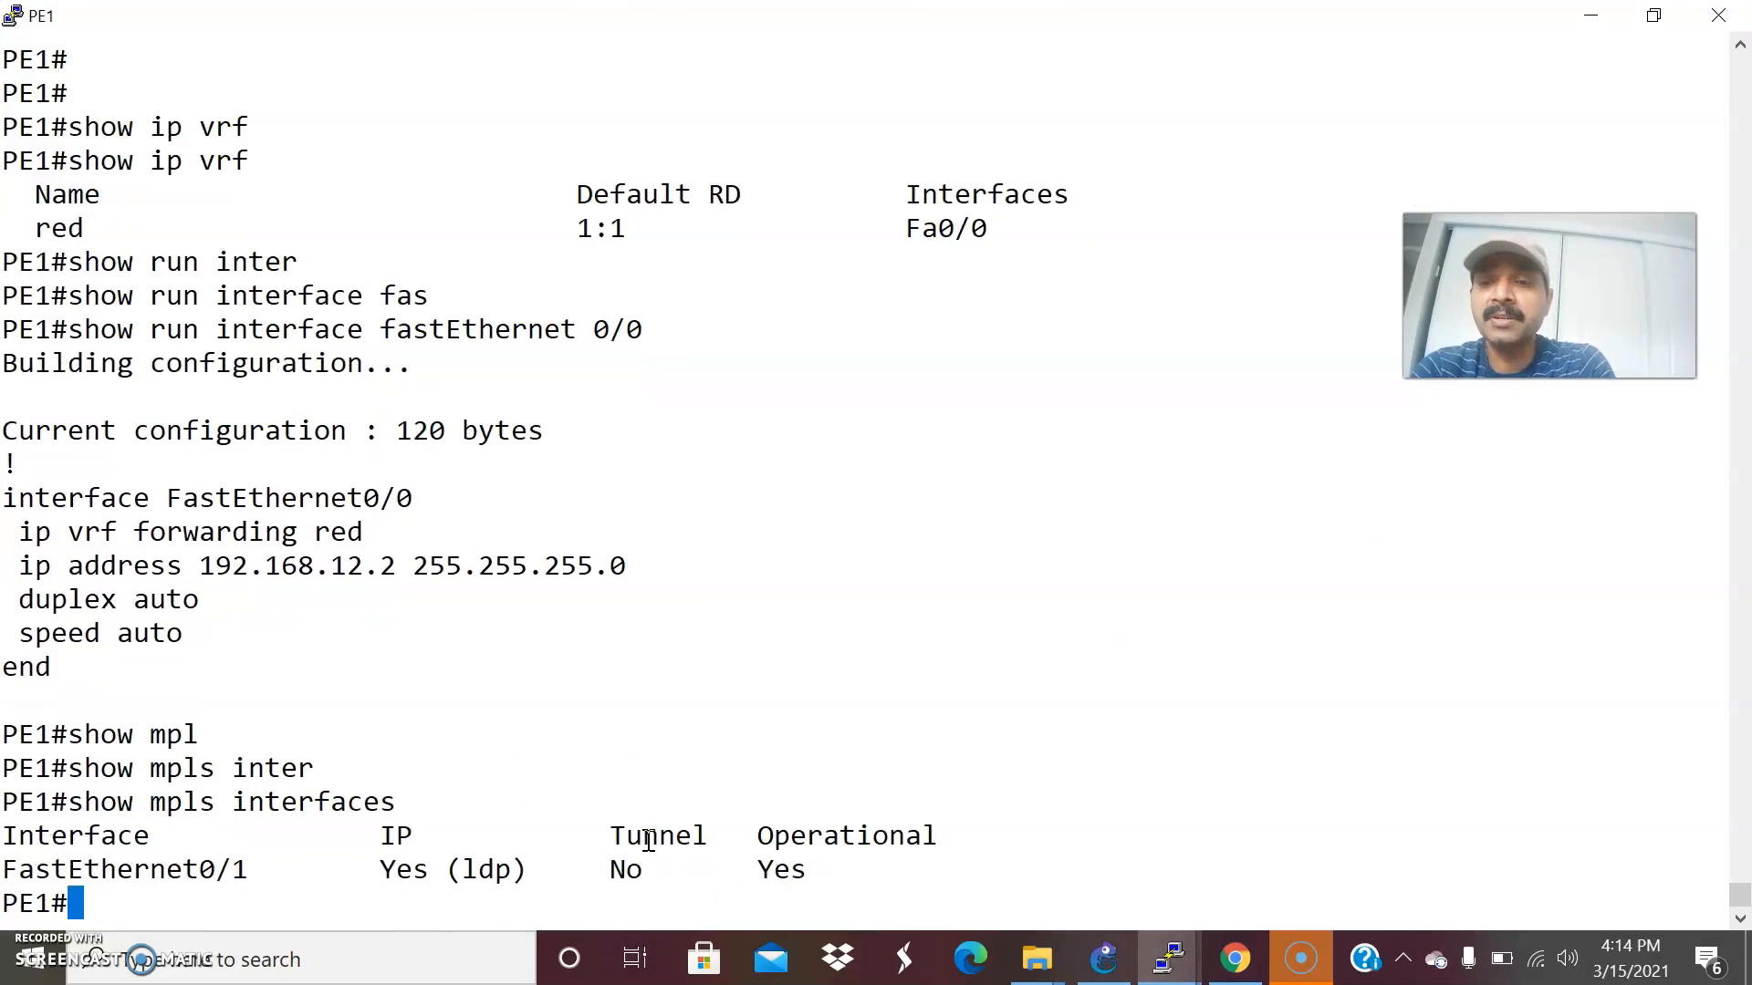
text(show mpl)
Check the LDP neighbor session on PE1 with show mpls ldp neighbor.
key(Tab)
text(l)
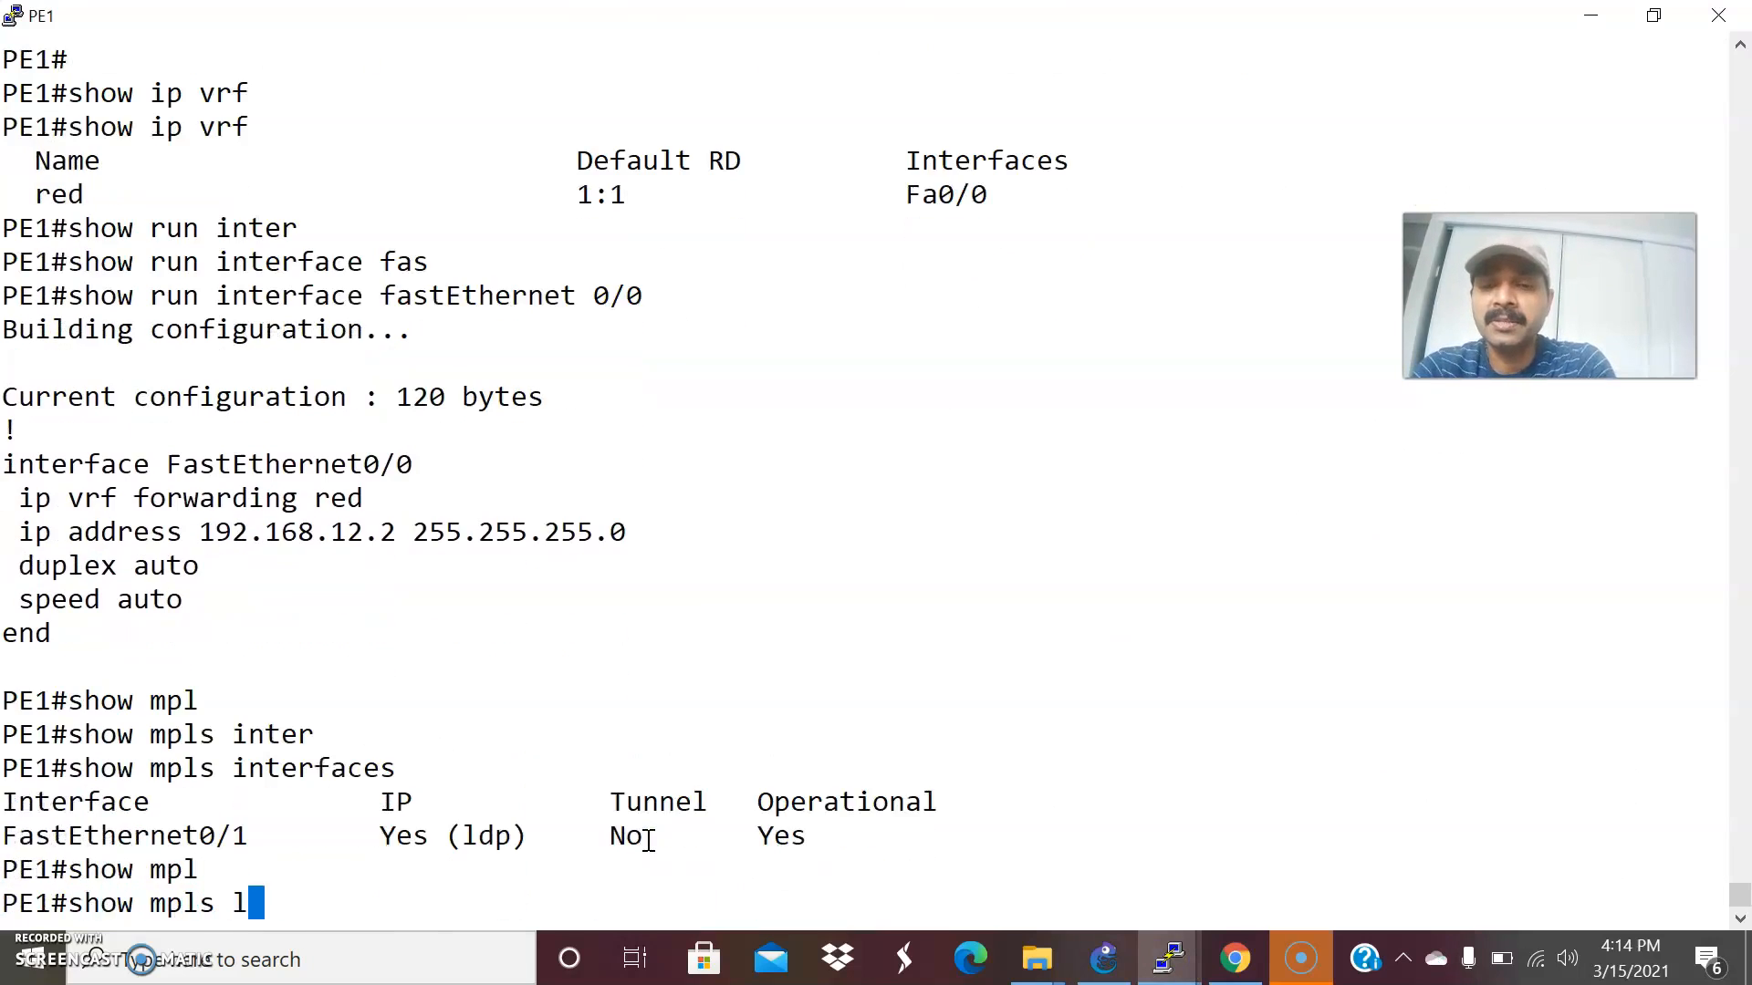
text(d)
key(Tab)
text(ne)
key(Tab)
key(Return)
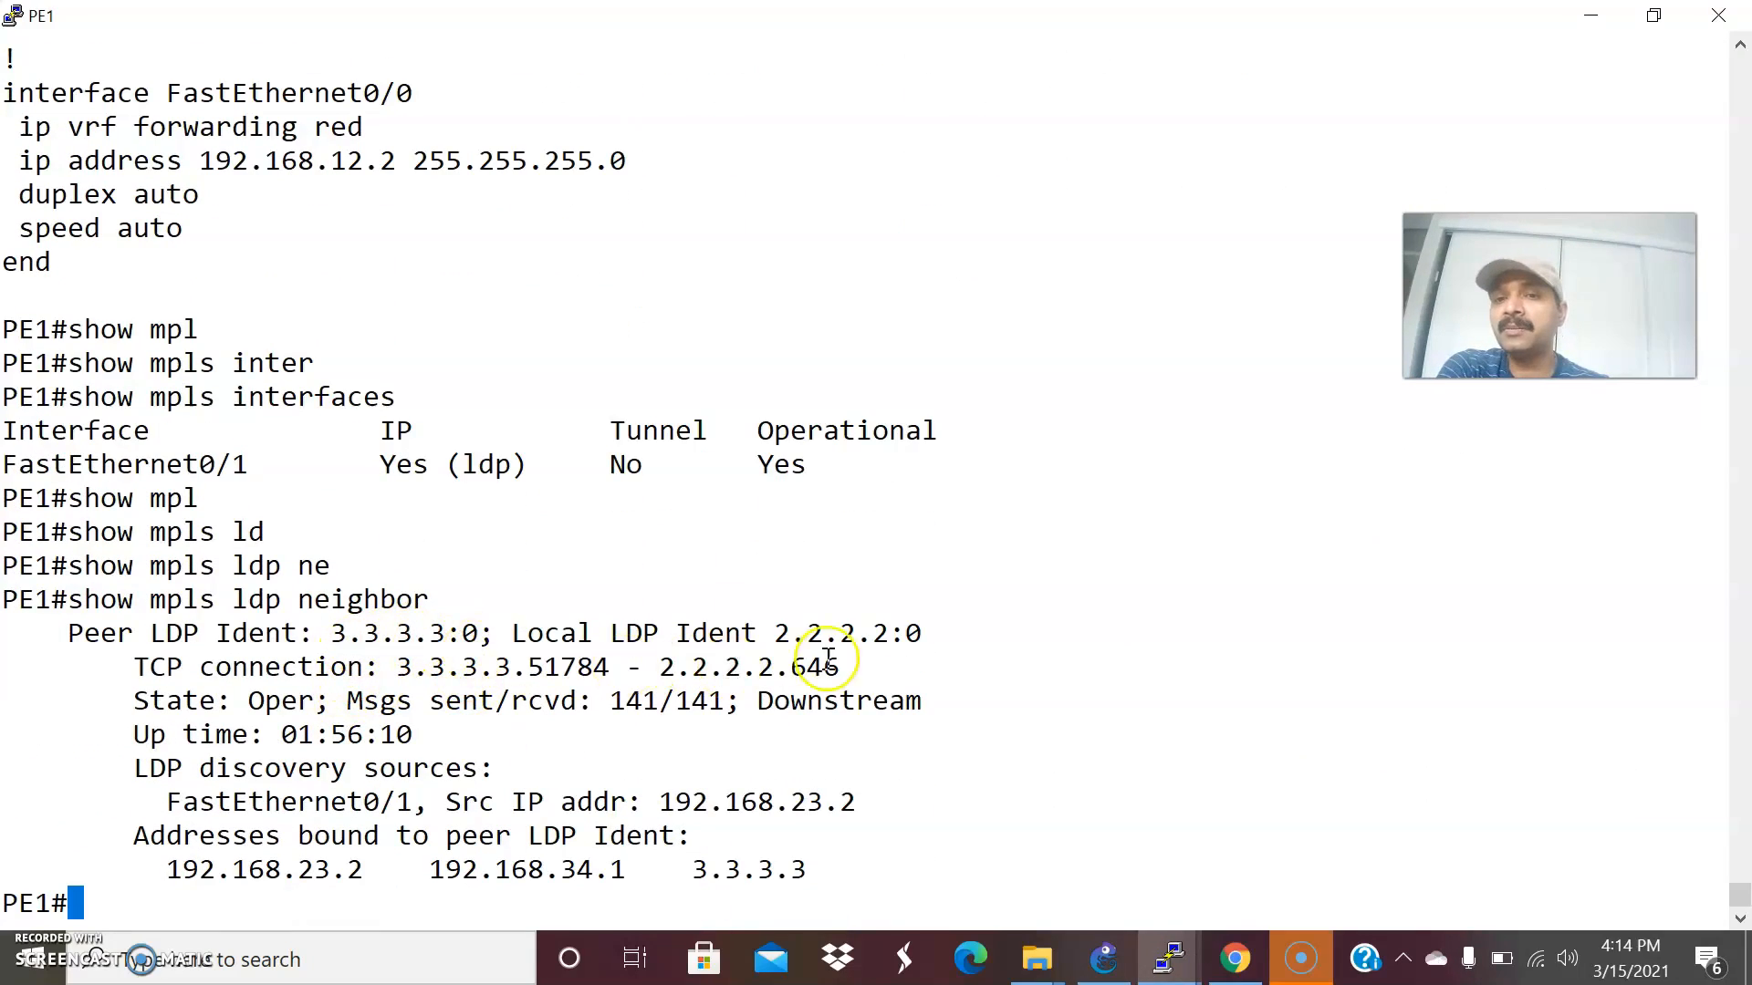
Switch to the P router's console and check its LDP neighbors with show mpls ldp neighbor.
mouse_move(1160, 966)
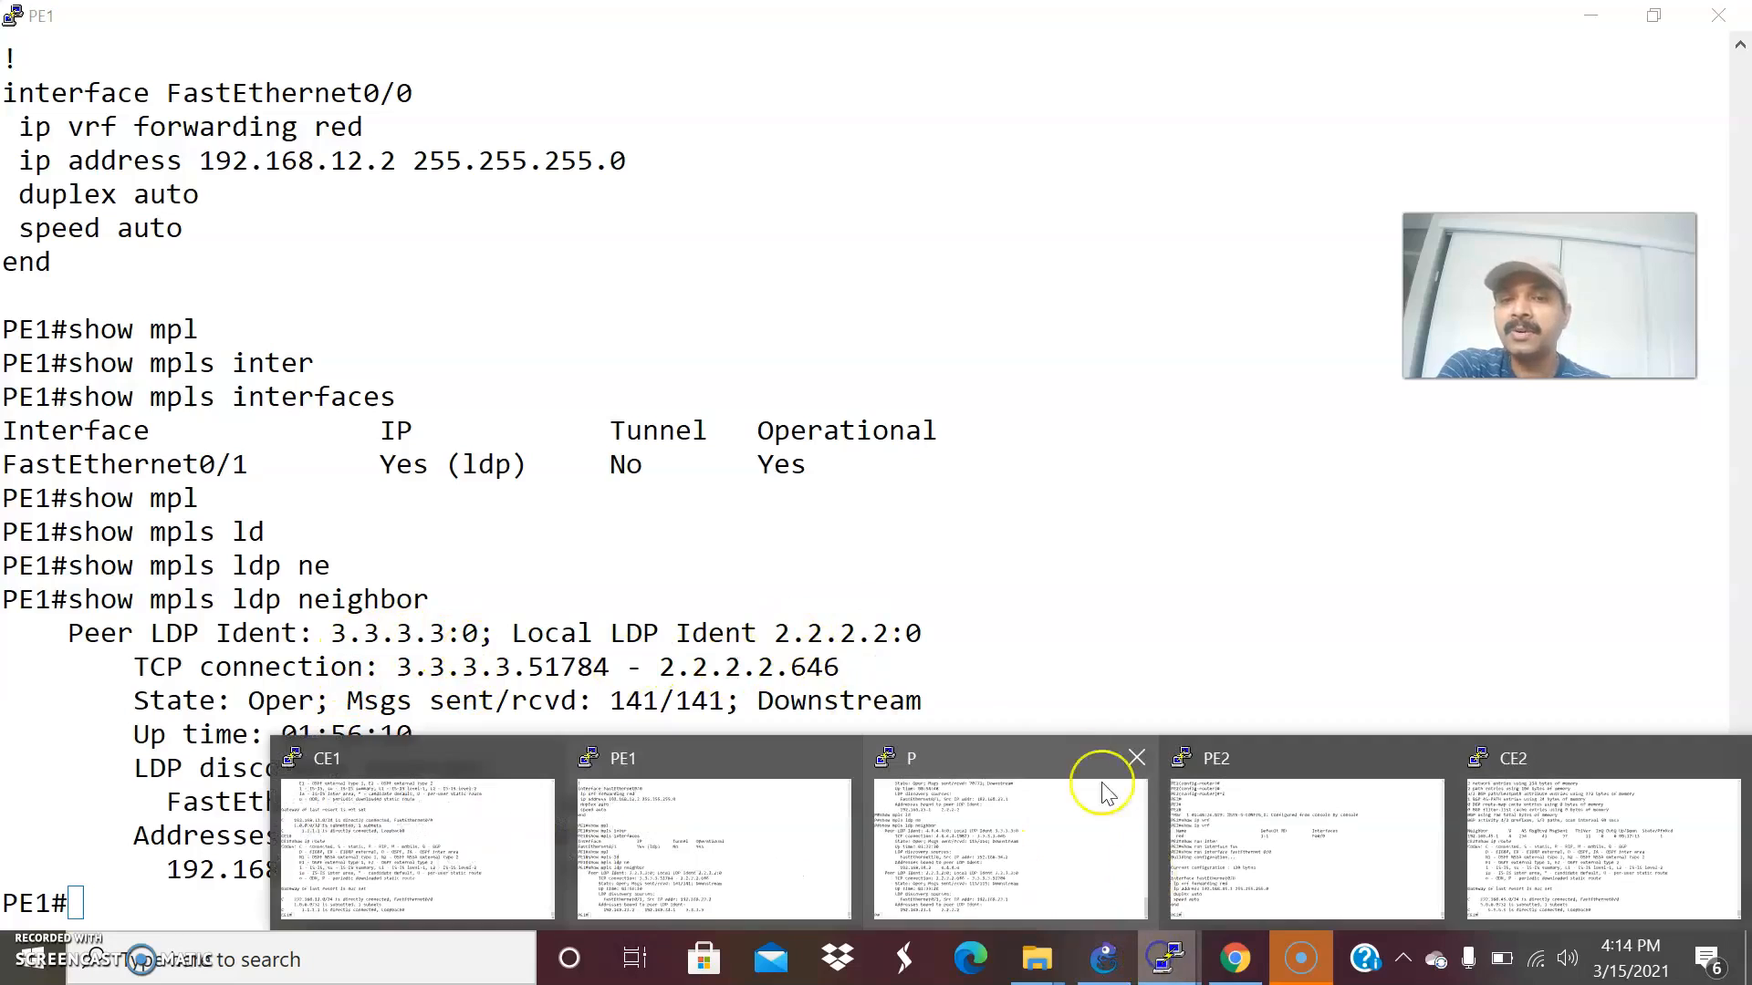
click(938, 838)
text(show m)
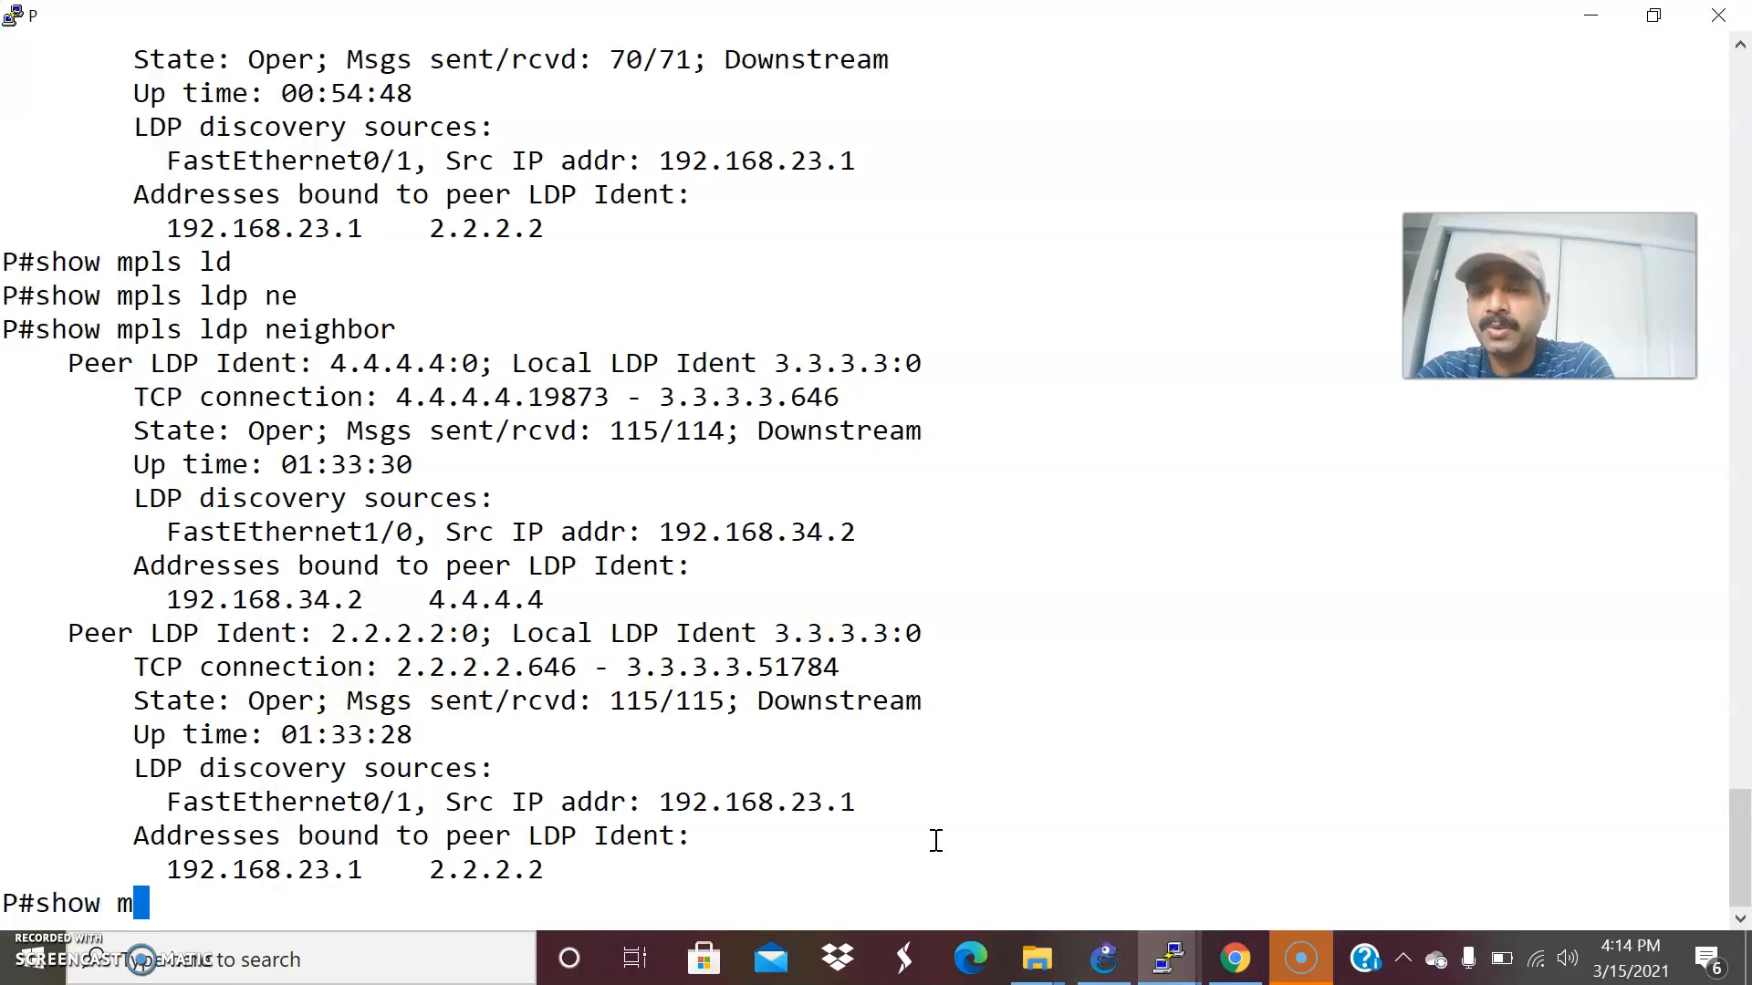
text(pl)
key(Tab)
text(ld)
key(Tab)
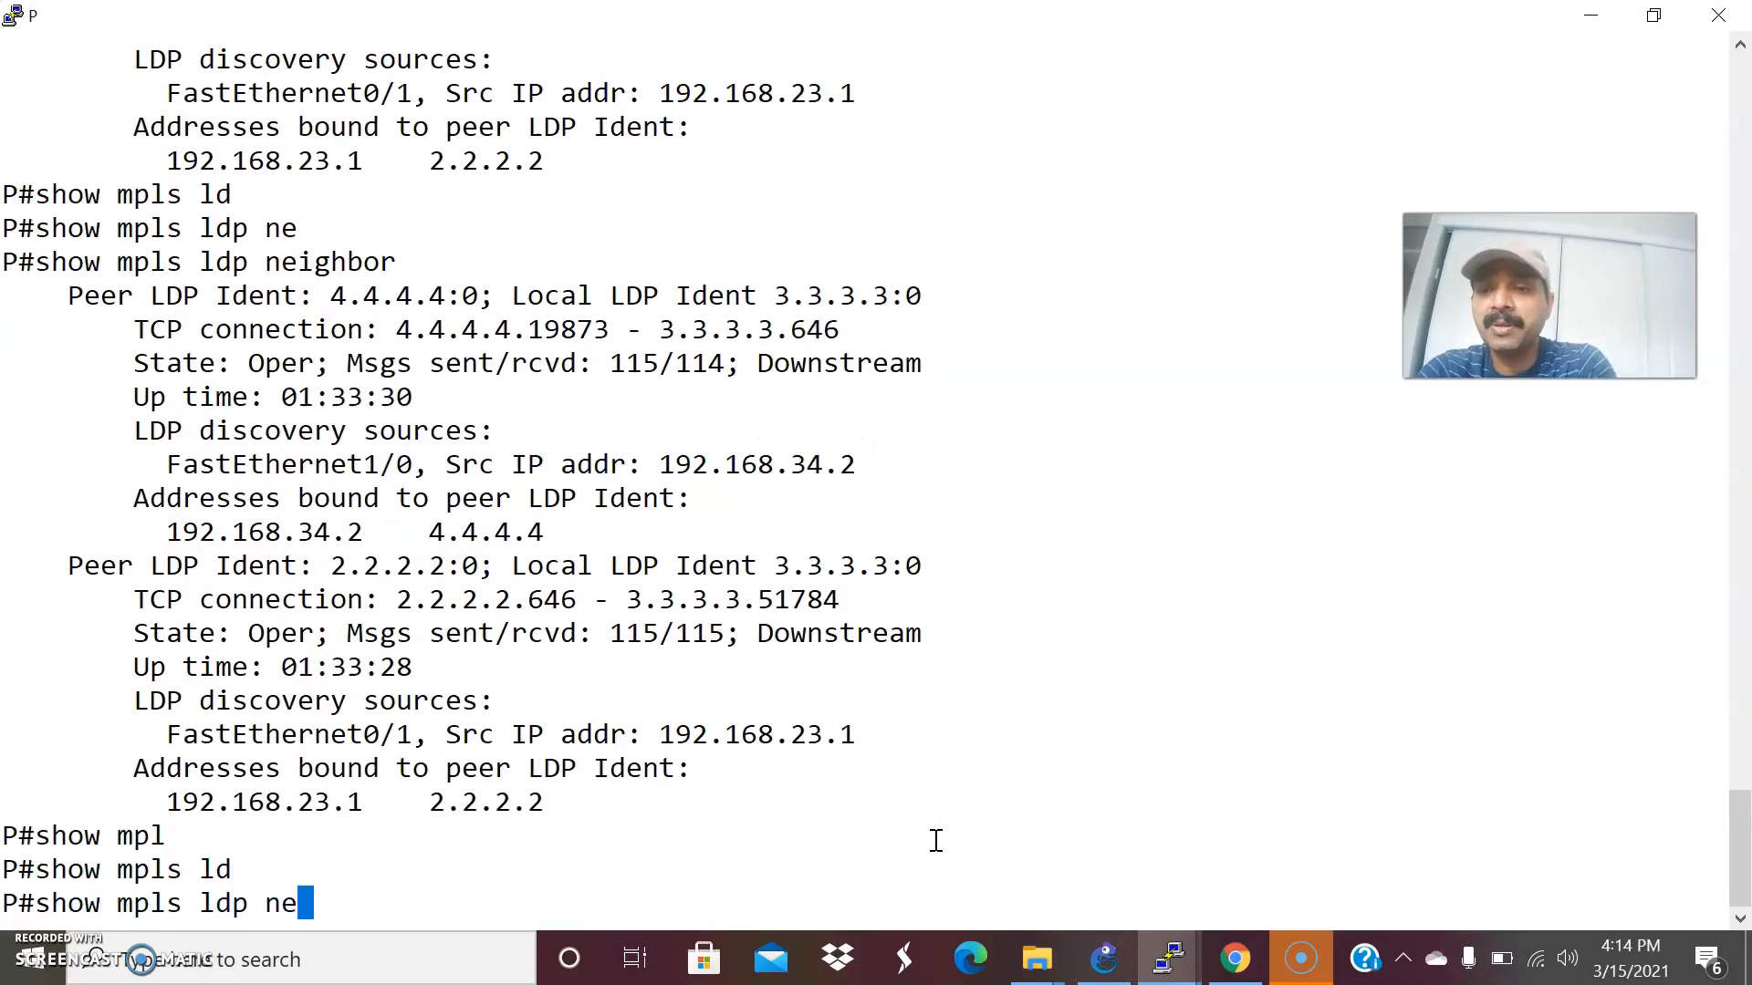
text(ne)
key(Tab)
key(Return)
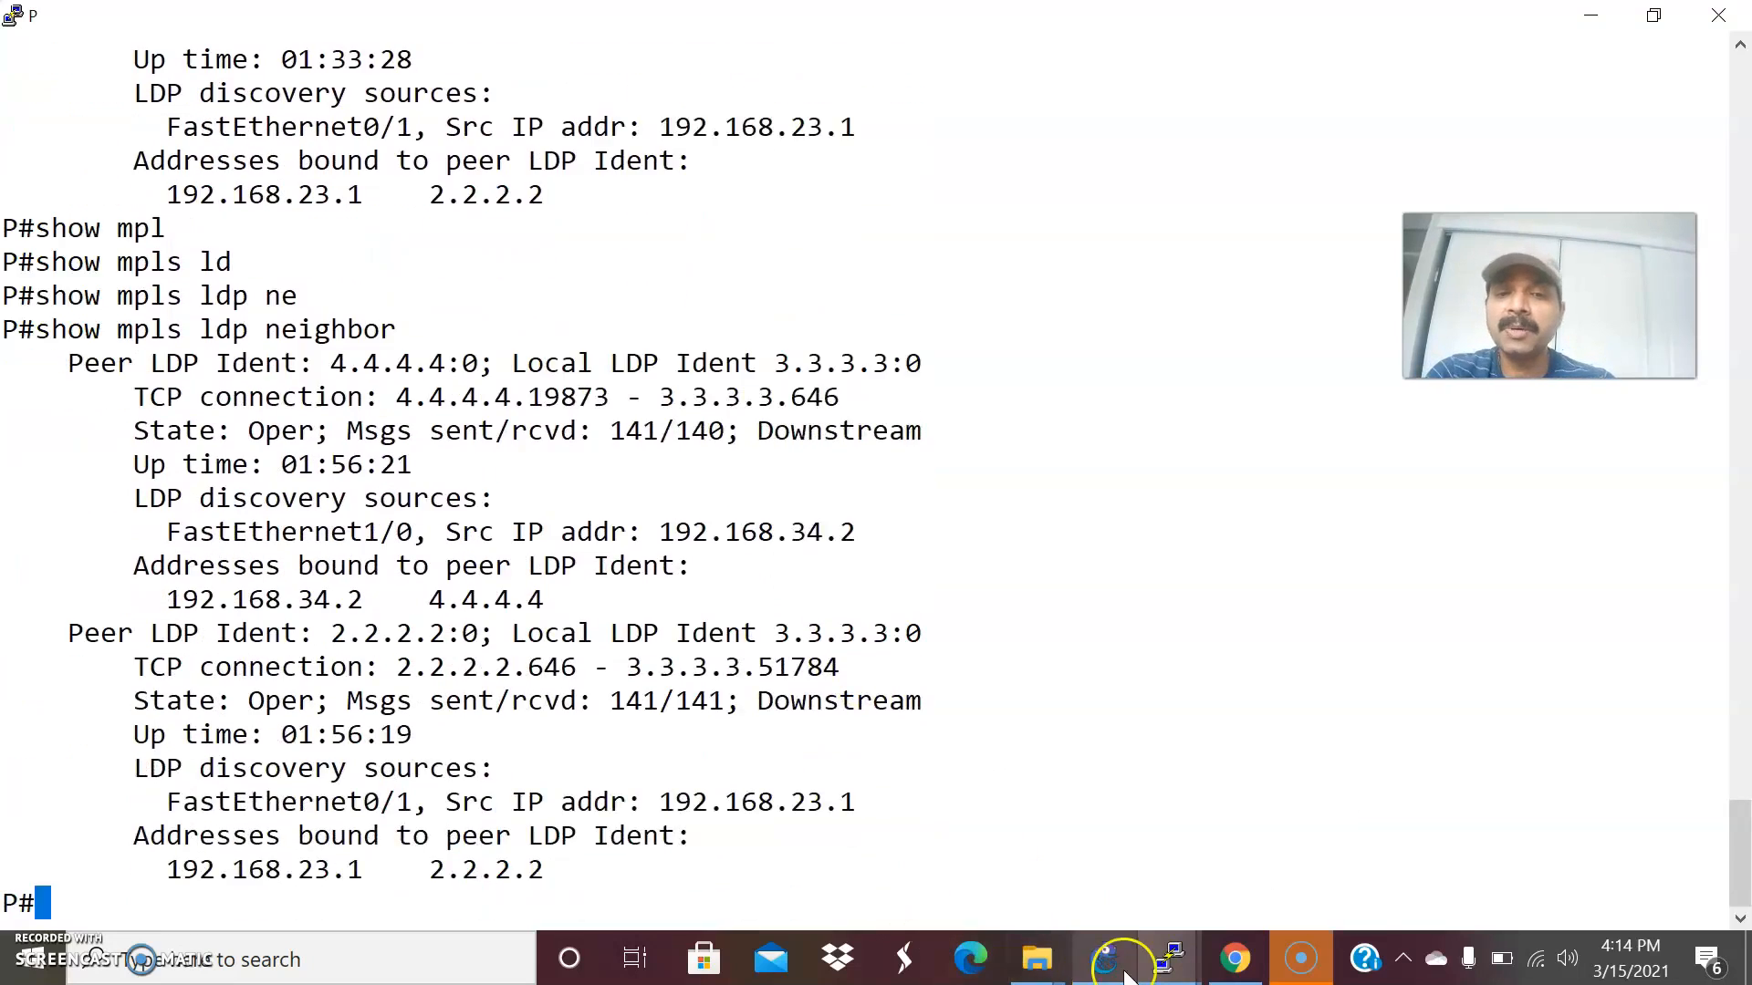
Consult the GNS3 topology and highlight the TCP connection and state of LDP peer 2.2.2.2 in P's neighbor output.
click(1125, 973)
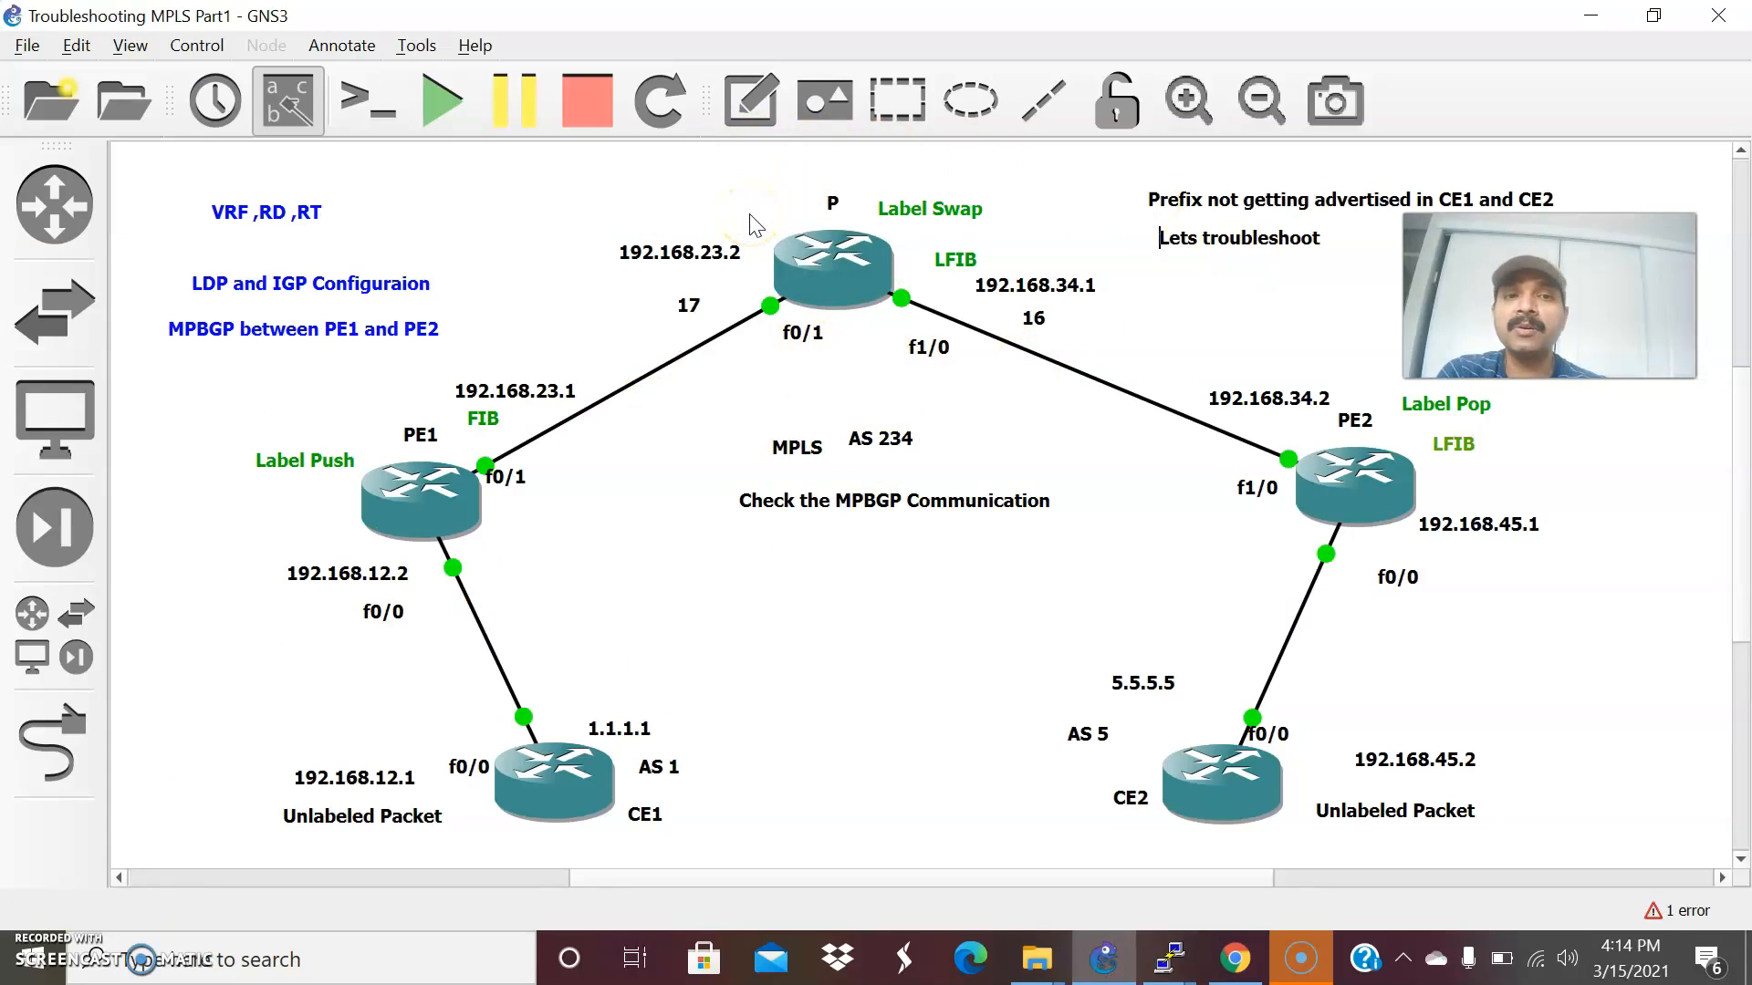
click(1169, 958)
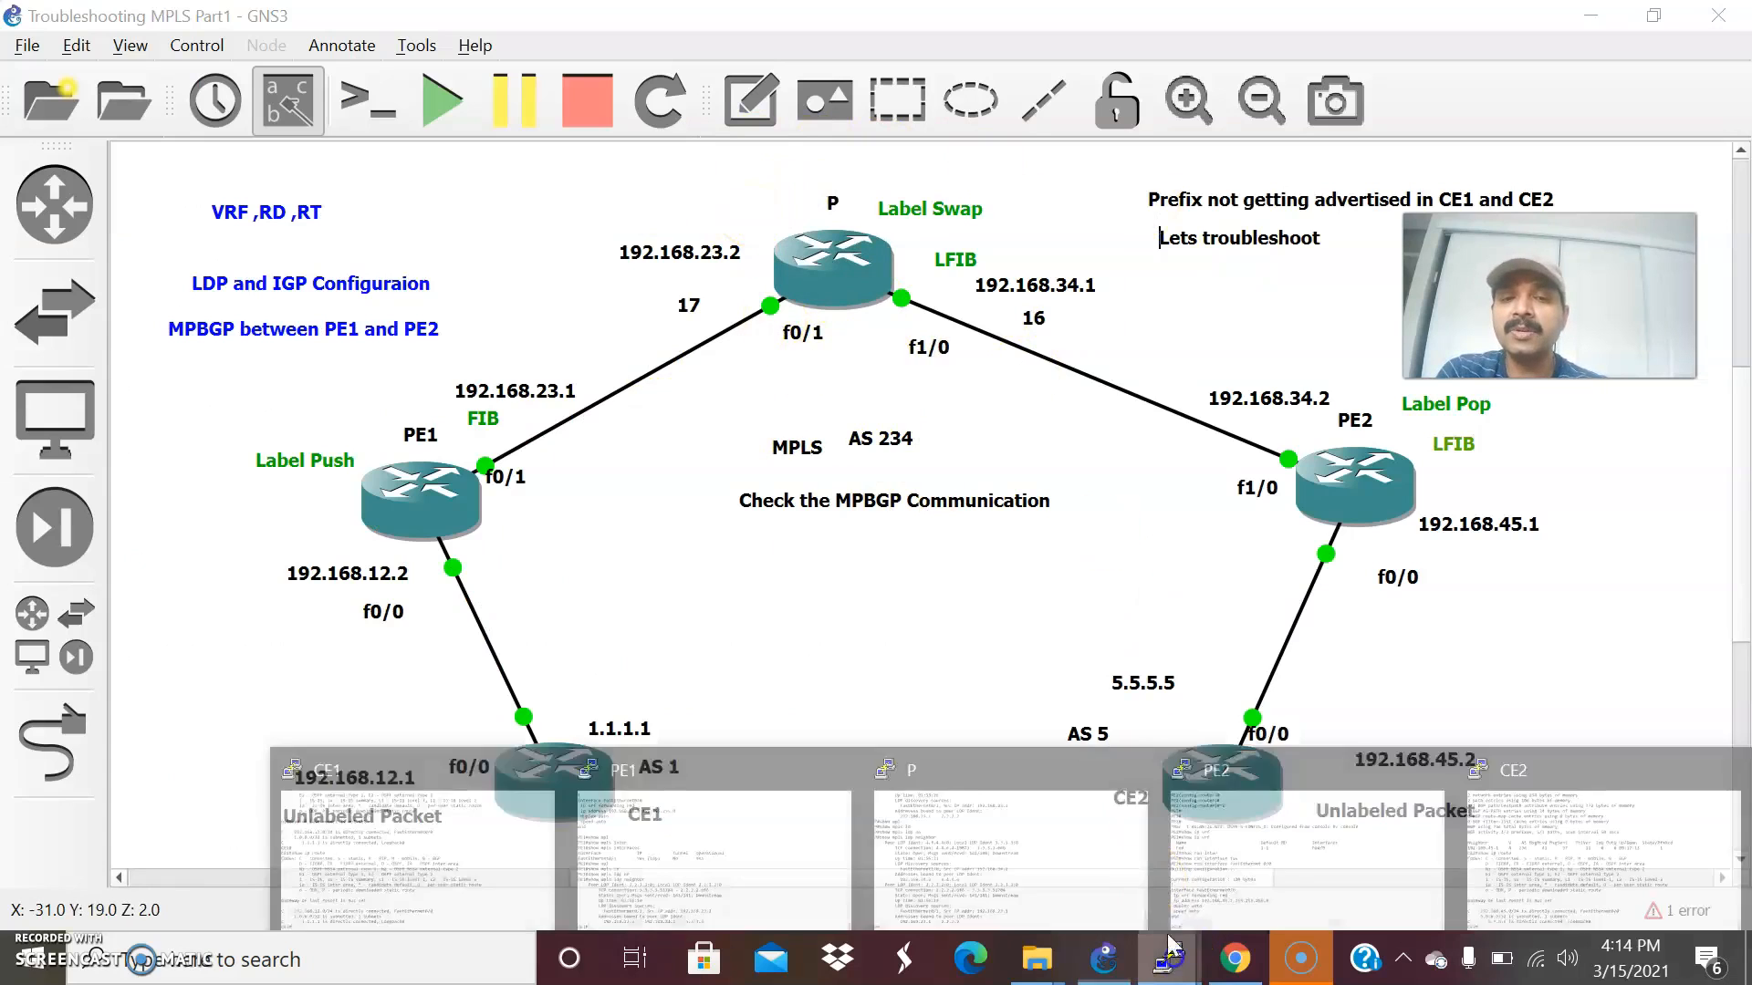
click(1055, 832)
drag(143, 670, 716, 703)
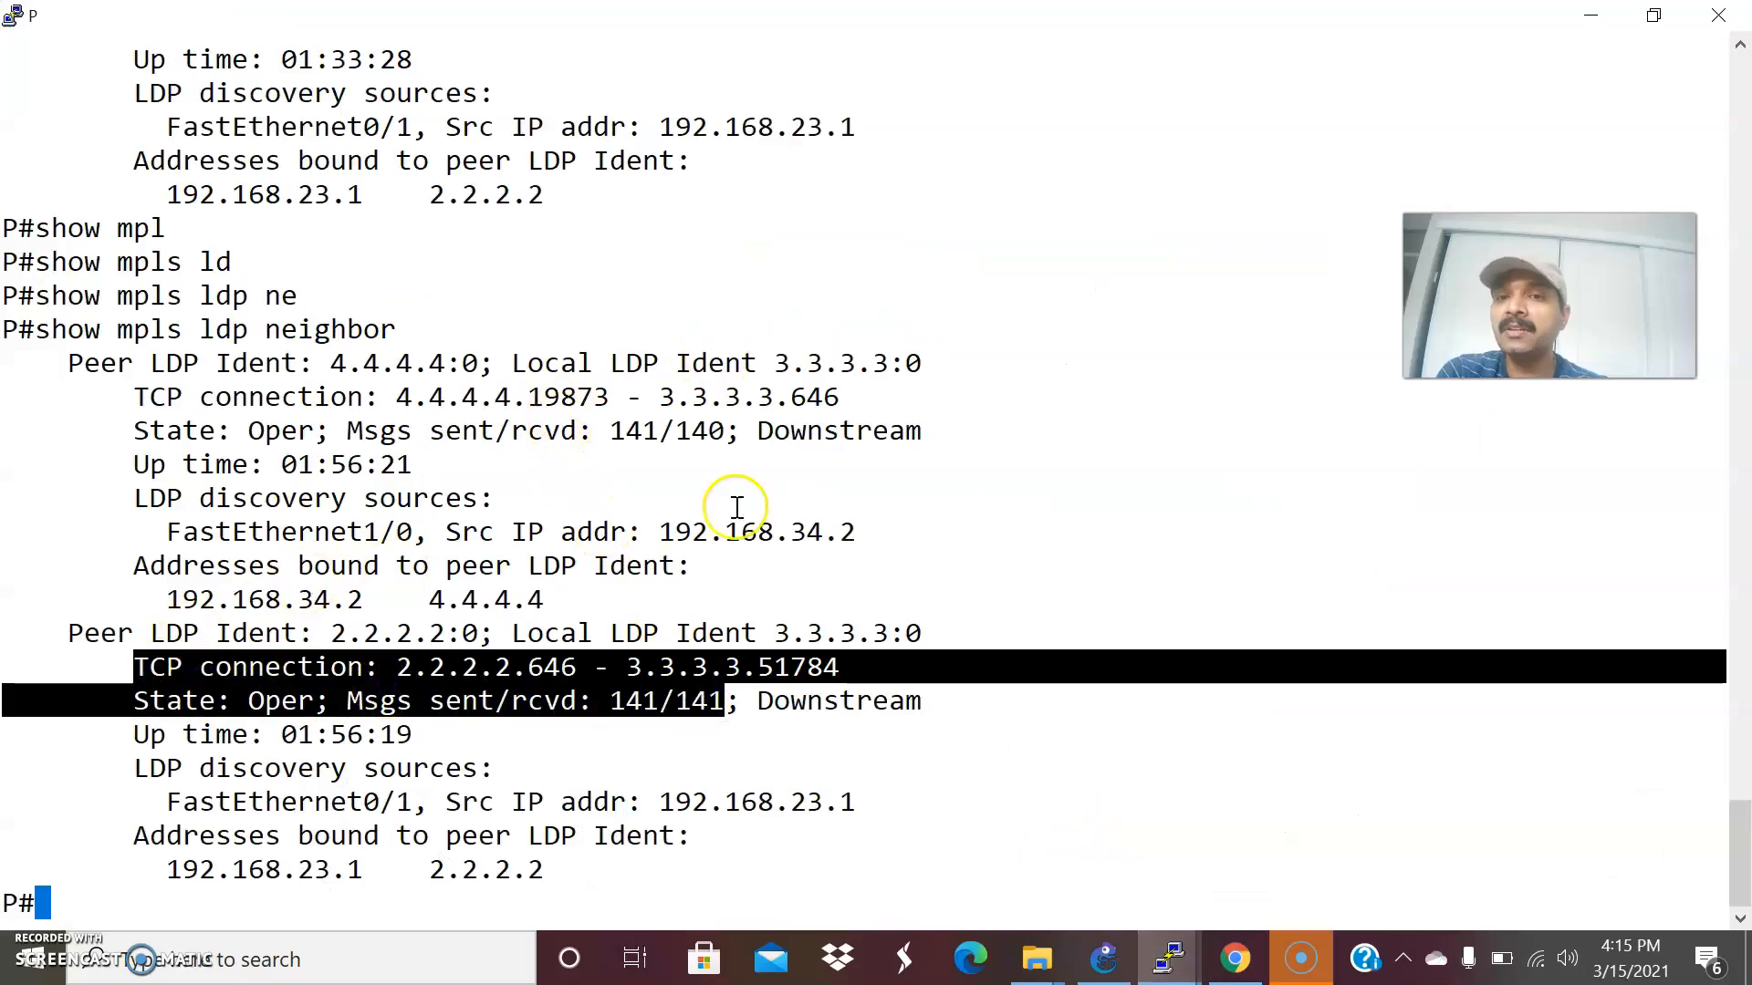
Consult the GNS3 topology, return to PE1's console and check its BGP peers with show bgp vpnv4 unicast all summary.
click(1103, 958)
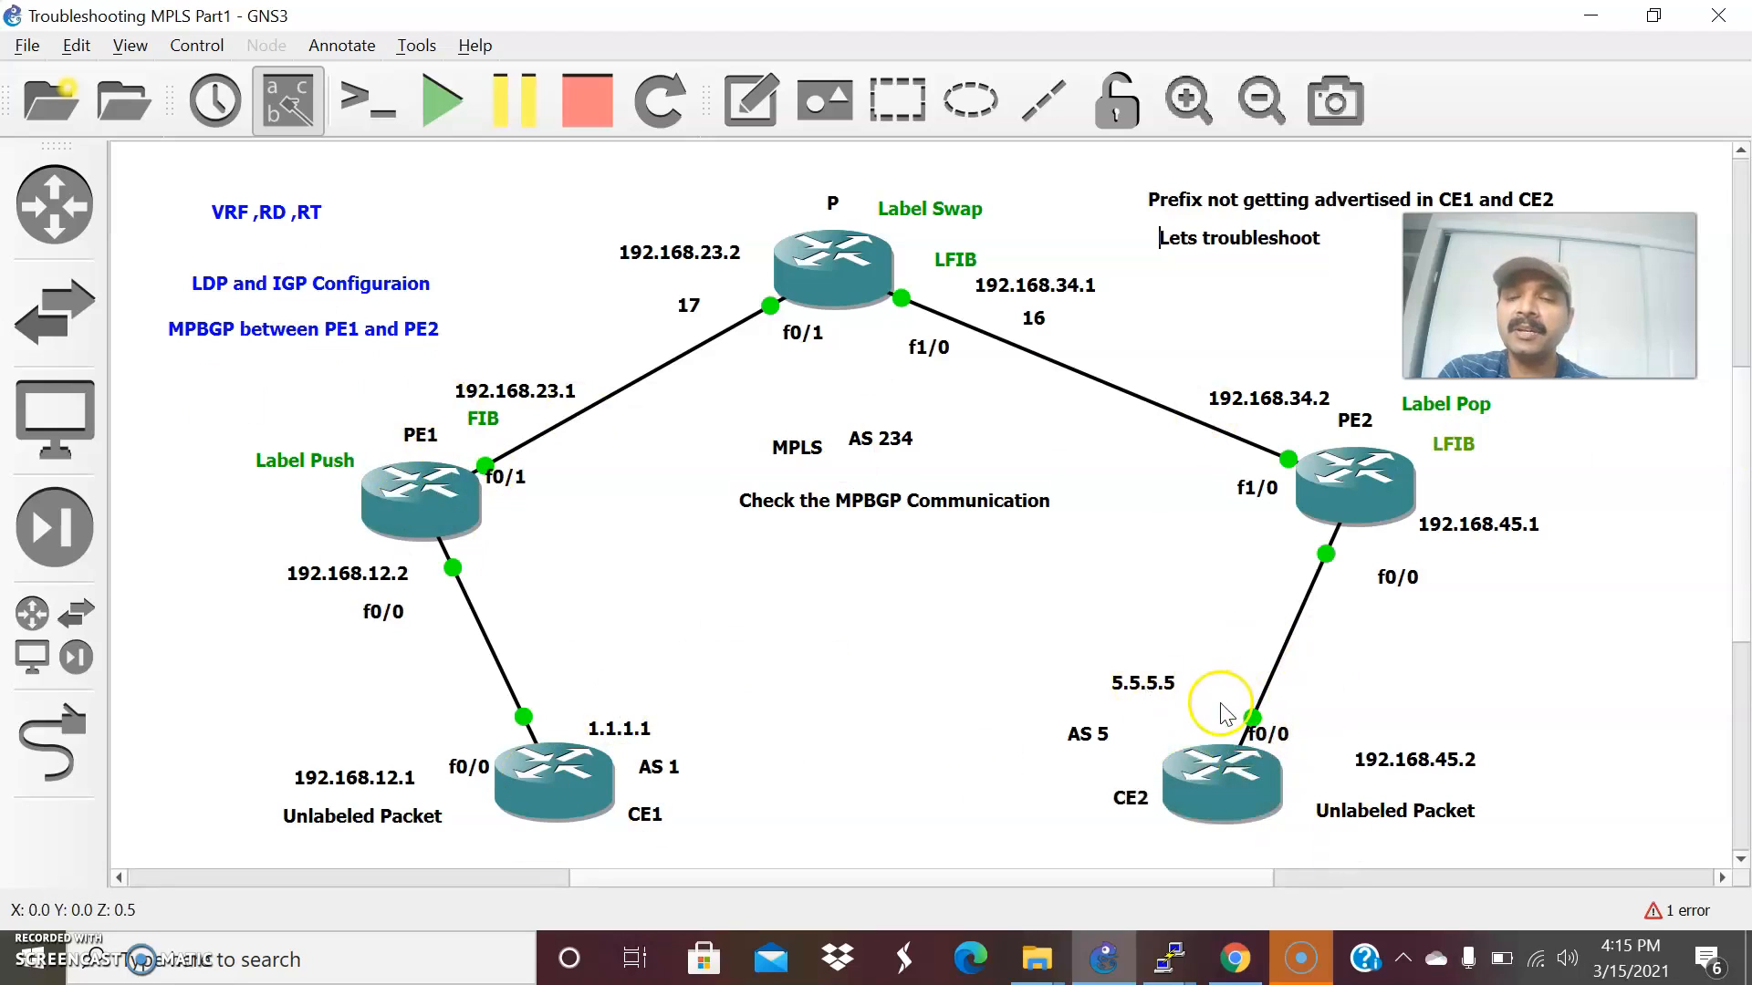
mouse_move(1177, 958)
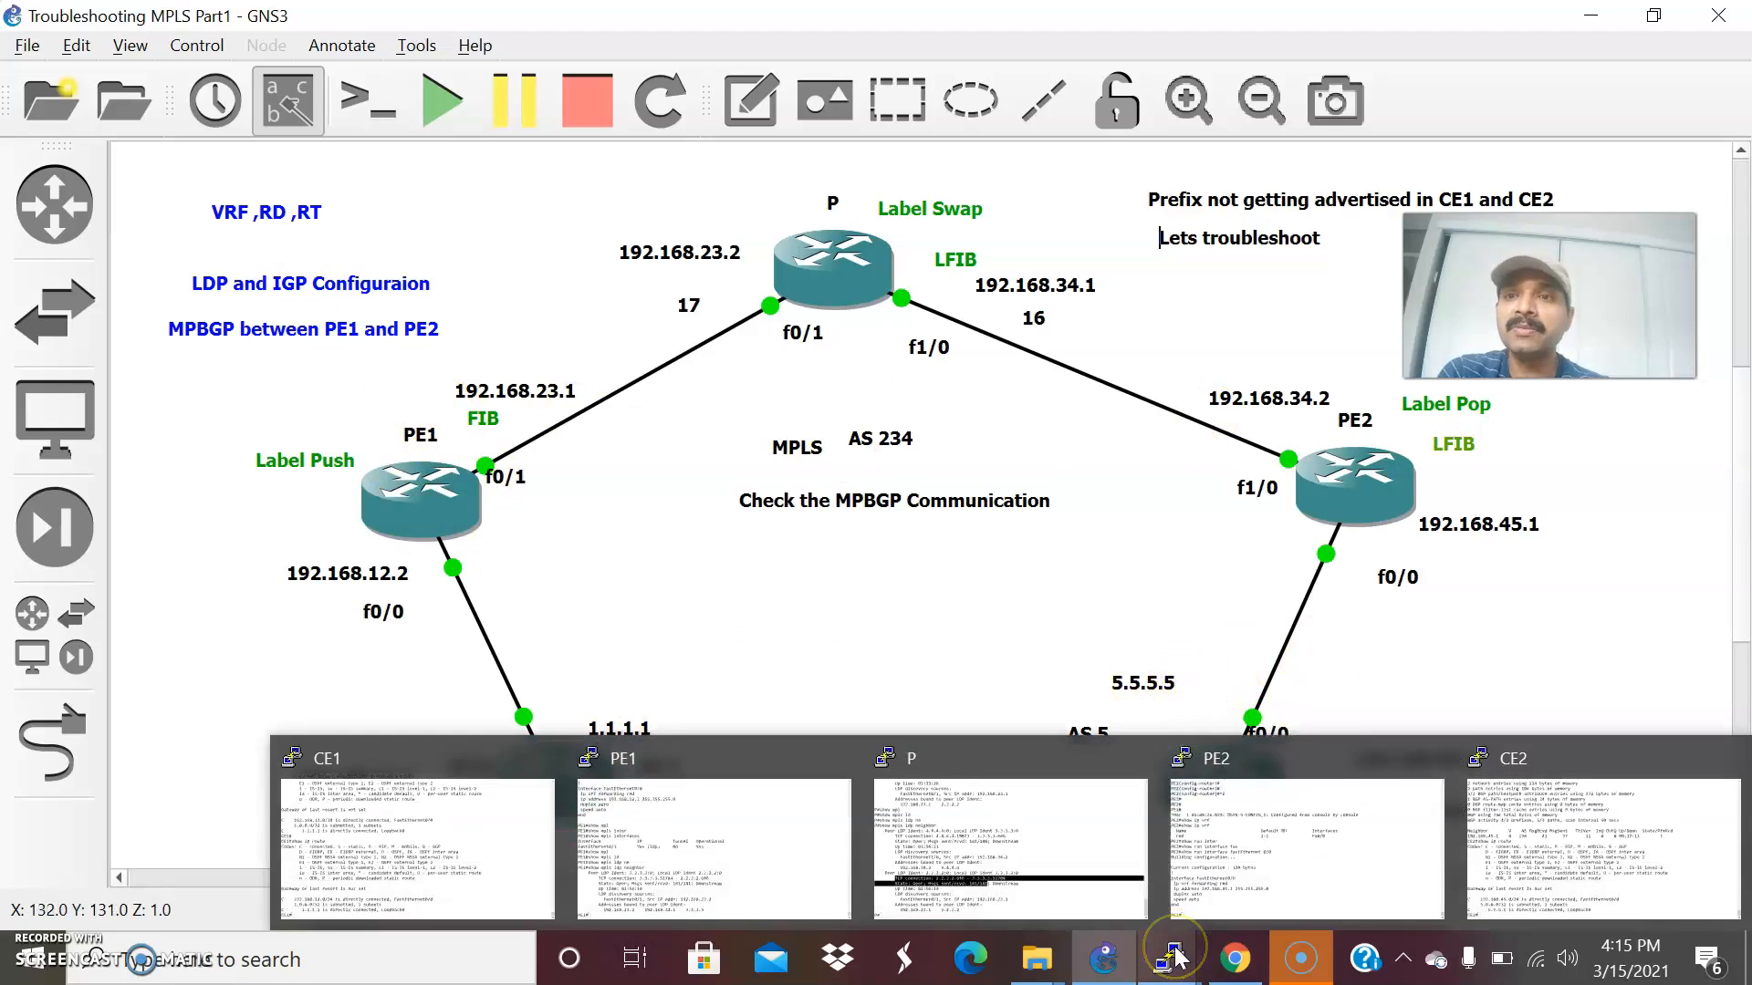
click(712, 849)
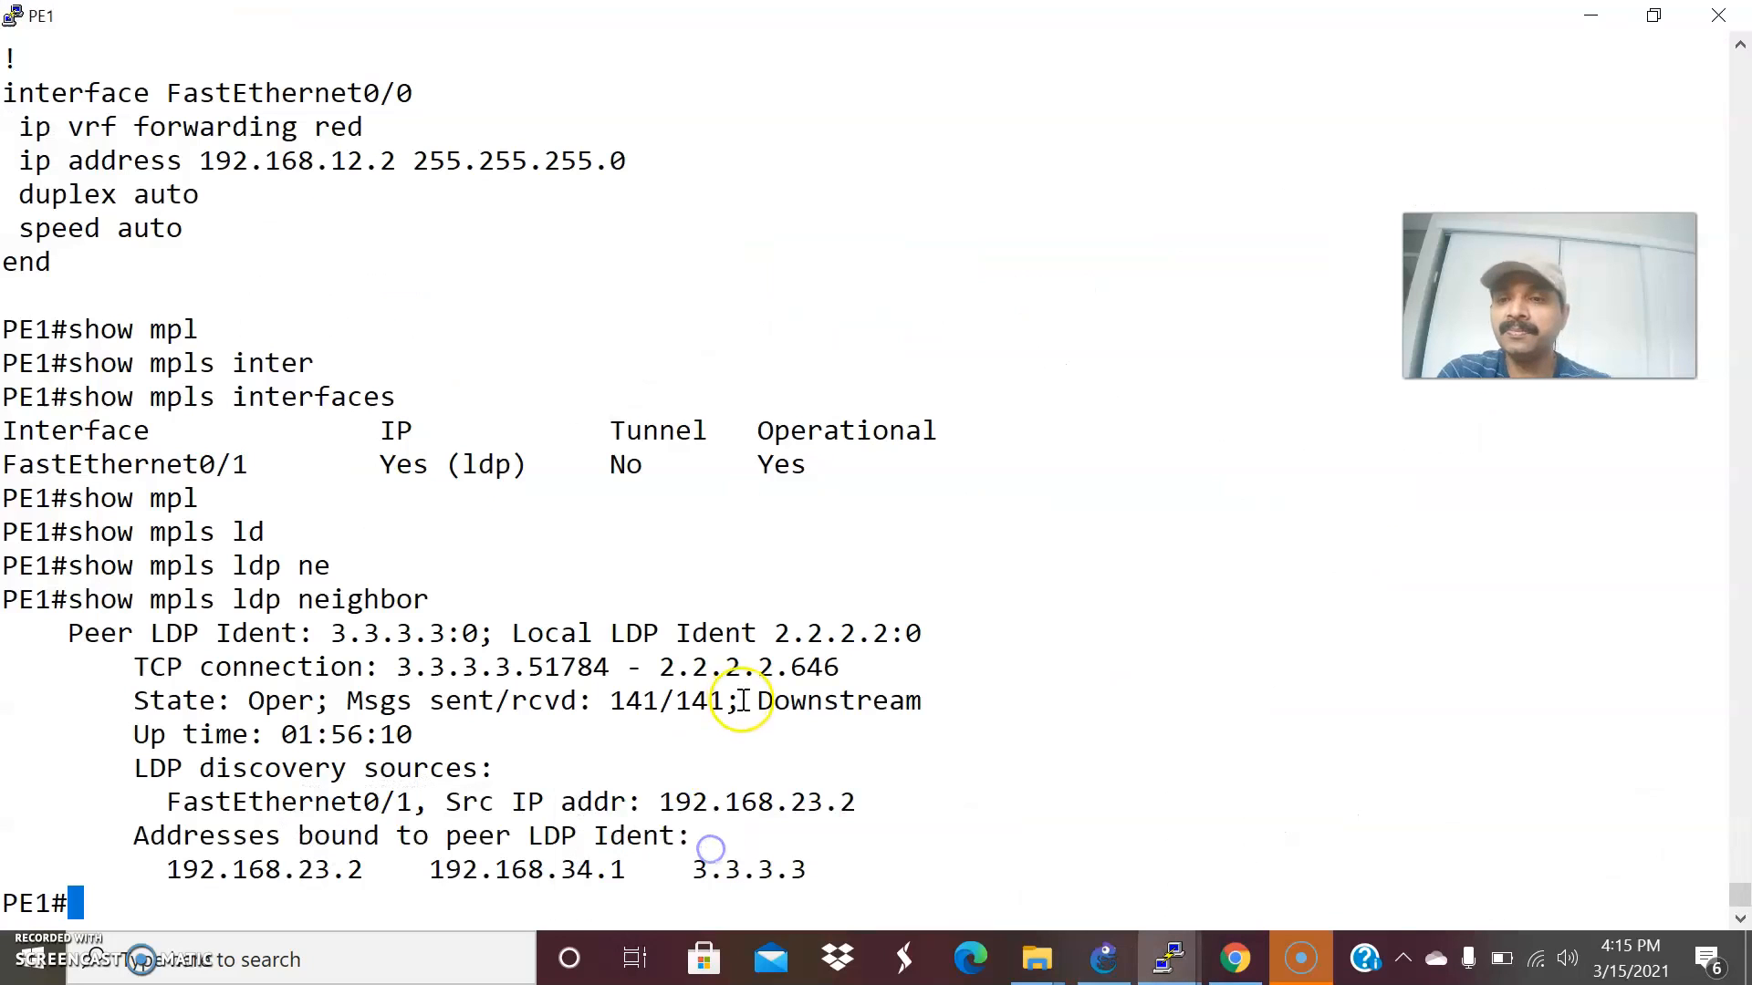
text(show)
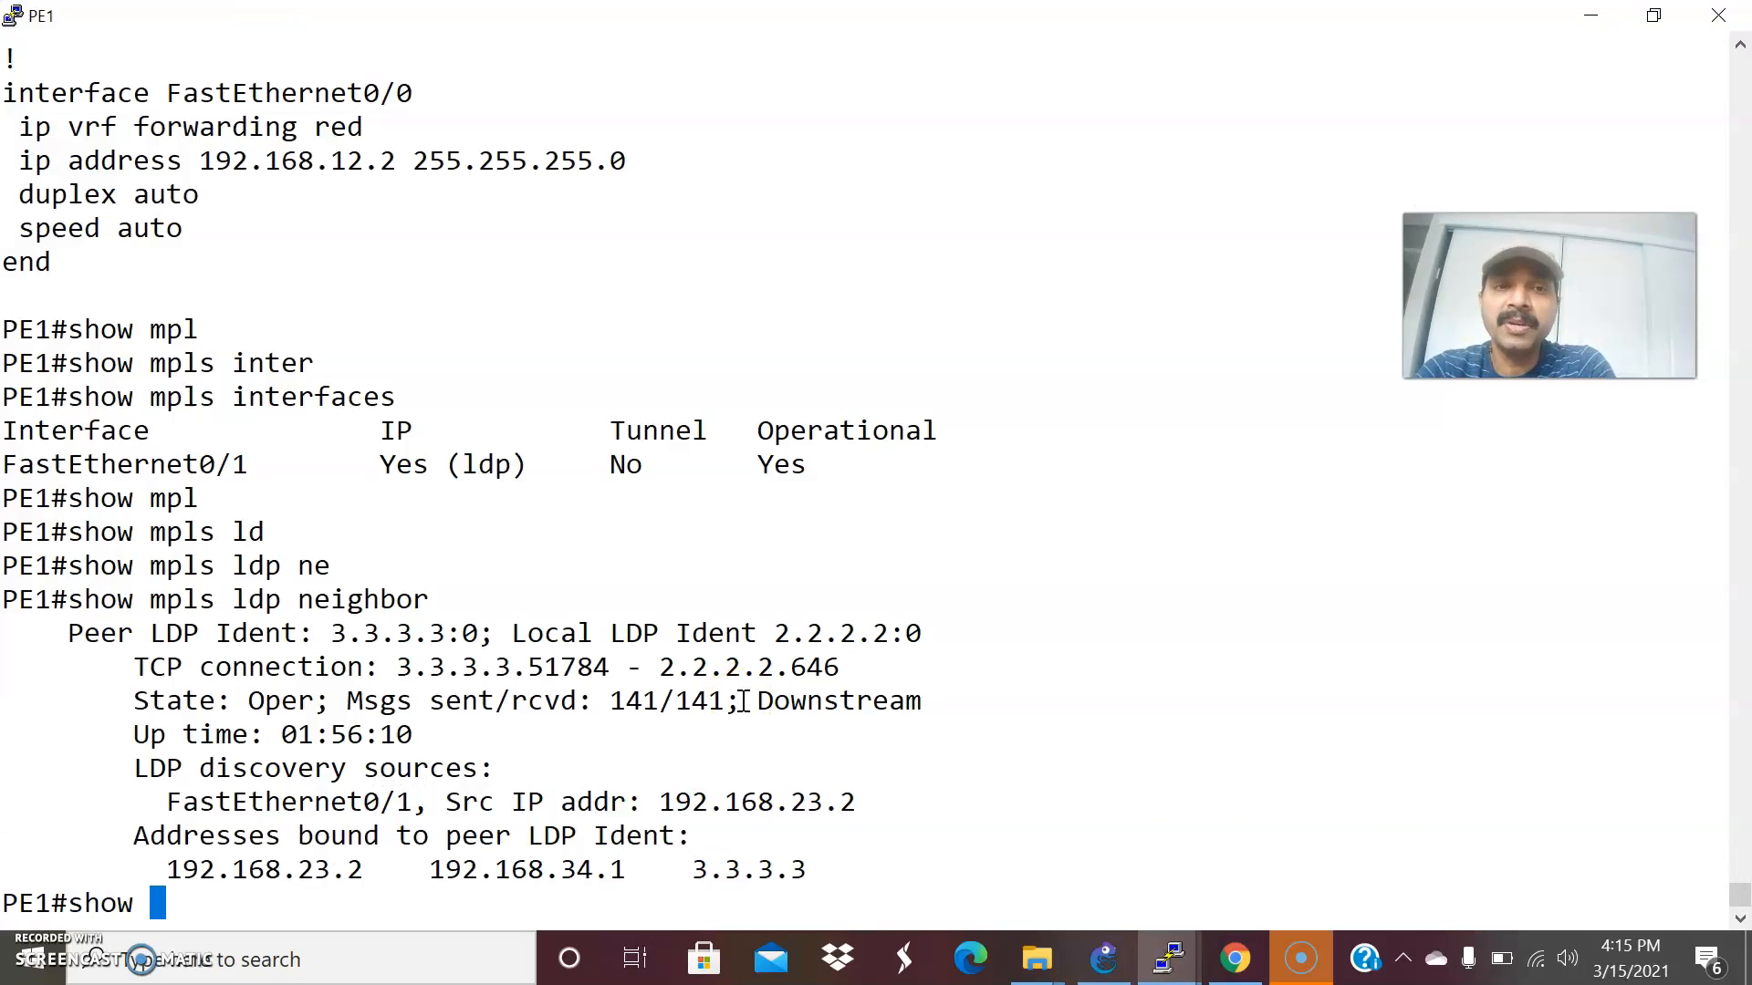
text(bg)
key(Tab)
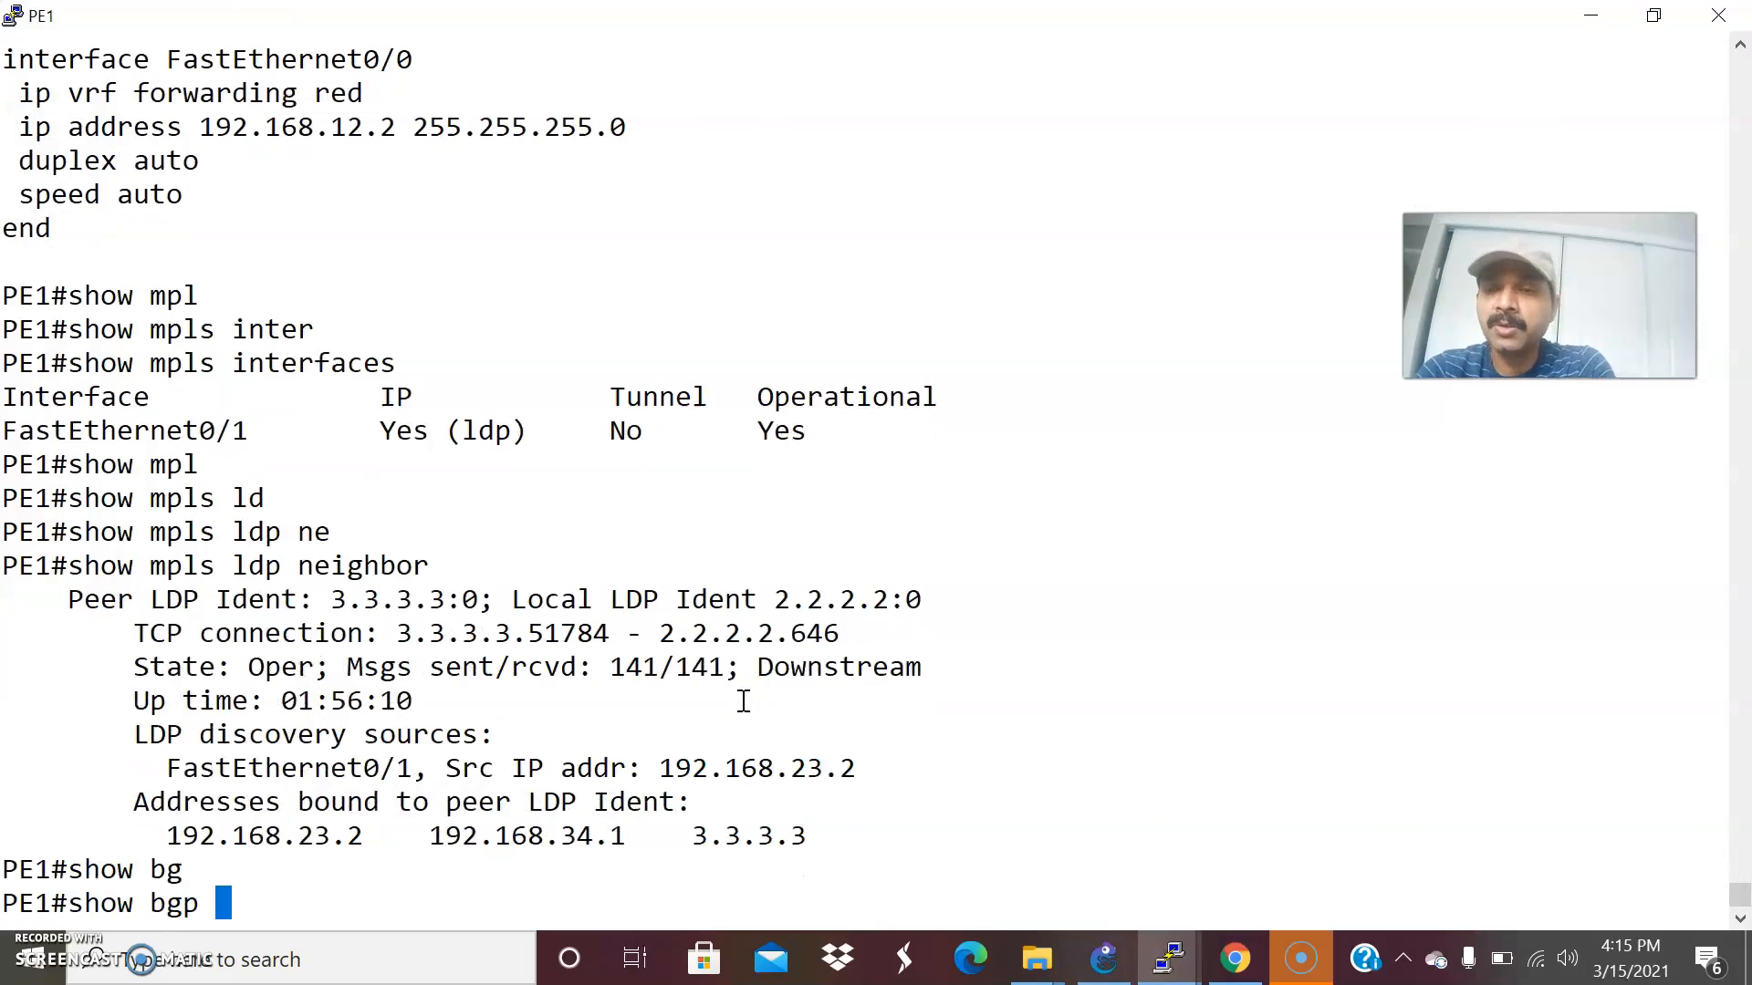
text(vp)
key(Tab)
text(u)
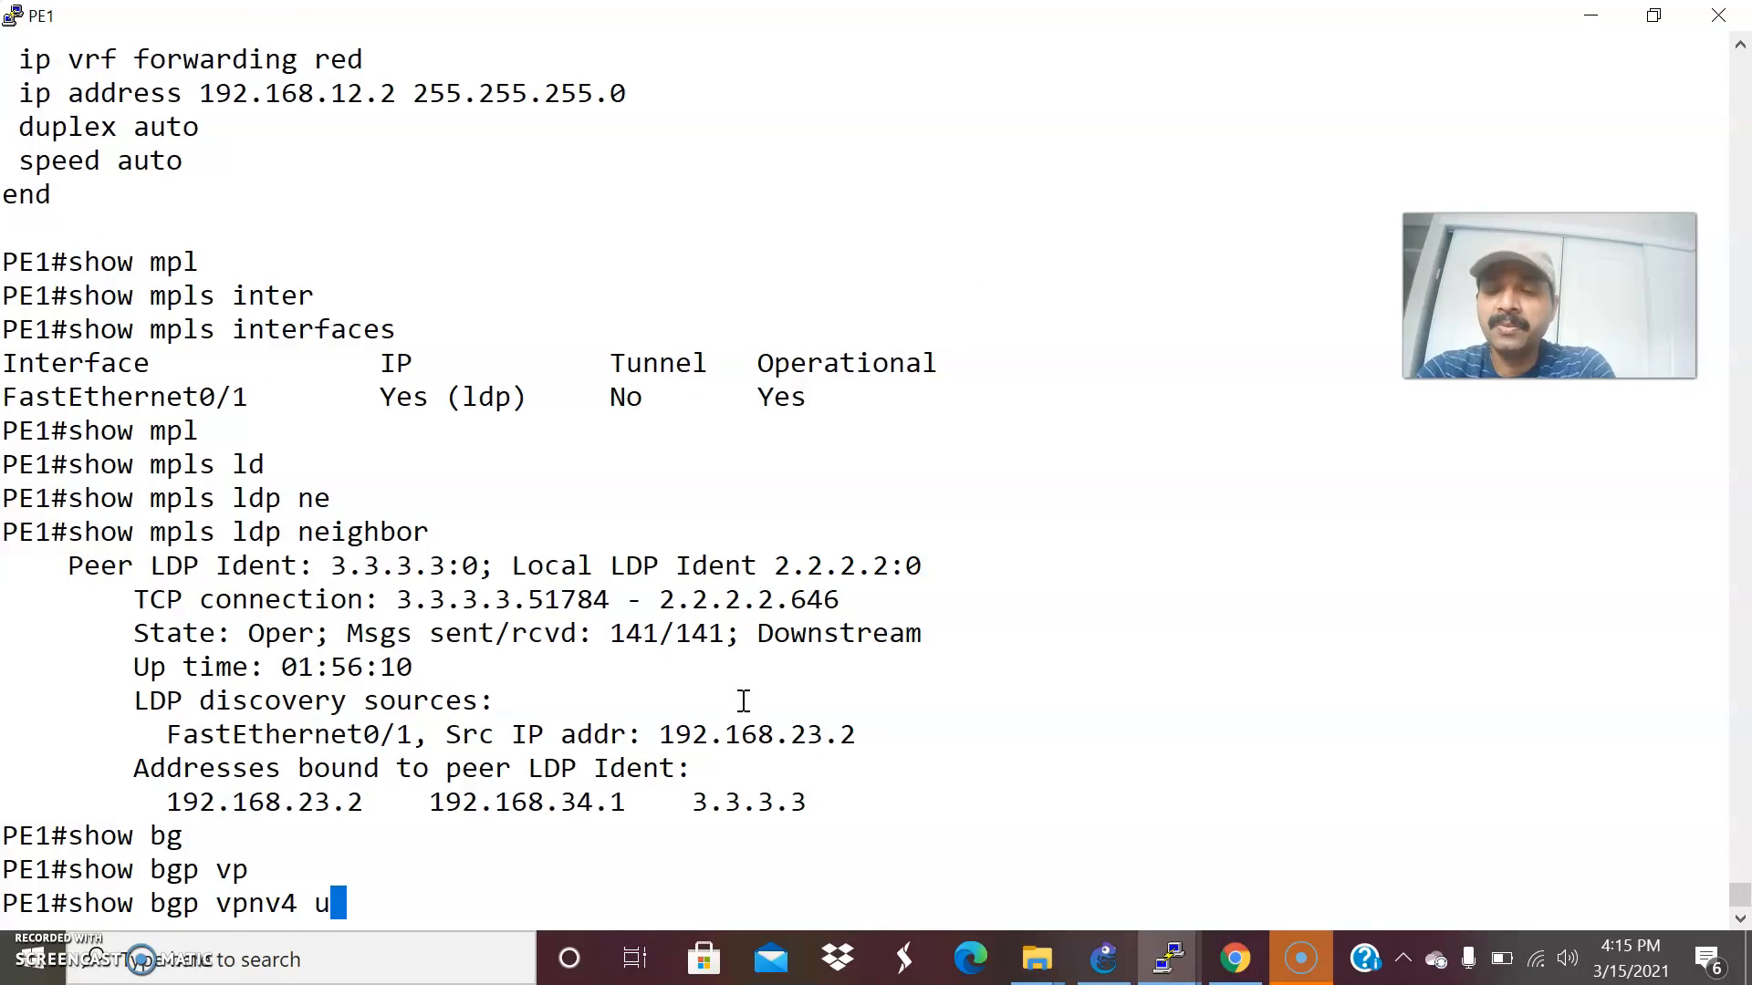
text(n)
key(Tab)
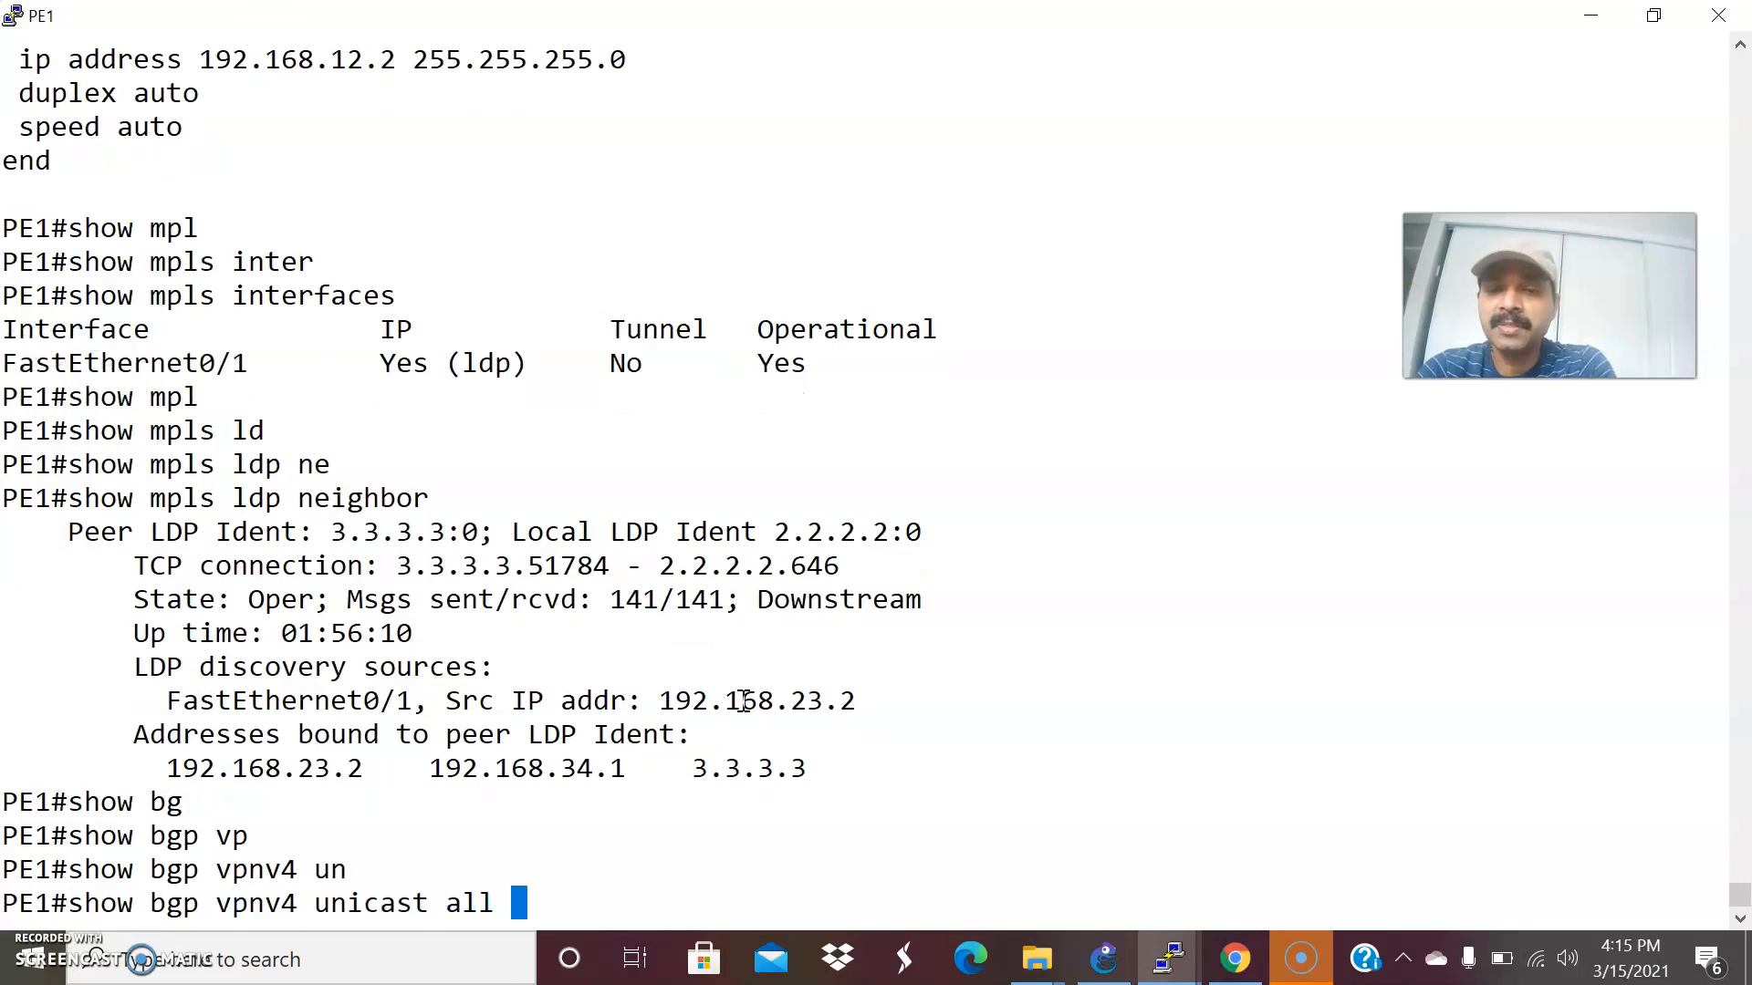
text(all summ)
key(Tab)
key(Return)
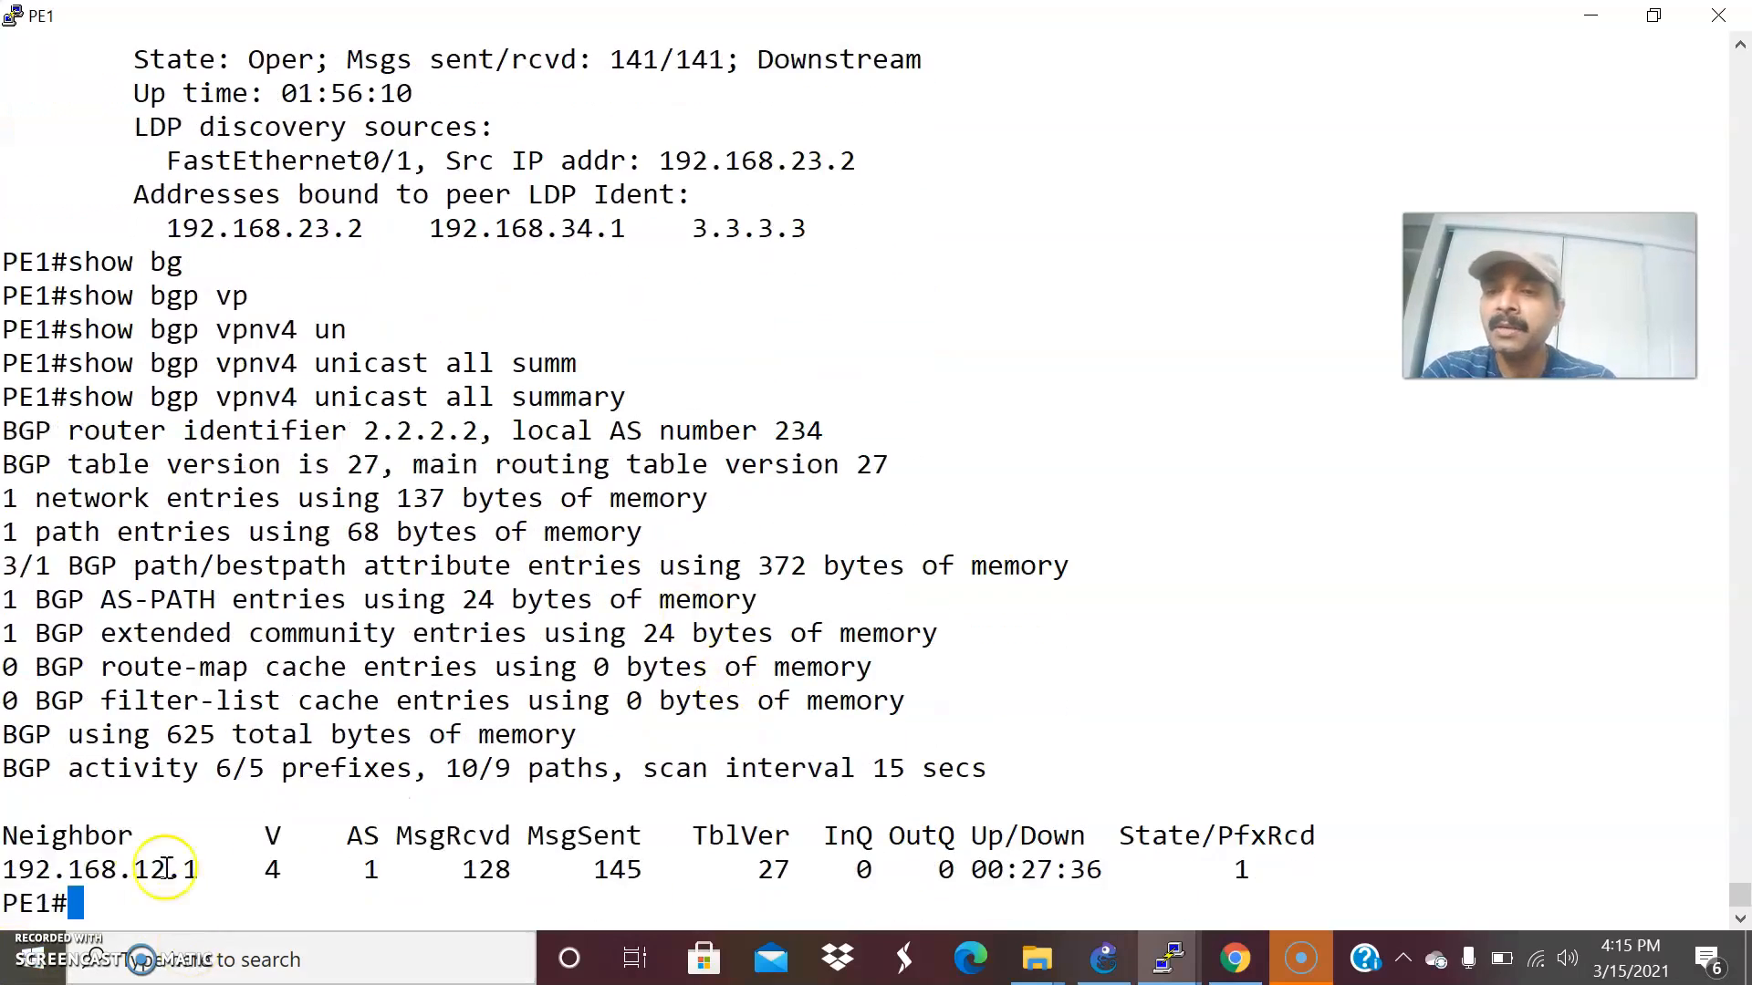
In the GNS3 topology, add the text note 2.2.2.2 beside PE1.
key(alt+Tab)
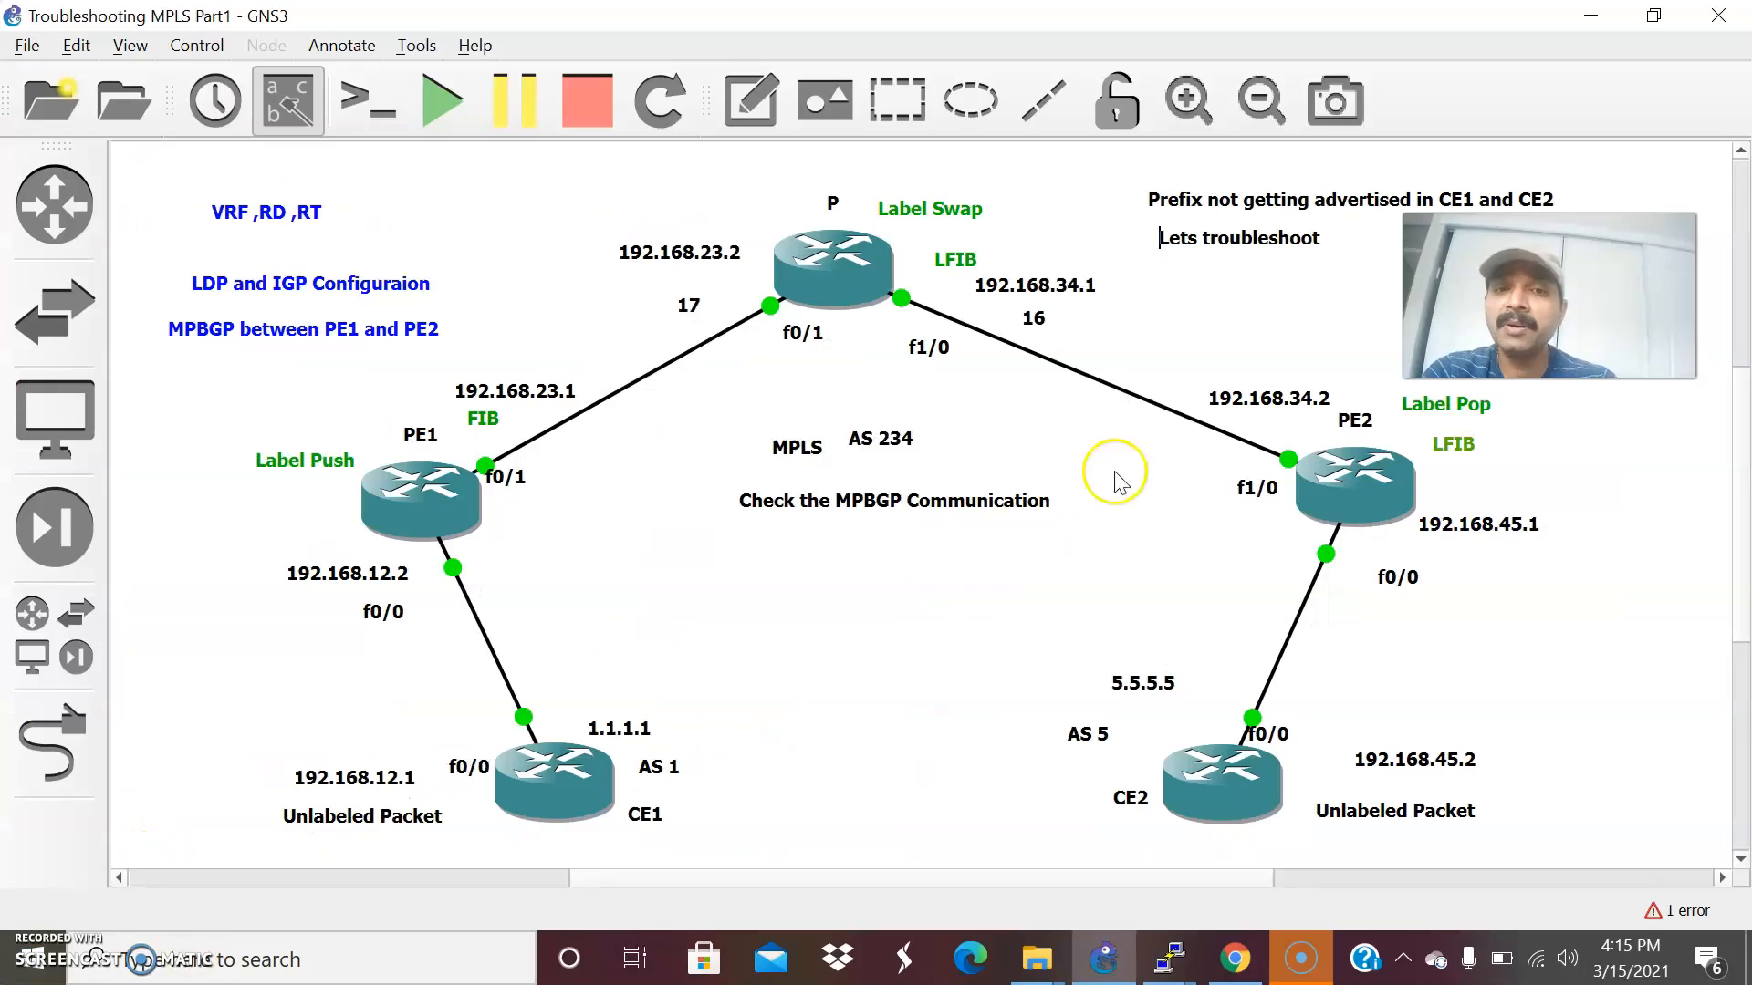
click(741, 94)
click(510, 514)
text(2.2.2.2)
Duplicate the 2.2.2.2 note, place the copy just below router P and change its text to 3.3.3.3.
right_click(526, 546)
click(537, 560)
drag(565, 577, 838, 365)
click(852, 373)
double_click(837, 365)
text(3.3.3.3)
Duplicate the 3.3.3.3 note, place the copy beside PE2 and change its text to 4.4.4.4.
right_click(841, 372)
click(890, 379)
drag(899, 402, 1213, 537)
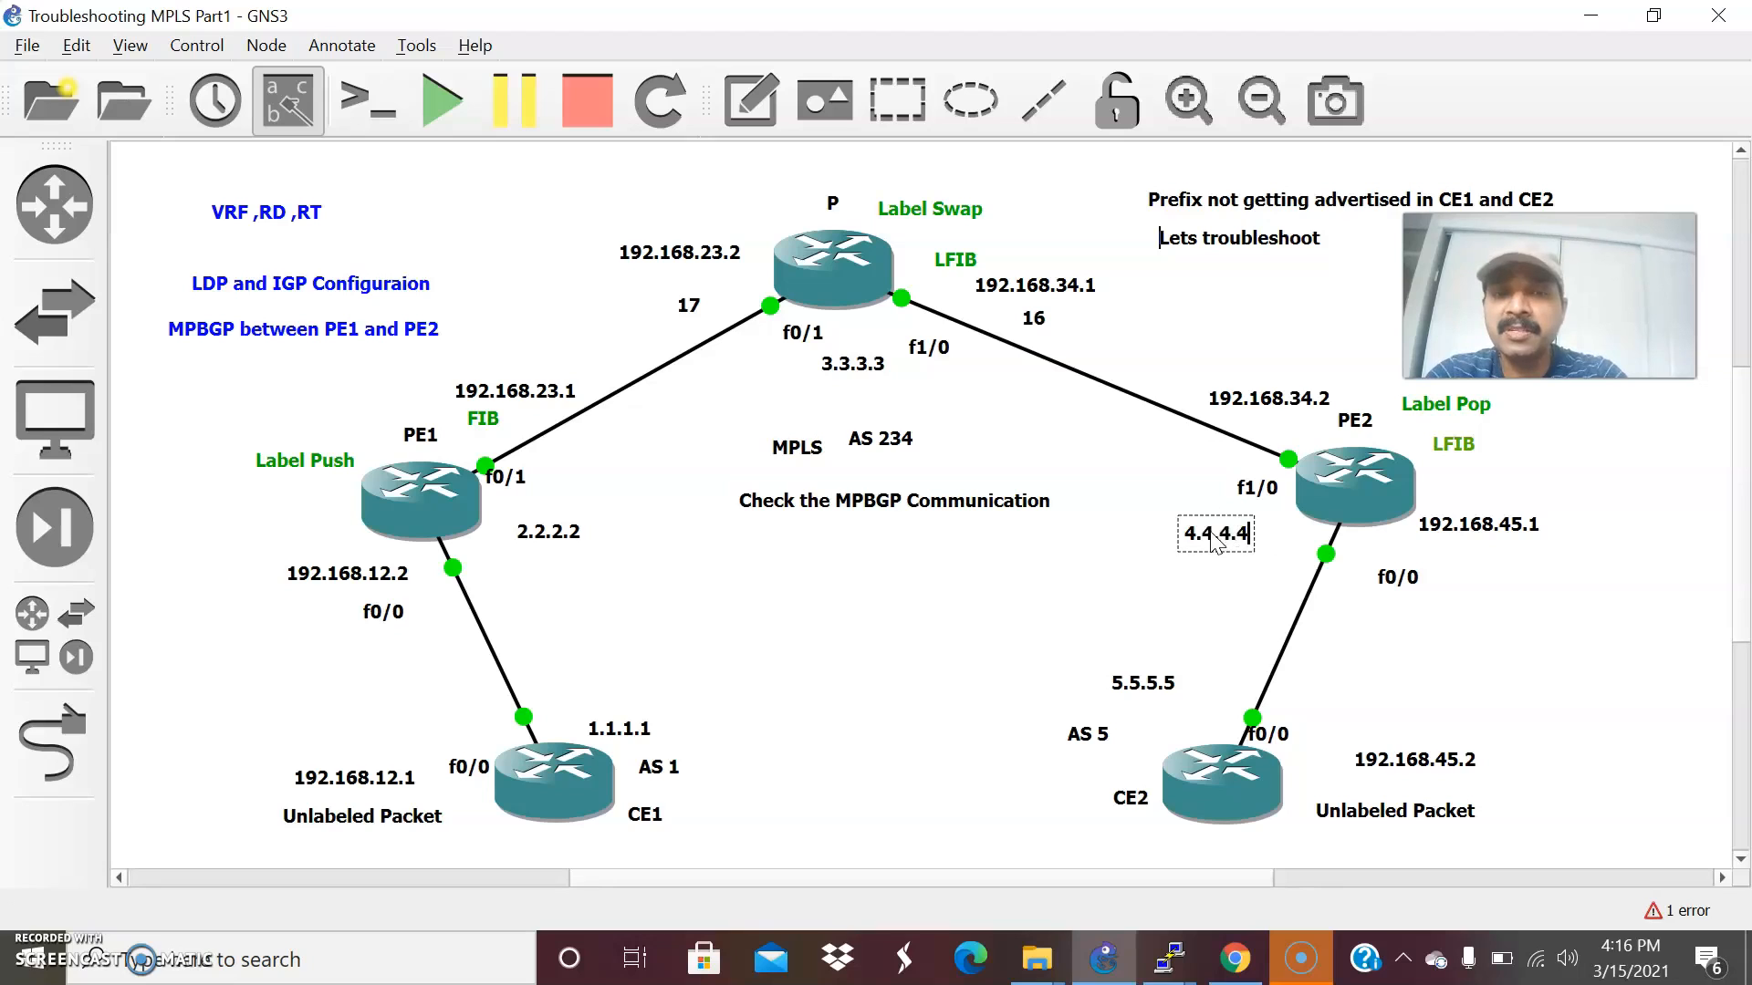
click(787, 587)
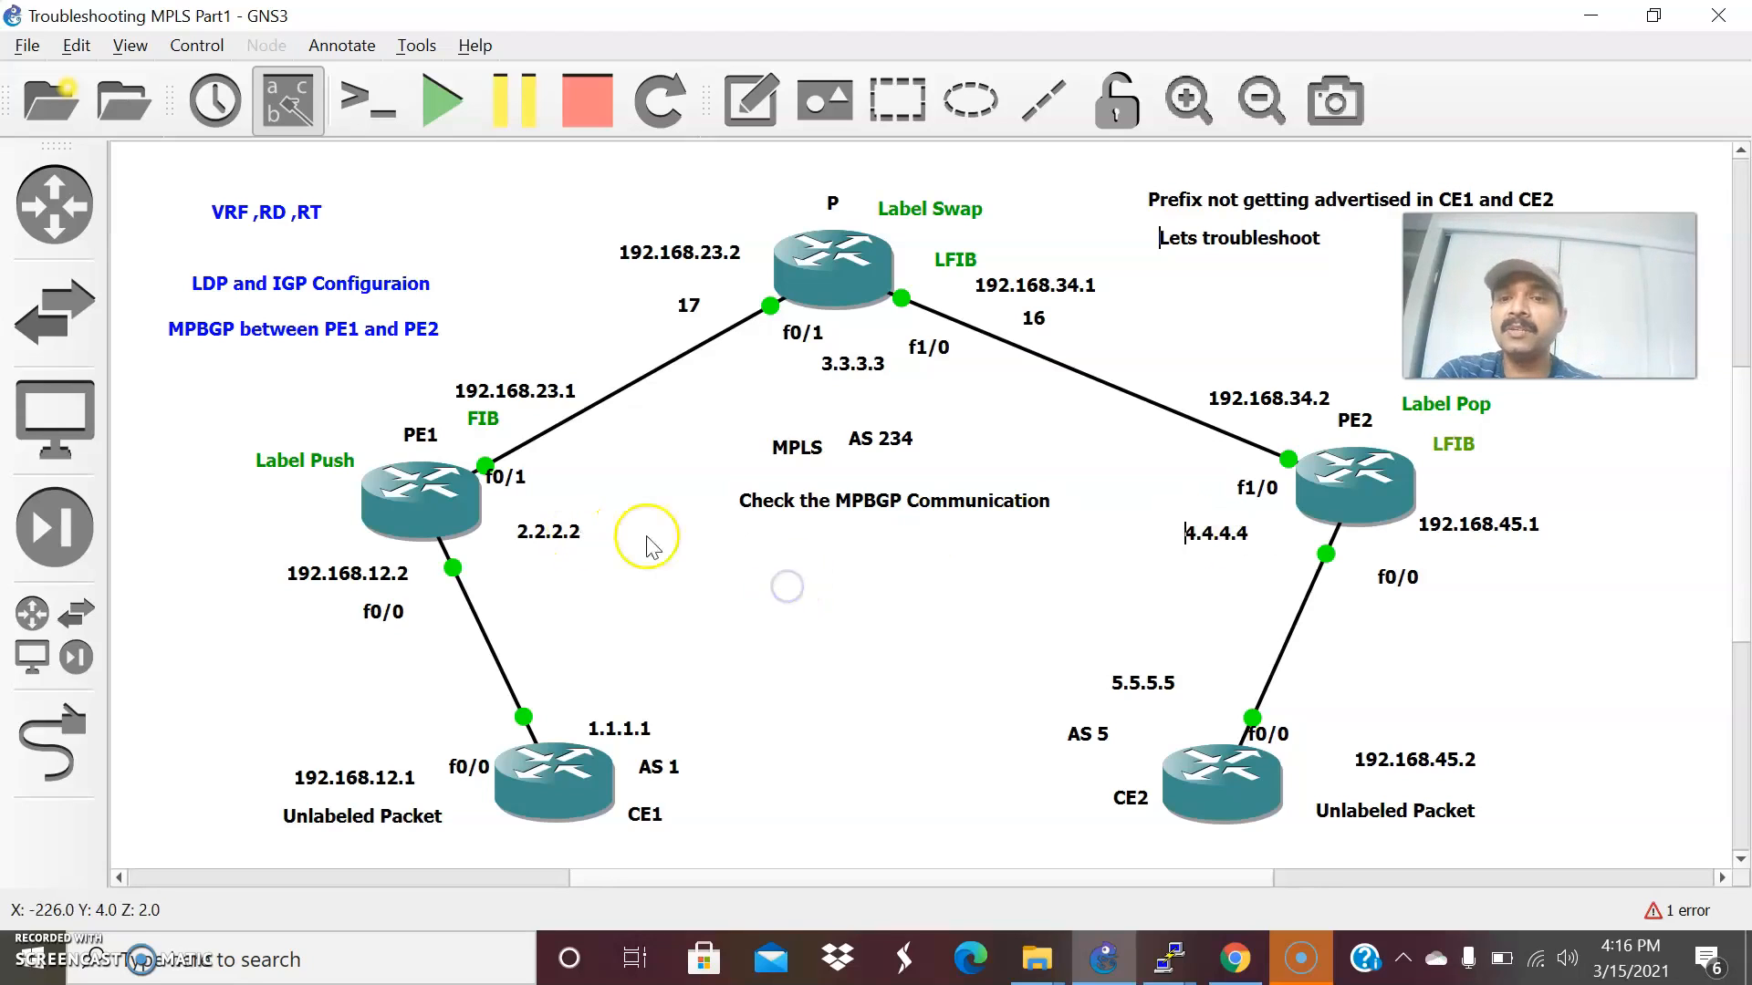
Return to PE1's console and enter global configuration mode.
mouse_move(1168, 958)
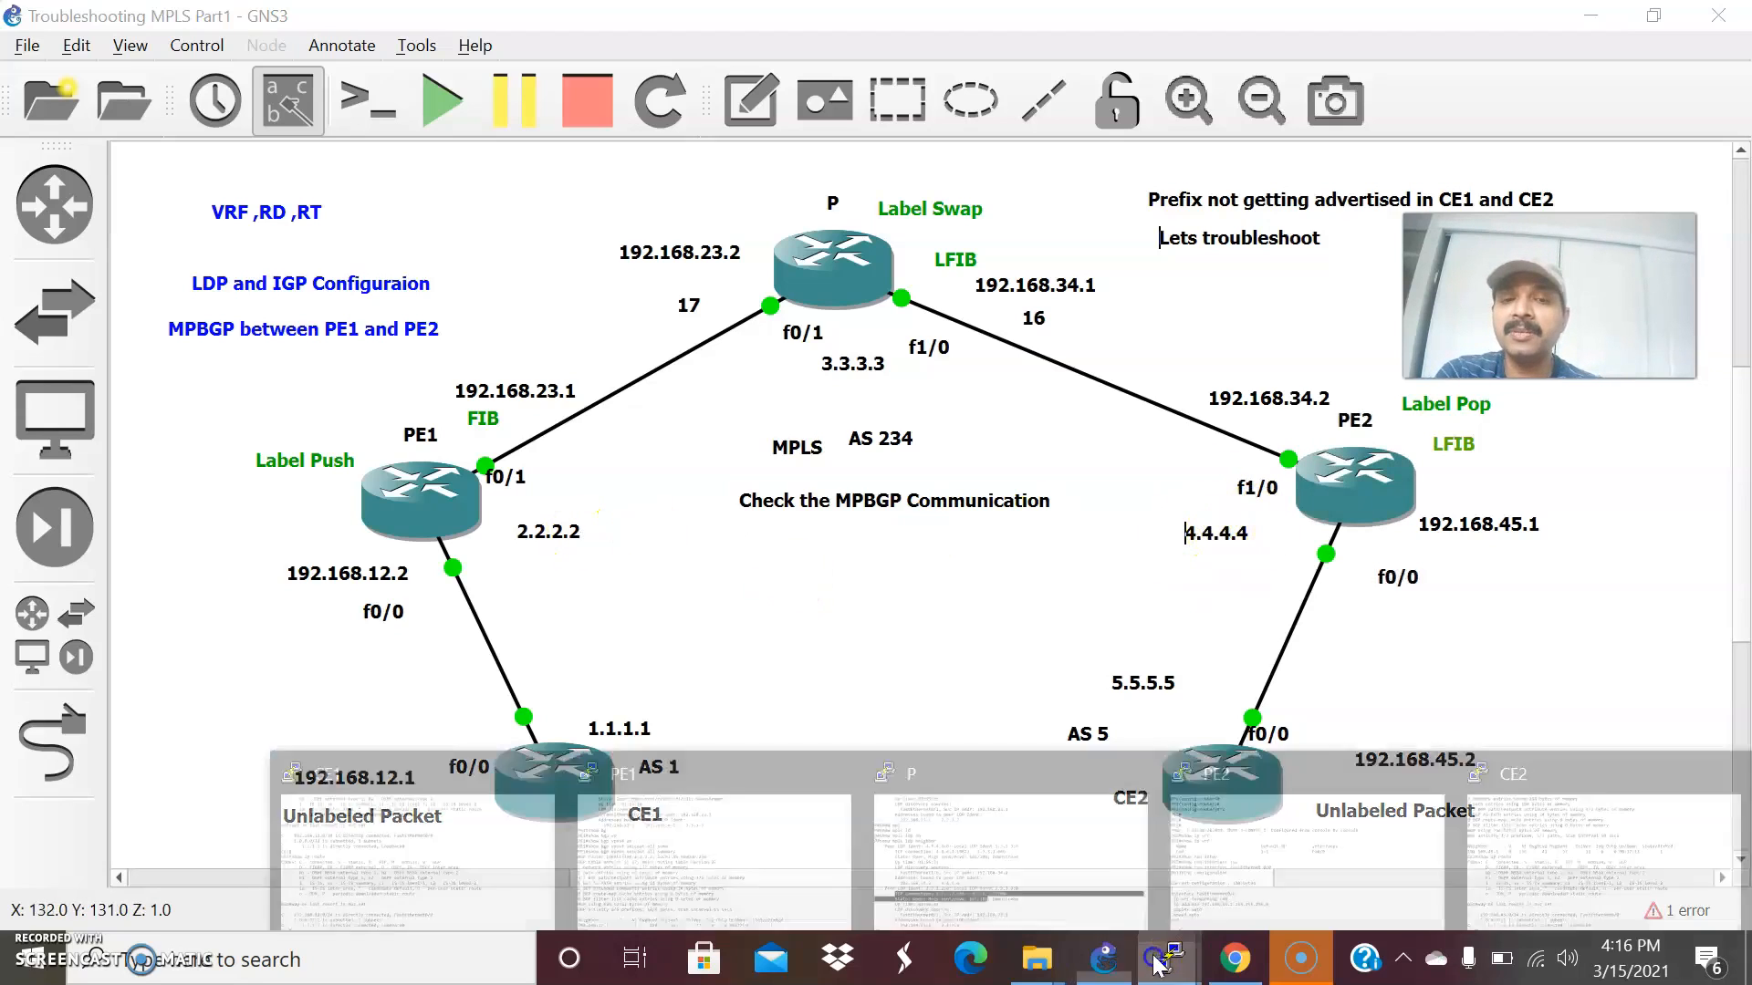
click(602, 833)
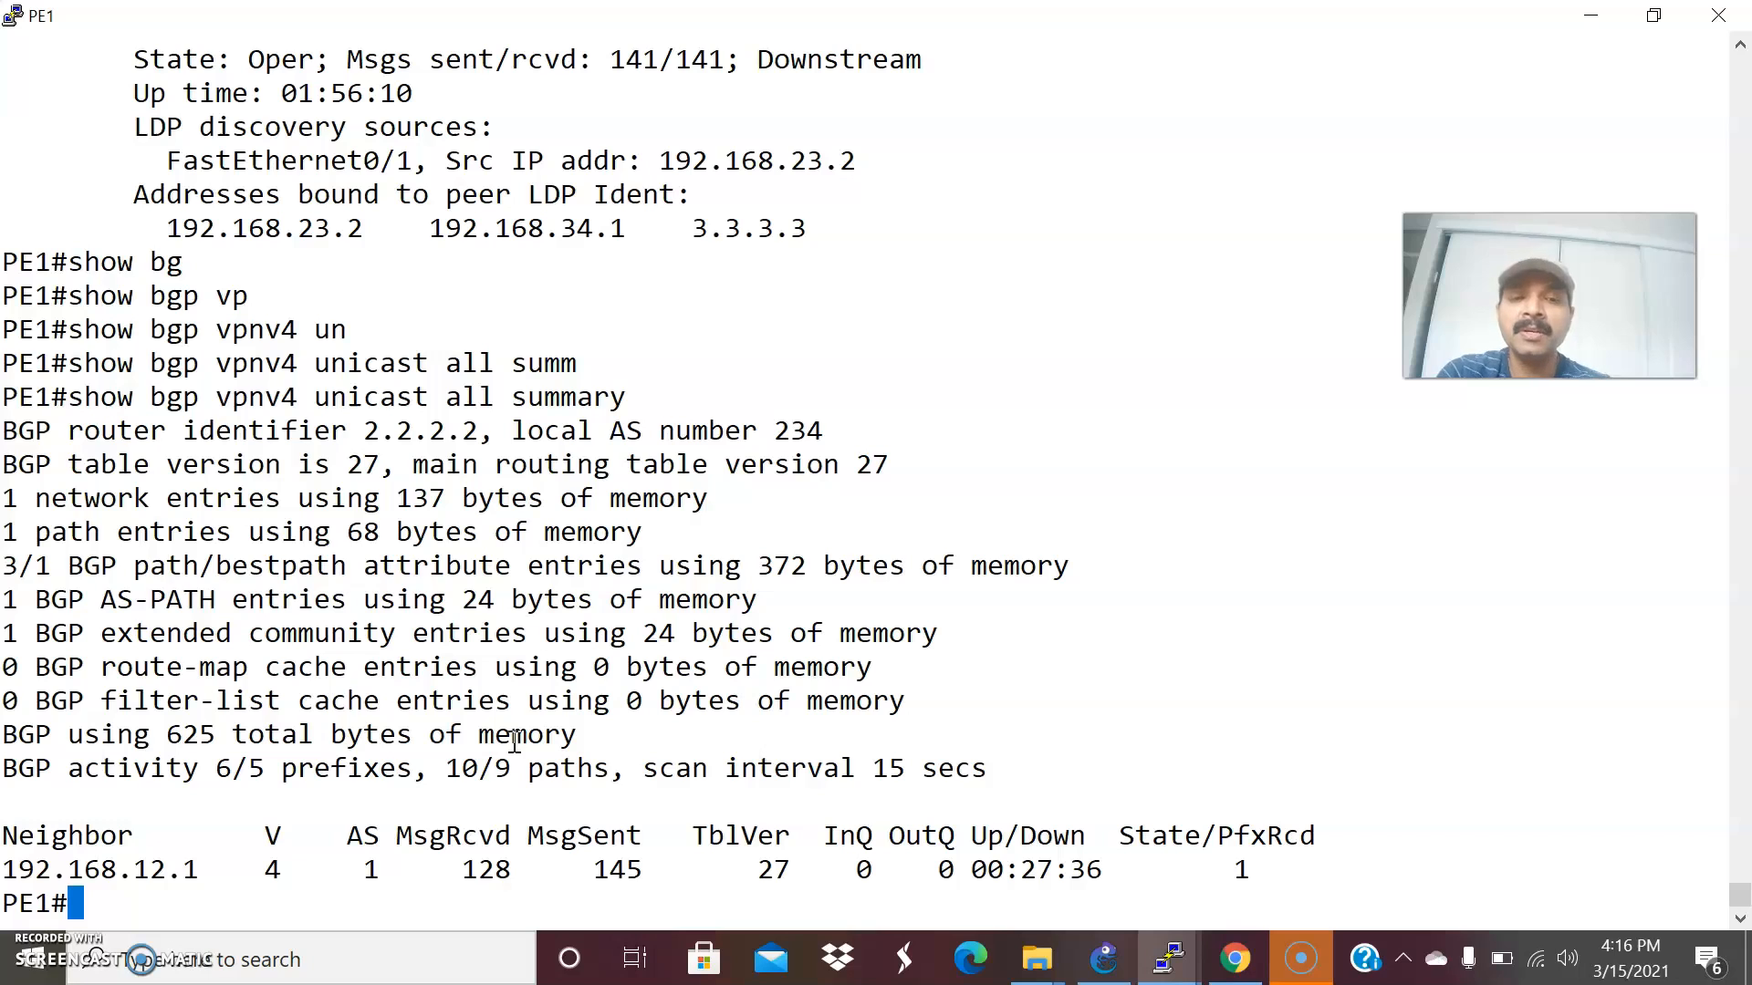
key(Return)
key(Return)
key(Return)
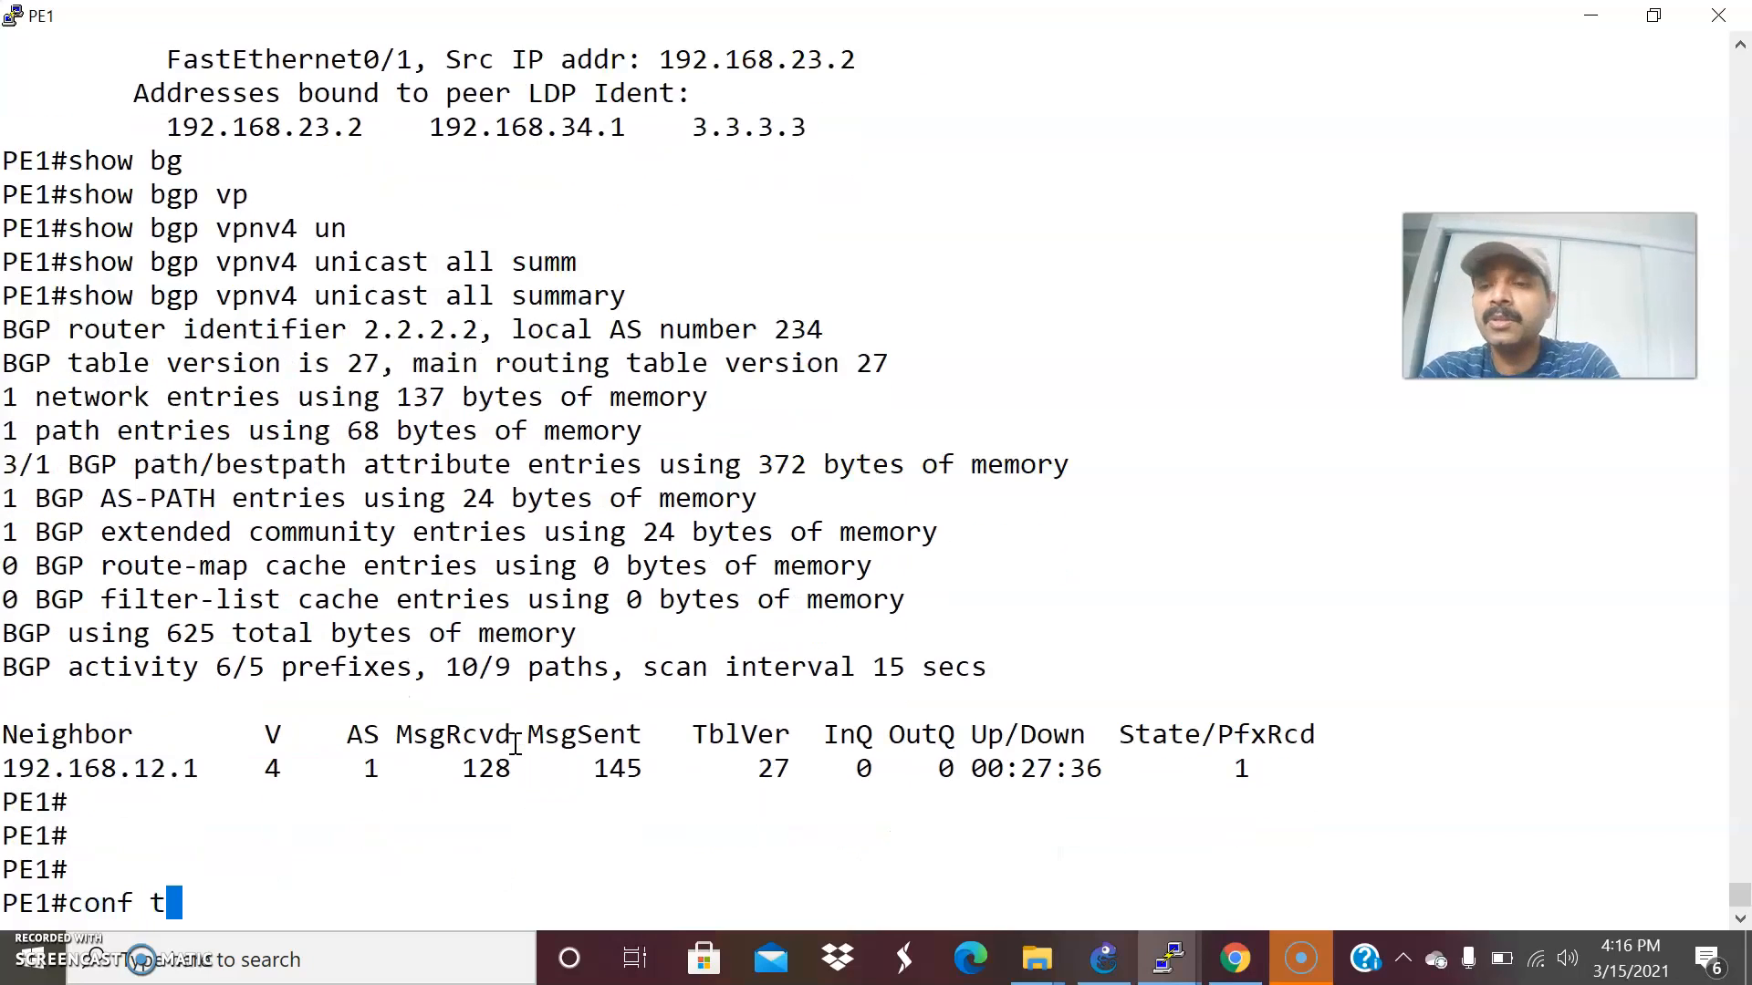
text(conf t)
key(Return)
key(Return)
key(Return)
key(Return)
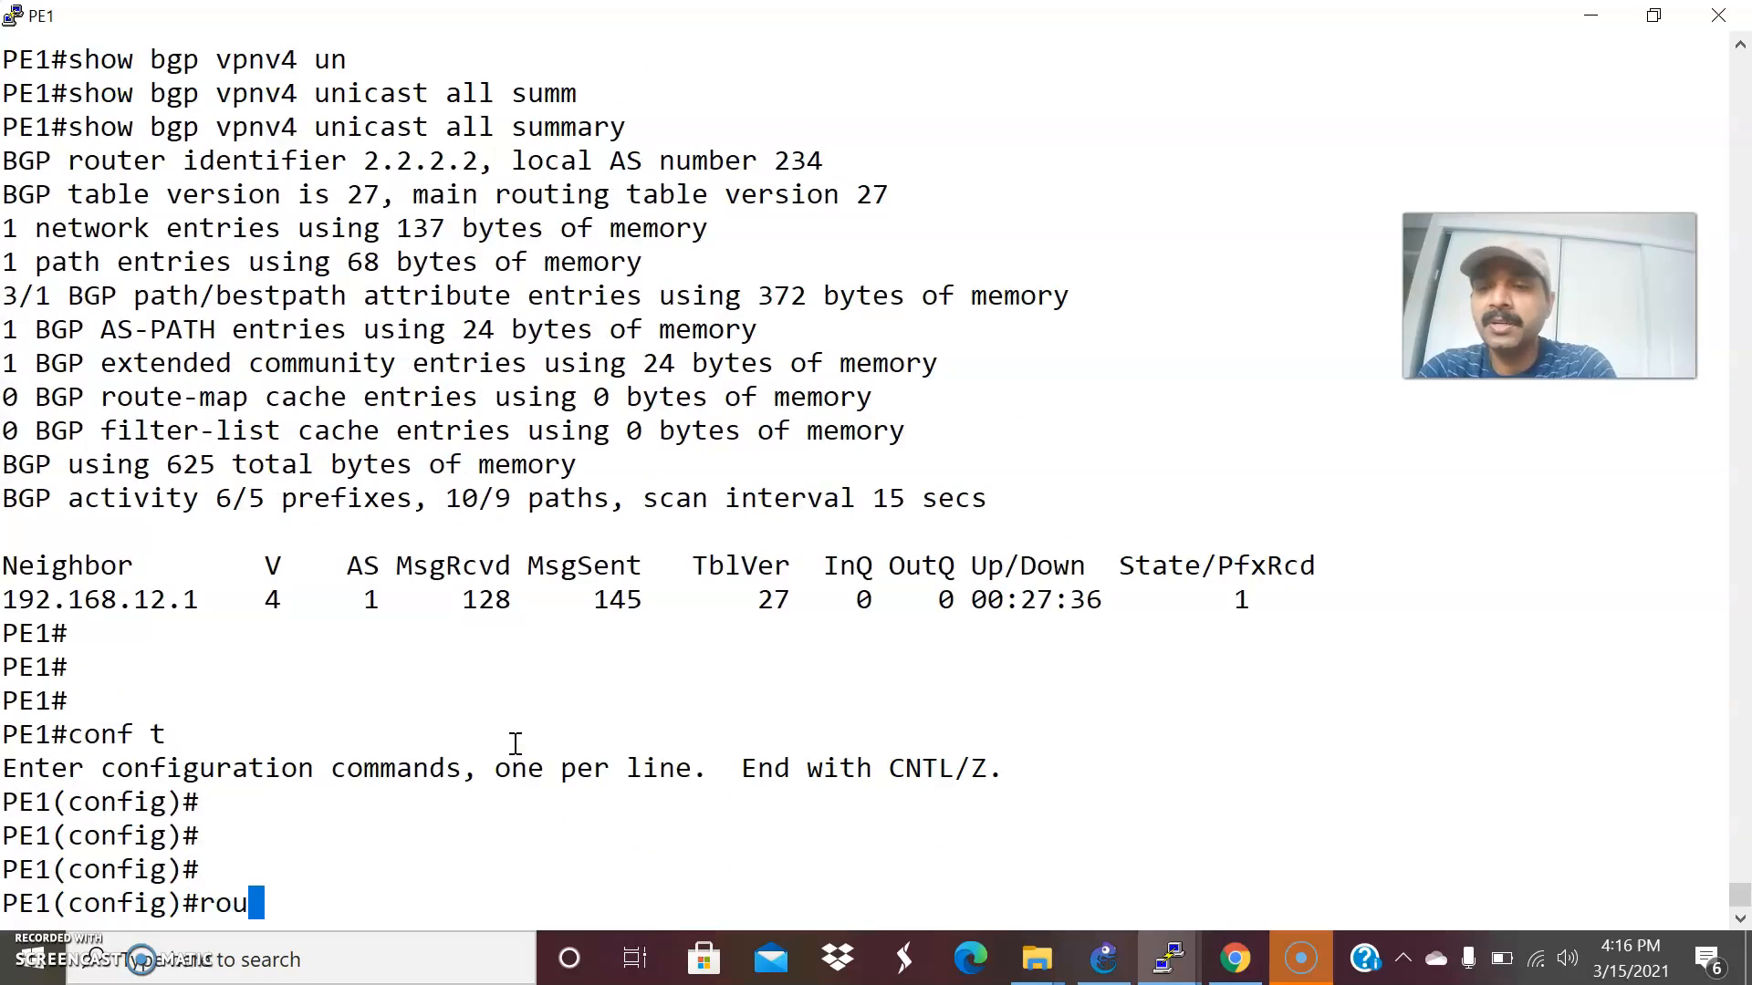
Switch to CE1's console, check its routing table with show ip route, and return to the GNS3 topology.
click(1103, 958)
click(1167, 954)
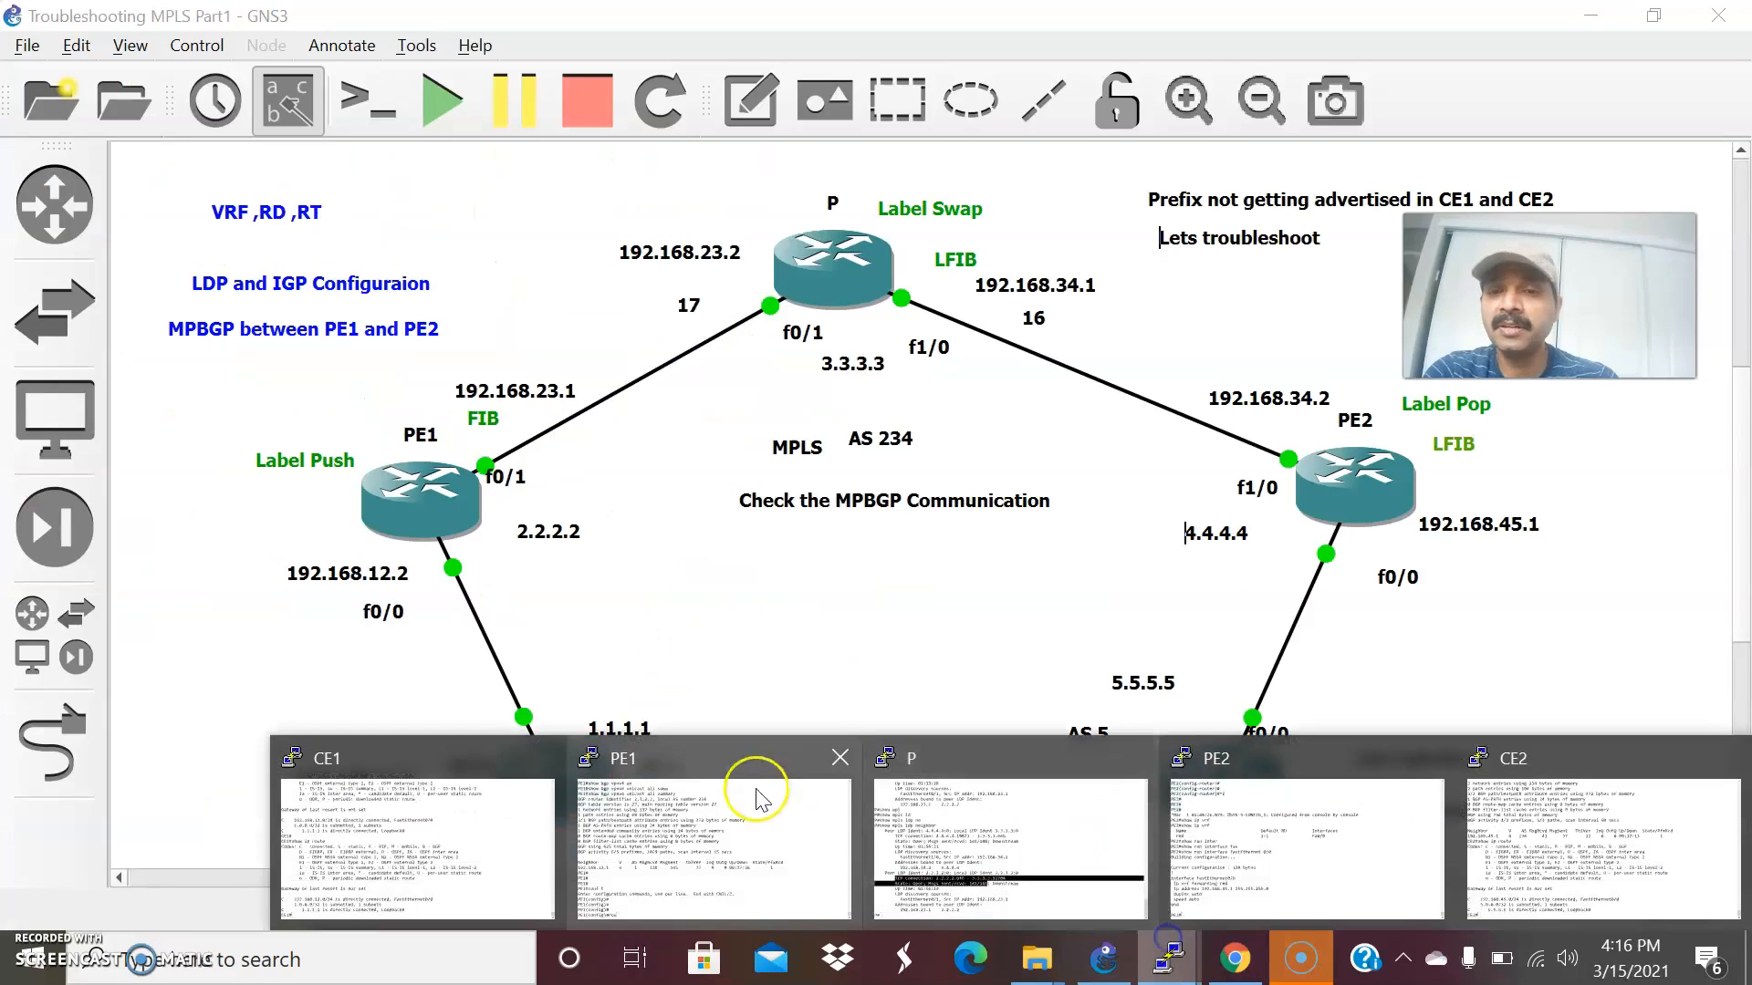
click(447, 840)
key(Up)
key(Return)
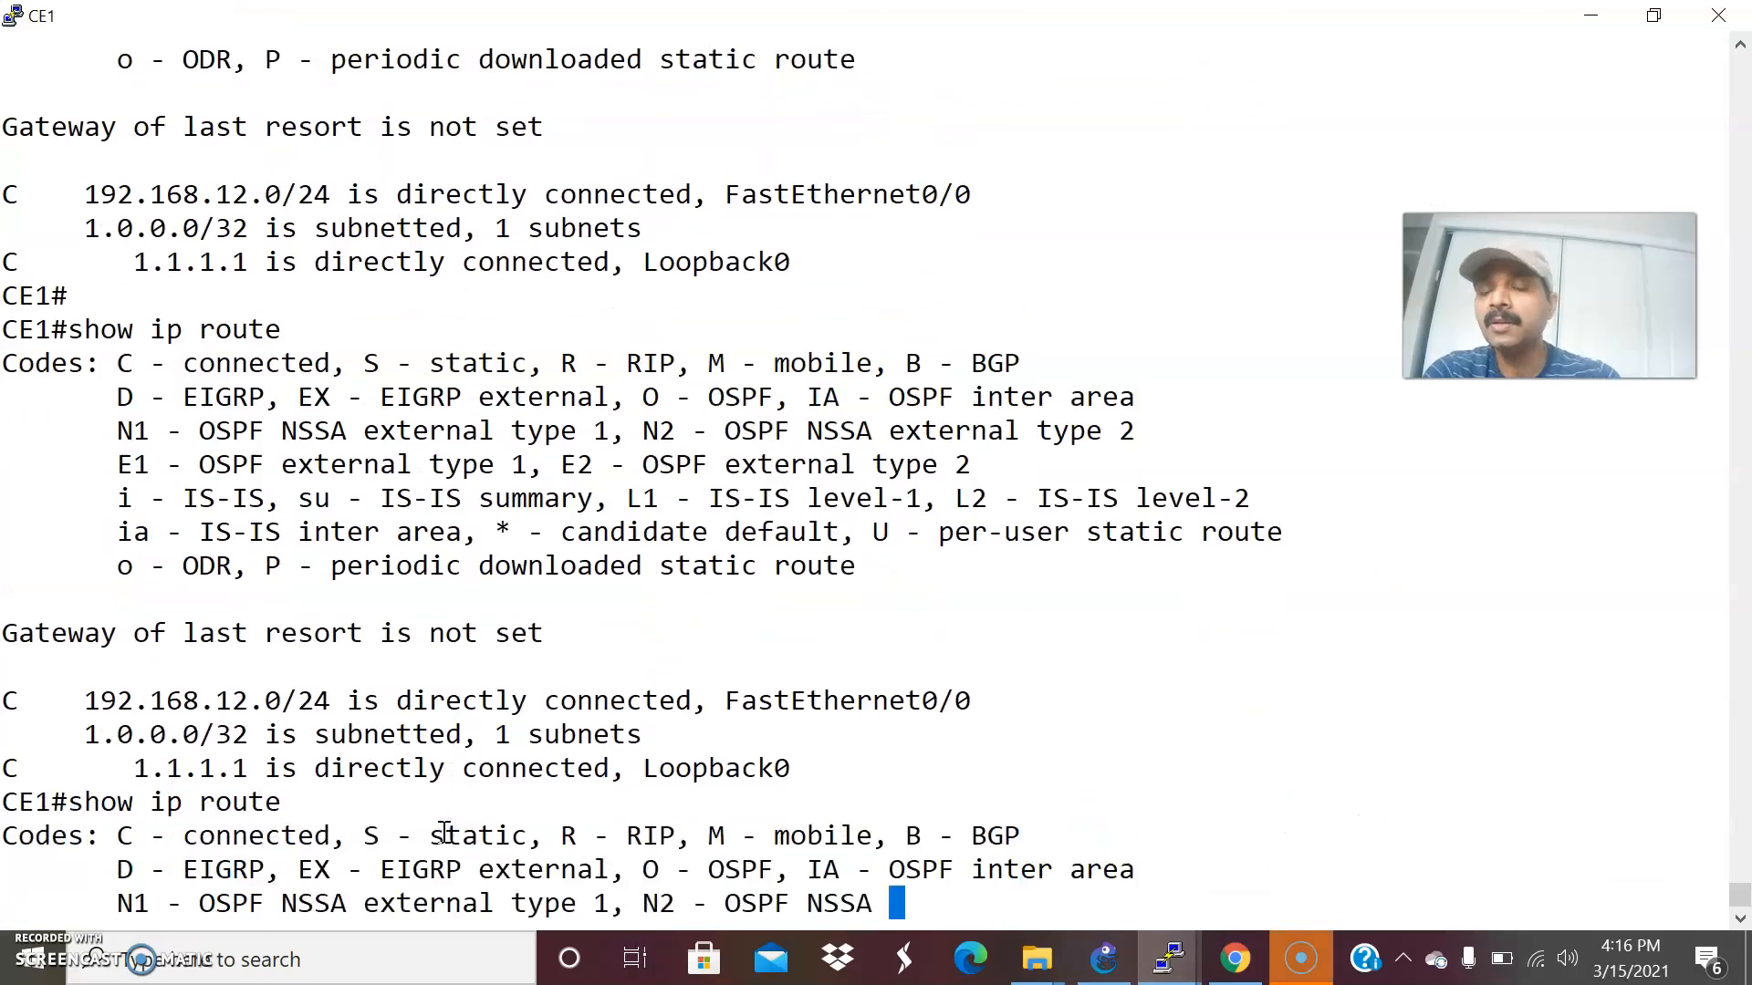
key(alt+Tab)
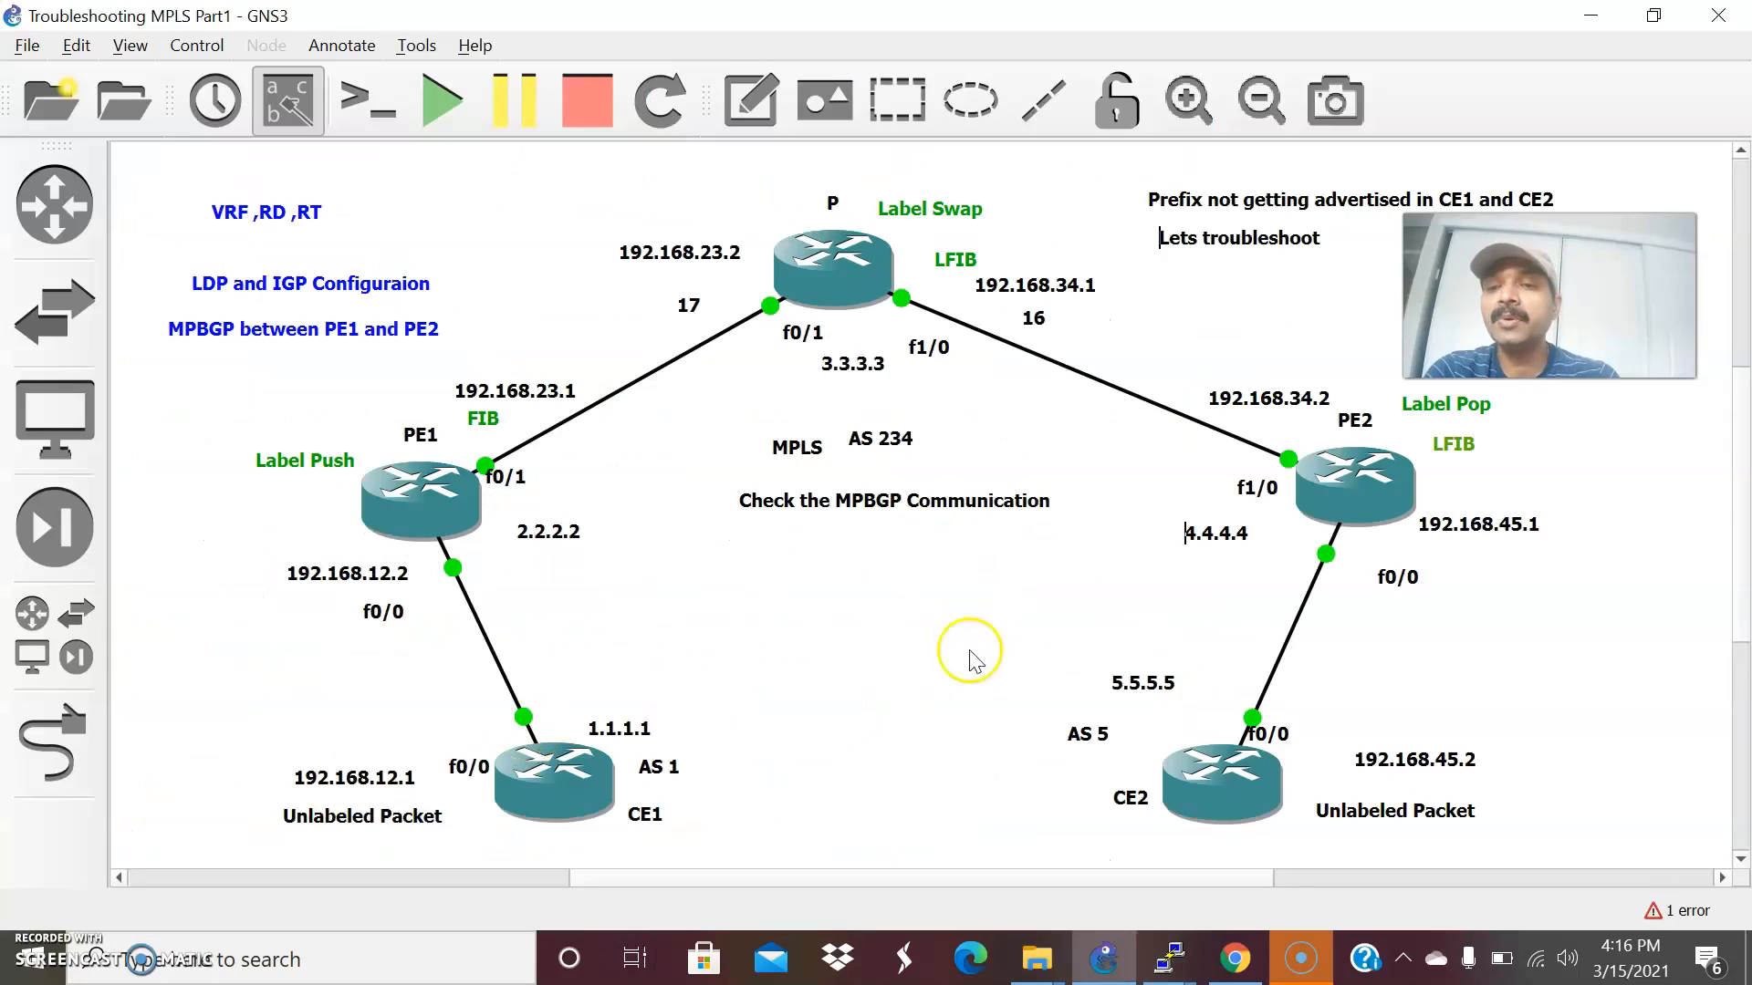
Switch to CE2's console and check its routing table with show ip route.
mouse_move(1182, 972)
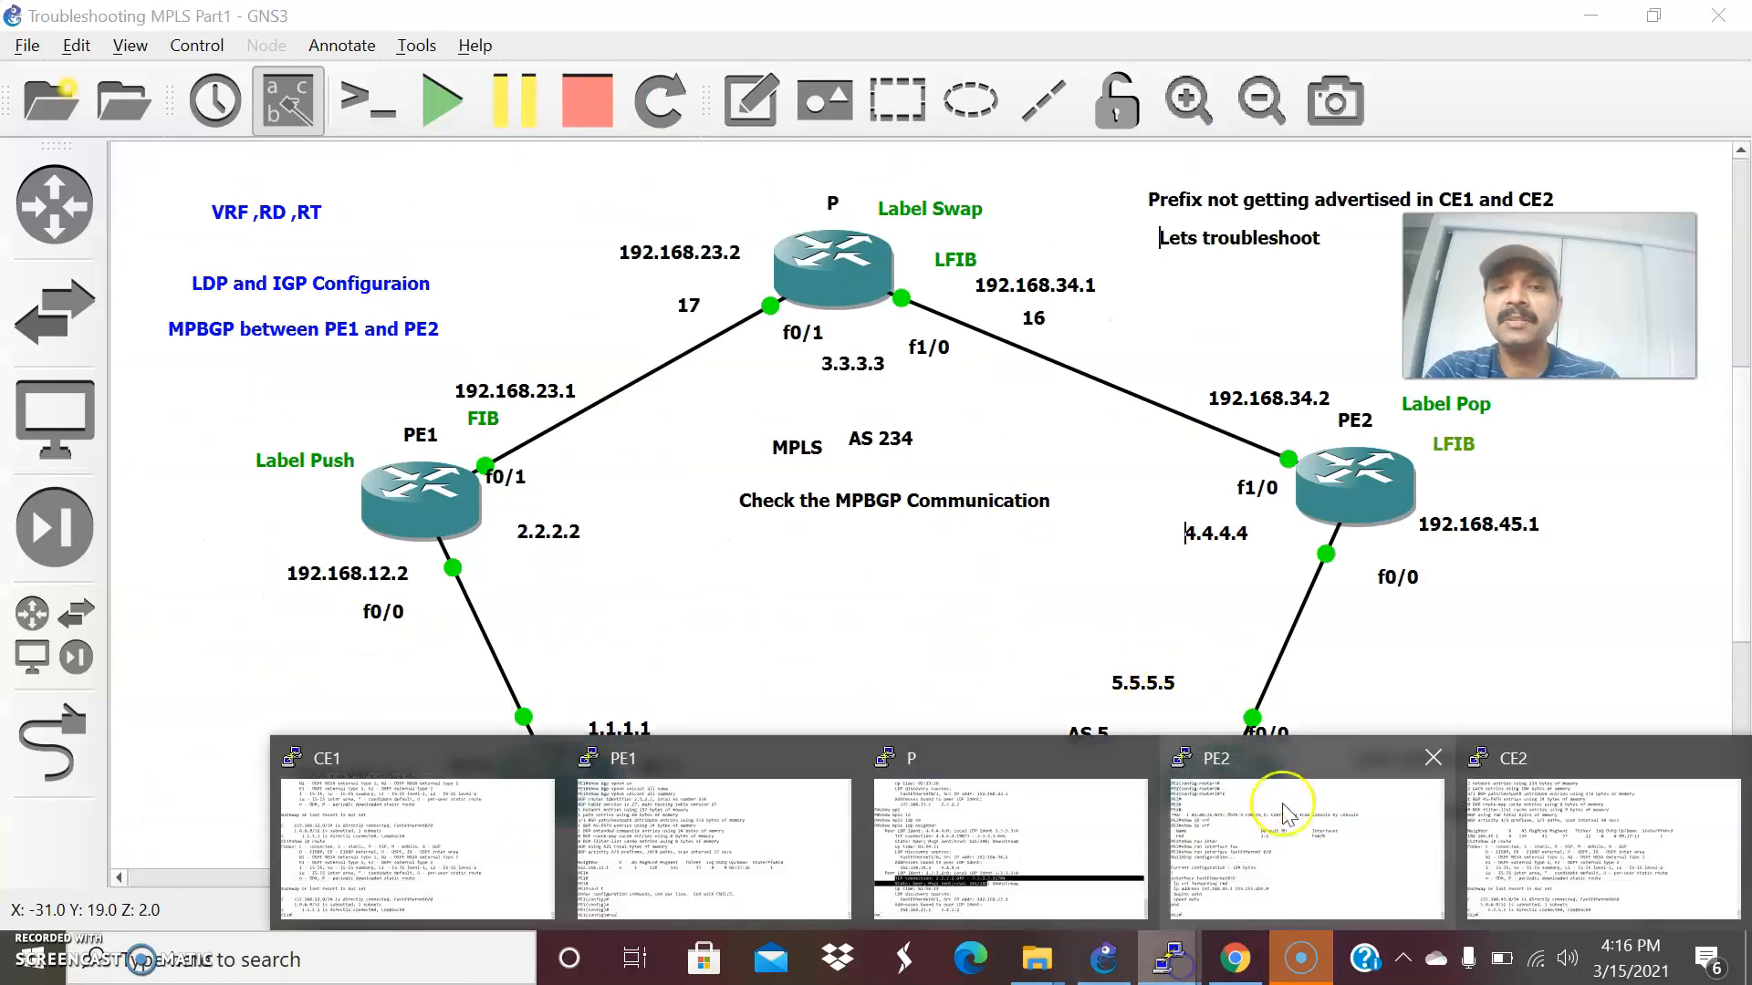
click(1536, 809)
key(Up)
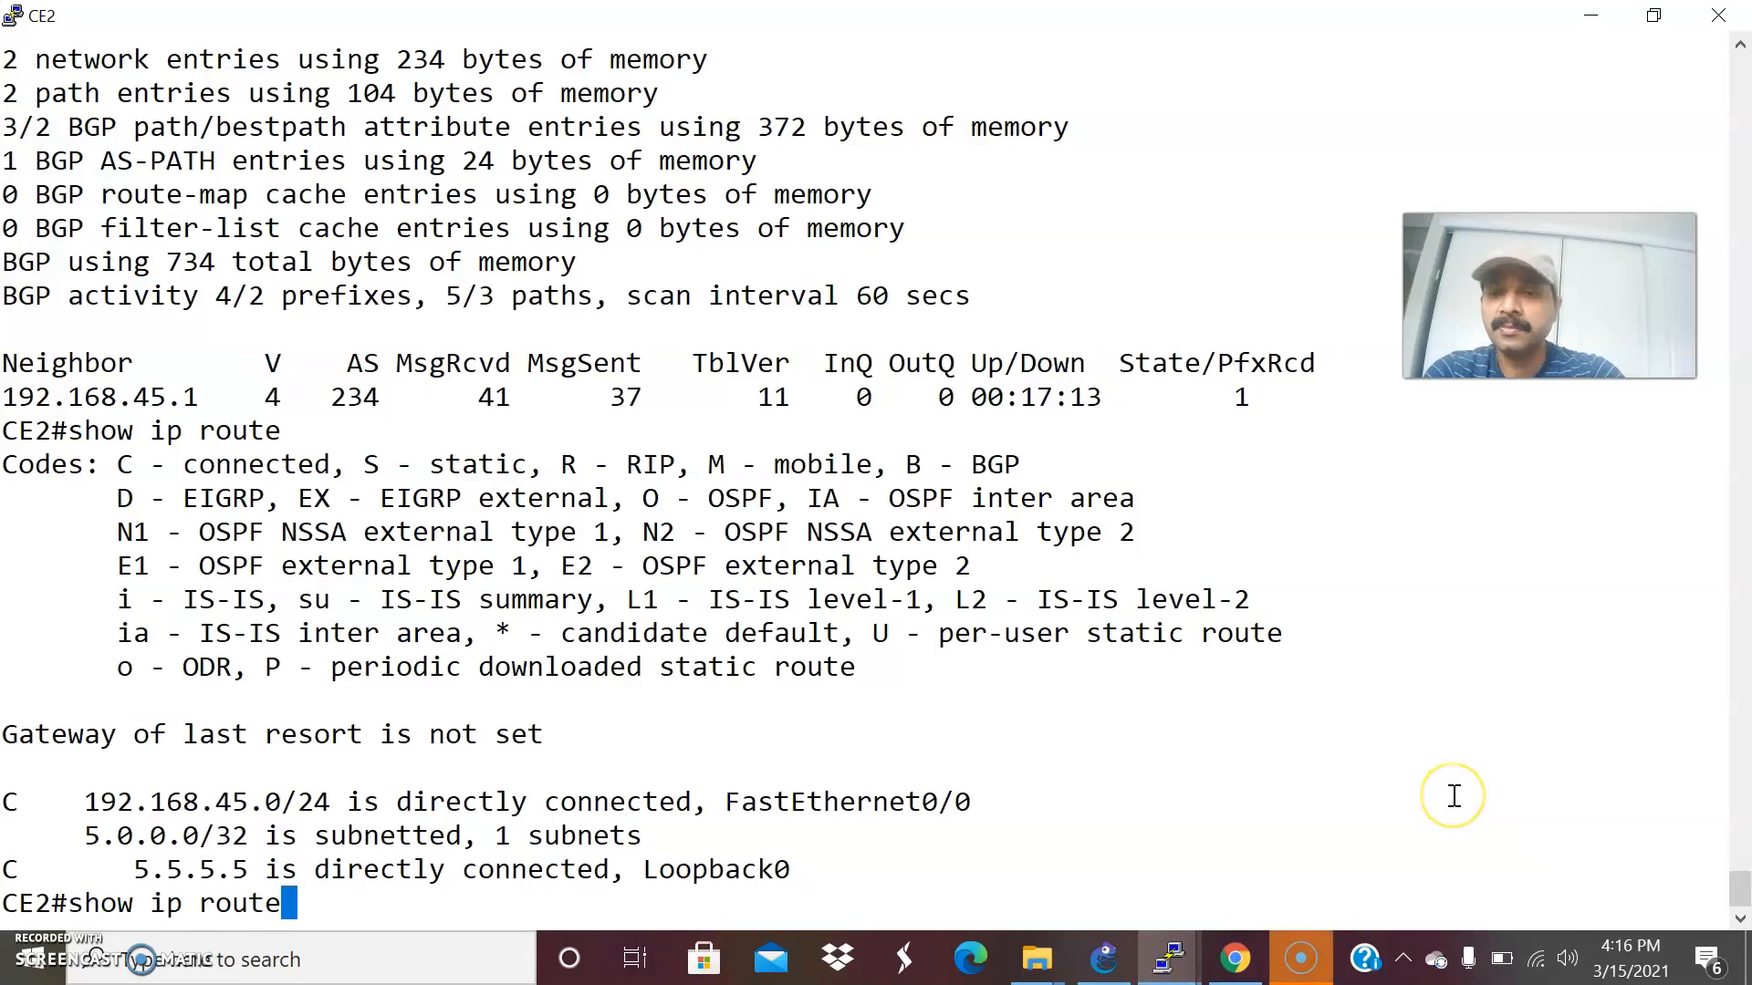
key(Return)
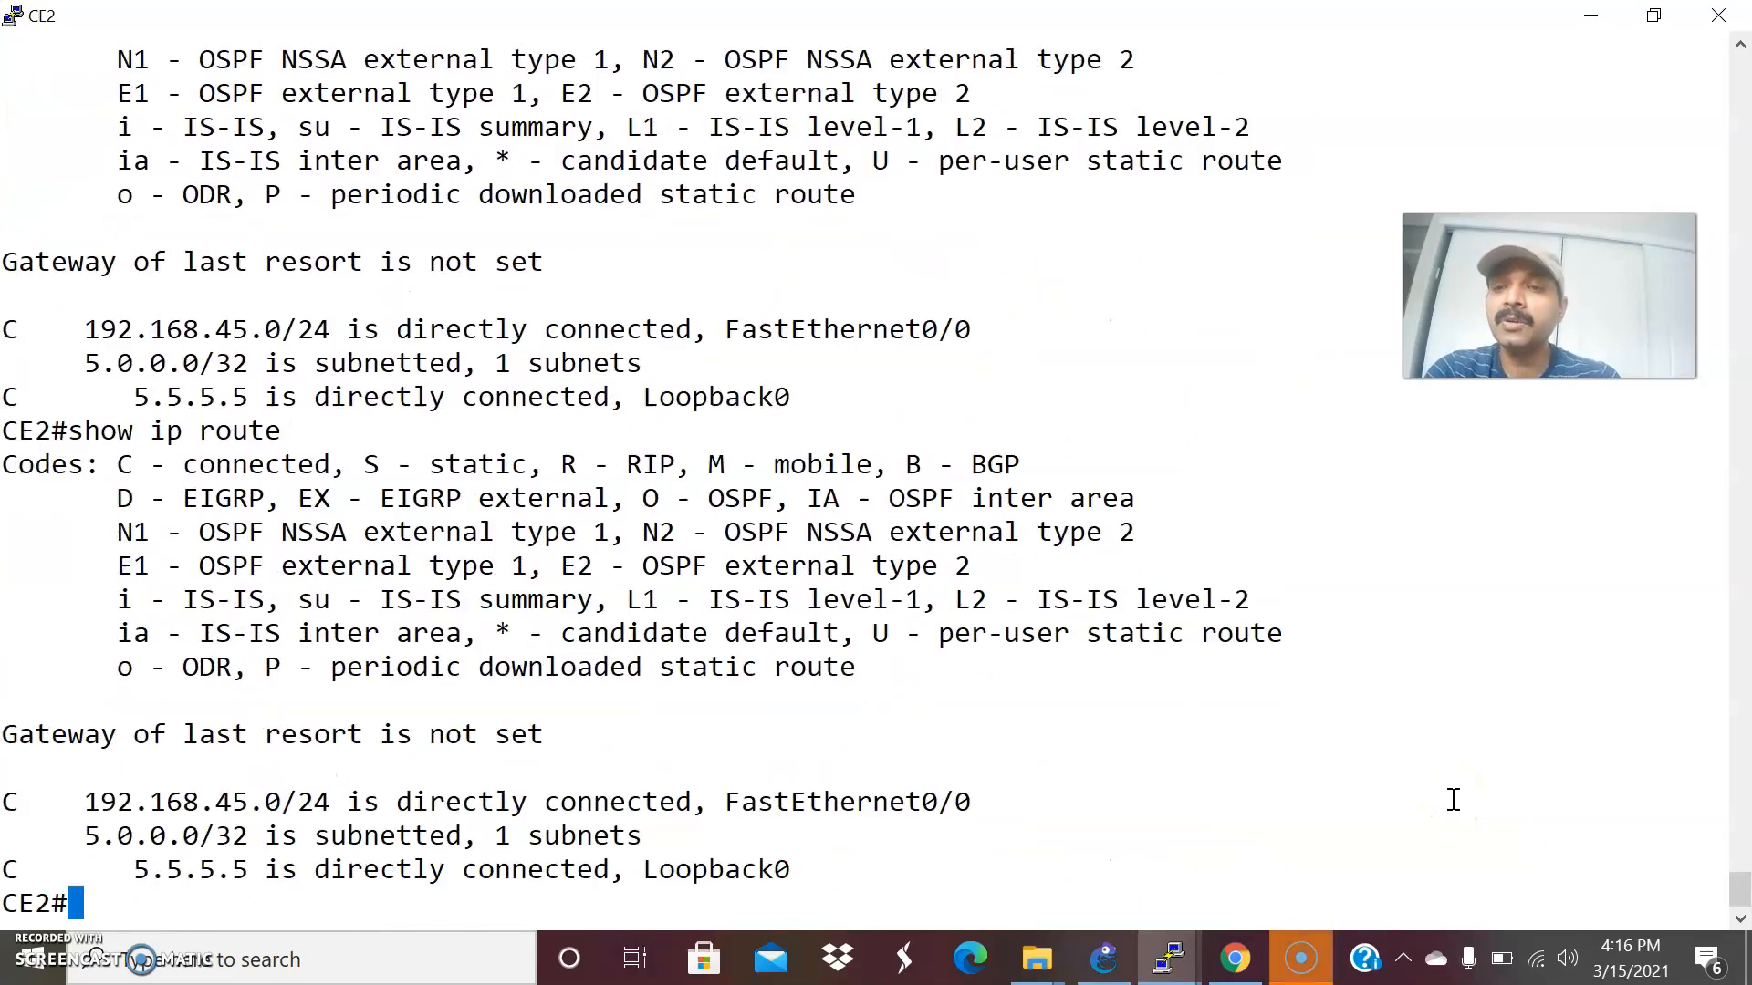
Return to PE1's console, enter router bgp 234 configuration and compare the AS number with the GNS3 topology.
key(alt+Tab)
mouse_move(1174, 955)
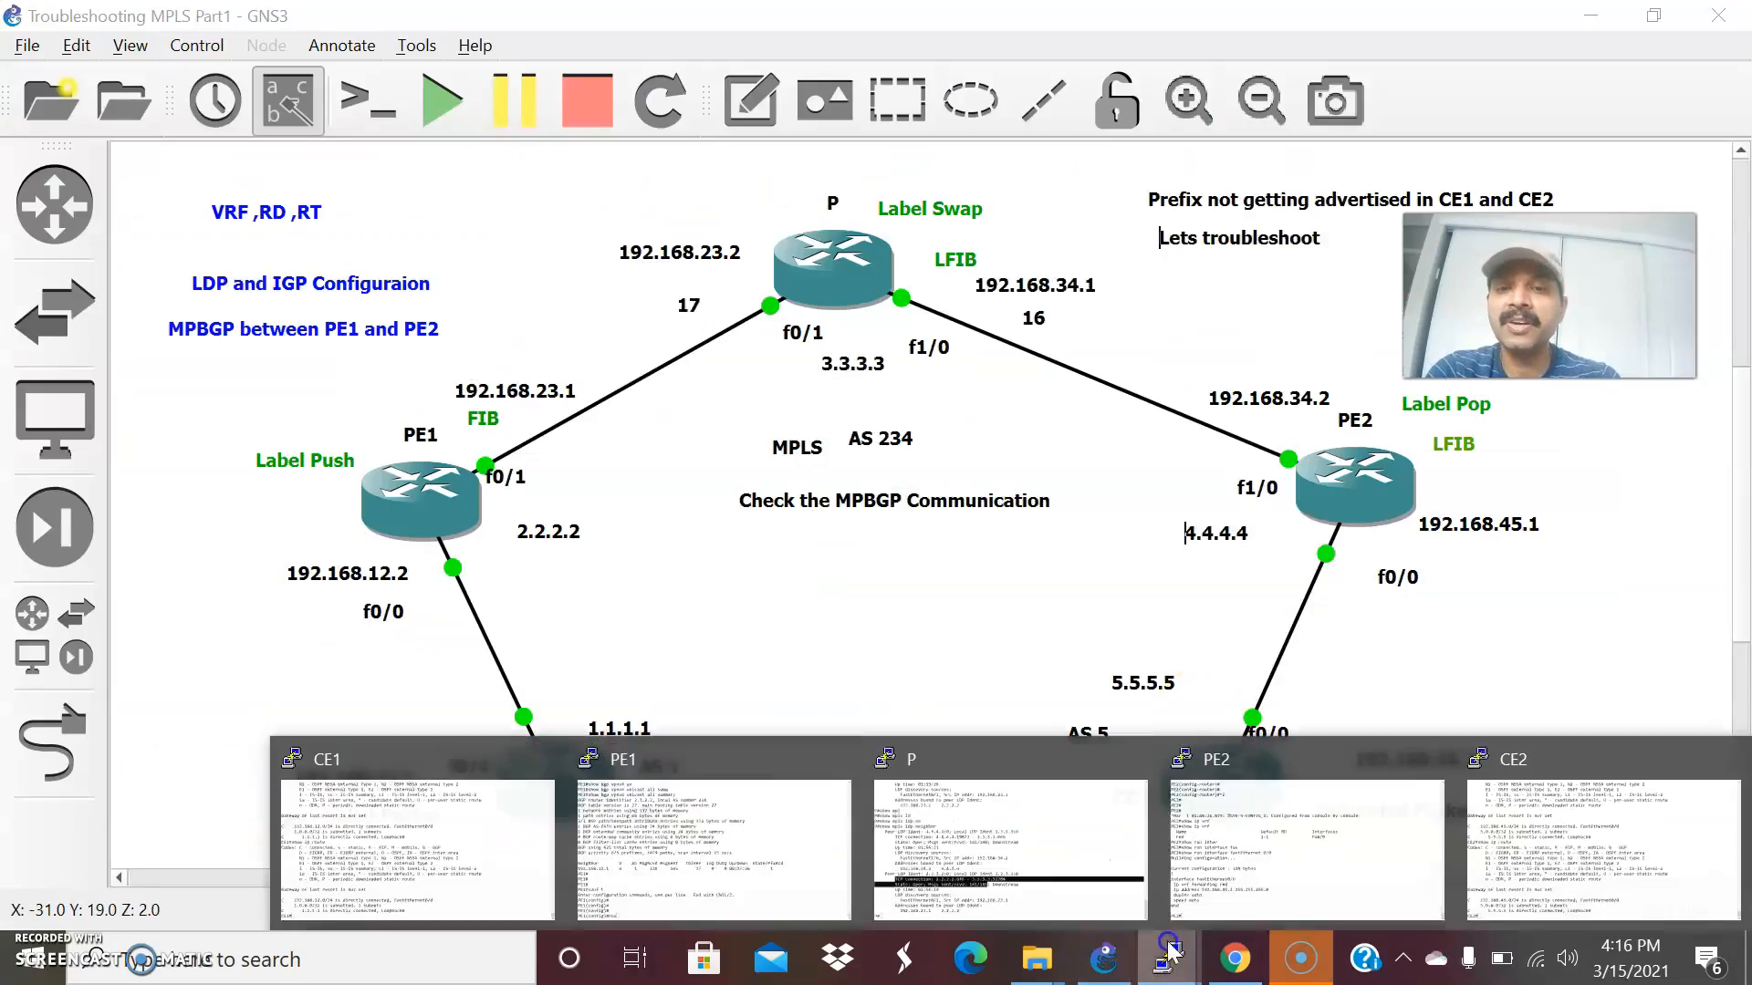
click(642, 834)
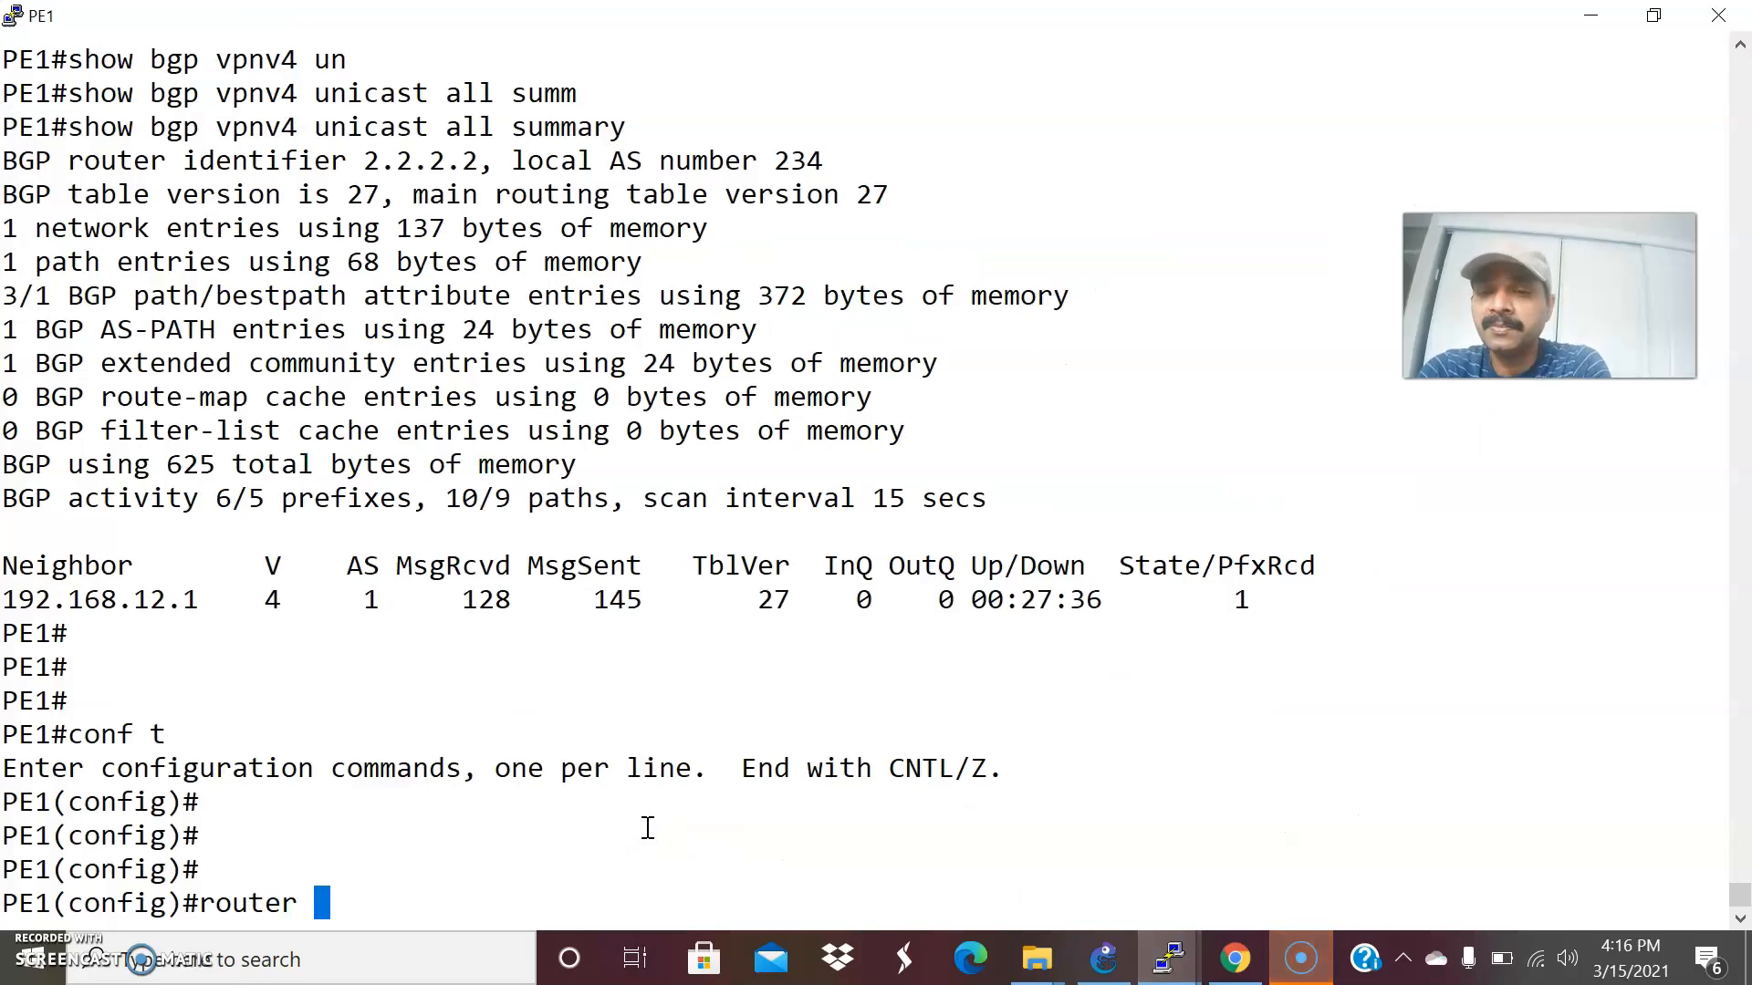
key(Return)
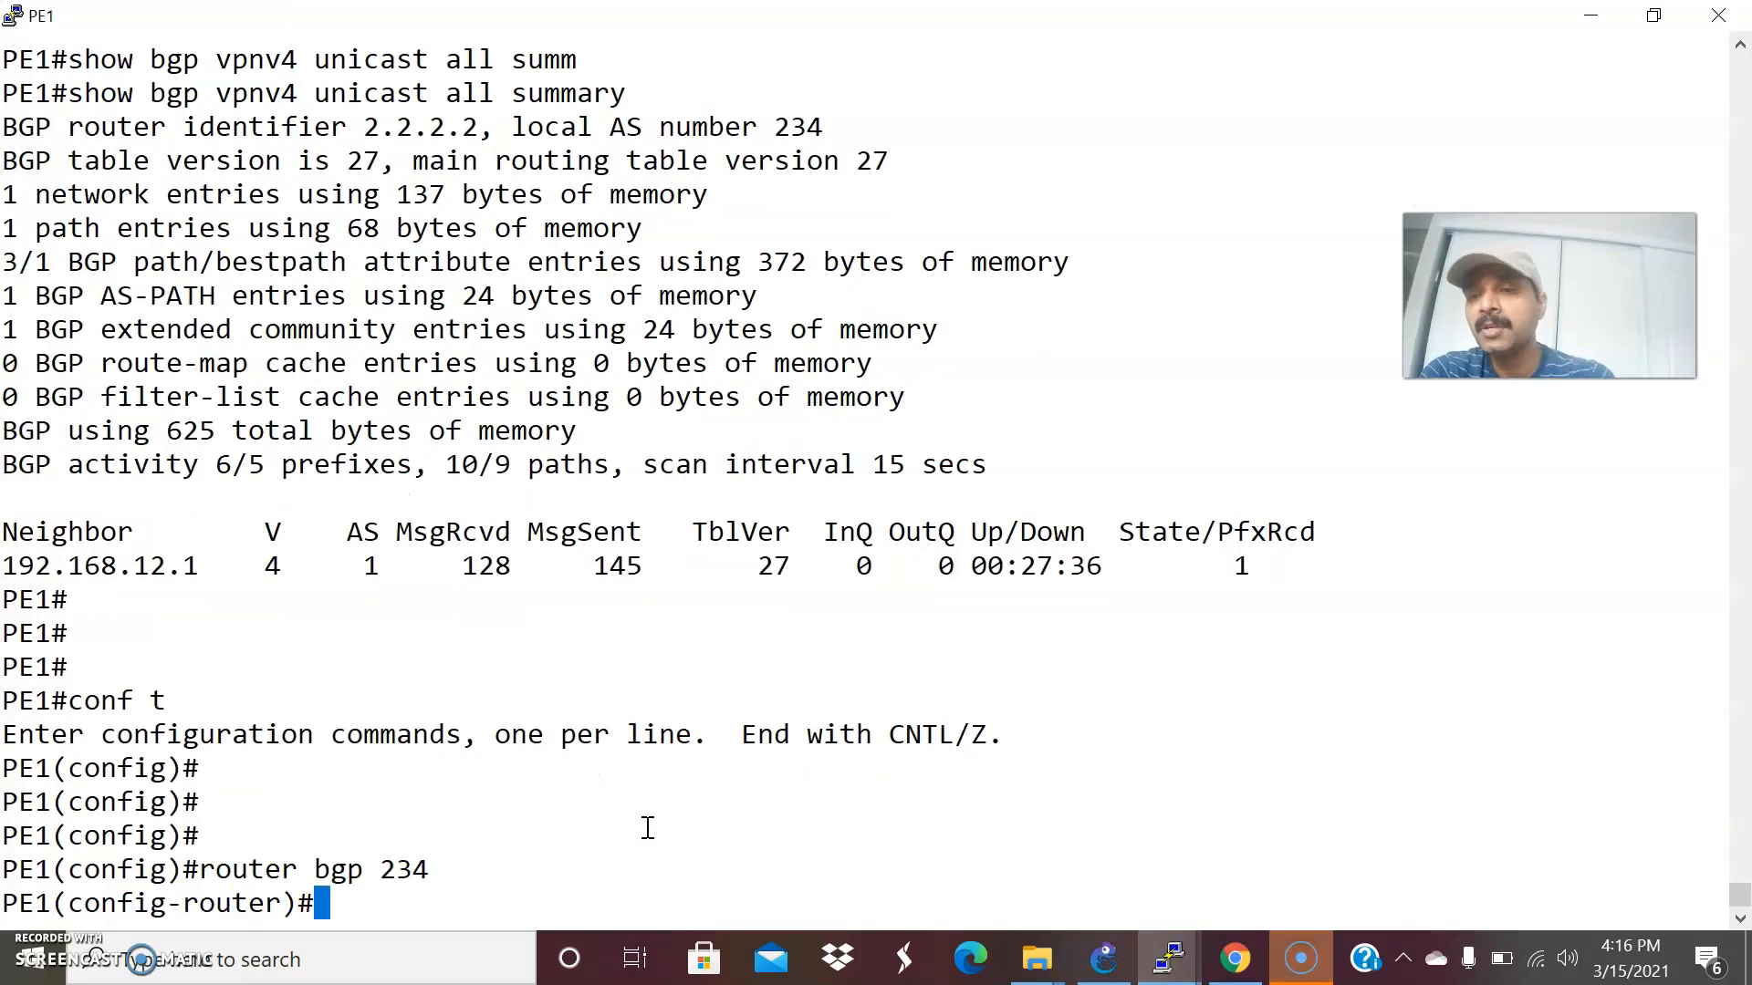
click(1104, 958)
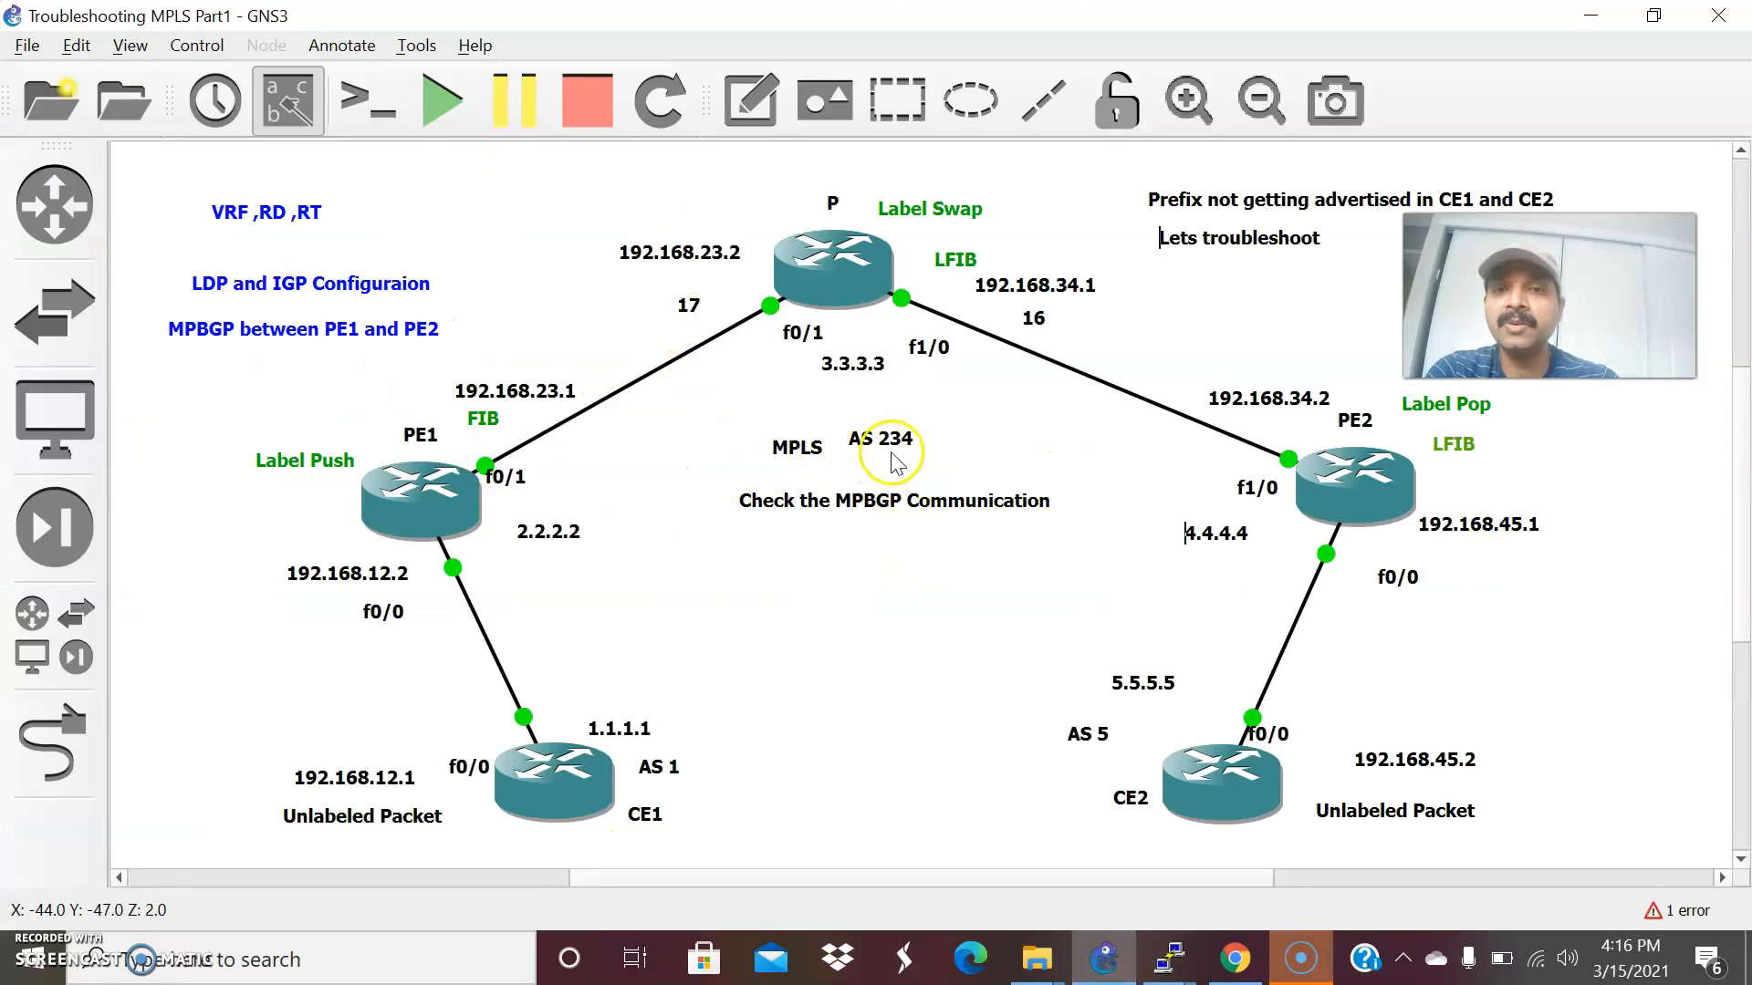
key(alt+Tab)
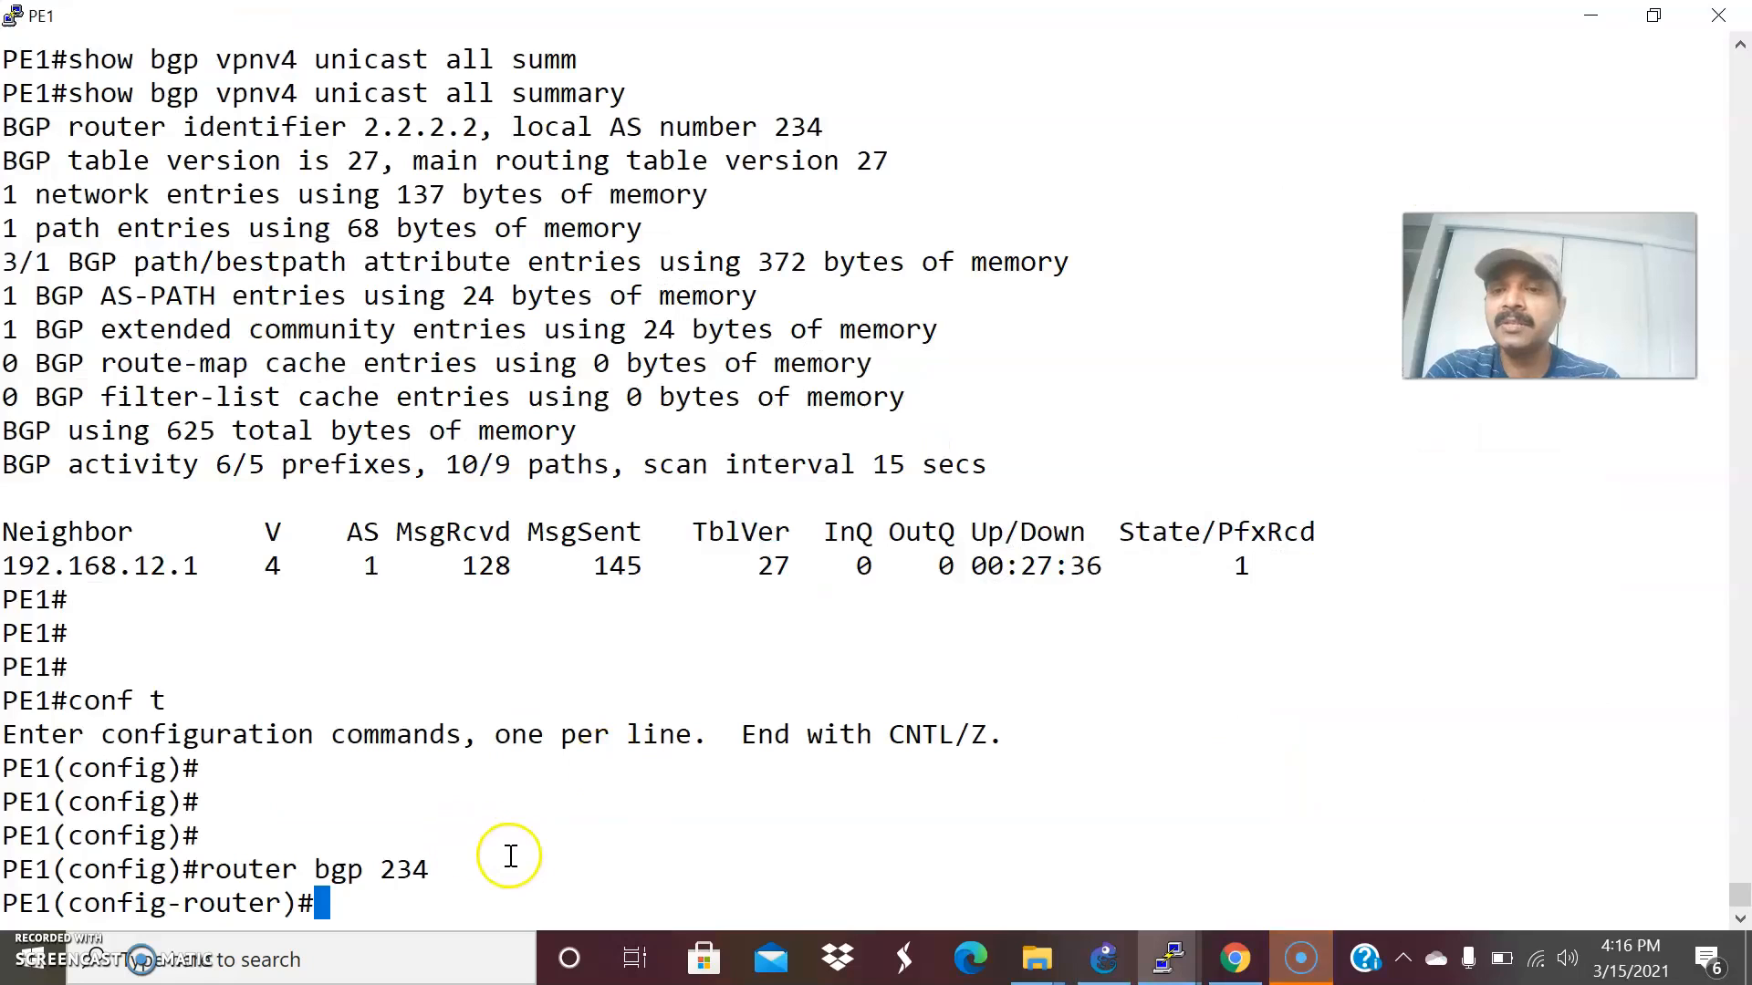
Define PE2's loopback as a BGP peer on PE1 with neighbor 4.4.4.4 remote-as 234, consulting the topology for the address.
text(nei)
key(Tab)
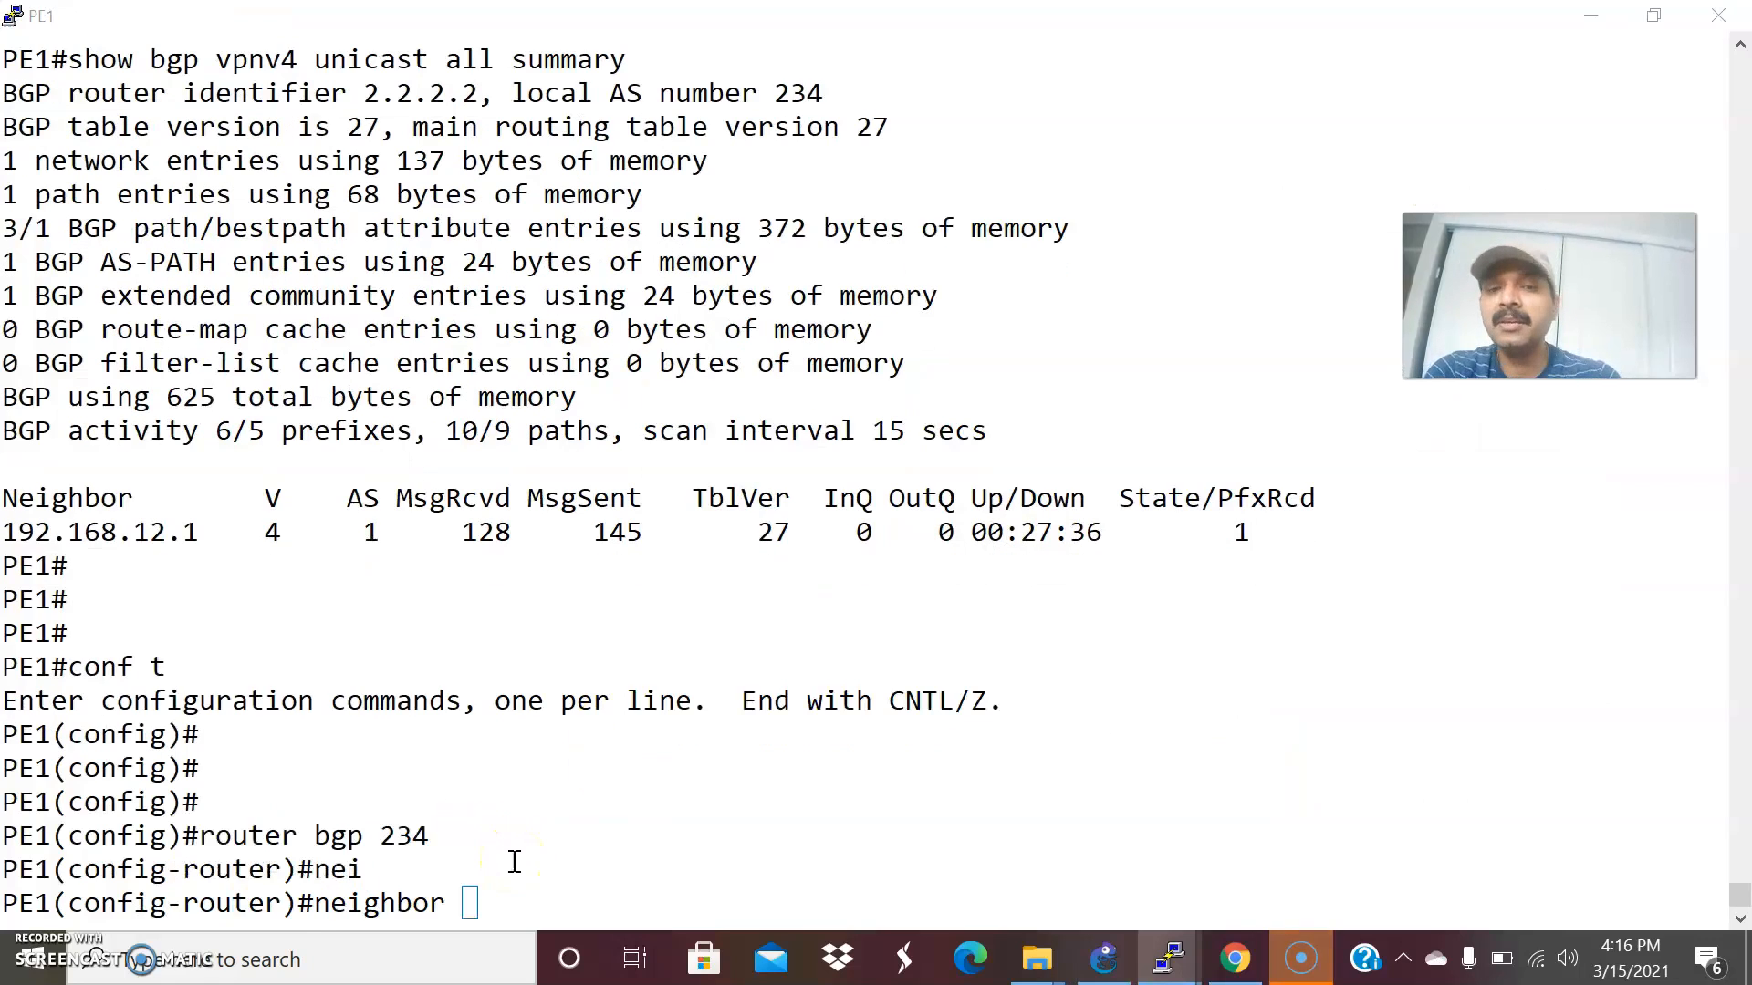
key(alt+Tab)
key(alt+Tab)
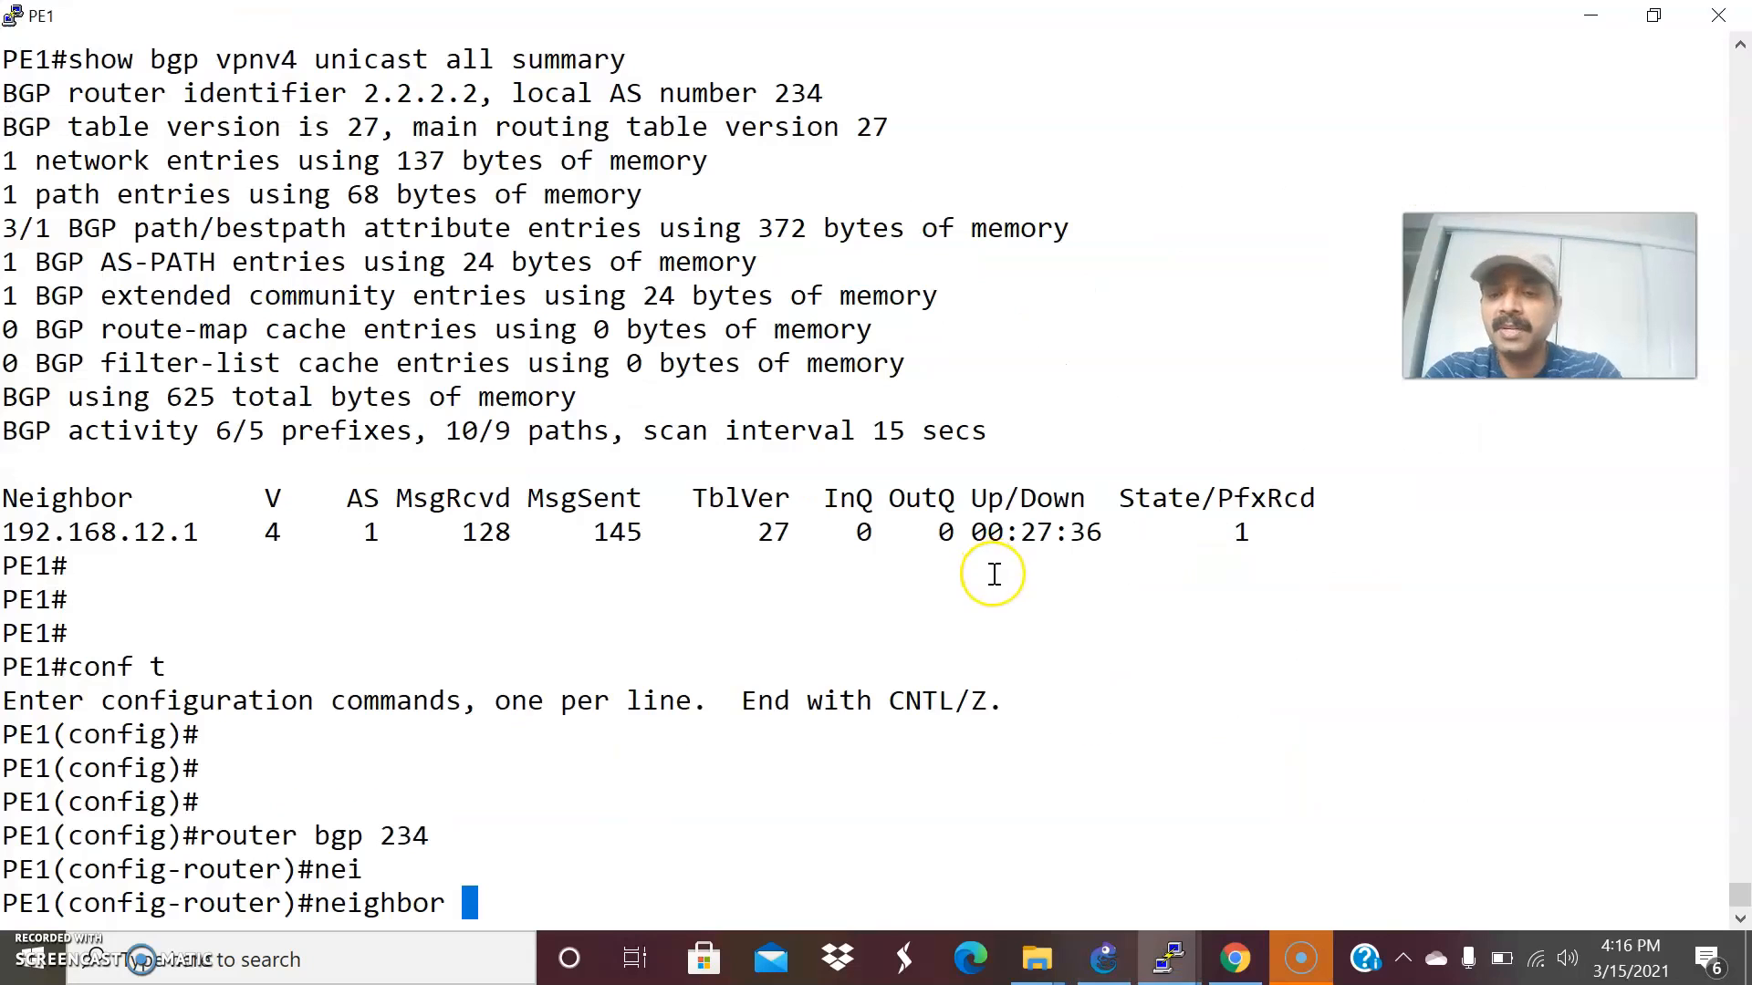
text(4.4.4.)
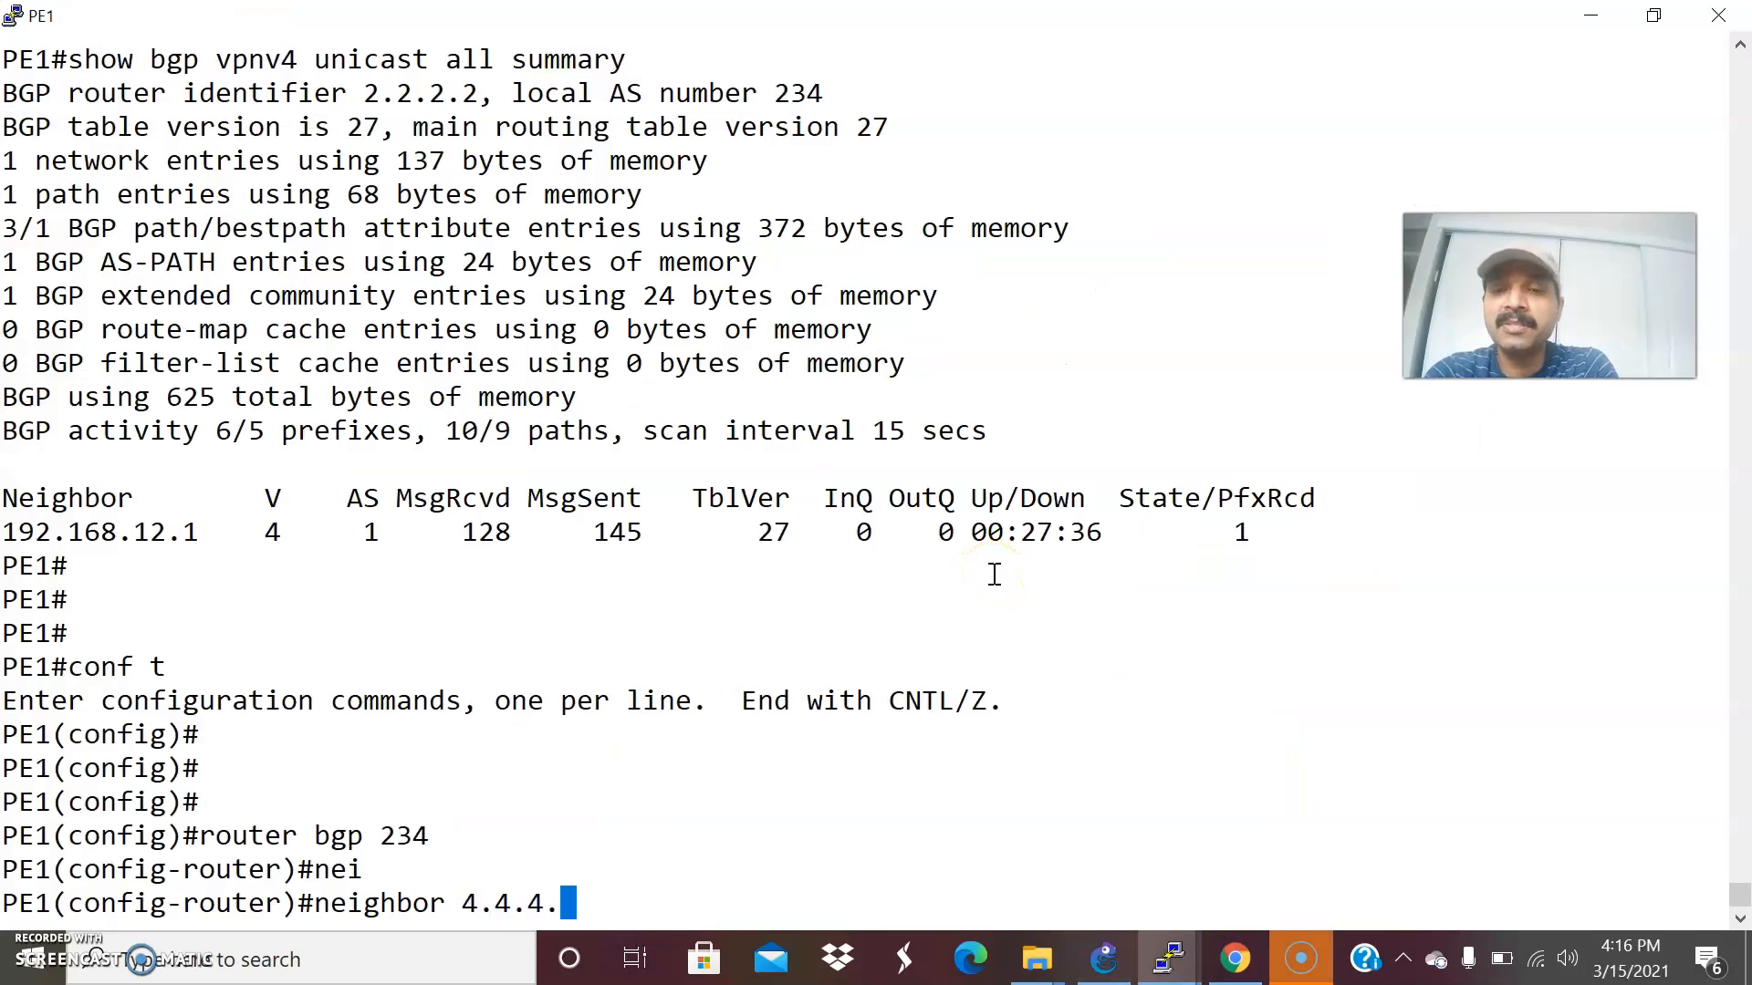
text(4 )
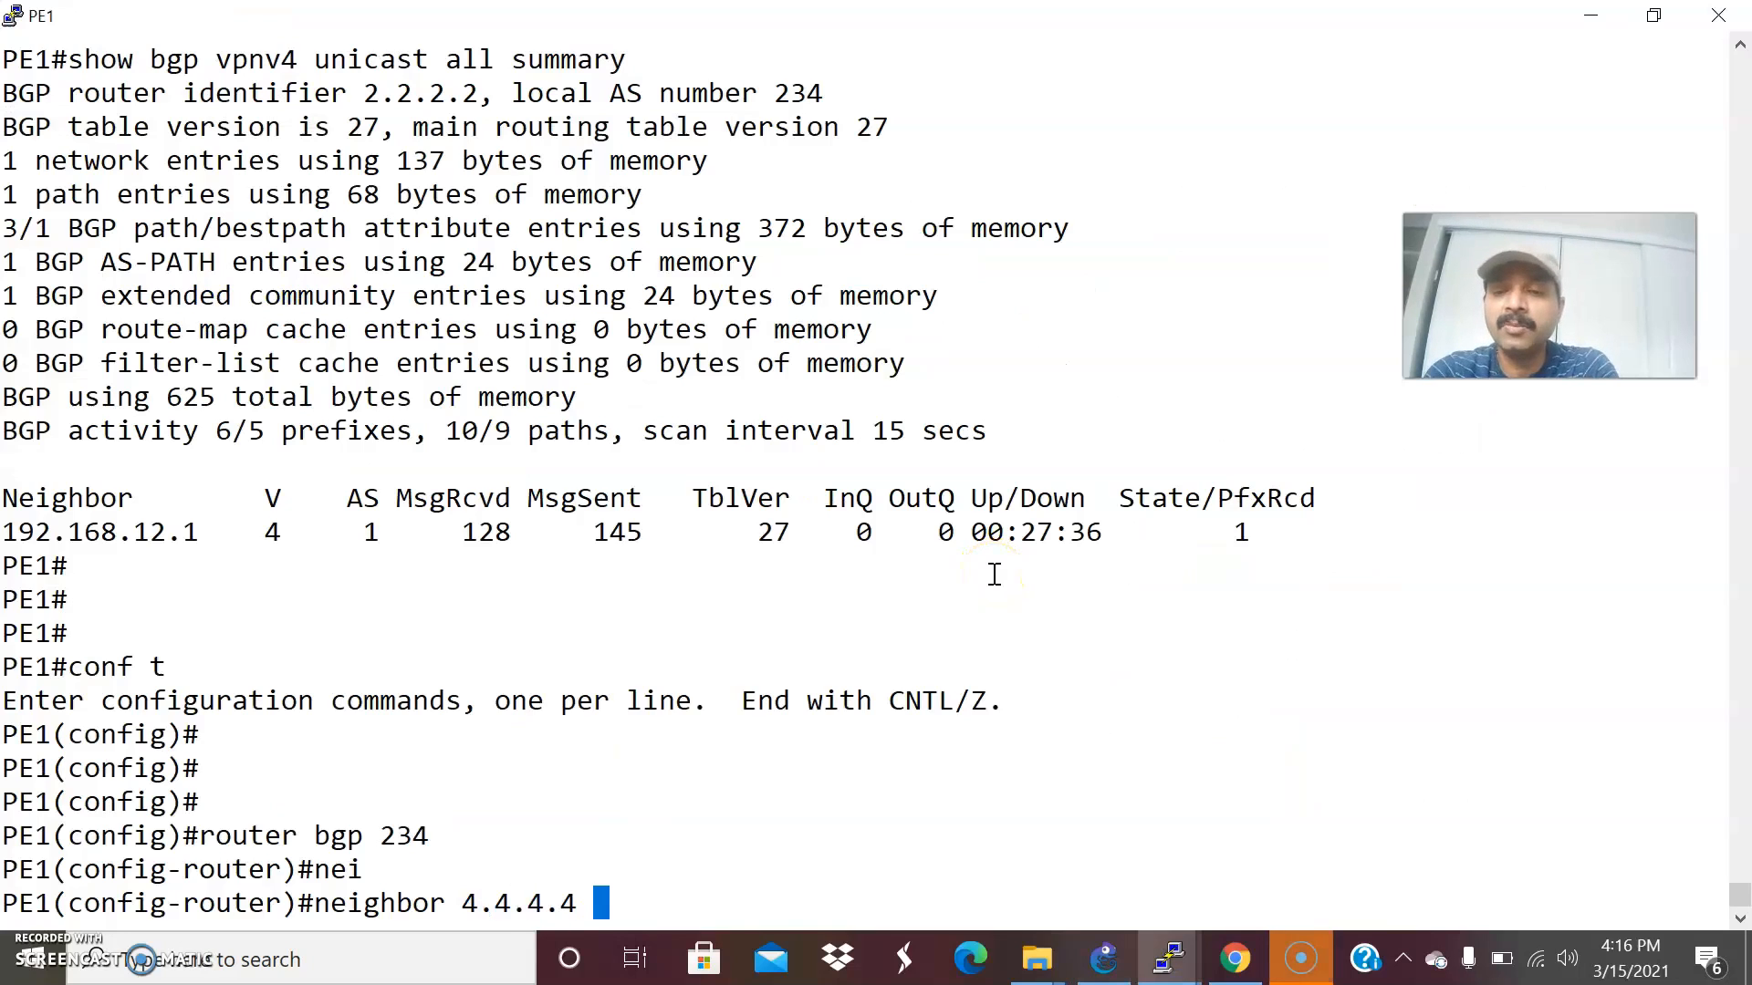
text(remot)
key(Tab)
text(234)
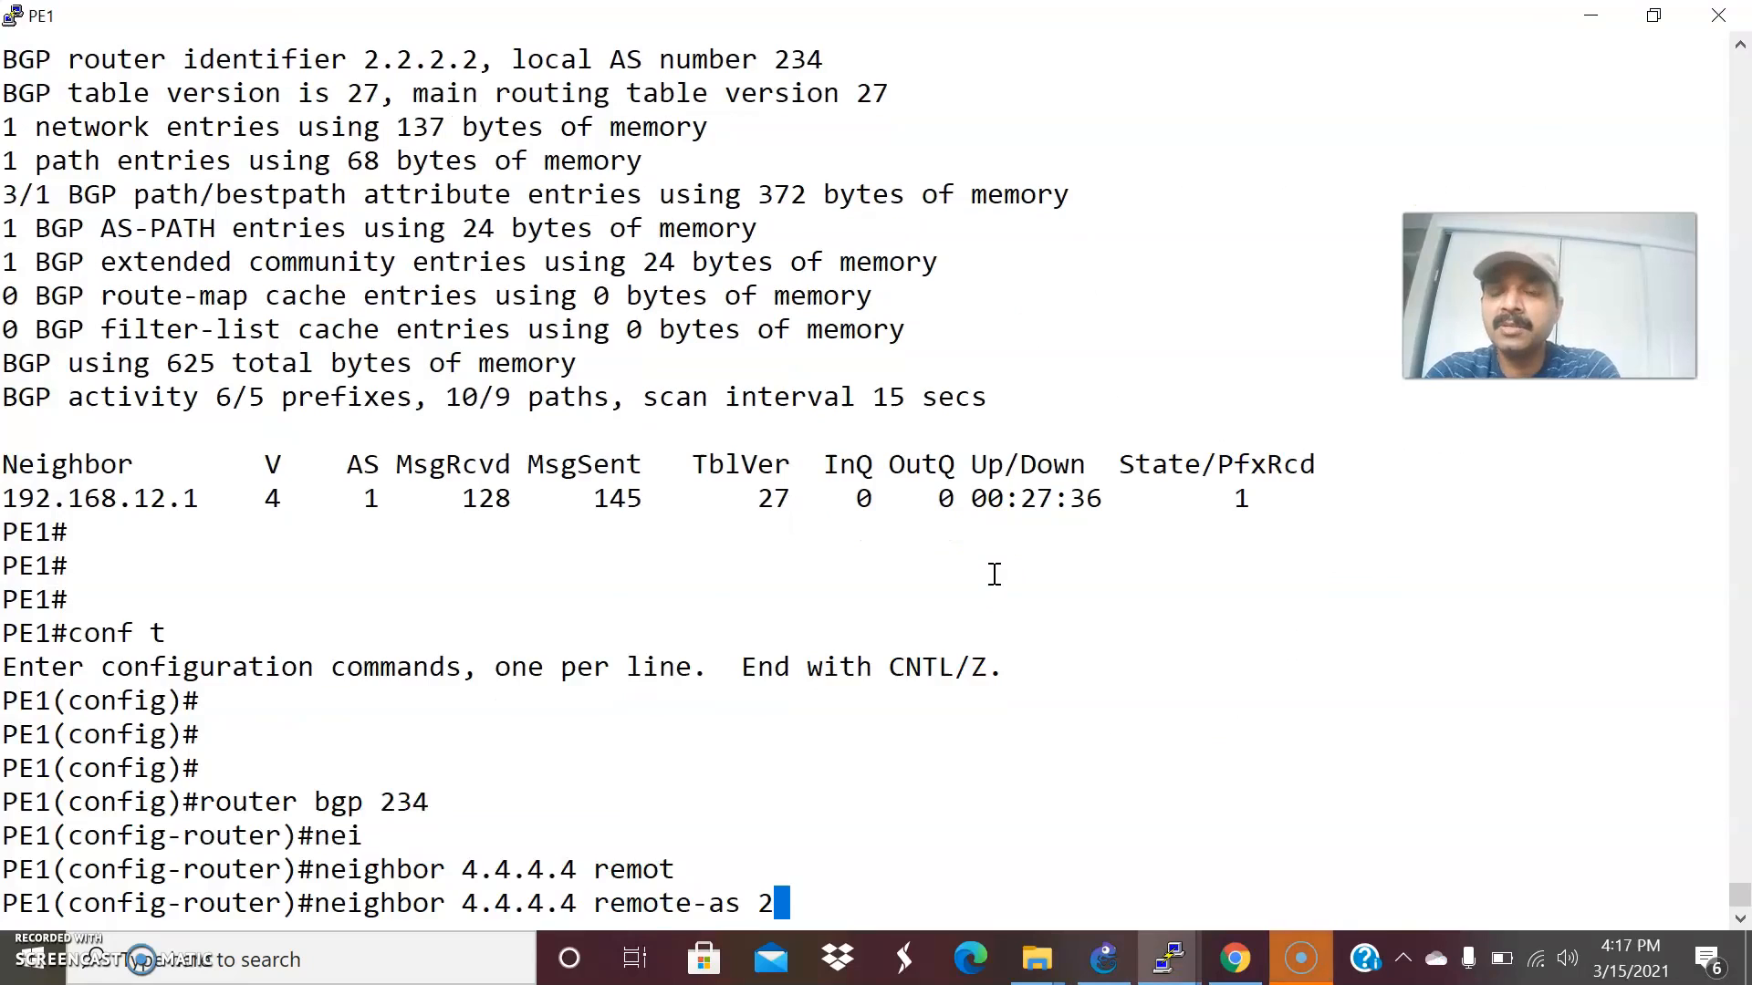
key(Return)
Source PE1's BGP session to 4.4.4.4 from loopback 0 with the neighbor update-source command, and consult the topology.
text(nei)
key(Tab)
text(4.4.4.4 up)
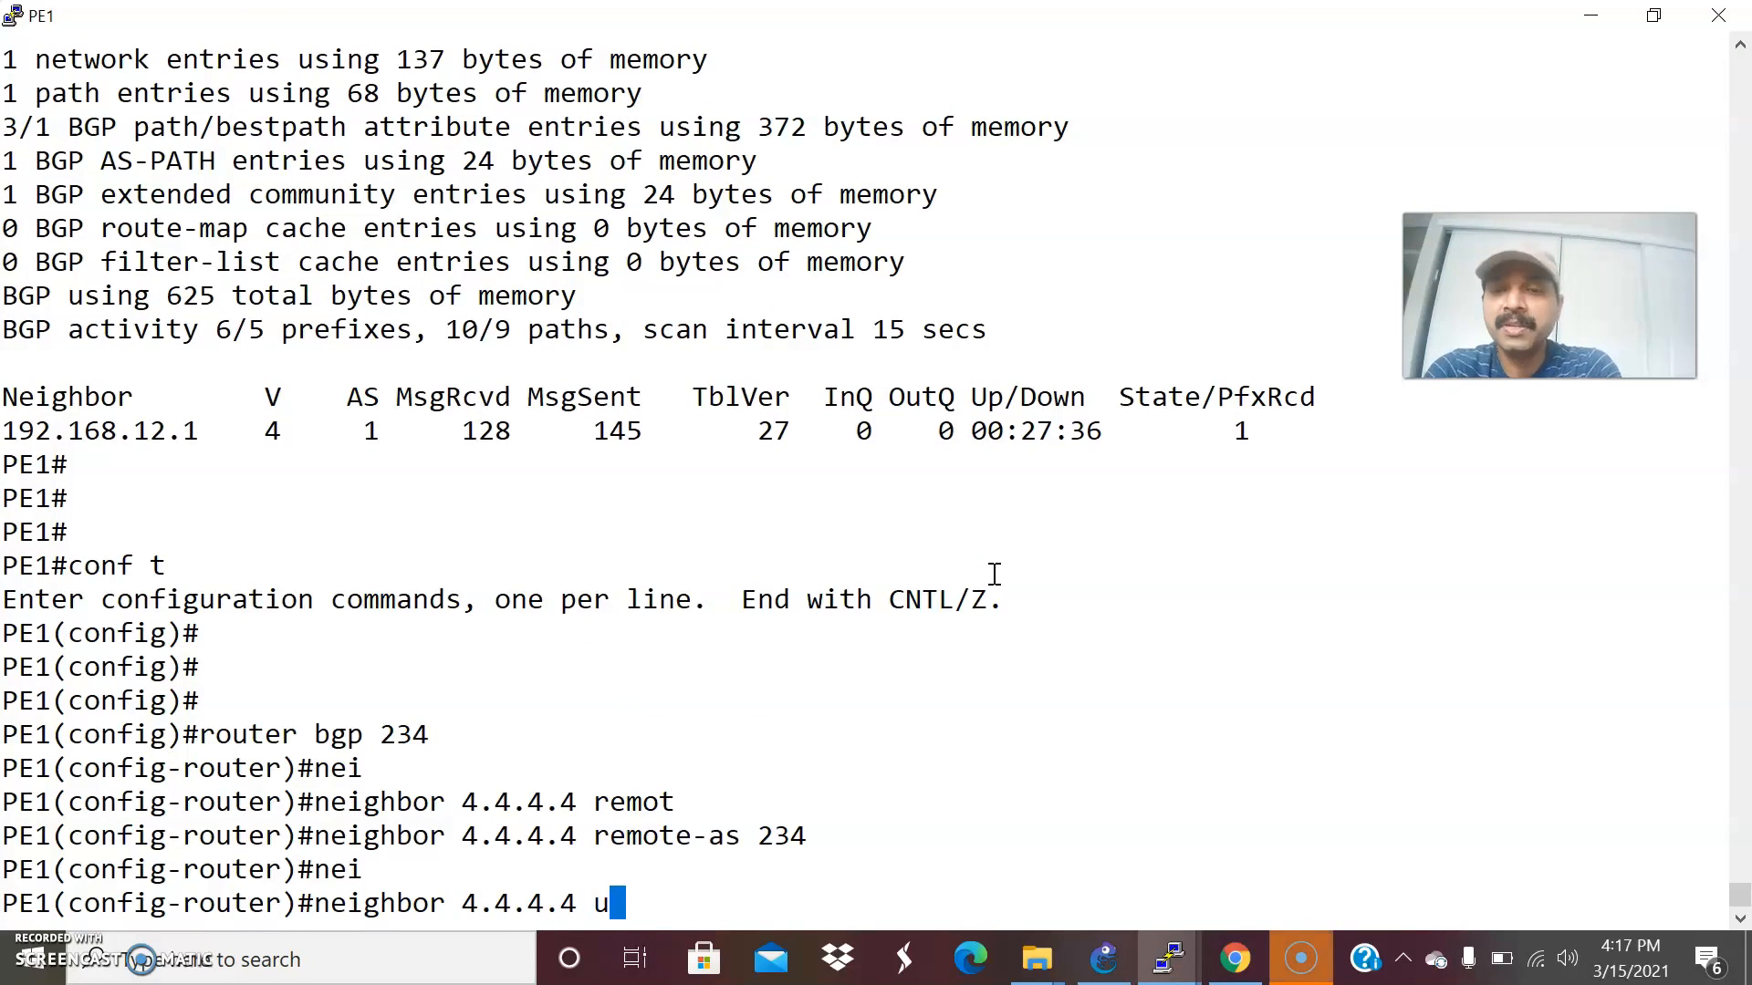
key(Tab)
text(loo)
key(Tab)
text(0)
key(Return)
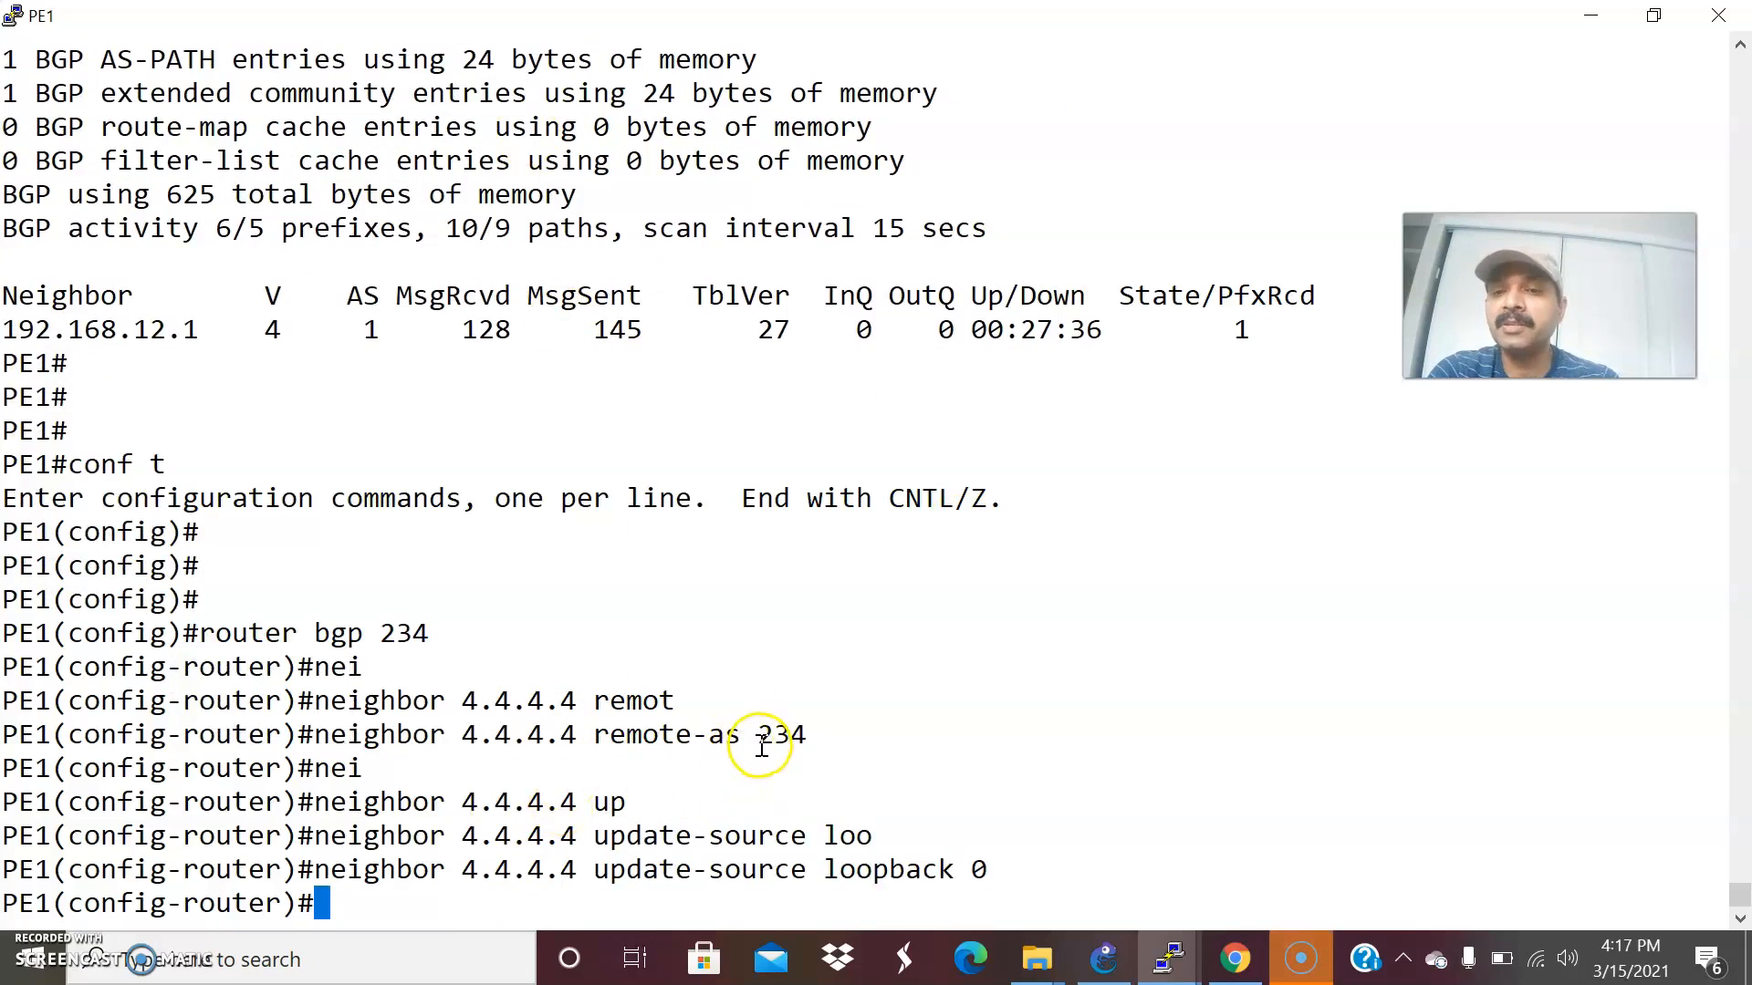
key(alt+Tab)
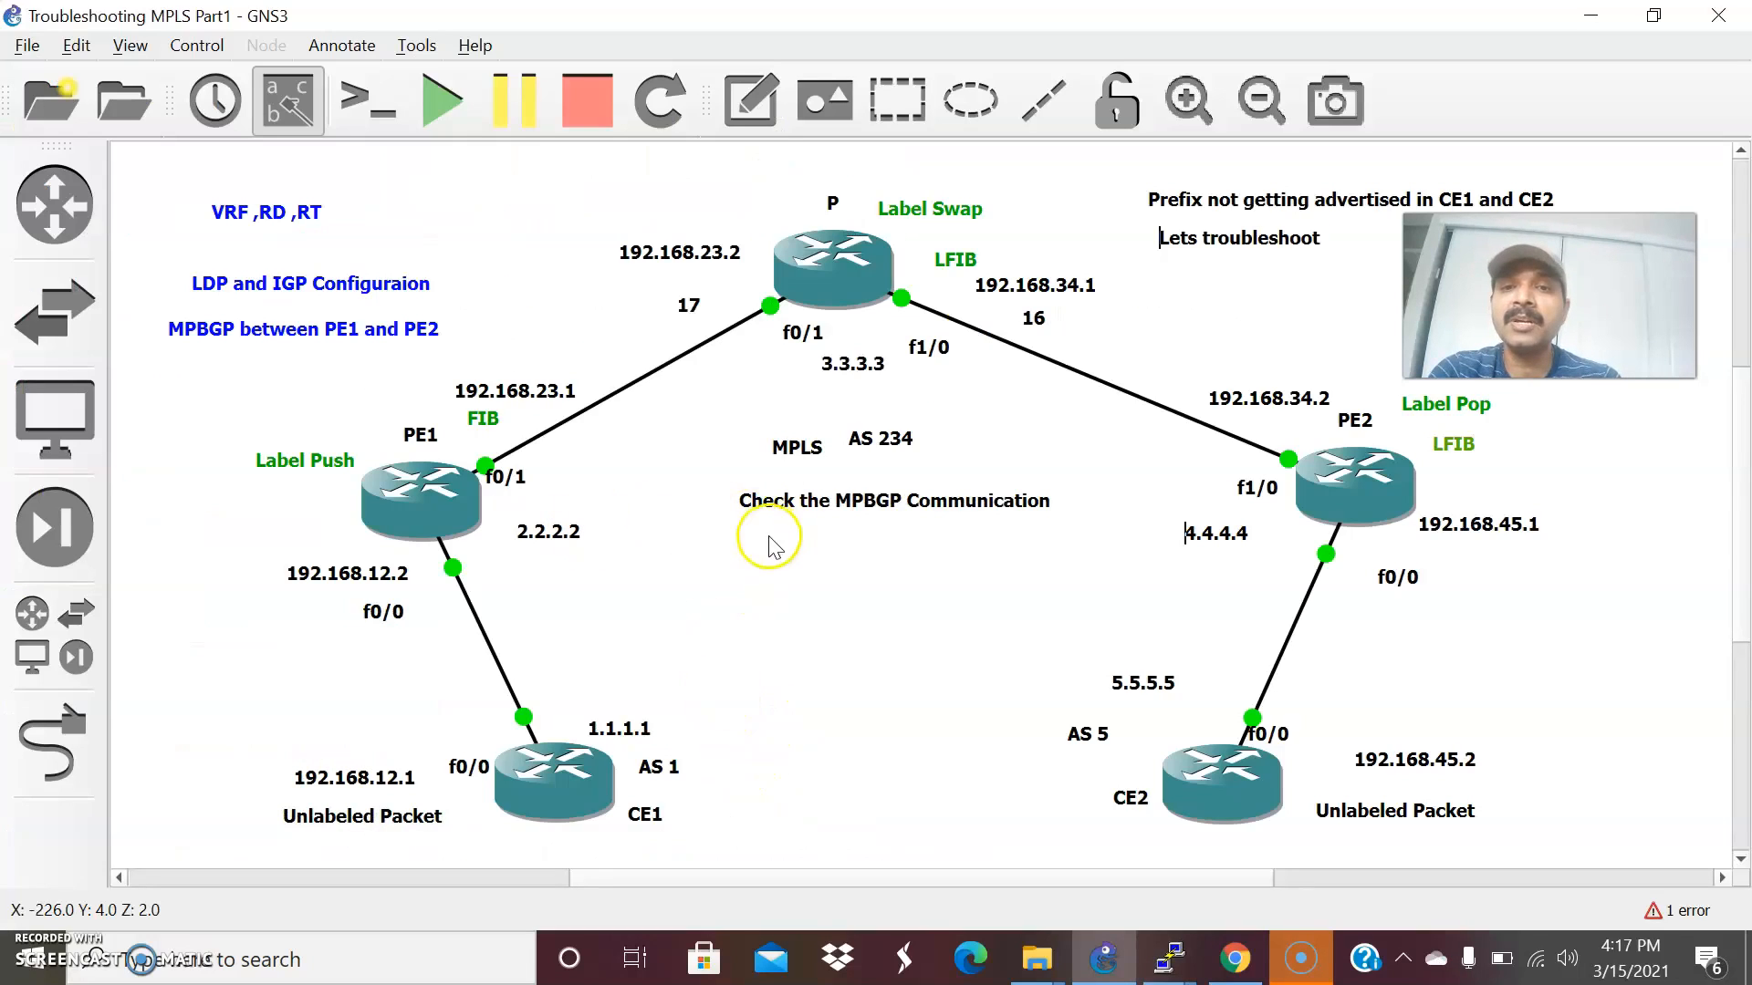
key(alt+Tab)
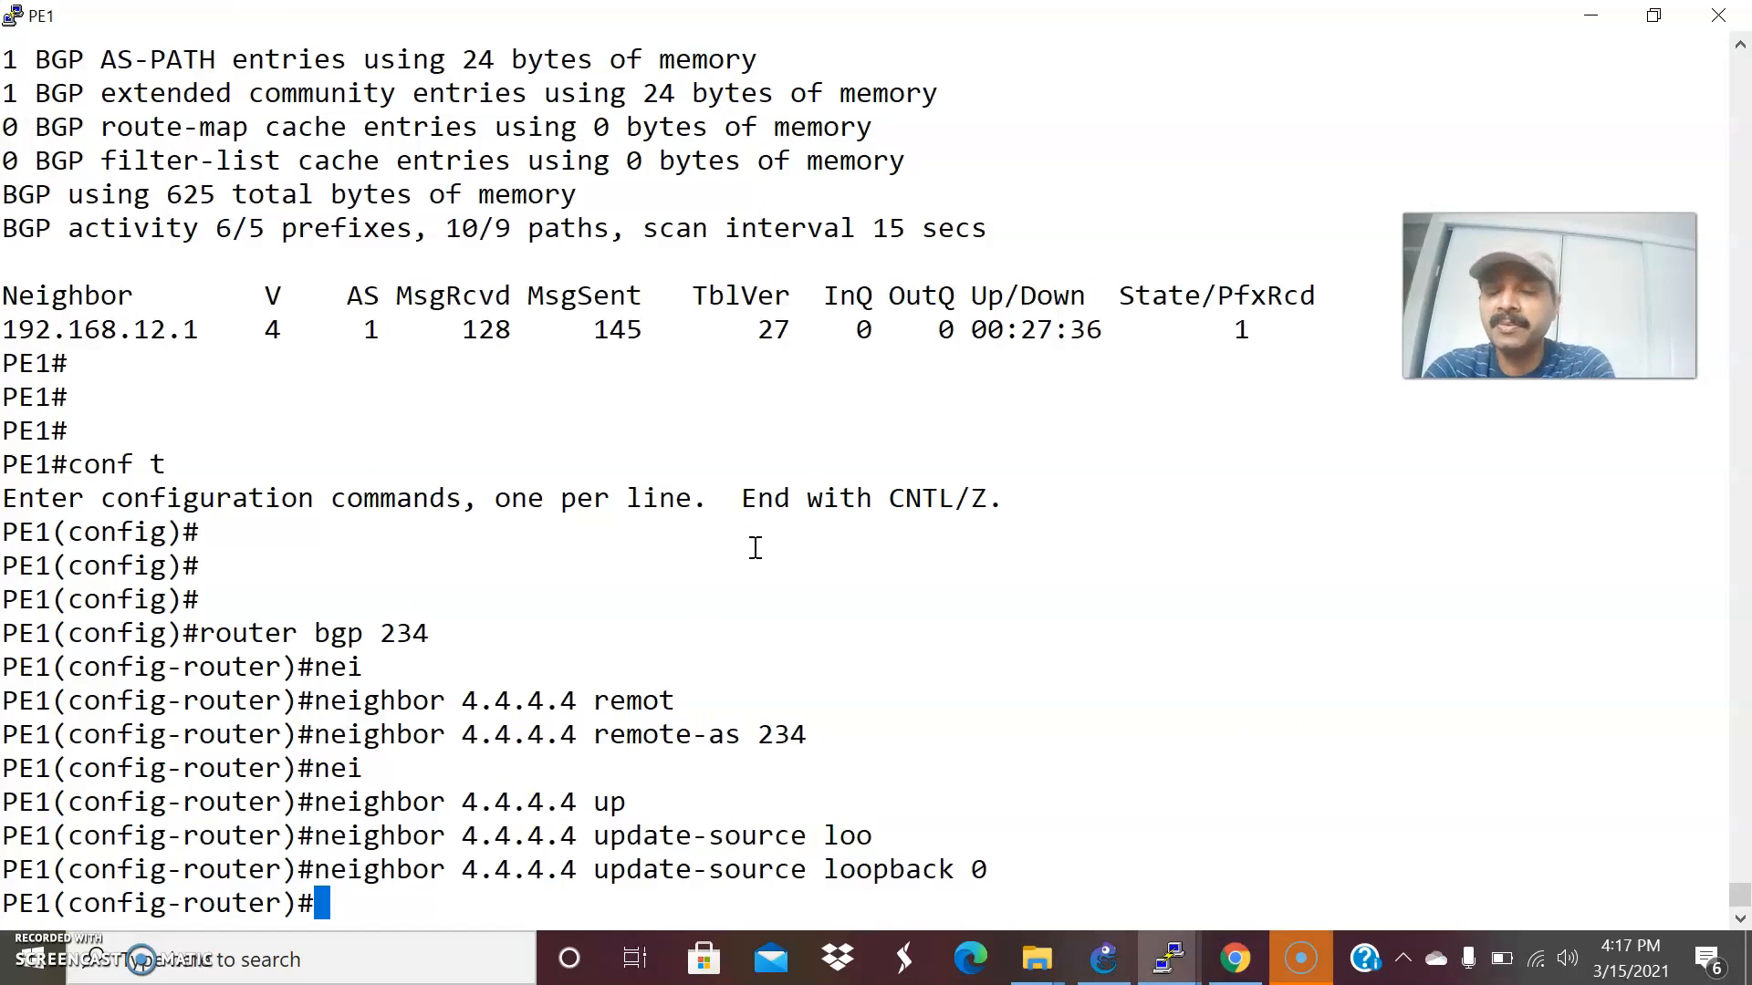
Enter the VPNv4 address family under PE1's BGP process with address-family vpnv4, consulting the GNS3 topology along the way.
text(address-family)
key(Tab)
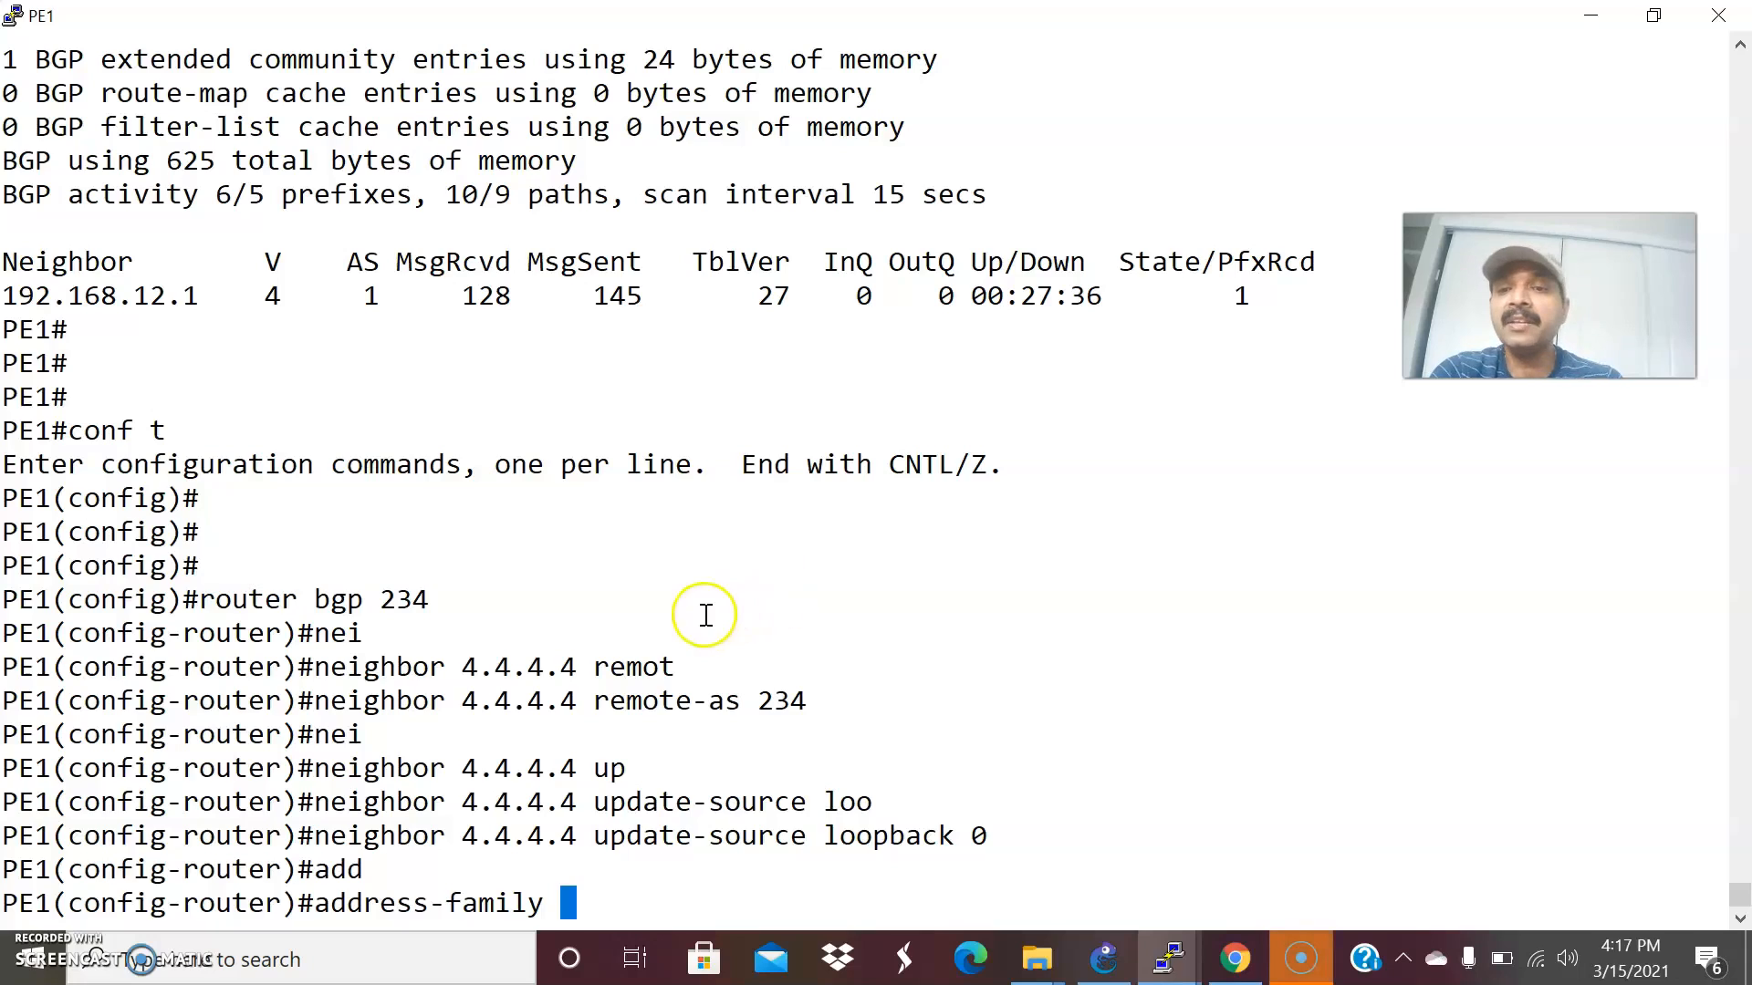
key(alt+Tab)
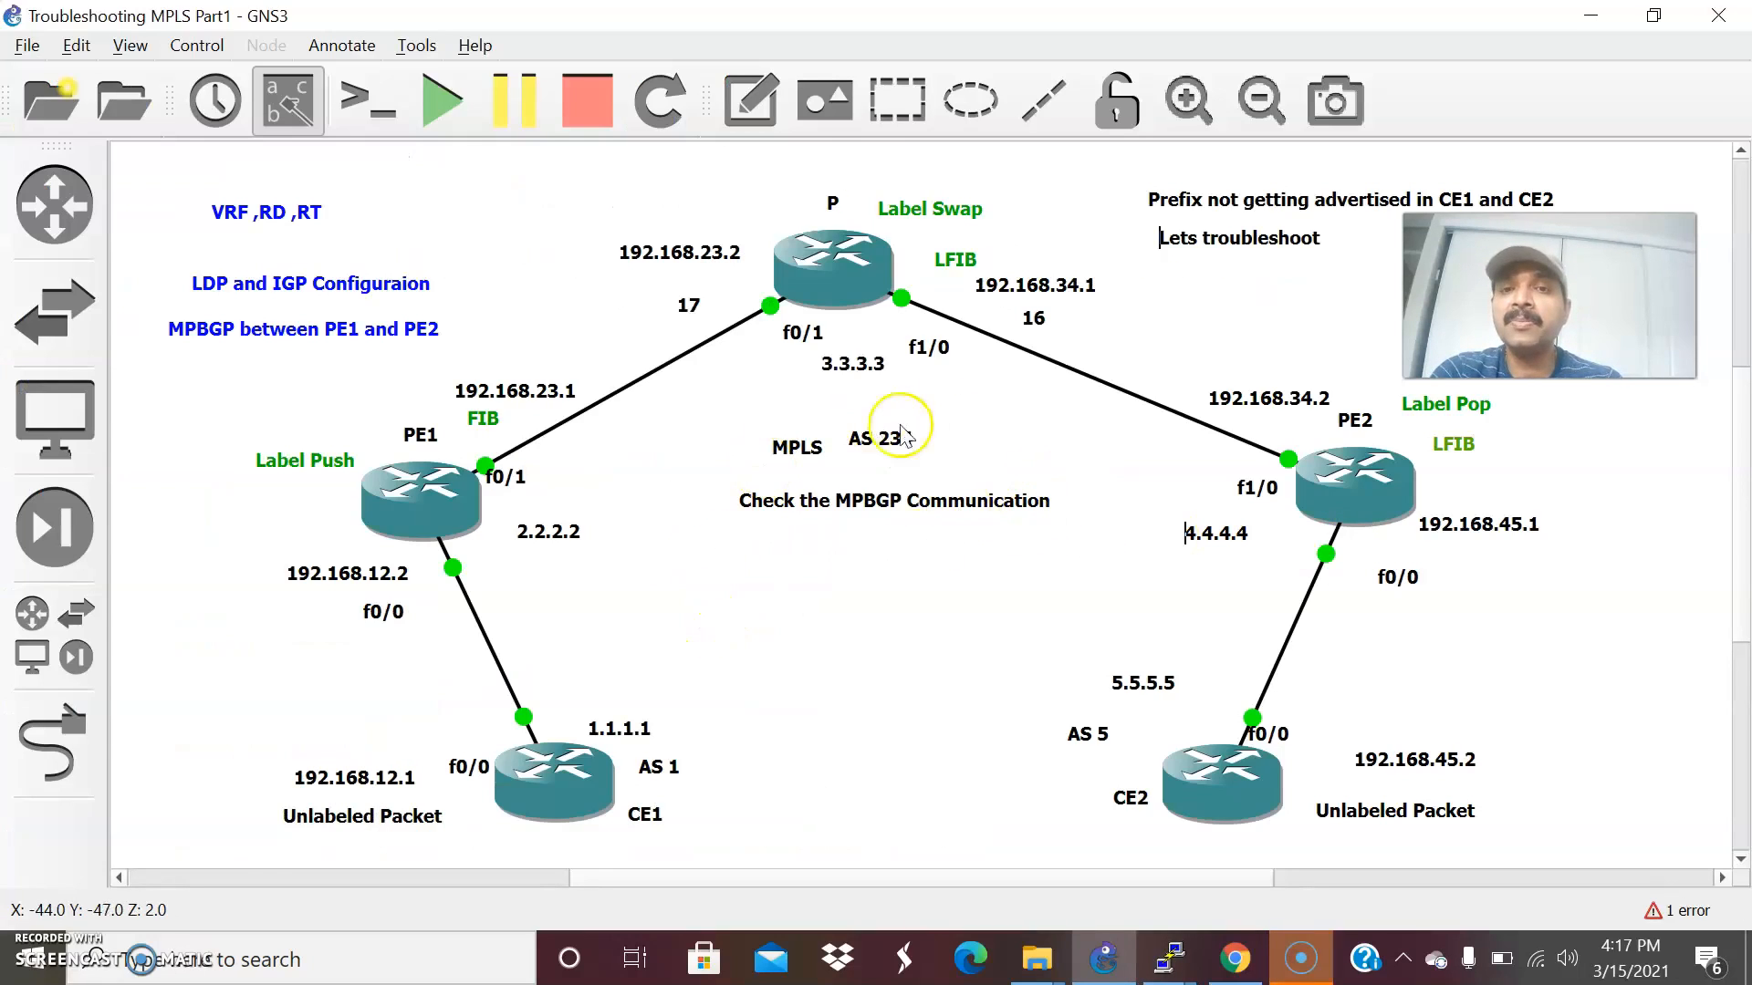
key(alt+Tab)
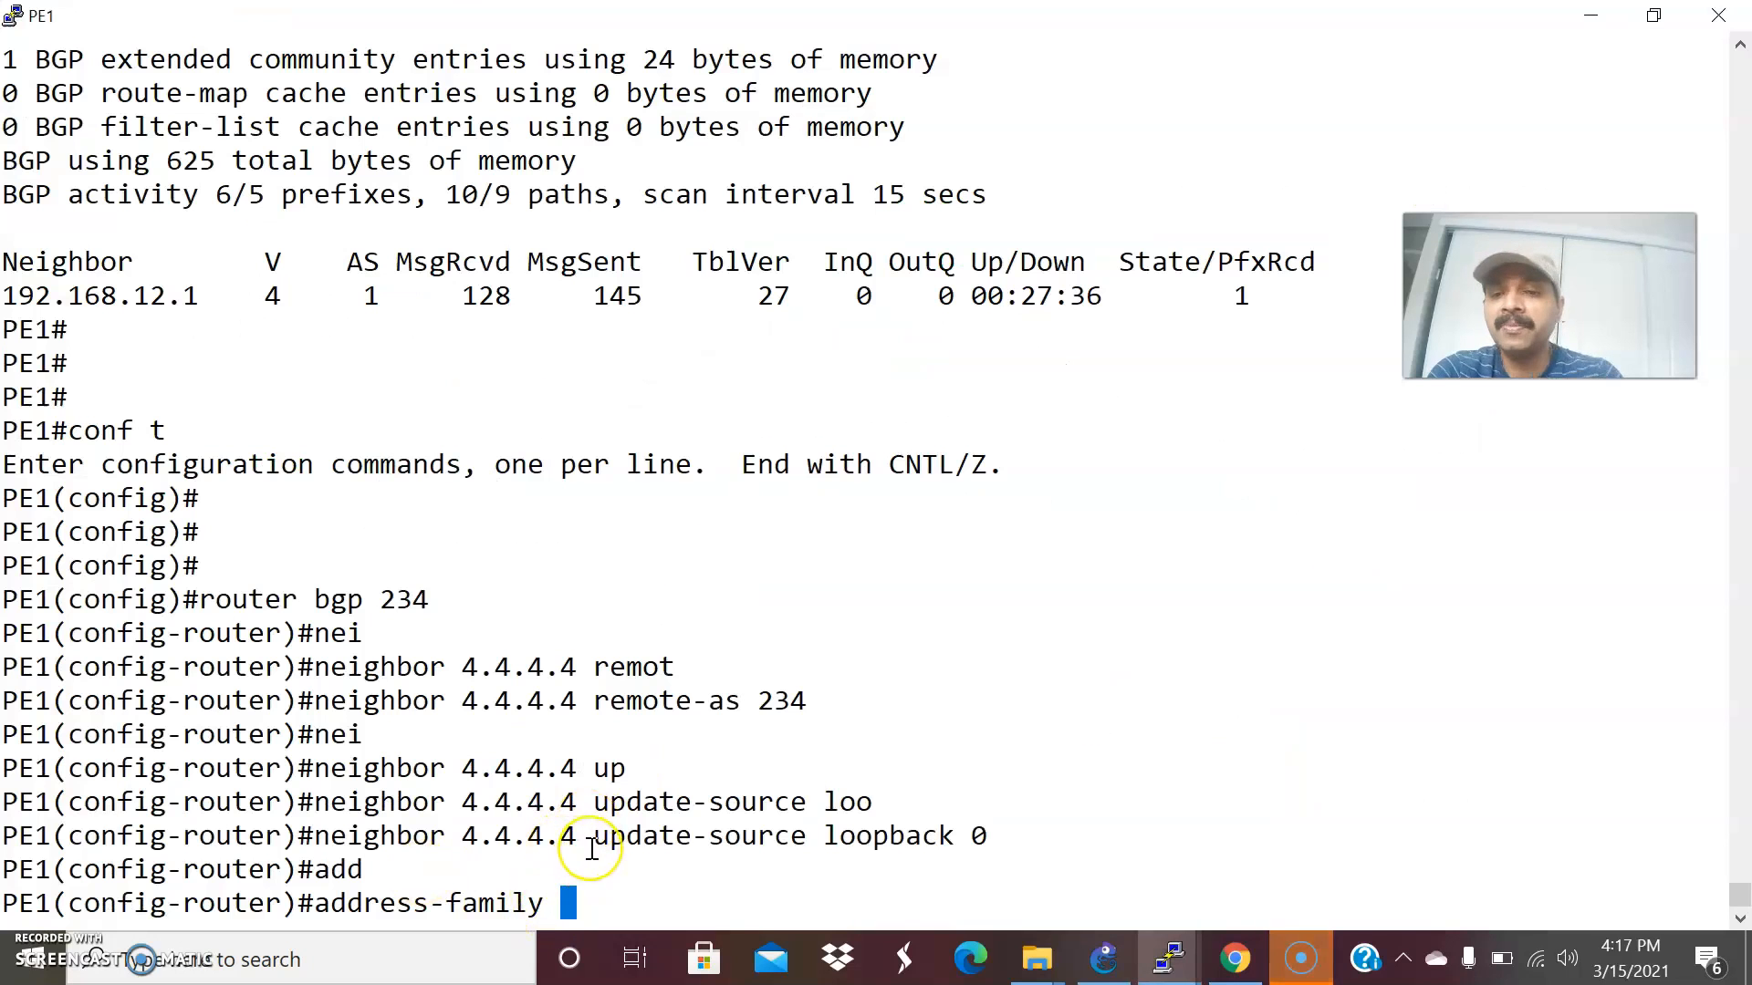
text(pn)
key(Tab)
text(v4)
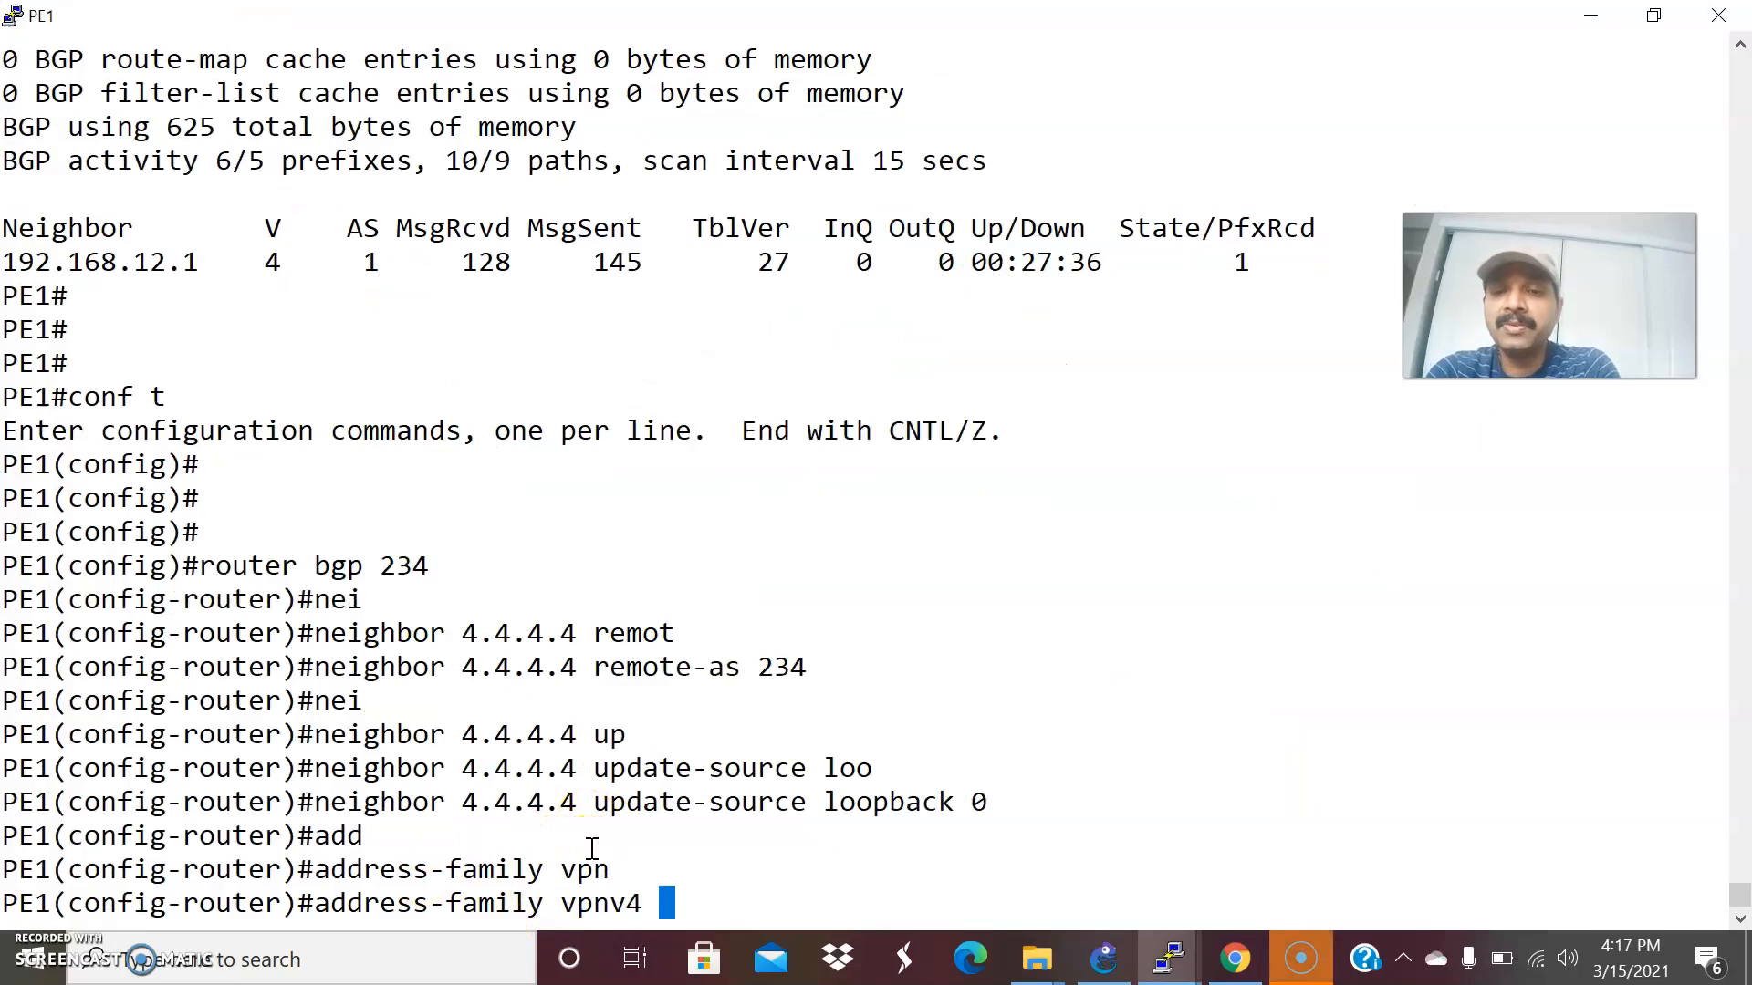
key(Return)
Activate neighbor 4.4.4.4 in PE1's VPNv4 address family and return to privileged EXEC mode.
text(ne)
key(Tab)
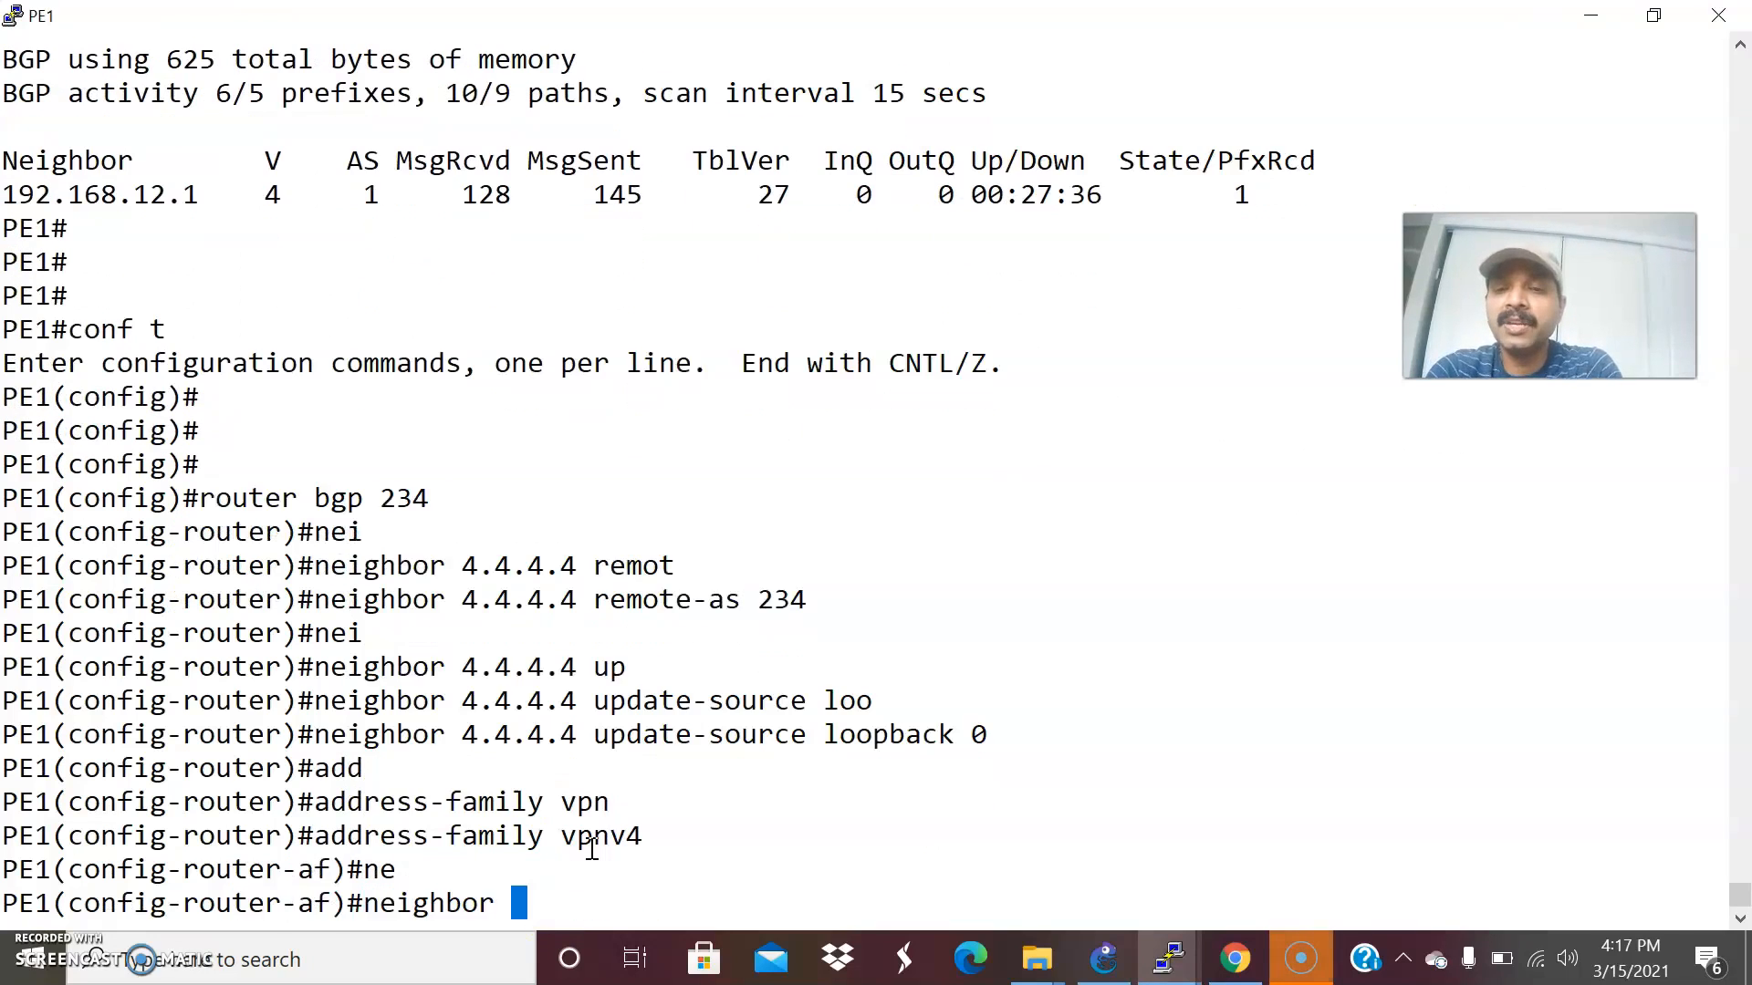
key(alt+Tab)
key(alt+Tab)
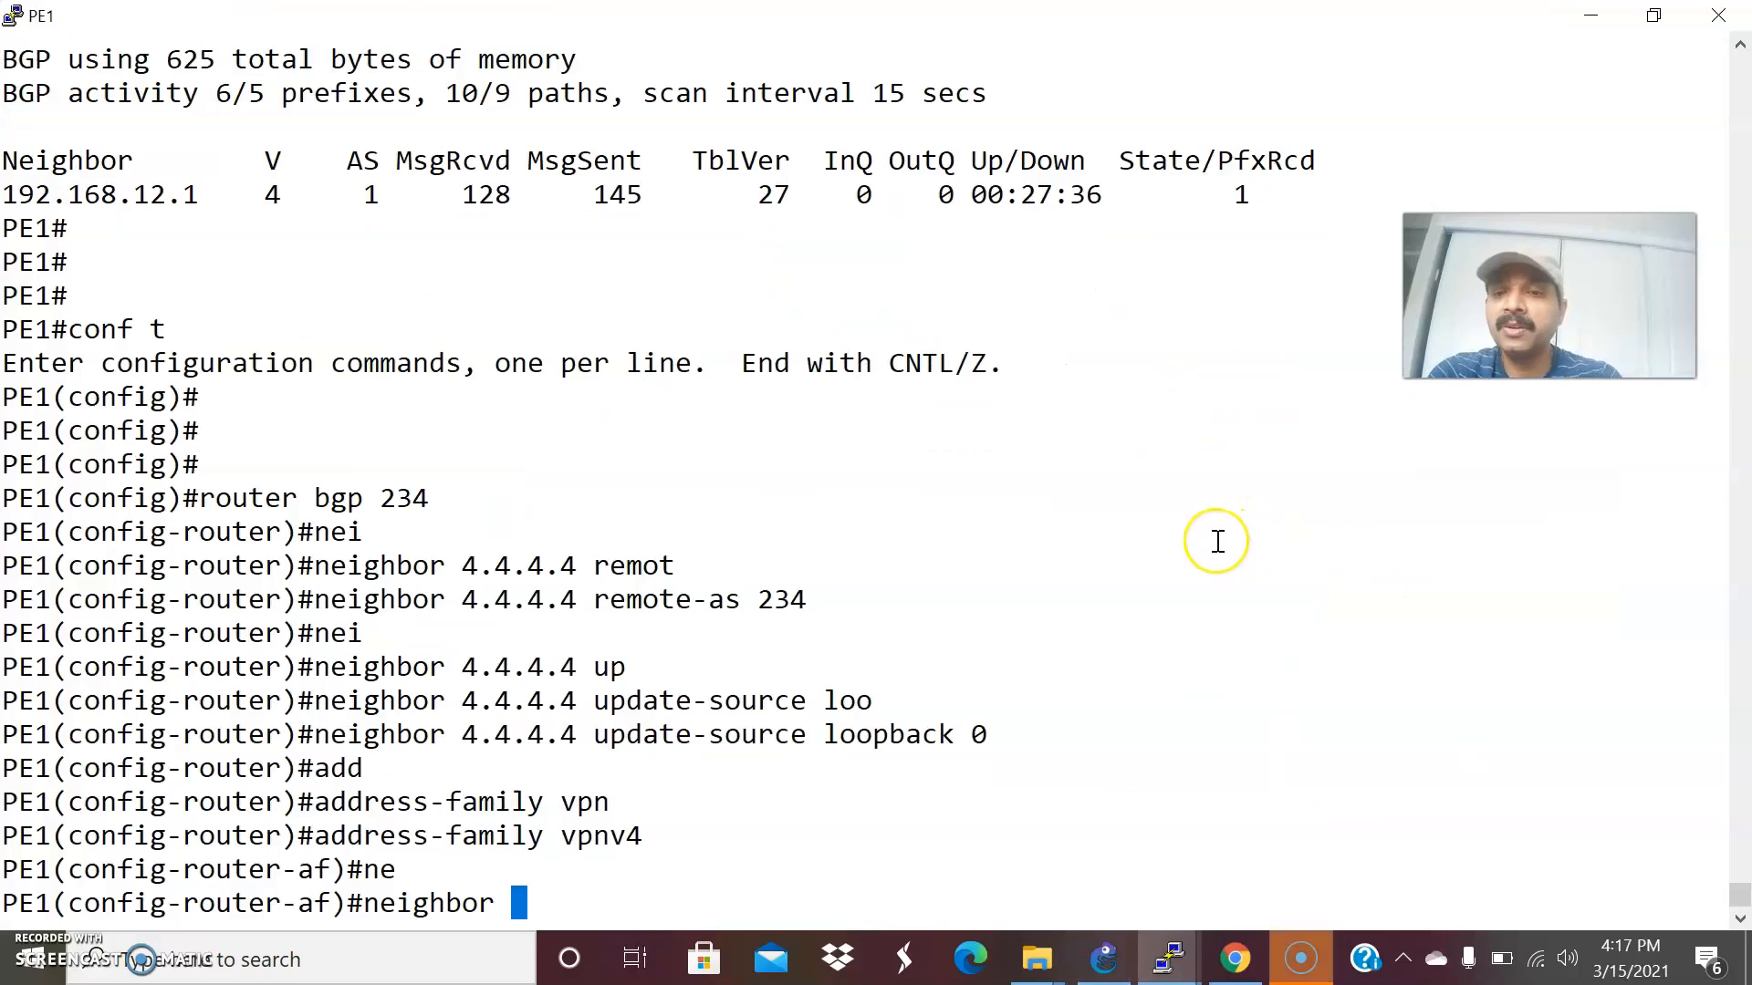
text(4.4.4.4 ac)
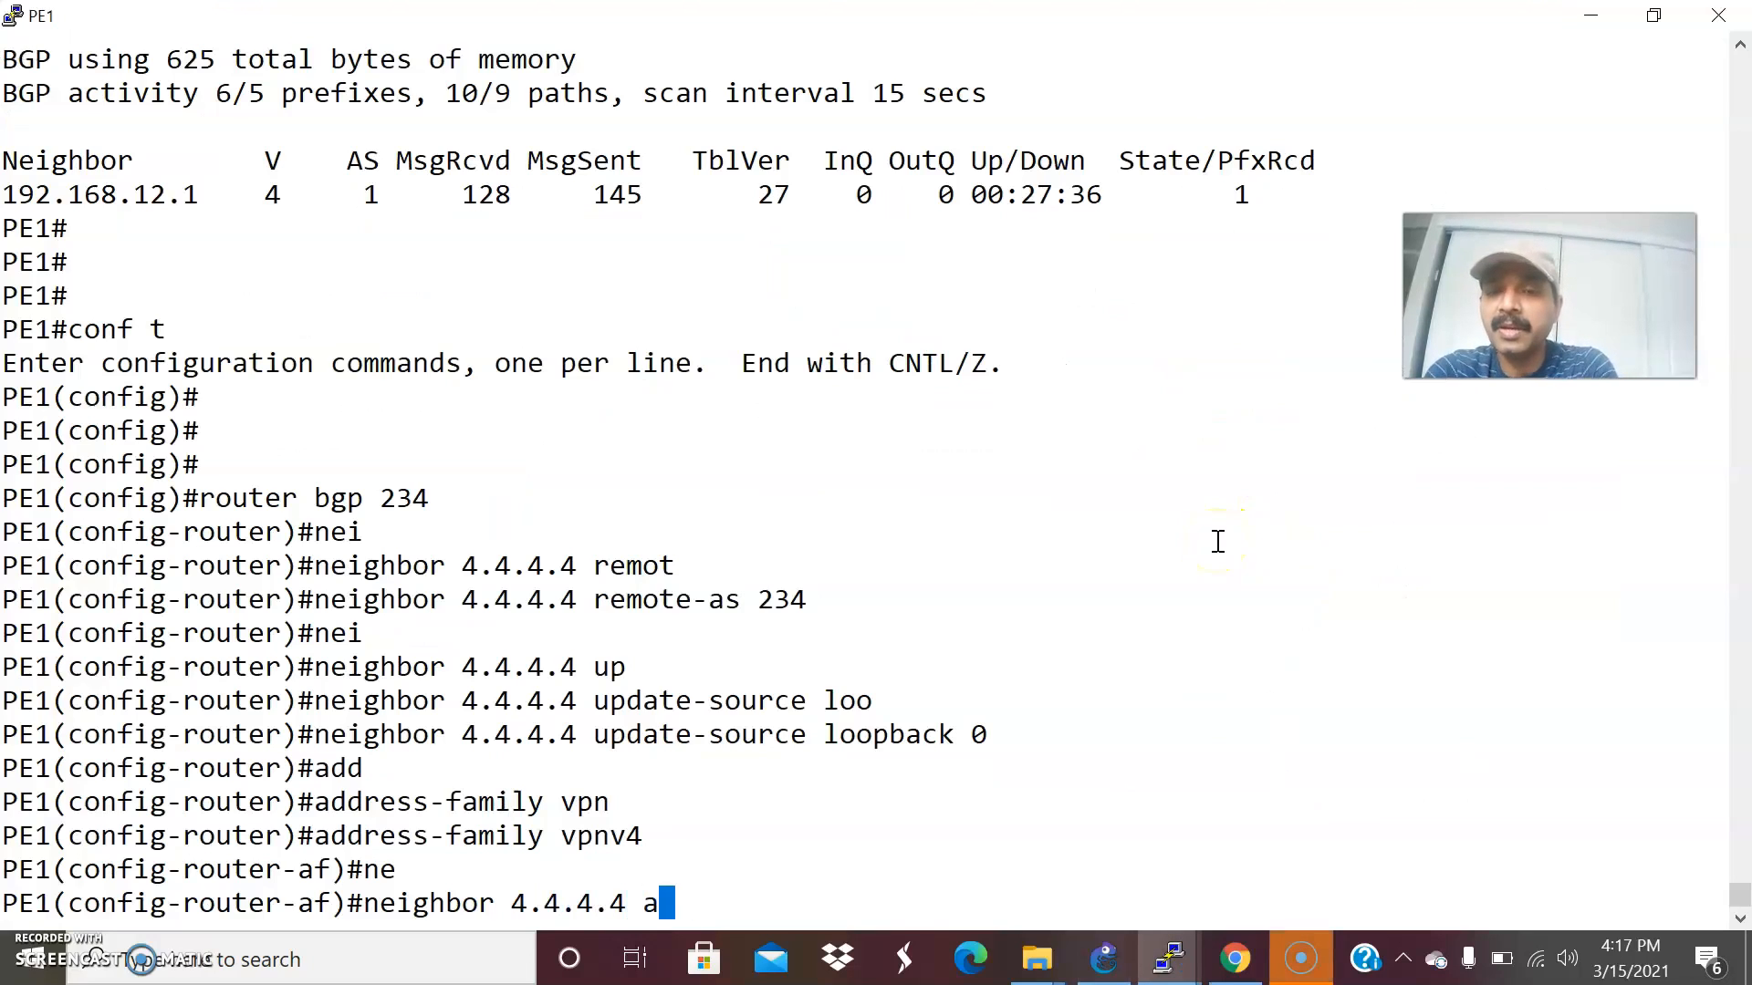
key(Tab)
key(Return)
key(Return)
key(Return)
key(ctrl+z)
key(Return)
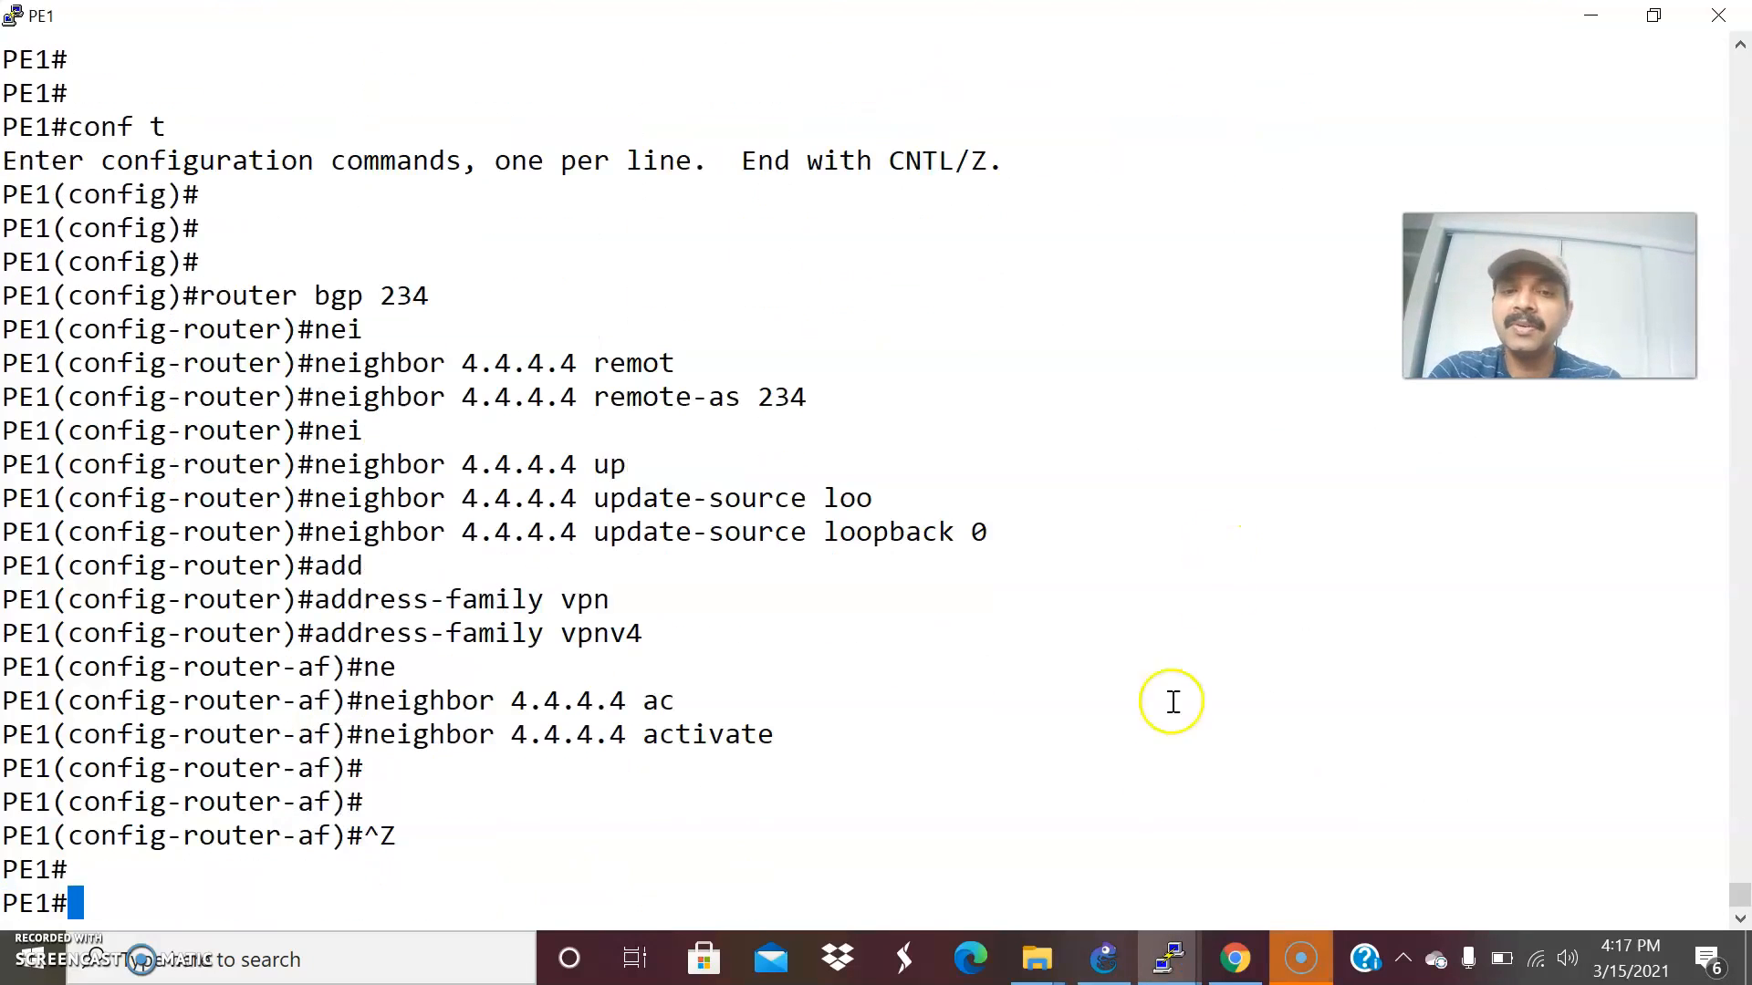
Switch to PE2's console and enter its BGP configuration with conf t and router bgp 234.
mouse_move(1169, 956)
click(1186, 872)
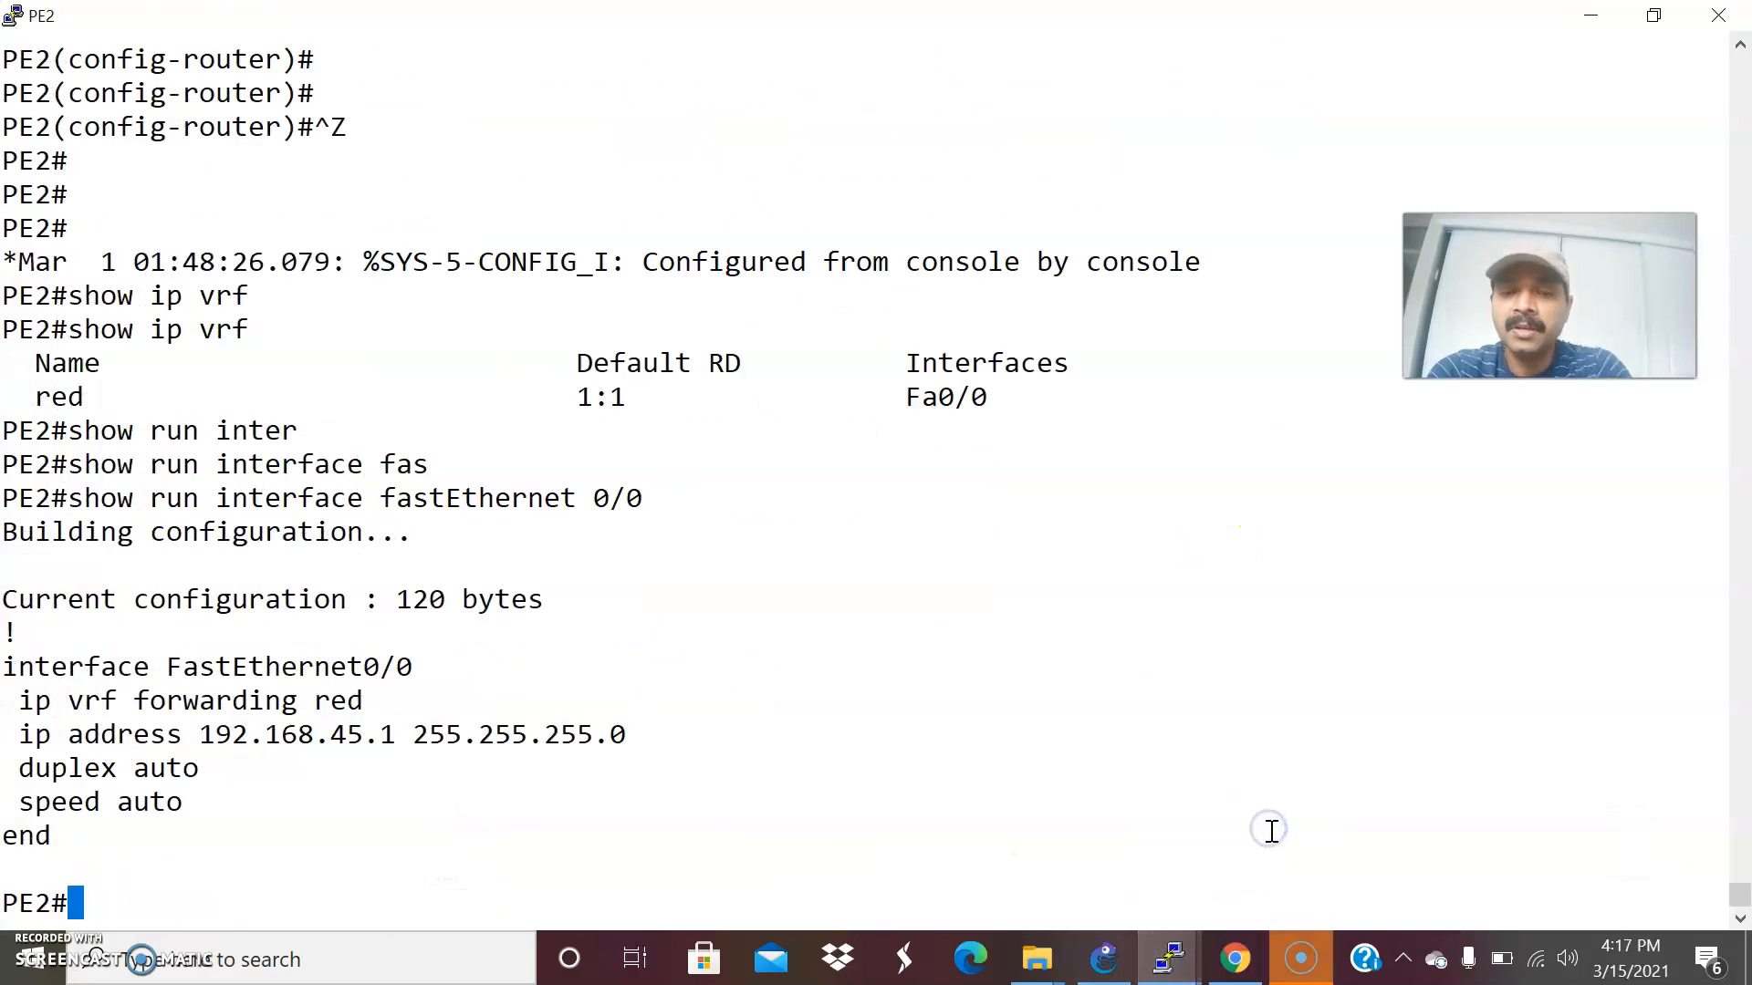
text(conf t)
key(Return)
key(Return)
key(Return)
text(ro)
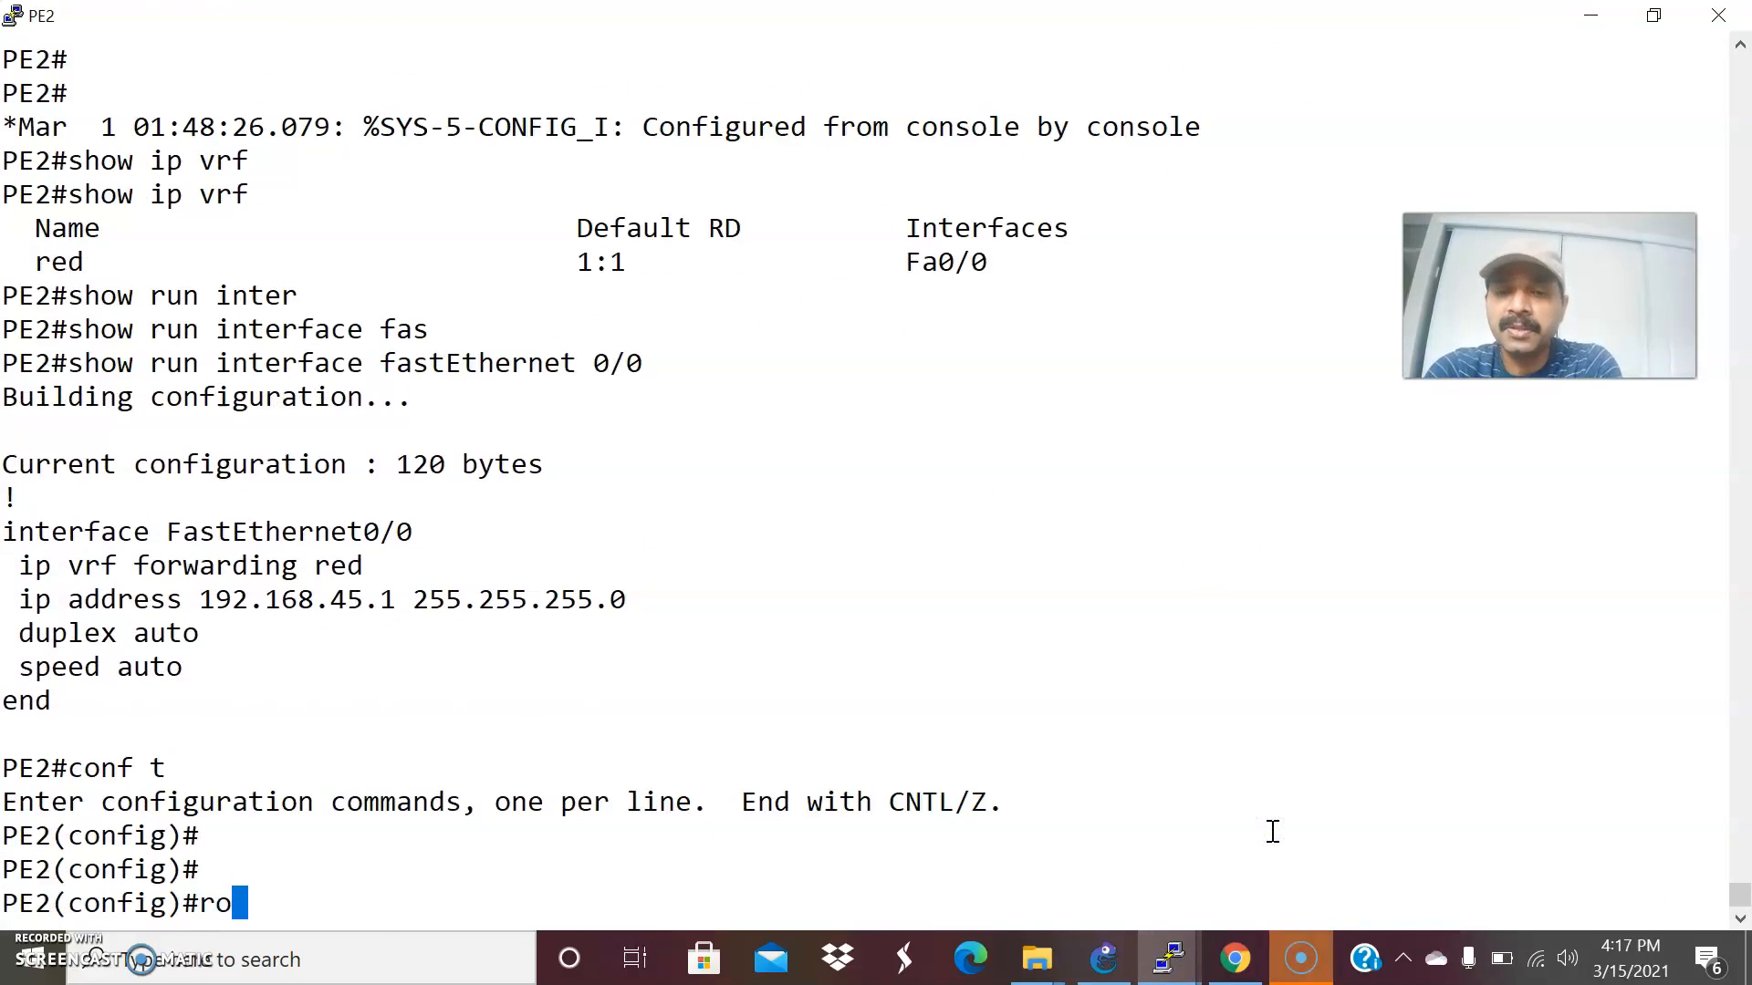
text(uter bgp 234)
key(Return)
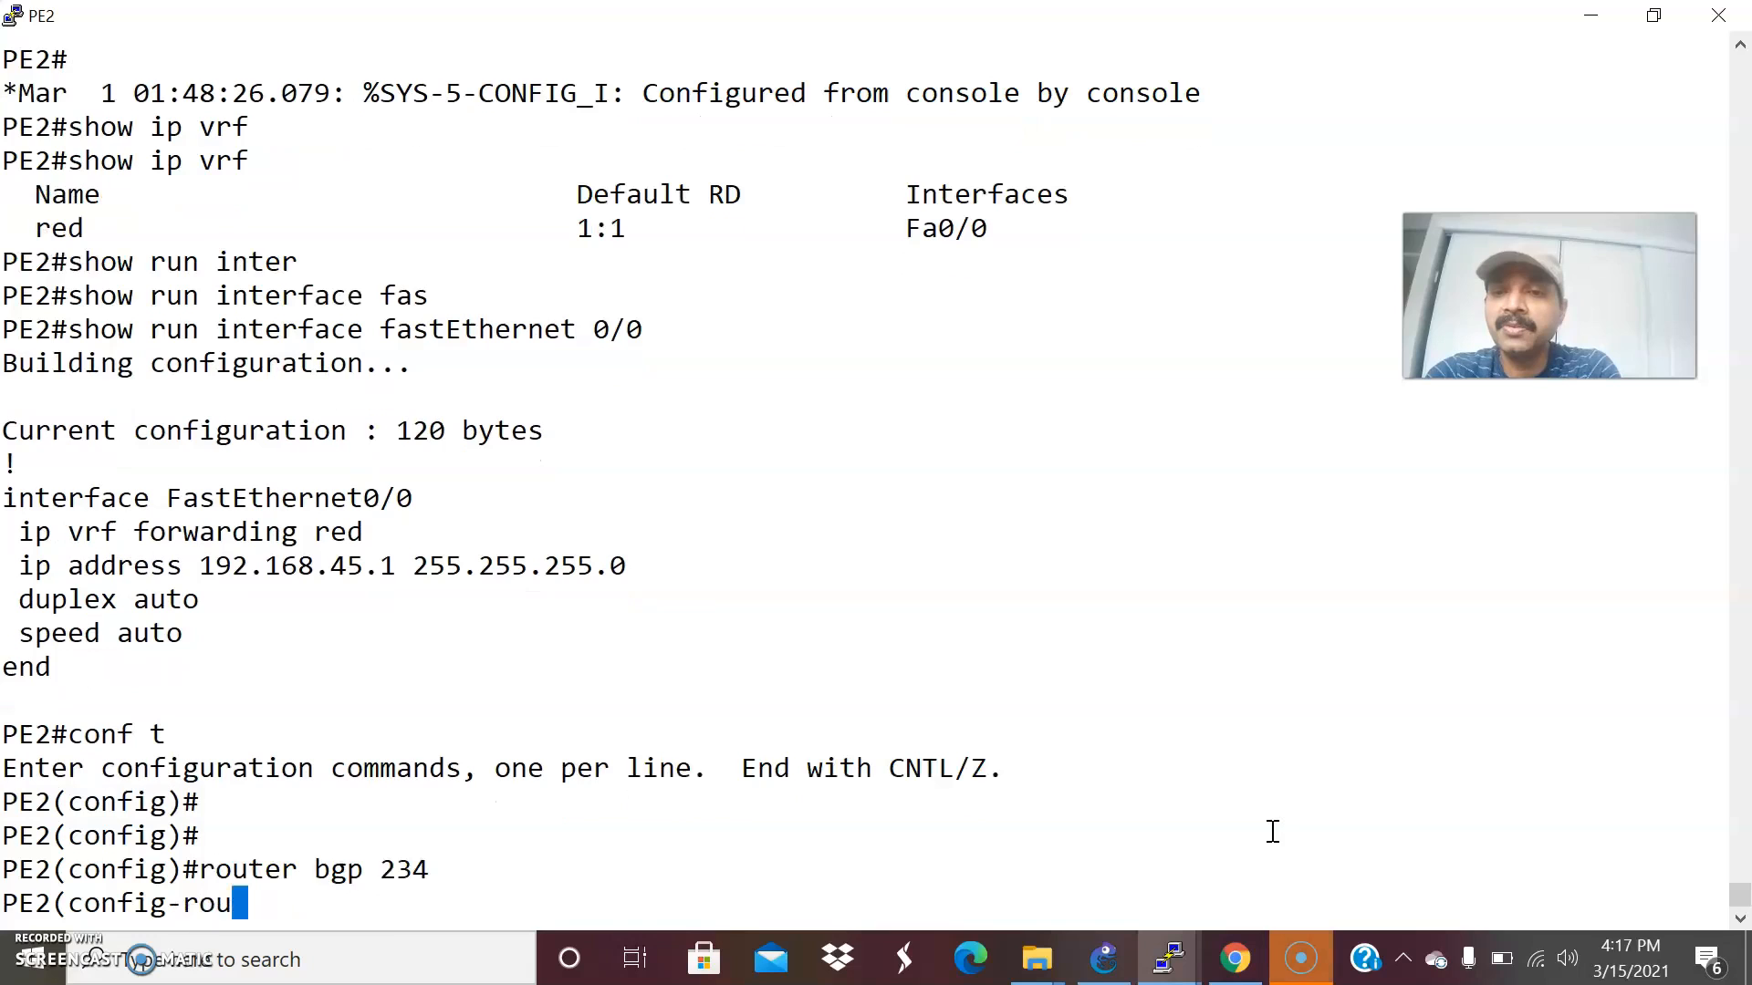
Define PE1's loopback as a BGP peer on PE2 with neighbor 2.2.2.2 remote-as 234, consulting the topology for the address.
text(a)
key(BackSpace)
text(ne)
key(Tab)
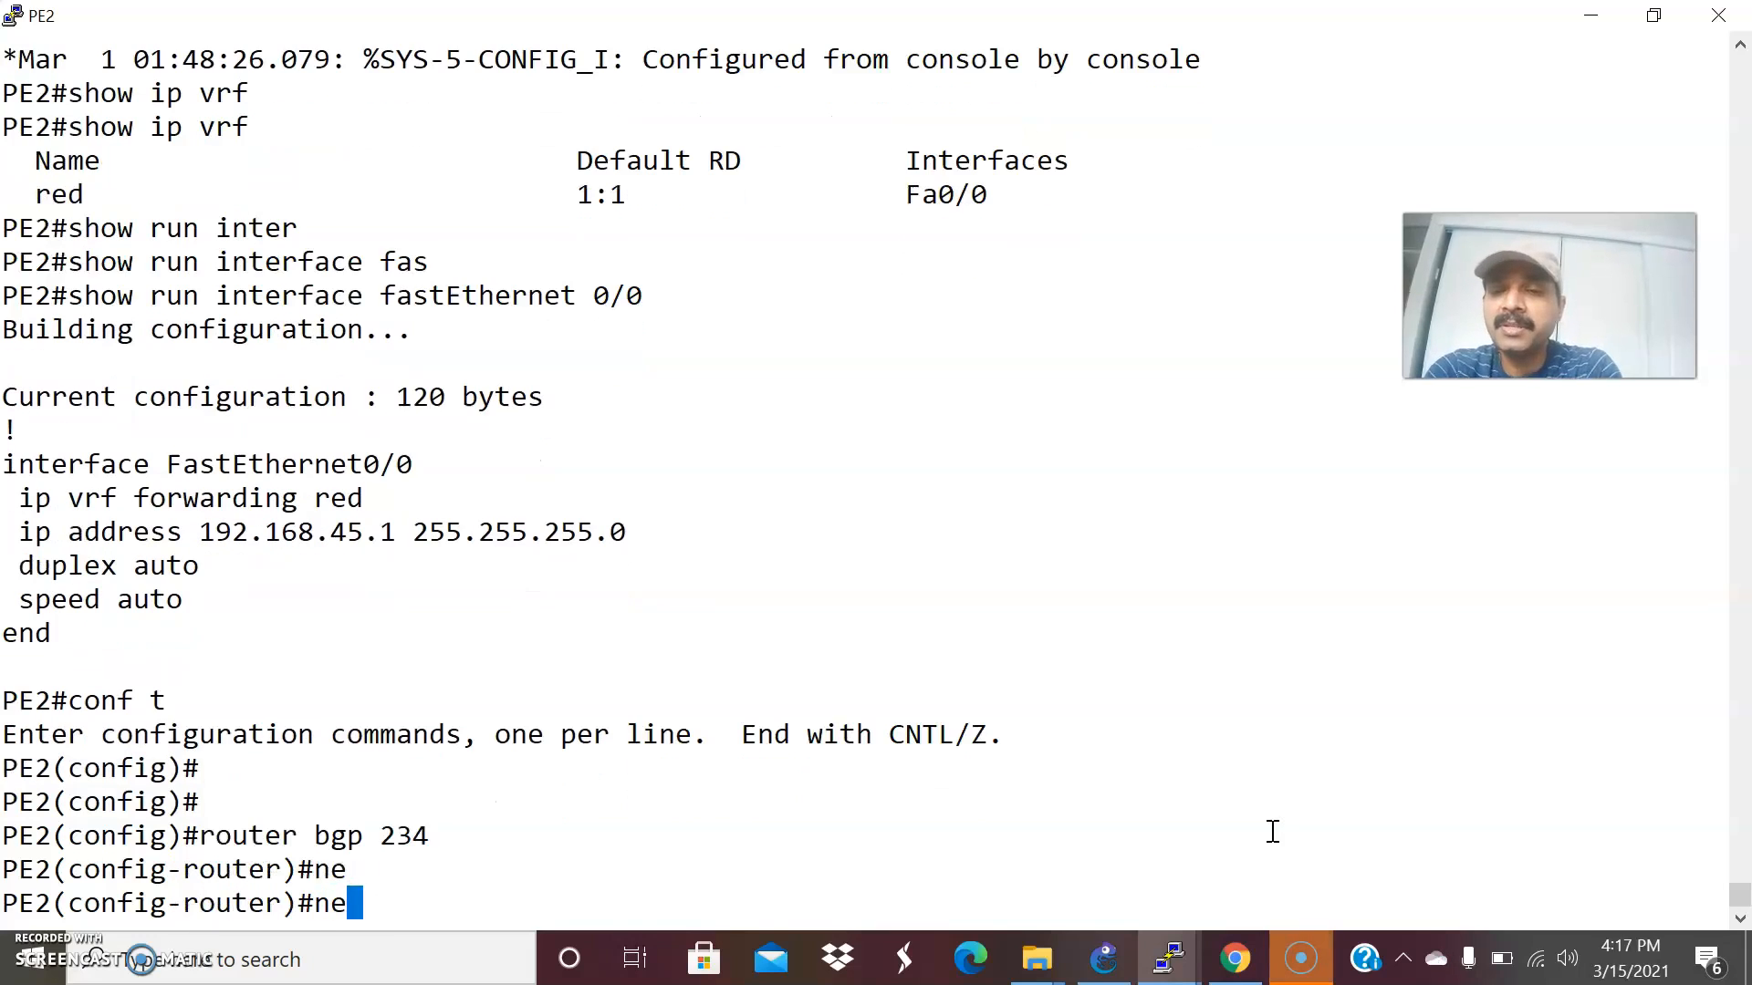
key(alt+Tab)
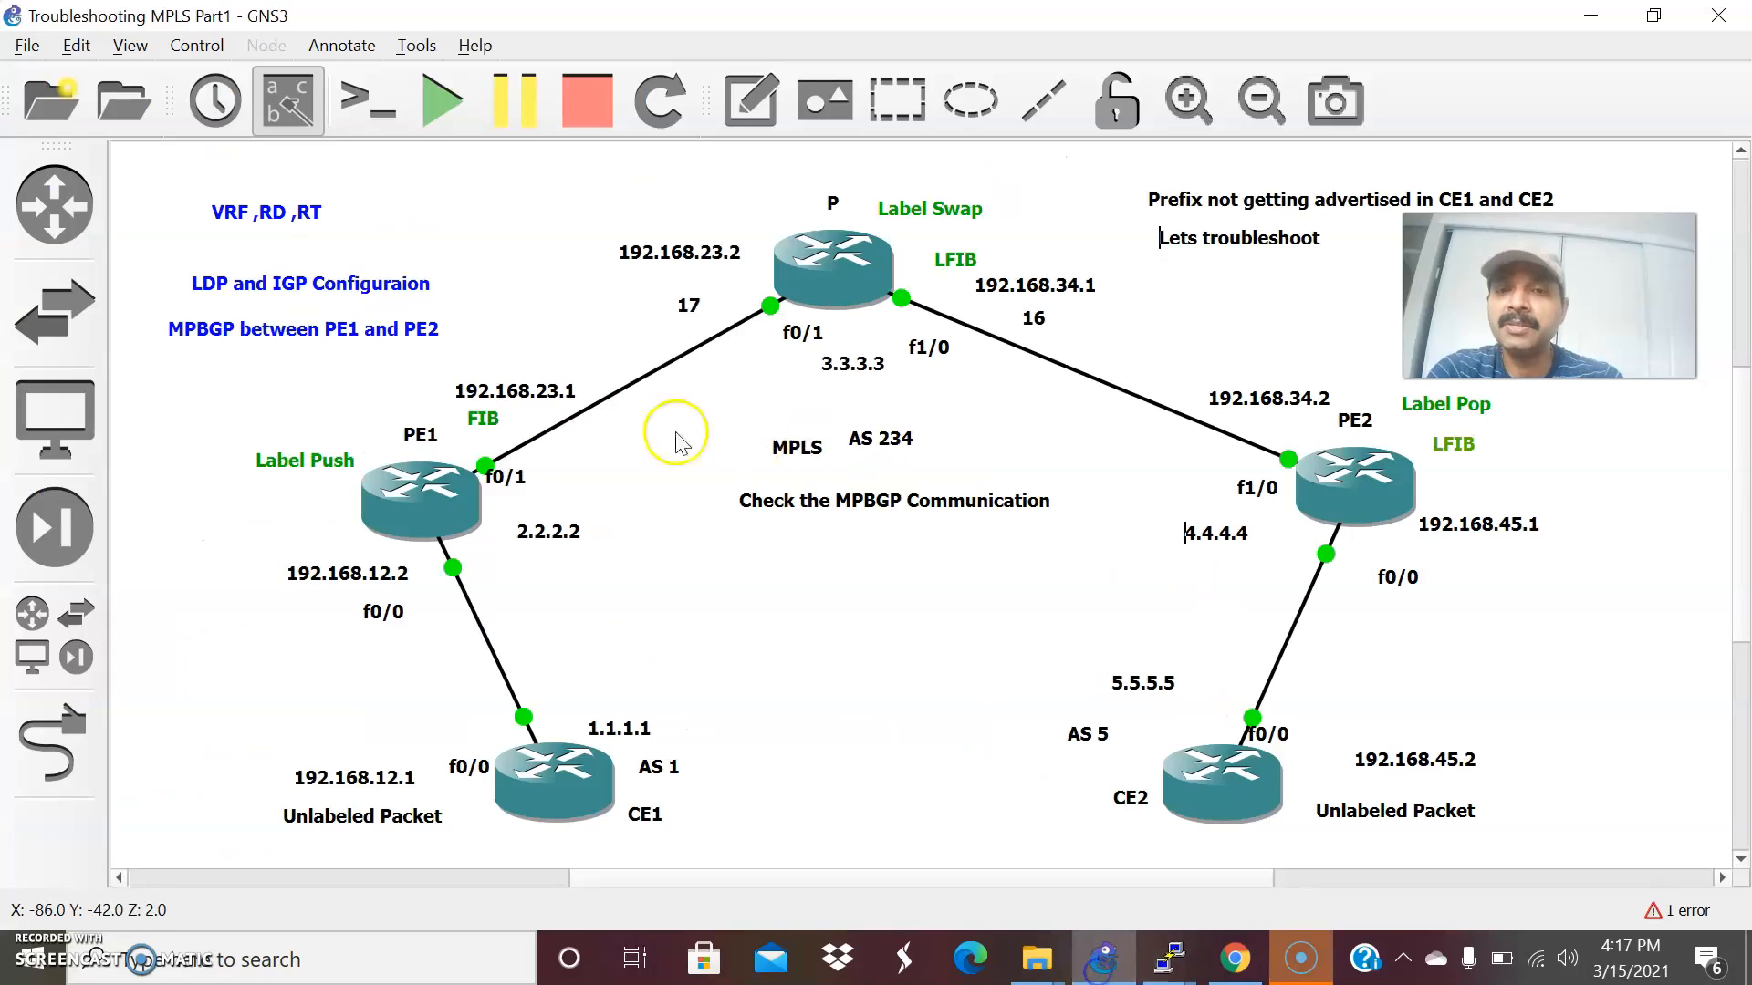
click(1104, 958)
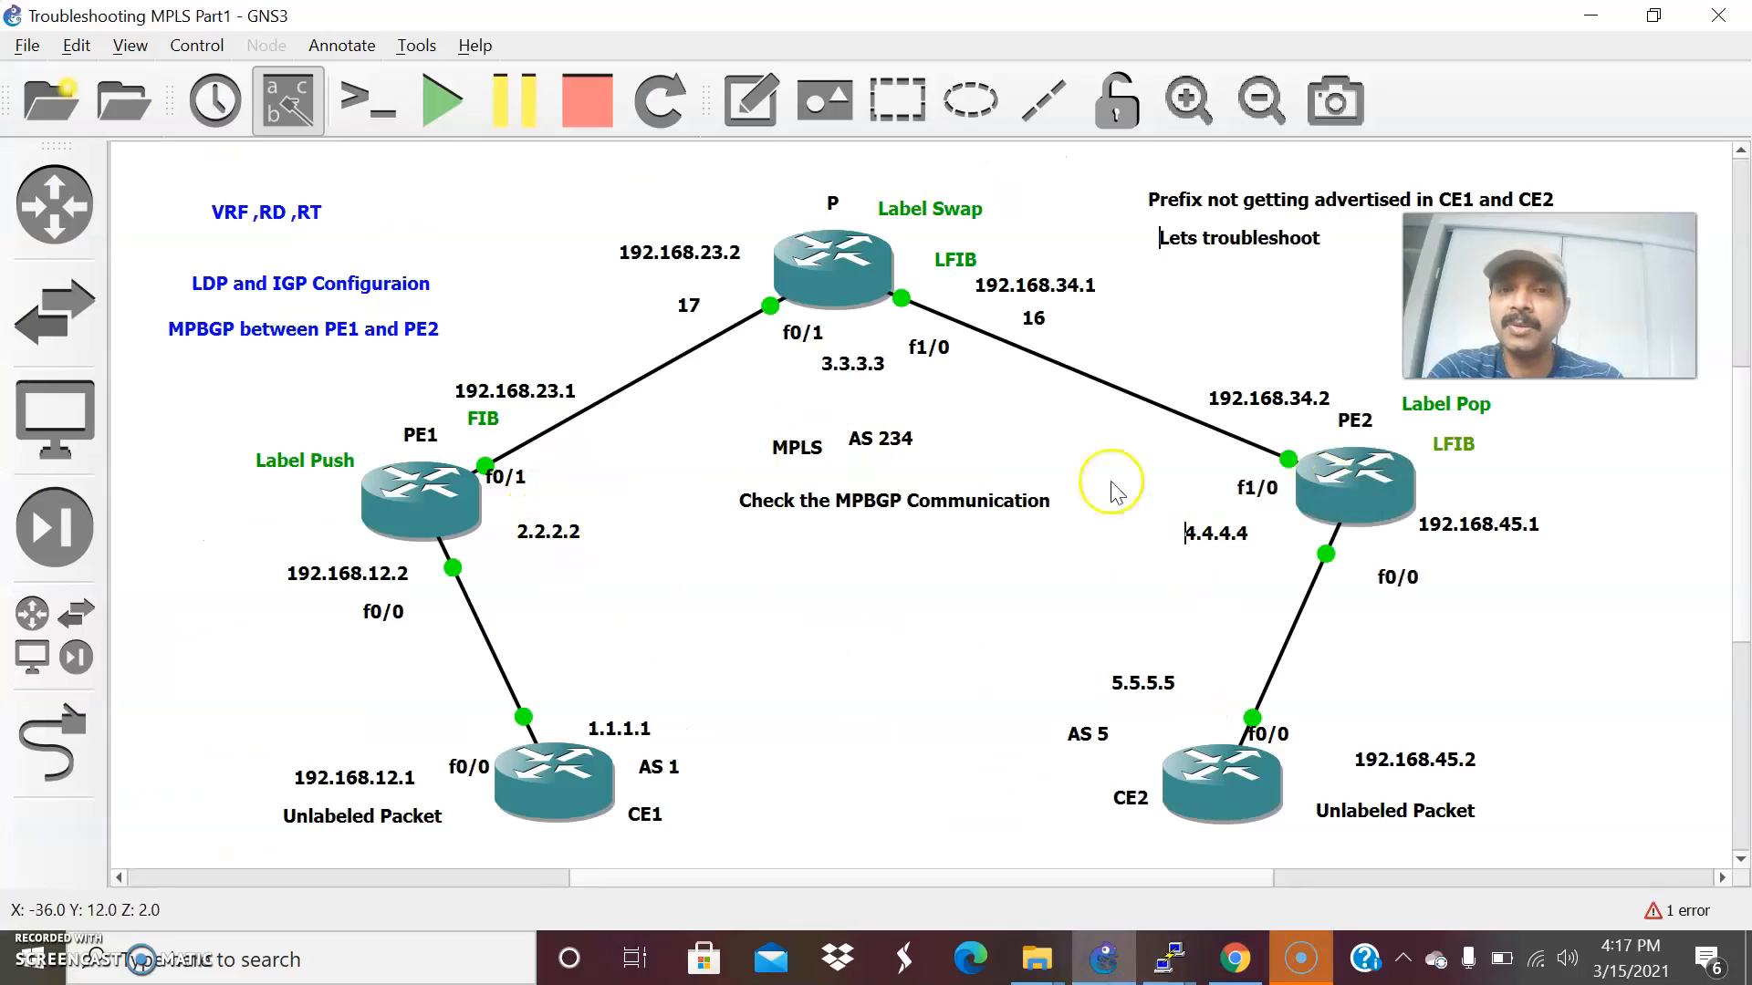
click(1166, 966)
click(1275, 841)
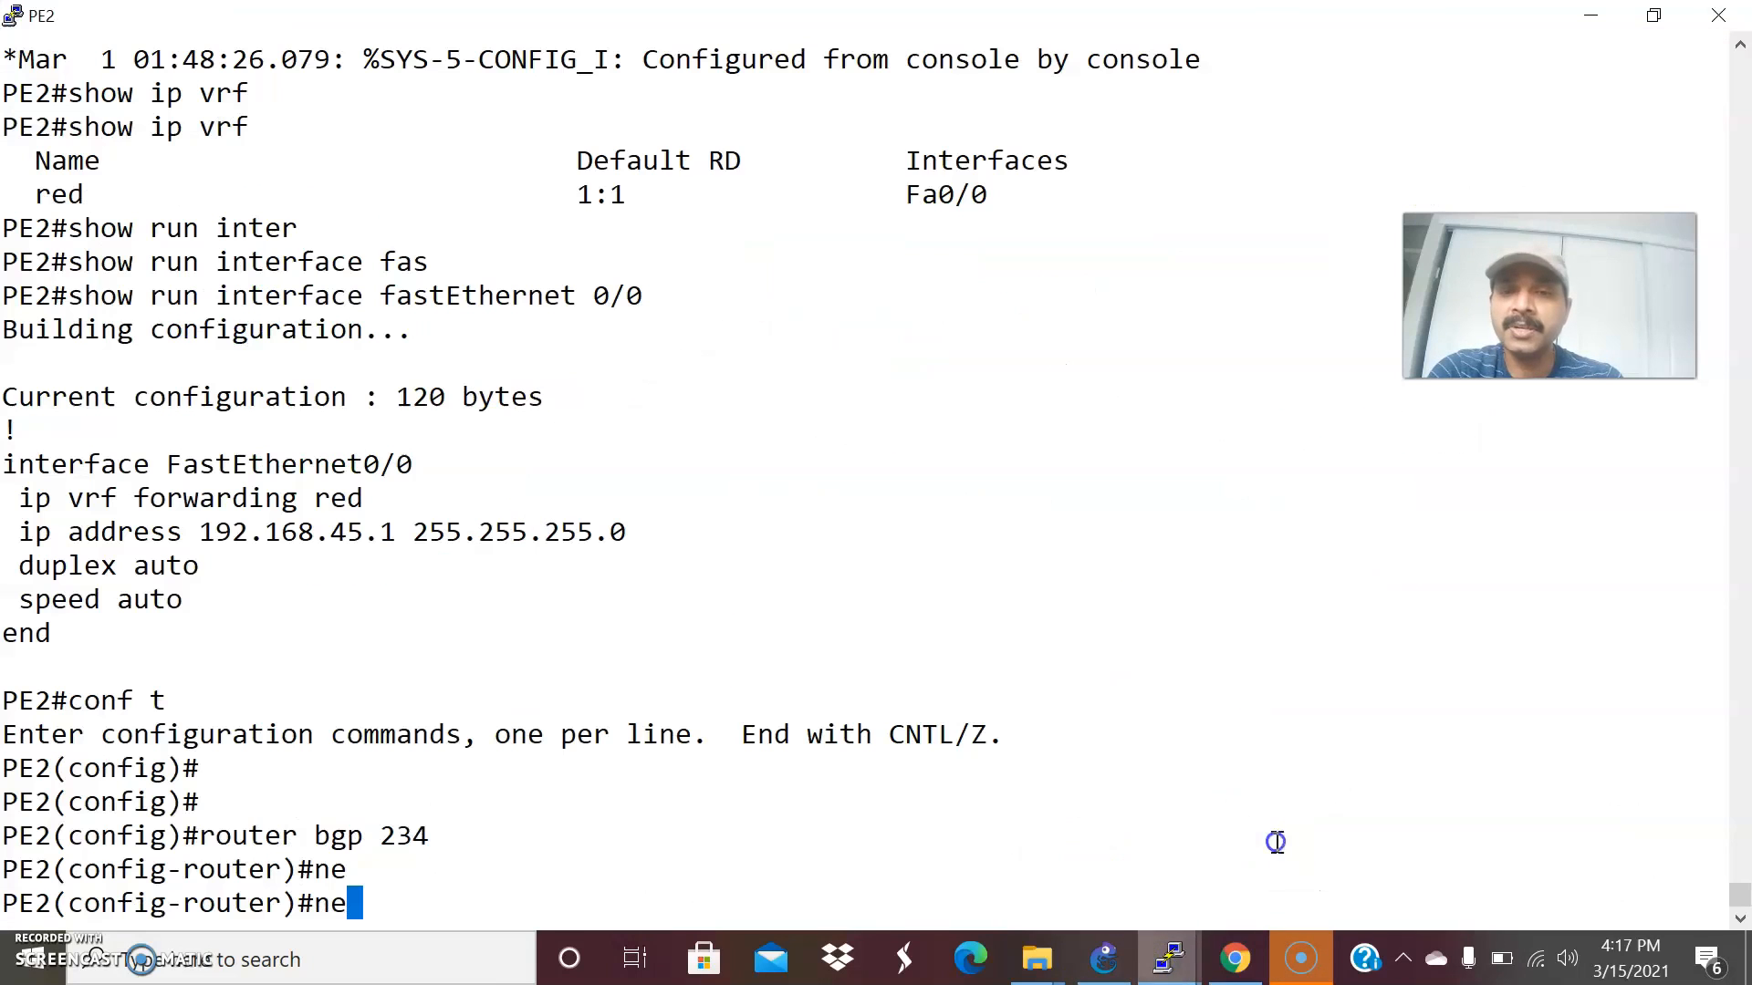
key(Tab)
text(2)
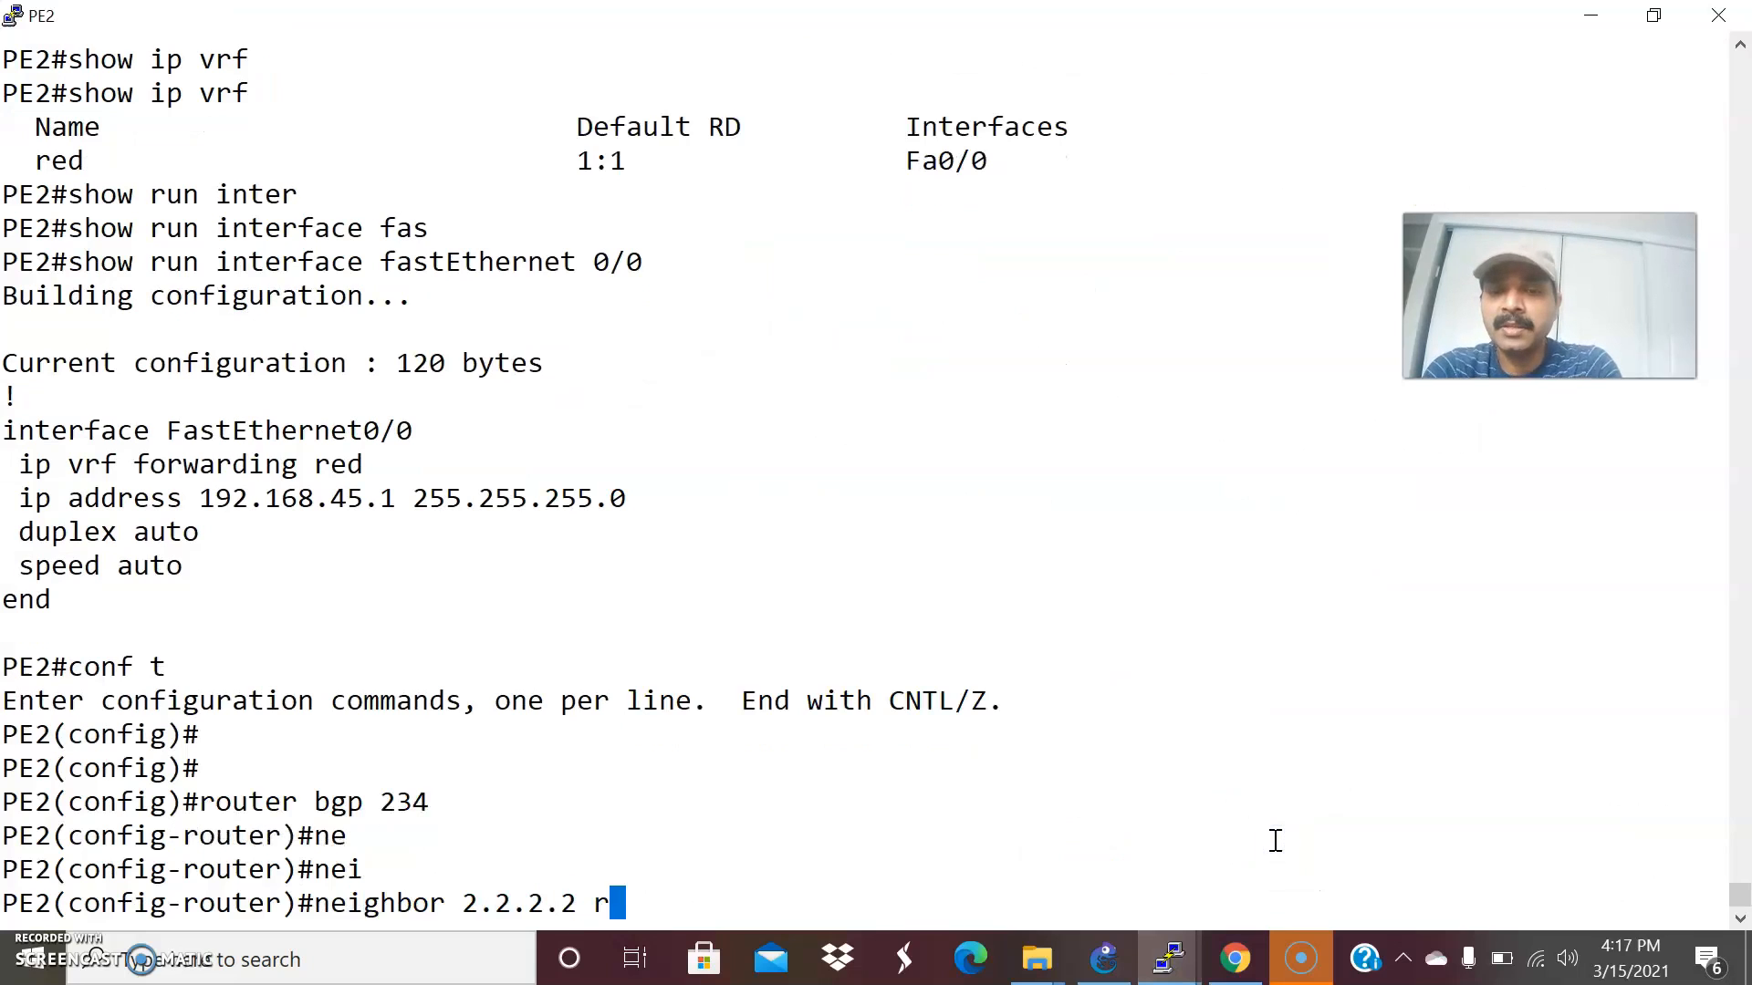
text(.2.2.2 remo)
key(Tab)
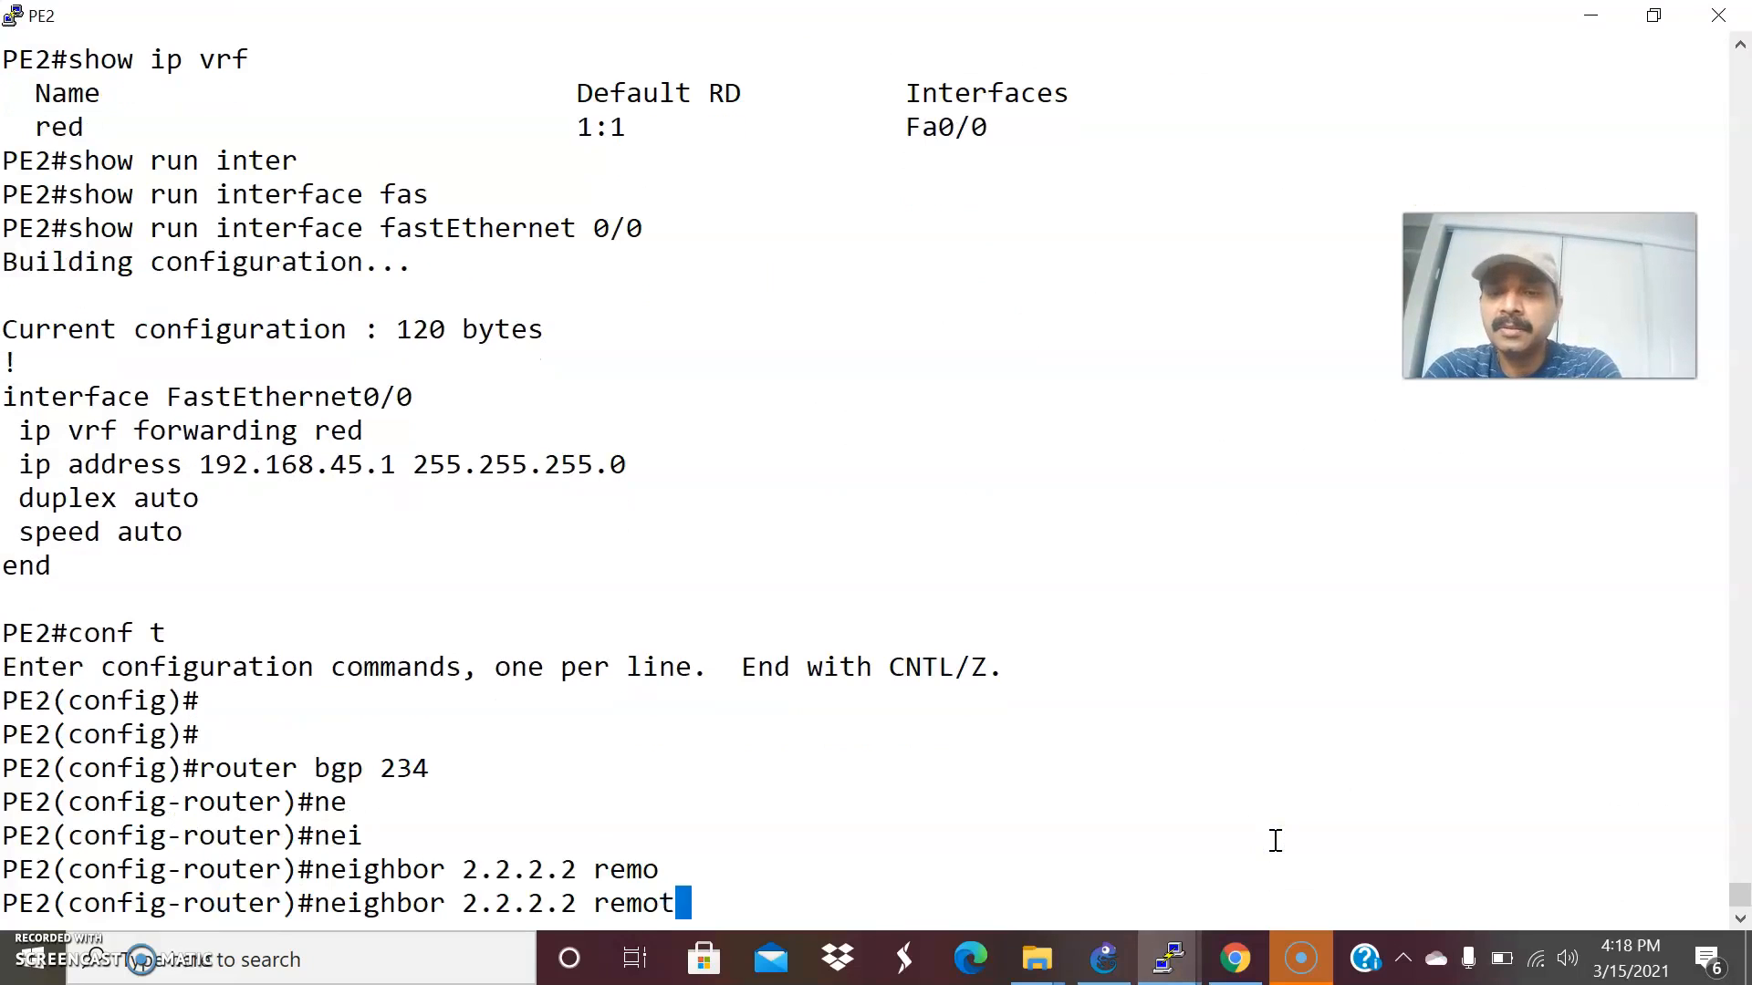
text(t)
key(Tab)
text(234)
key(Return)
Source PE2's BGP session to 2.2.2.2 from loopback 0 with neighbor 2.2.2.2 update-source loopback 0.
key(Up)
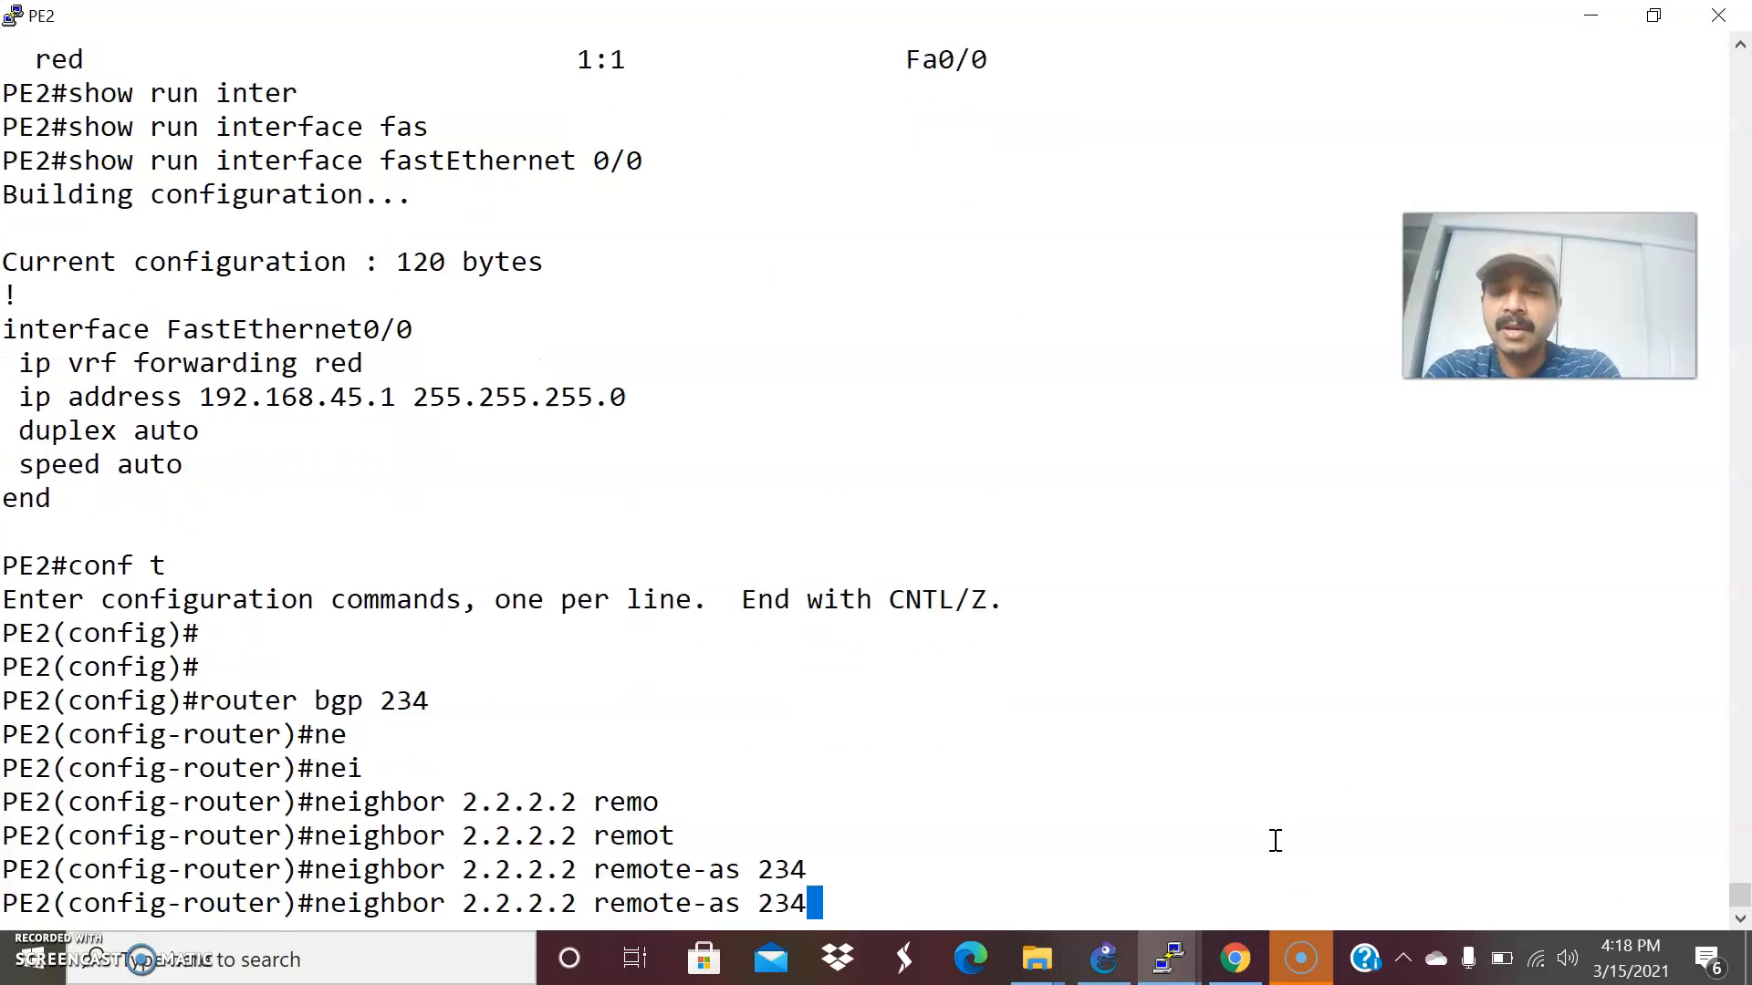
text(u)
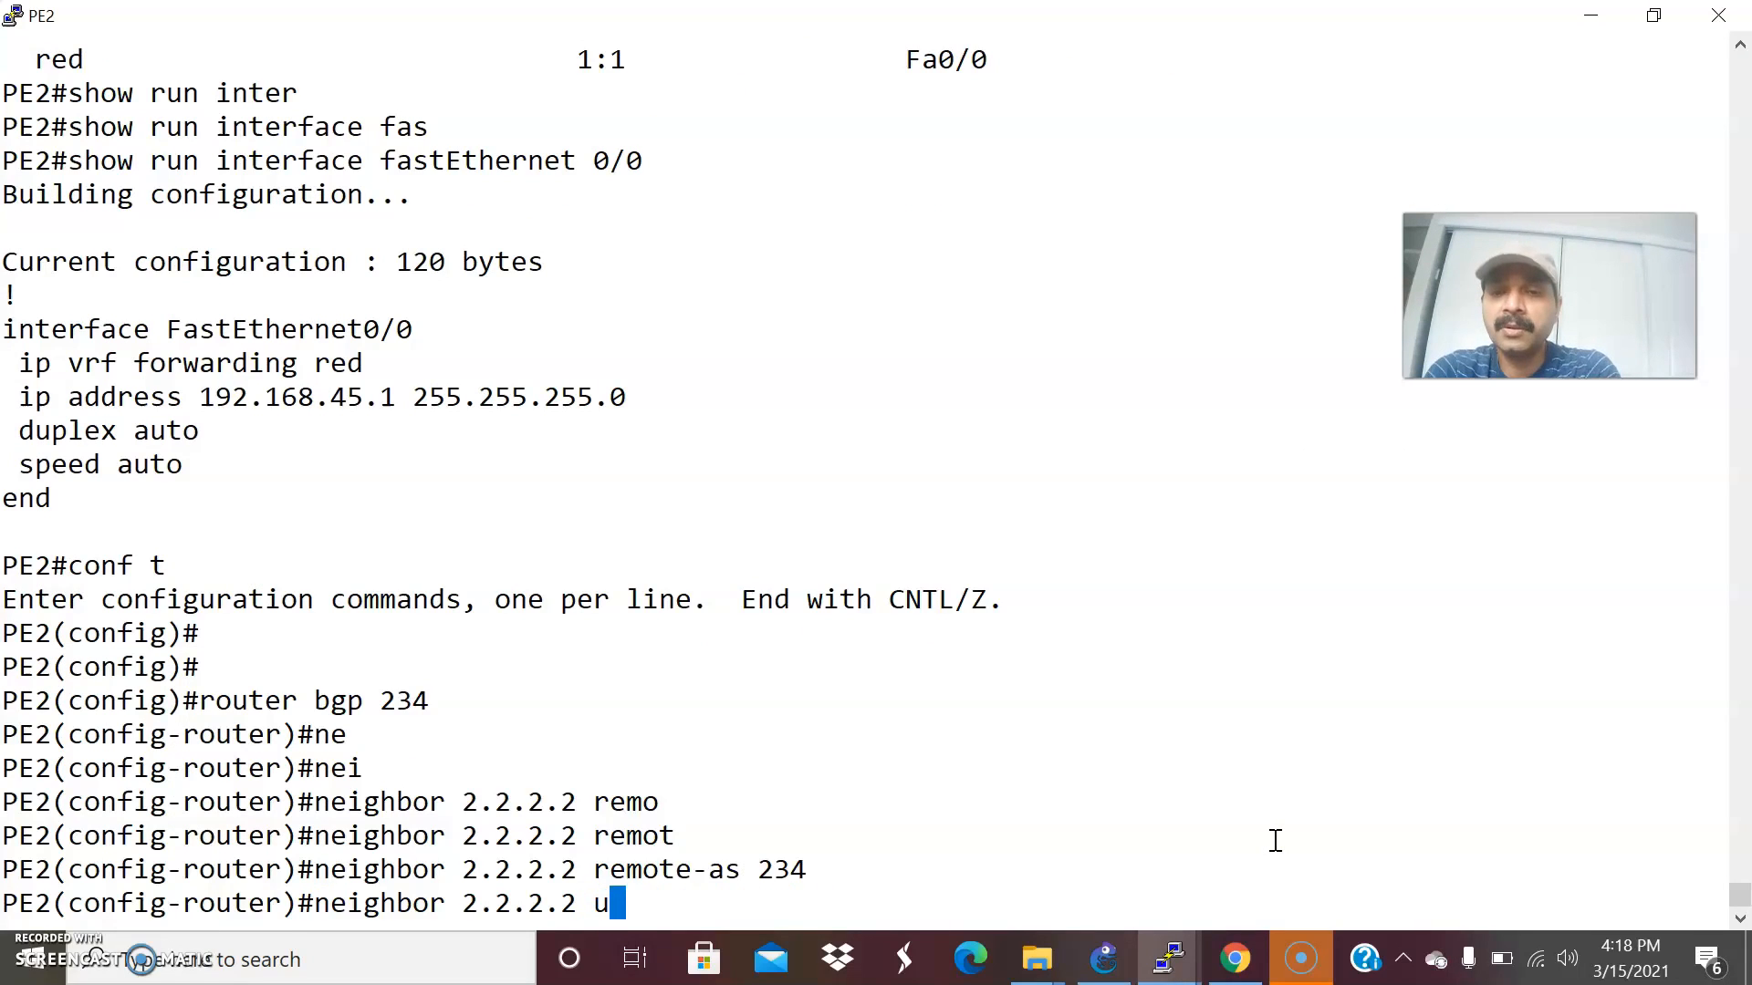
text(p)
key(Tab)
text(loo)
key(Tab)
text(0)
key(Return)
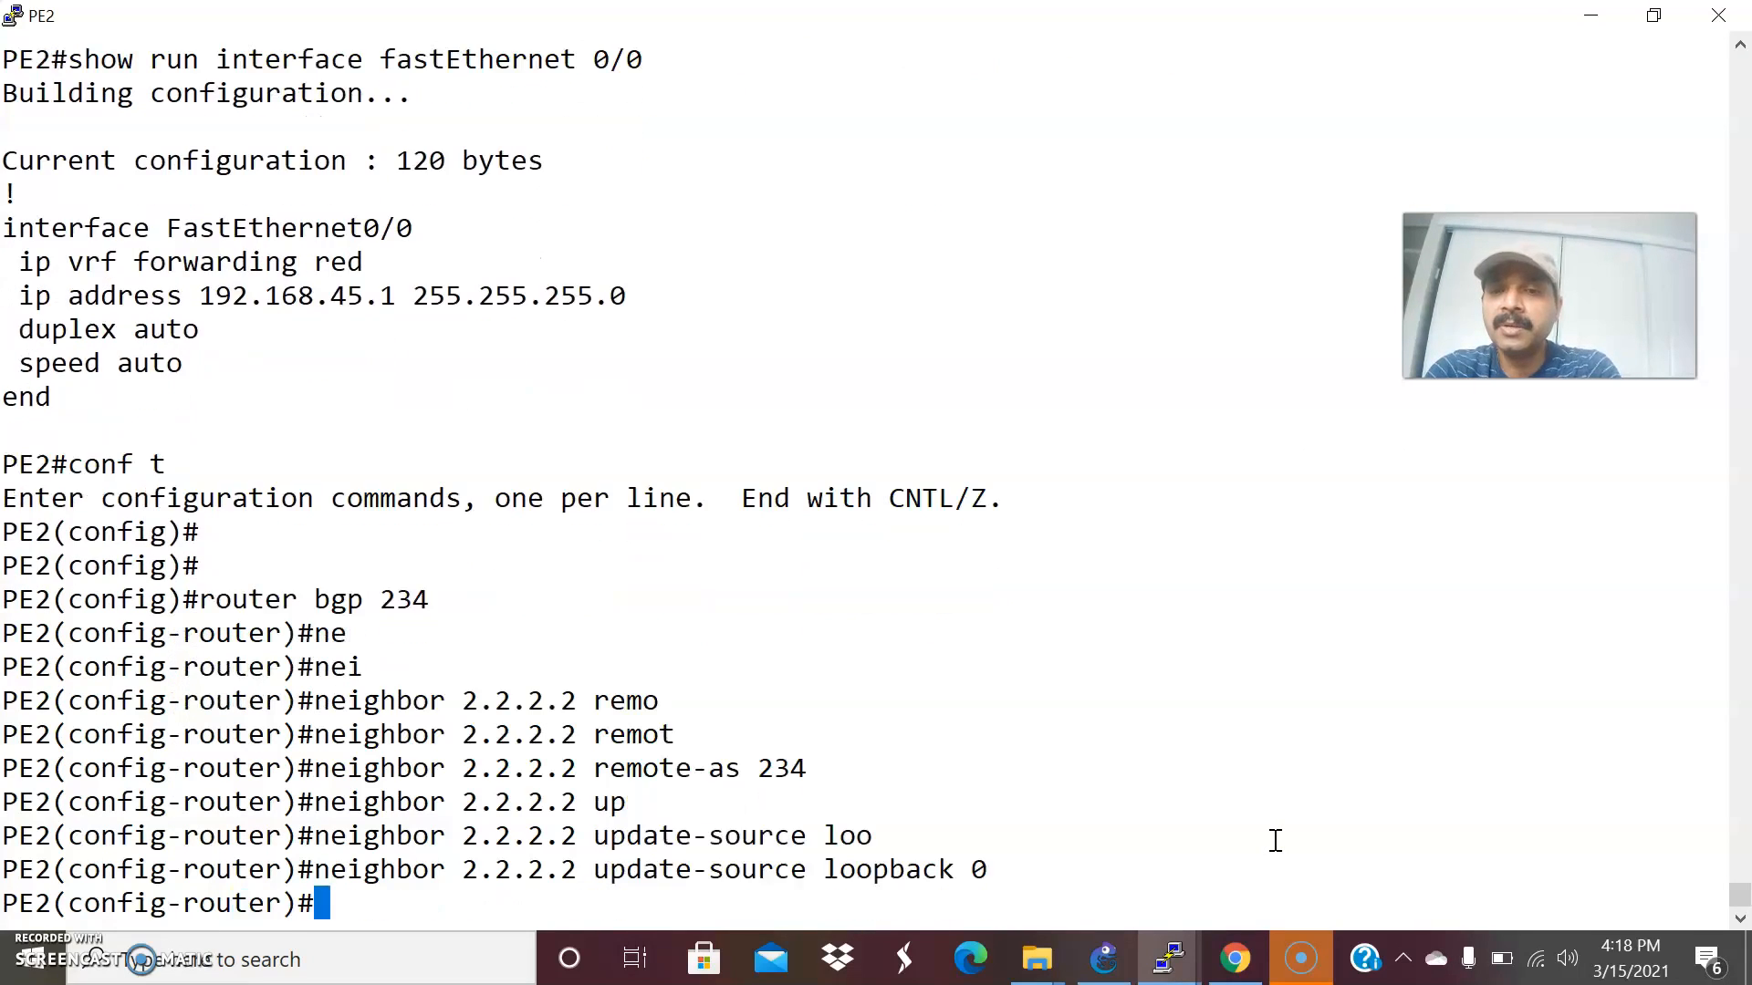
Enter the VPNv4 address family under PE2's BGP process with address-family vpnv4.
text(add)
key(Tab)
text(vpn)
key(Tab)
text(v4)
key(Return)
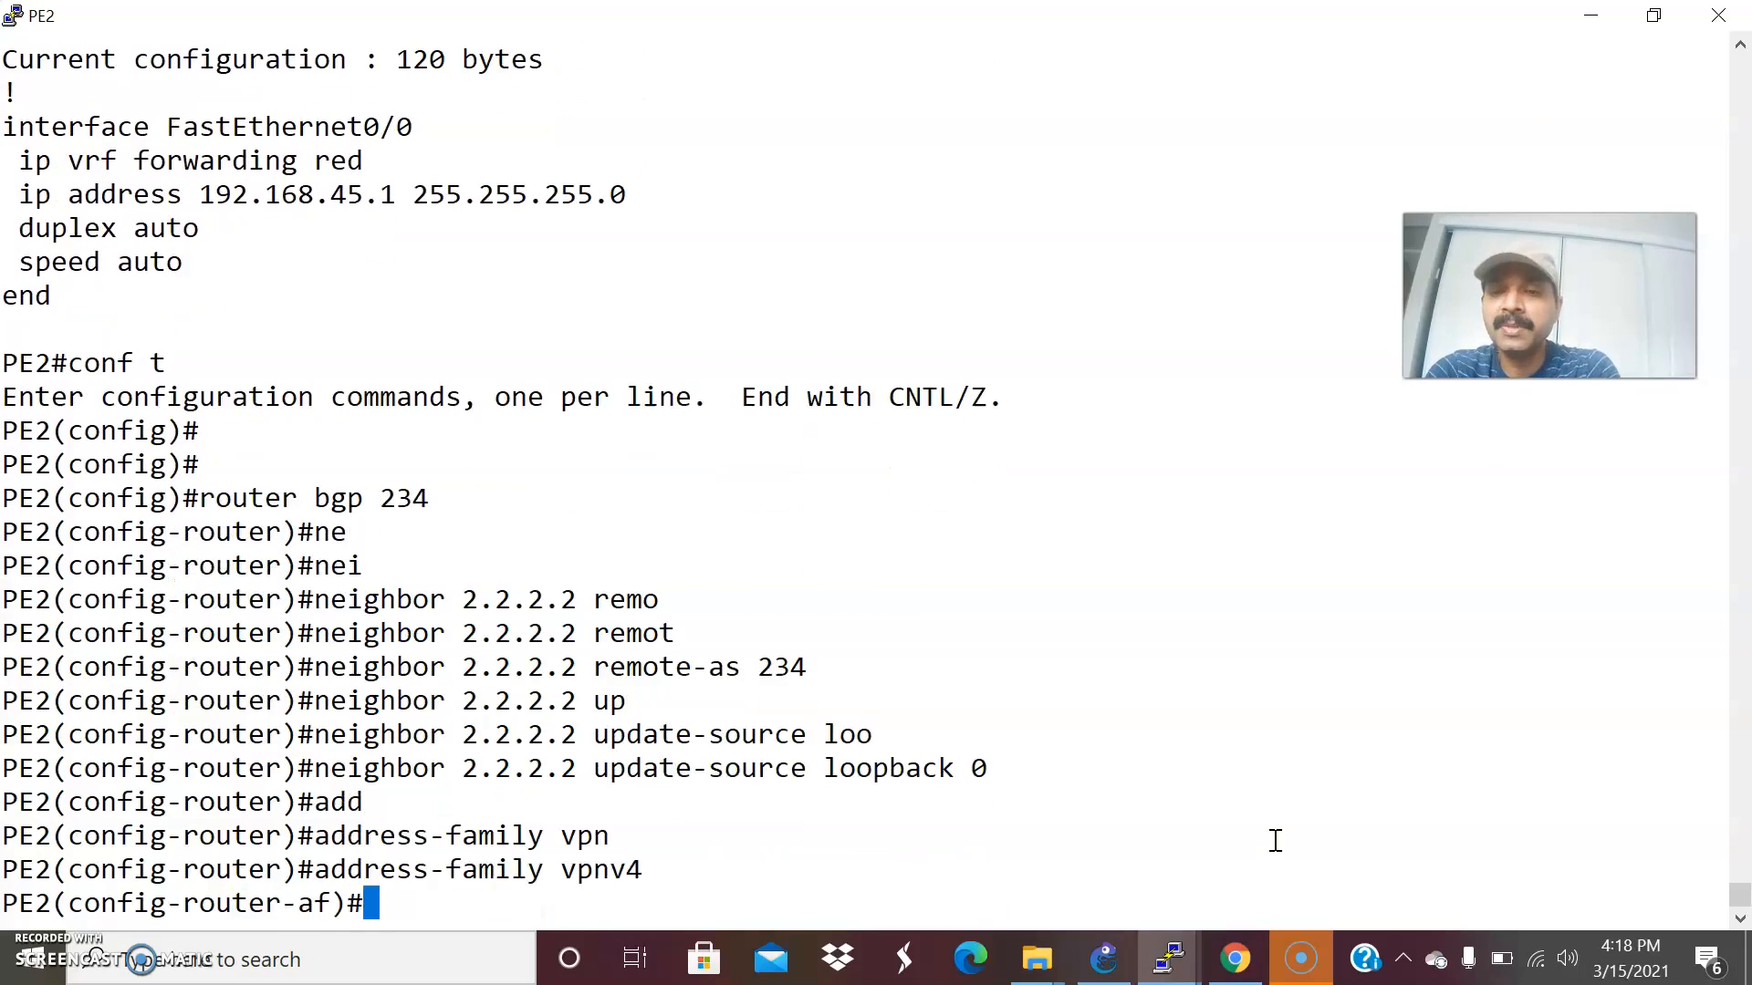
Activate neighbor 2.2.2.2 in PE2's VPNv4 address family and return to privileged EXEC mode.
text(ne)
key(Tab)
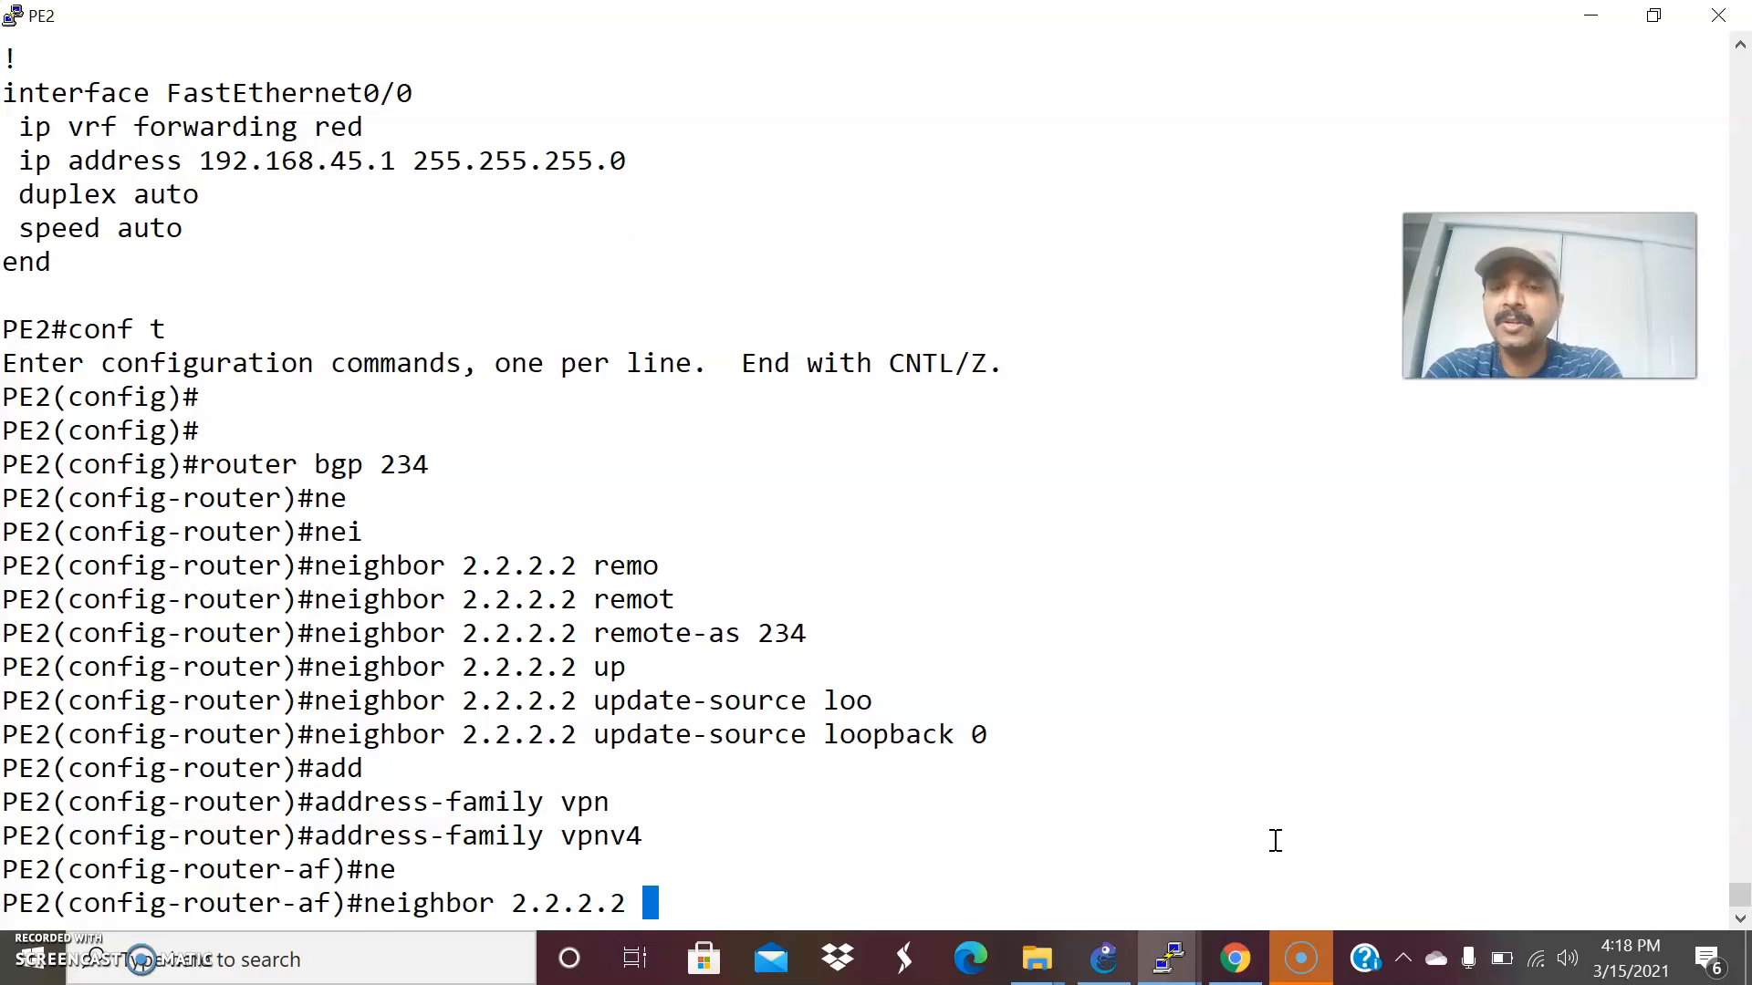
text(2.2.2.2 ac)
key(Tab)
key(Return)
key(Return)
key(Return)
key(ctrl+z)
key(Return)
key(Return)
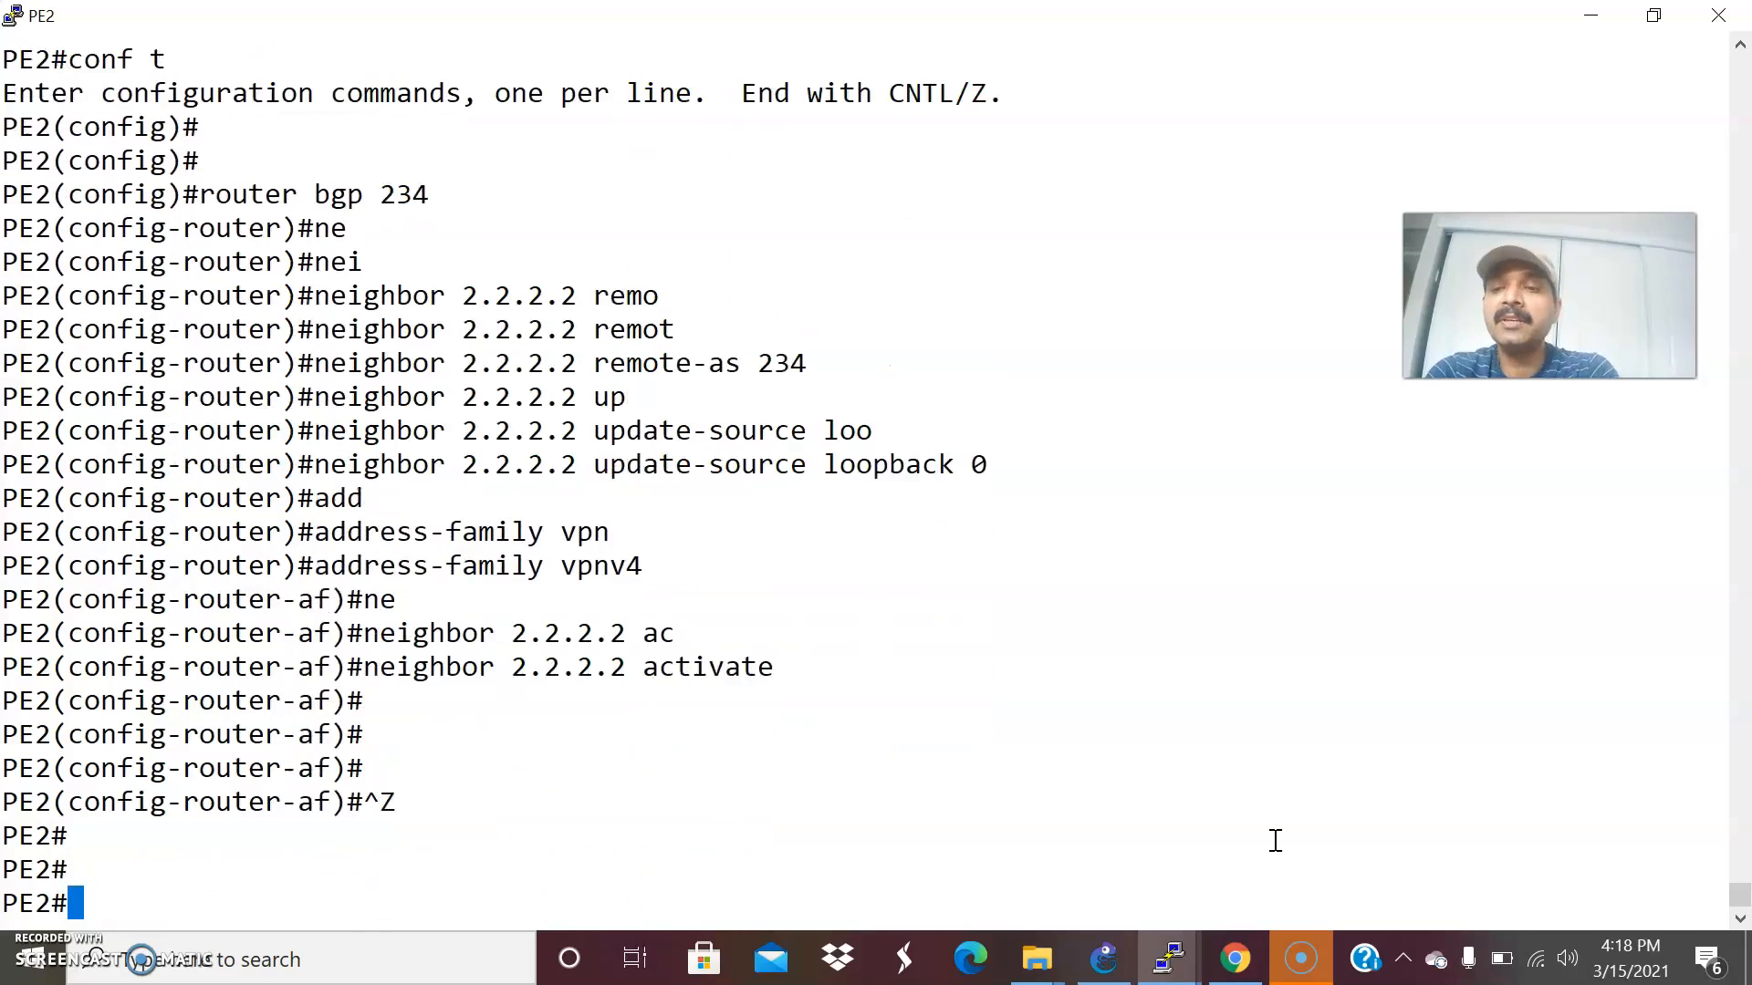
key(Return)
key(Return)
key(Return)
key(Return)
key(Return)
key(Return)
Consult the GNS3 topology, then return to PE1's console and enter its BGP configuration with router bgp 234.
key(alt+Tab)
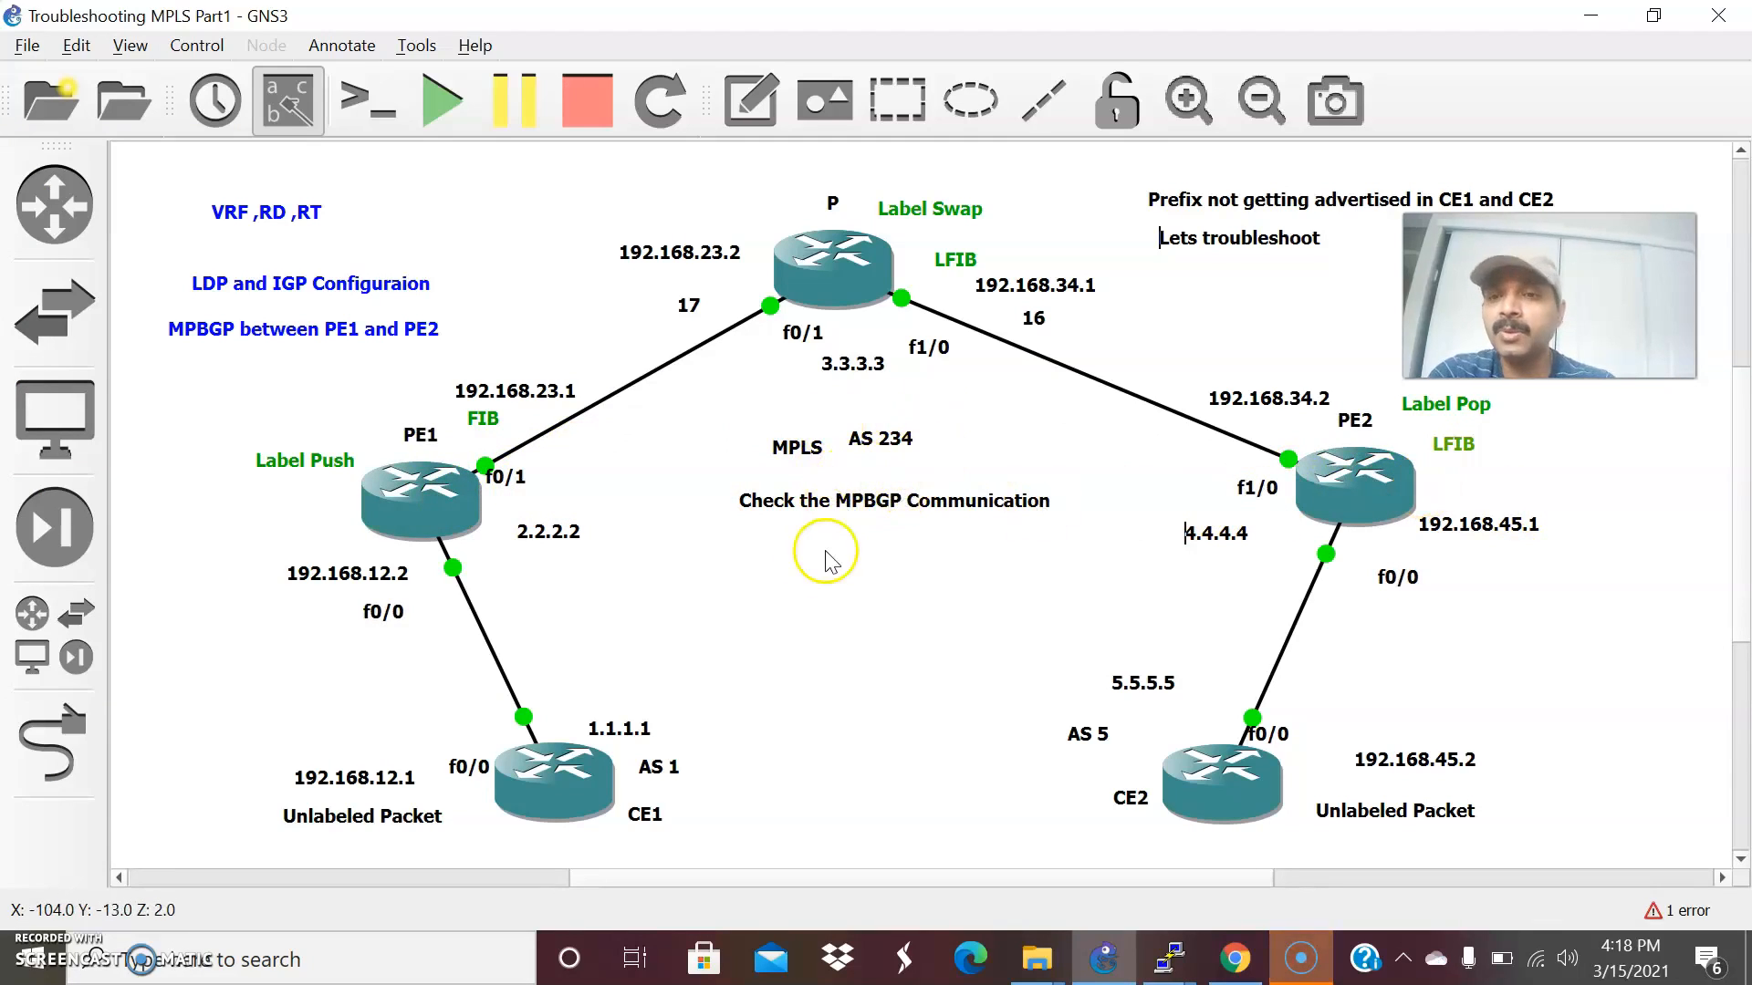
key(alt+Tab)
mouse_move(1159, 953)
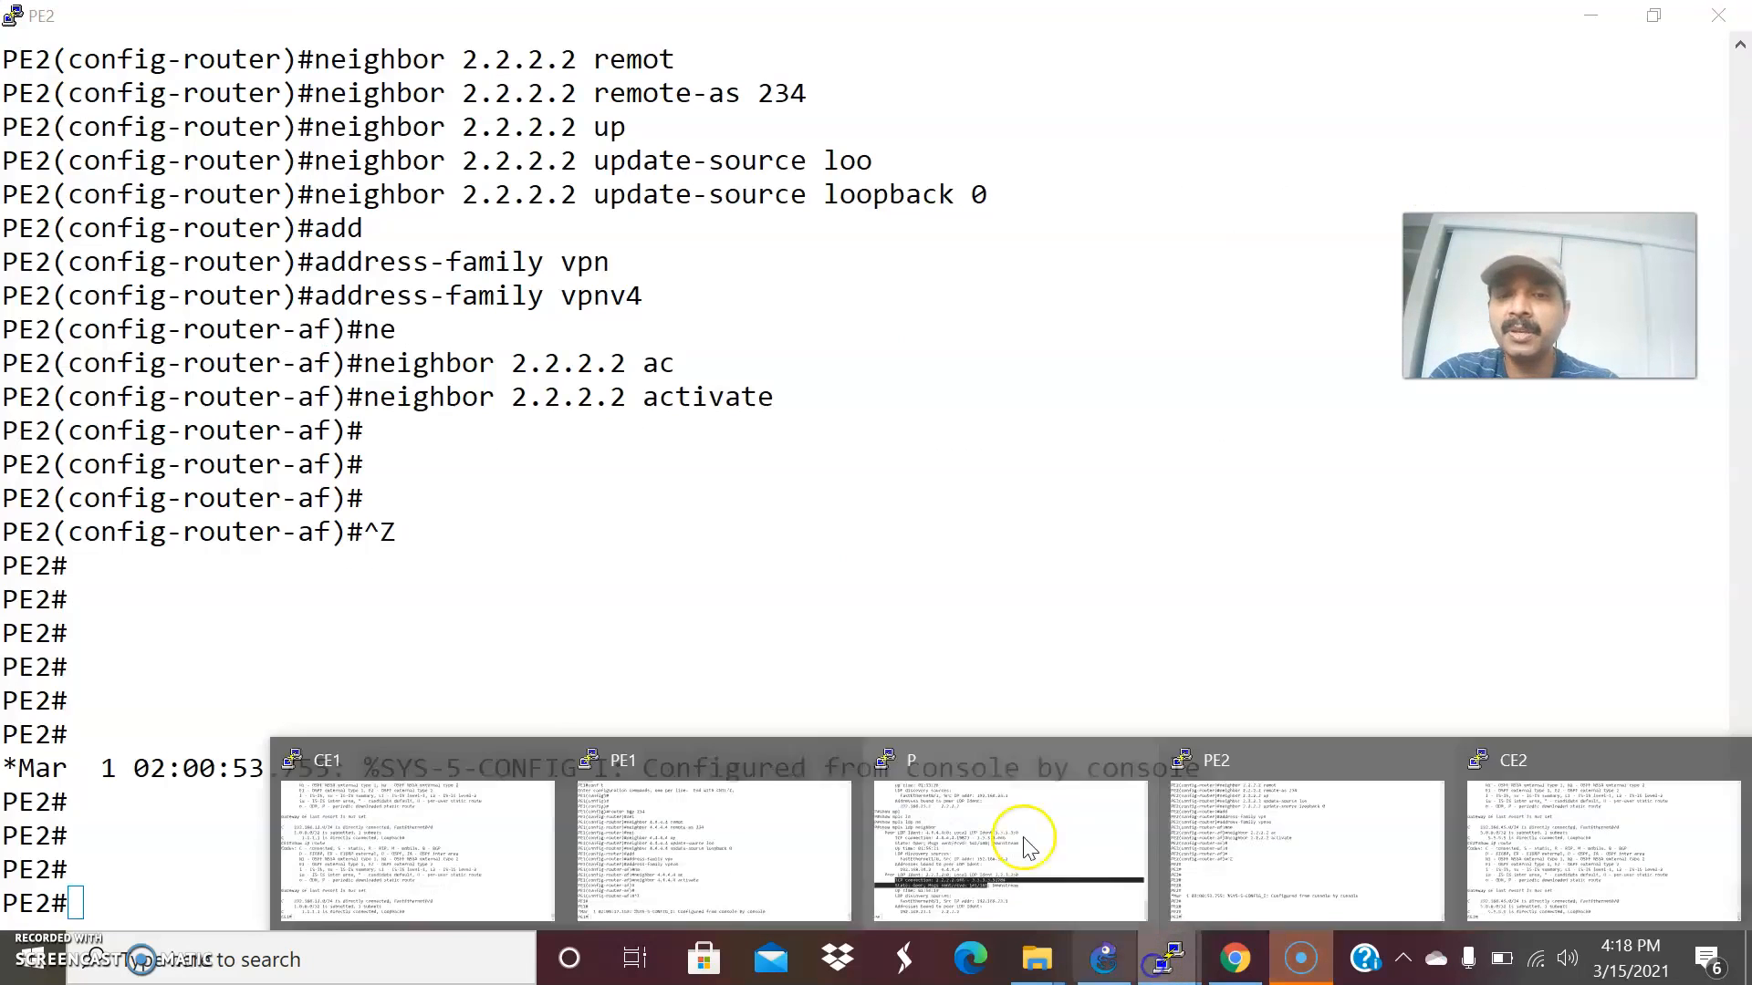
click(672, 840)
text(conf t)
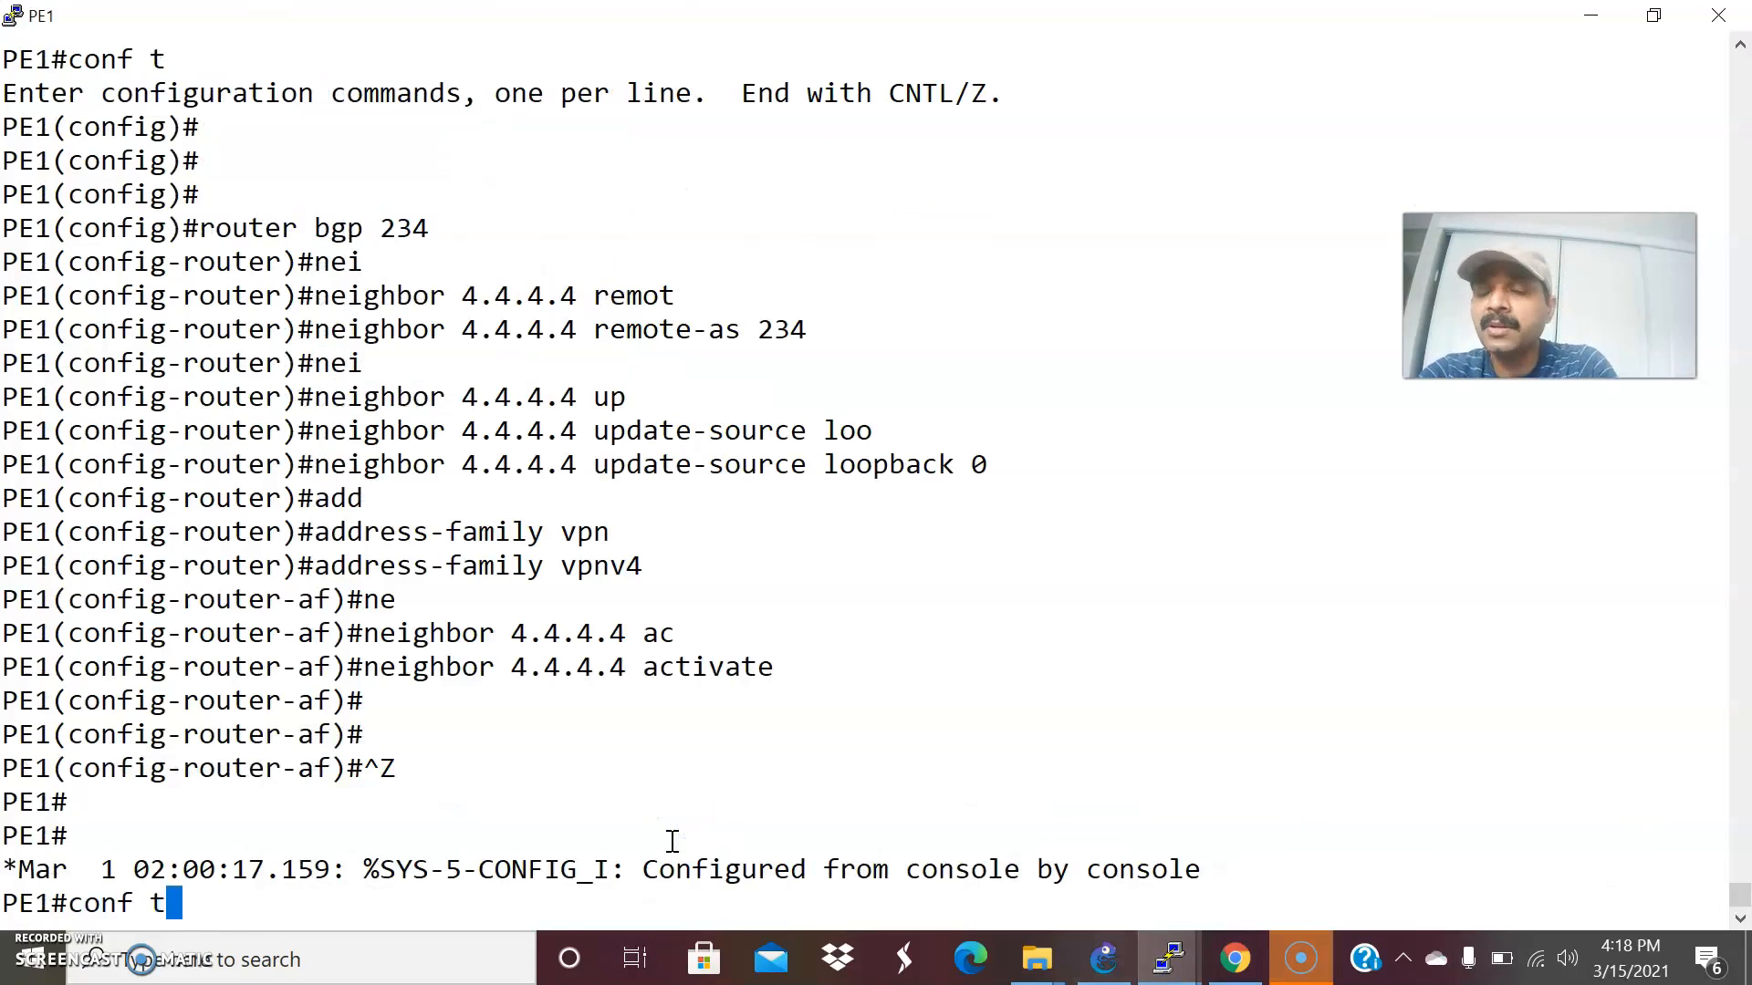
key(Return)
key(Return)
key(Return)
text(router bgp 234)
key(Return)
Enter the IPv4 address family under PE1's BGP process with address-family ipv4.
text(add)
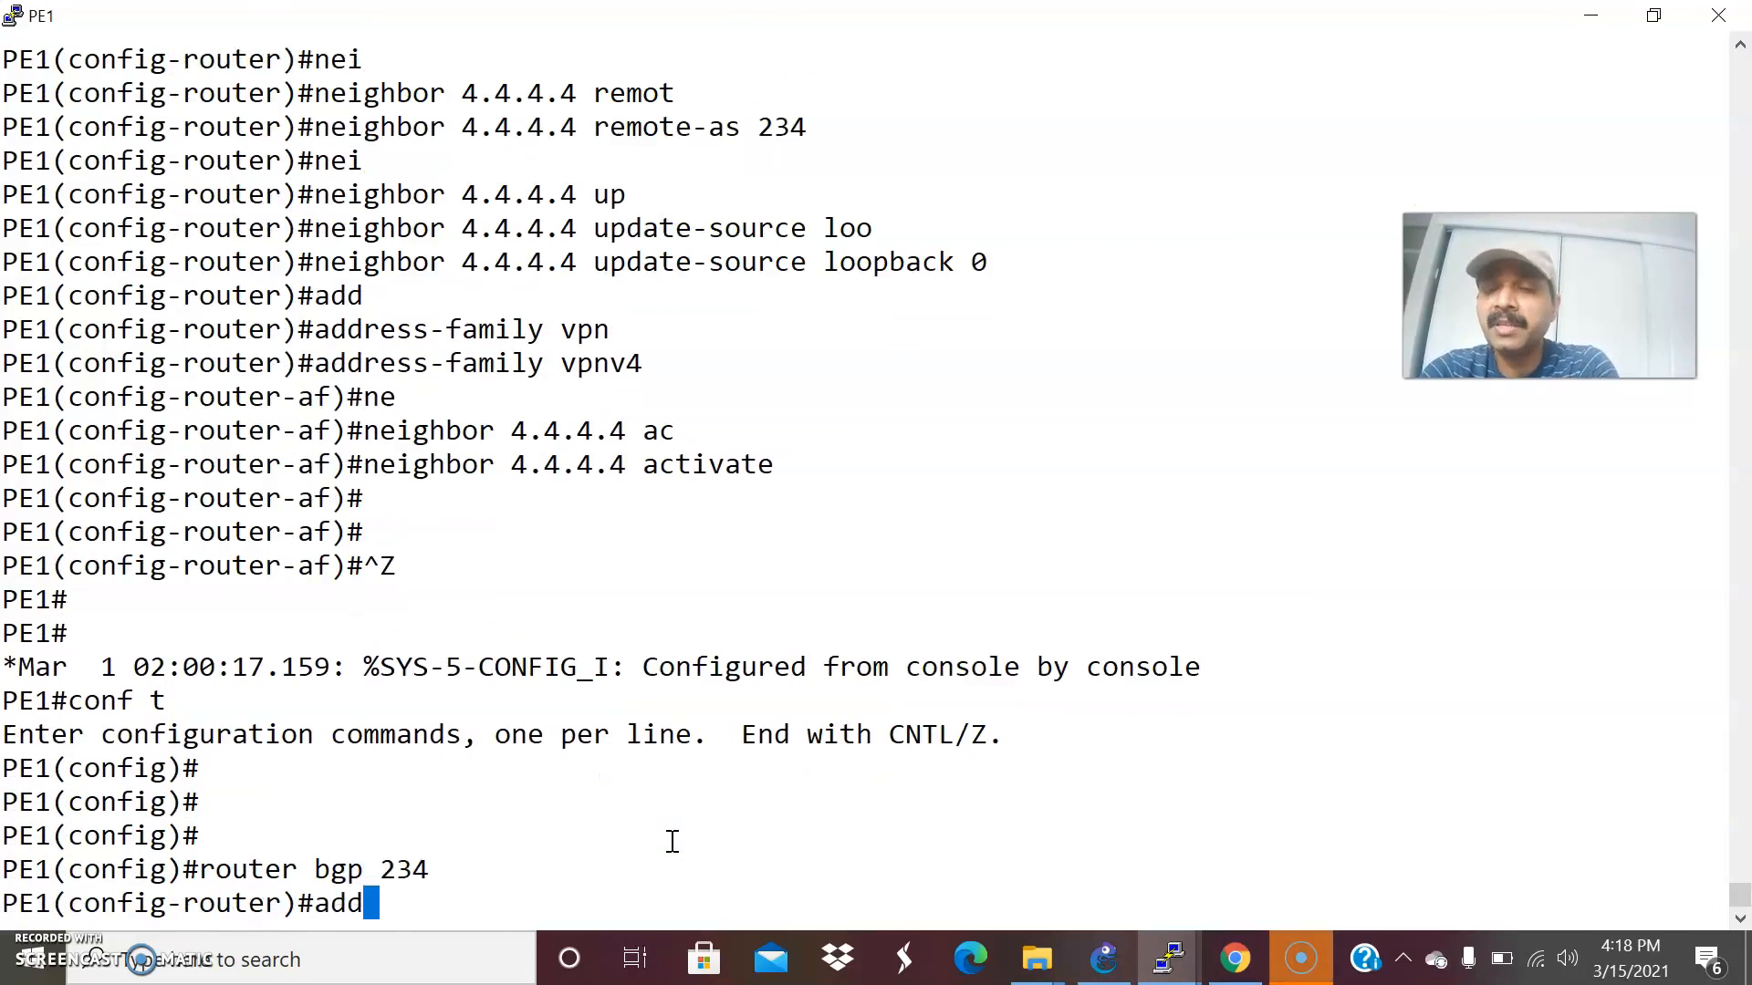
key(Tab)
text(ip)
key(Return)
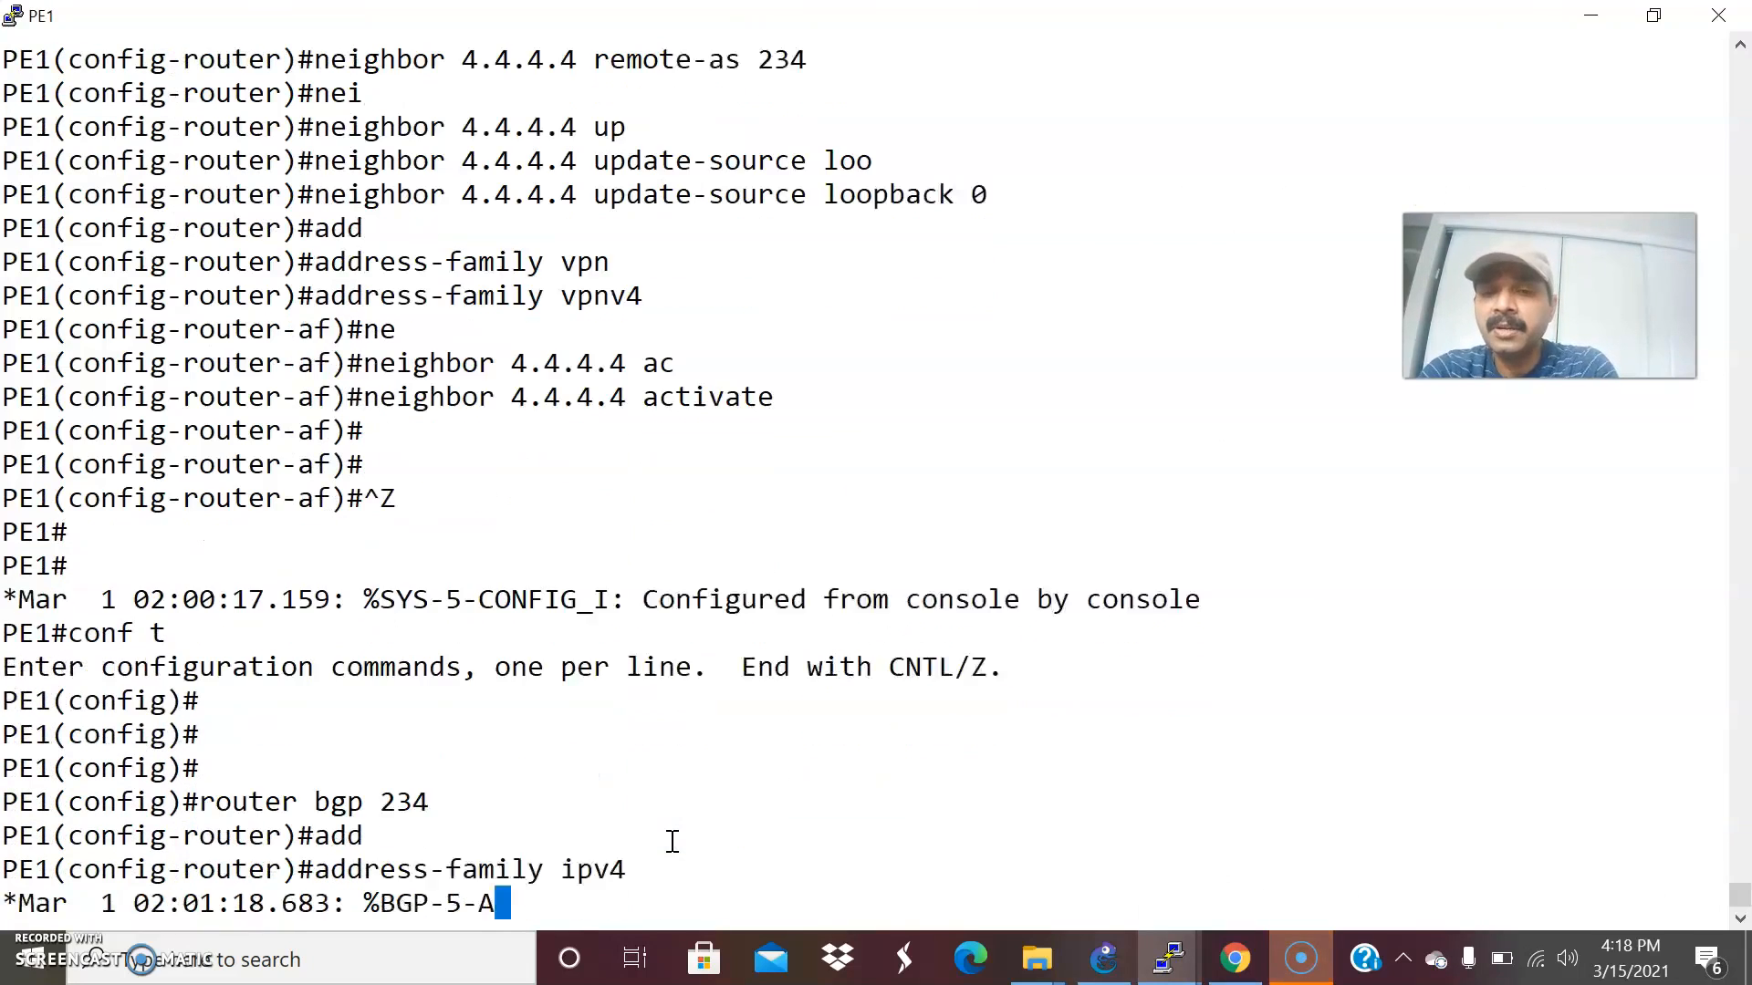
Deactivate the peer in PE1's IPv4 address family with no neighbor 4.4.4.4 activate, exit configuration and review the entered BGP commands.
text(no ne)
key(Tab)
text(i)
key(Tab)
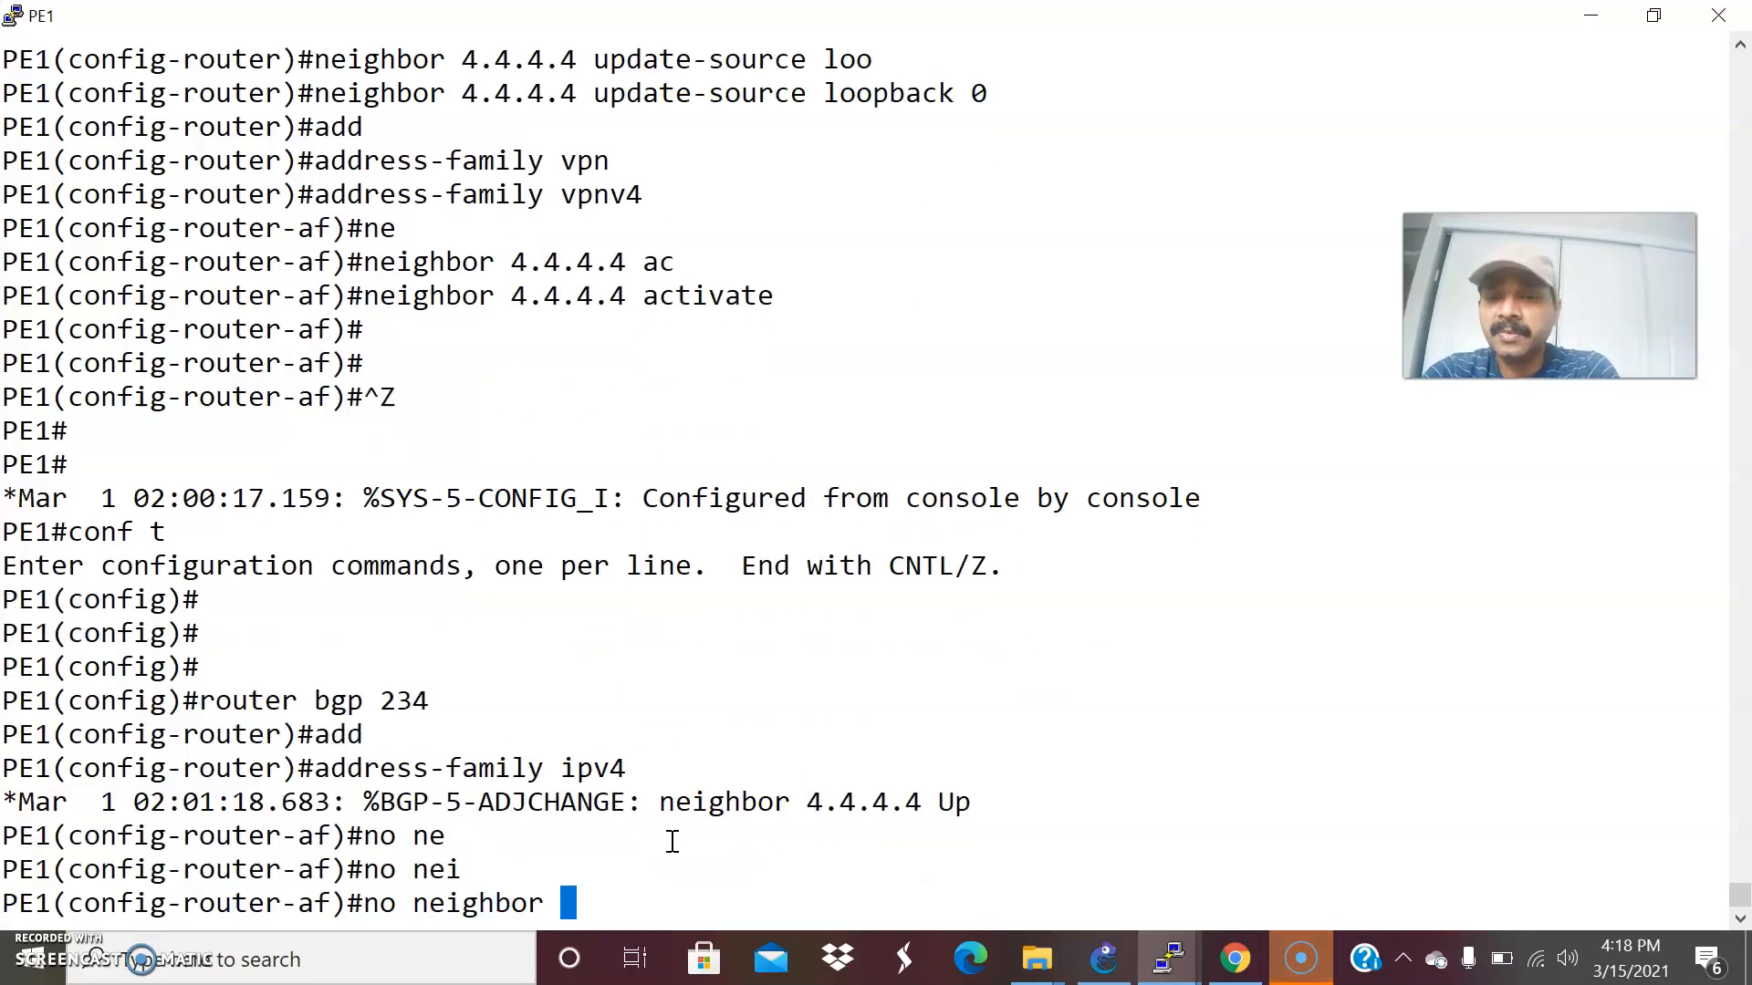
text(4.4.4.4 ac)
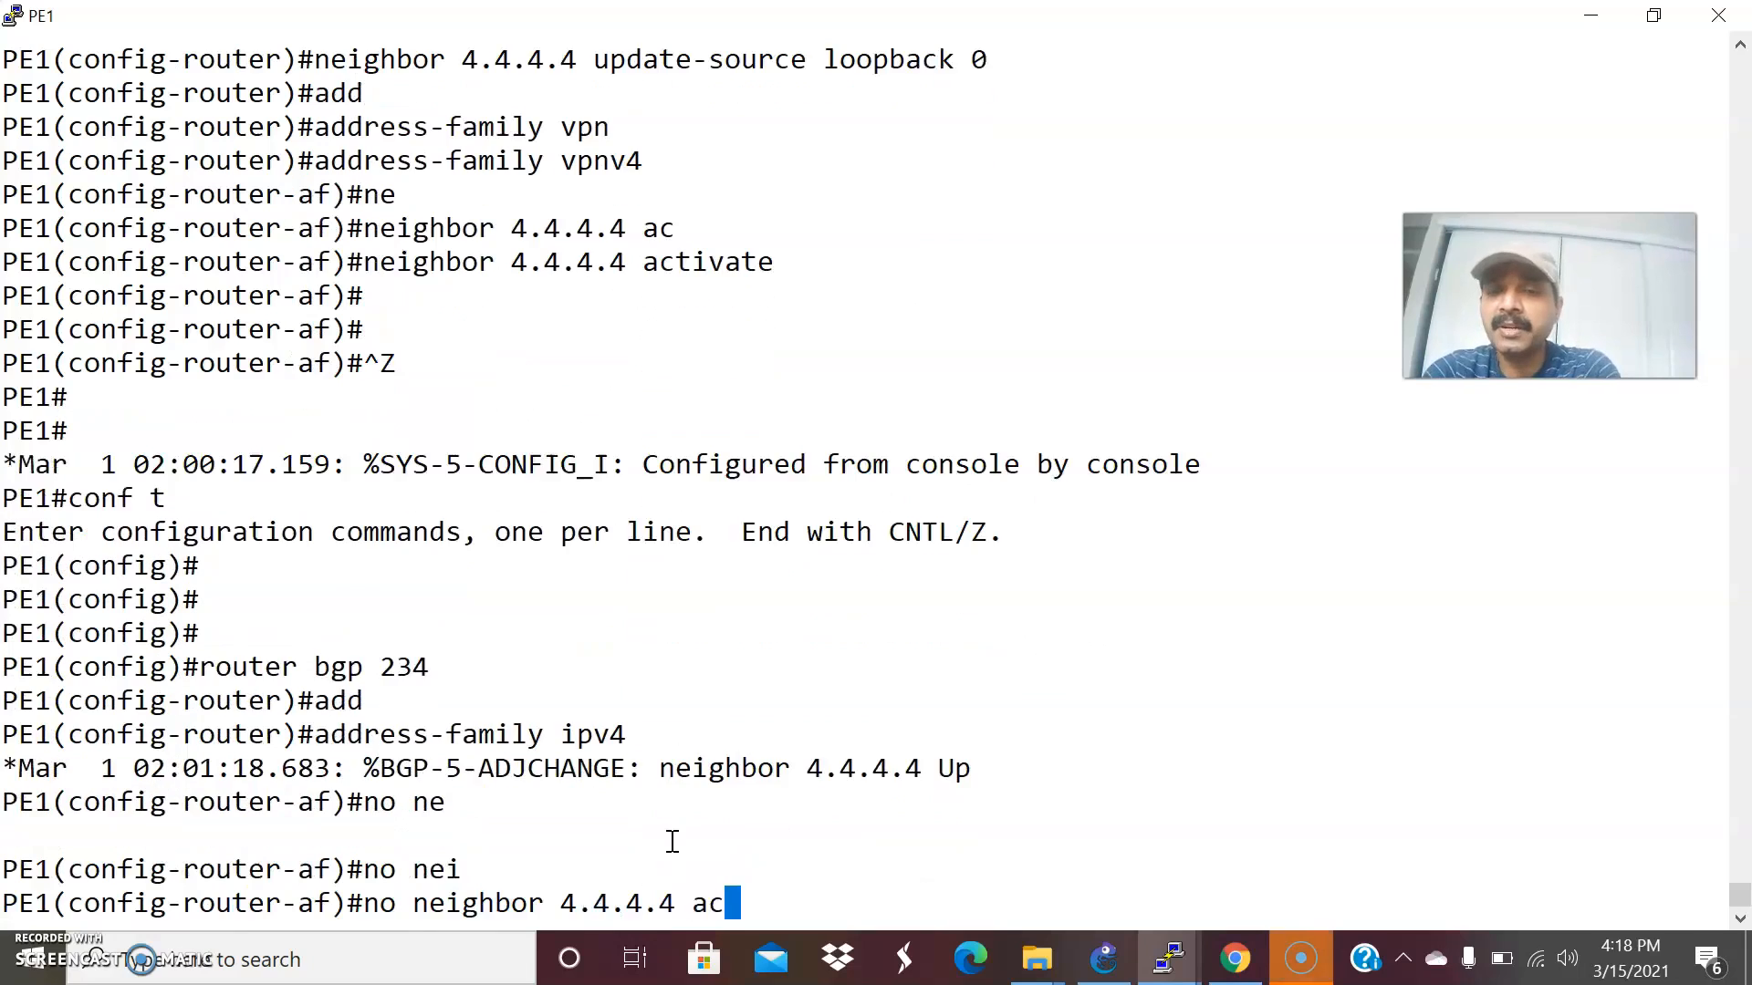
key(Tab)
key(Return)
key(Return)
key(Return)
key(ctrl+z)
key(Return)
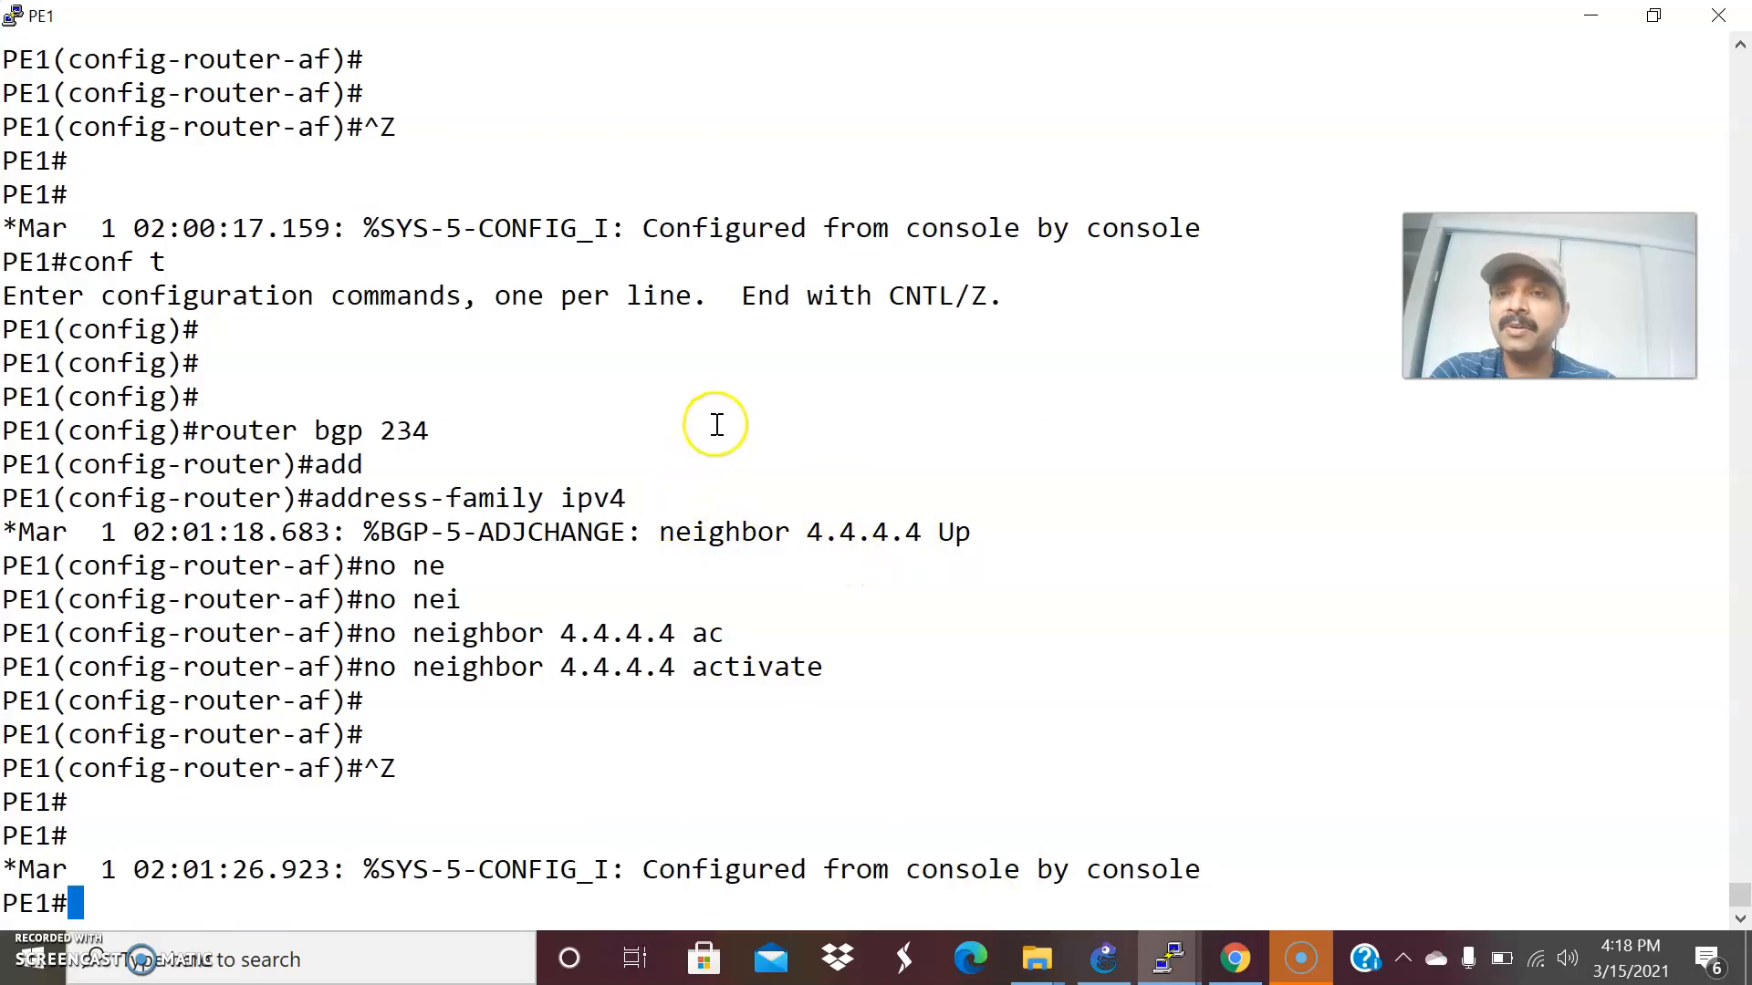
scroll(775, 634, up, 3)
scroll(736, 598, up, 9)
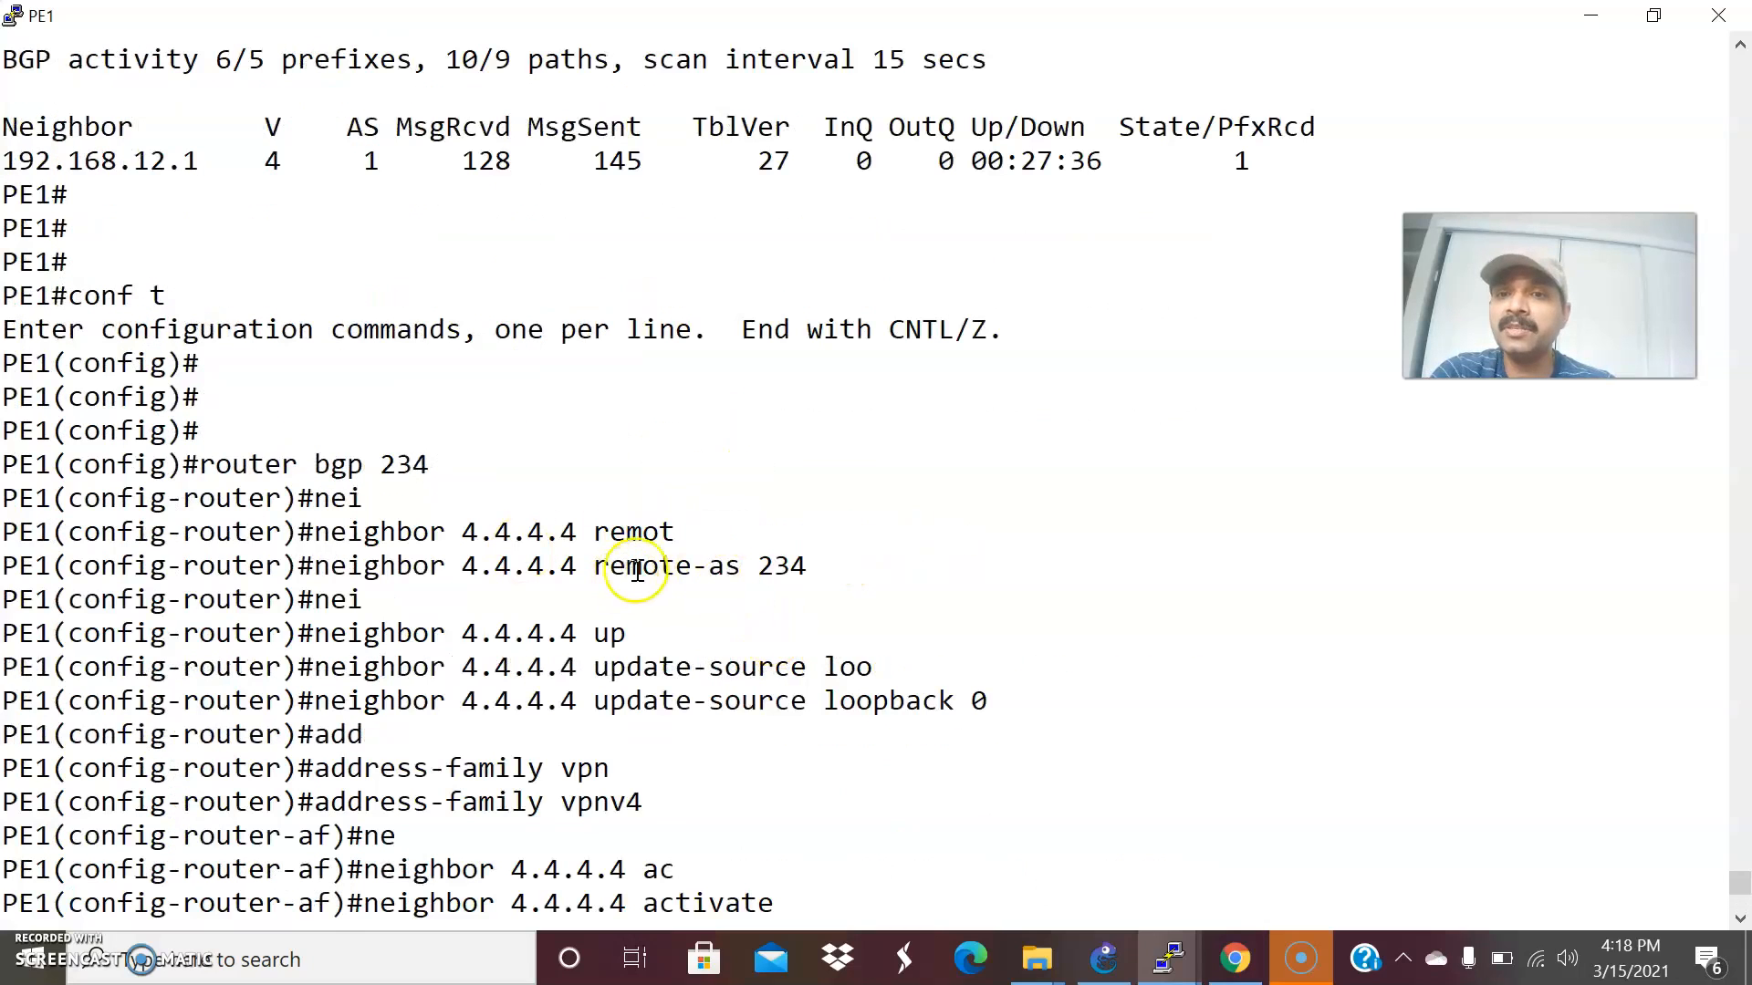
scroll(639, 801, down, 10)
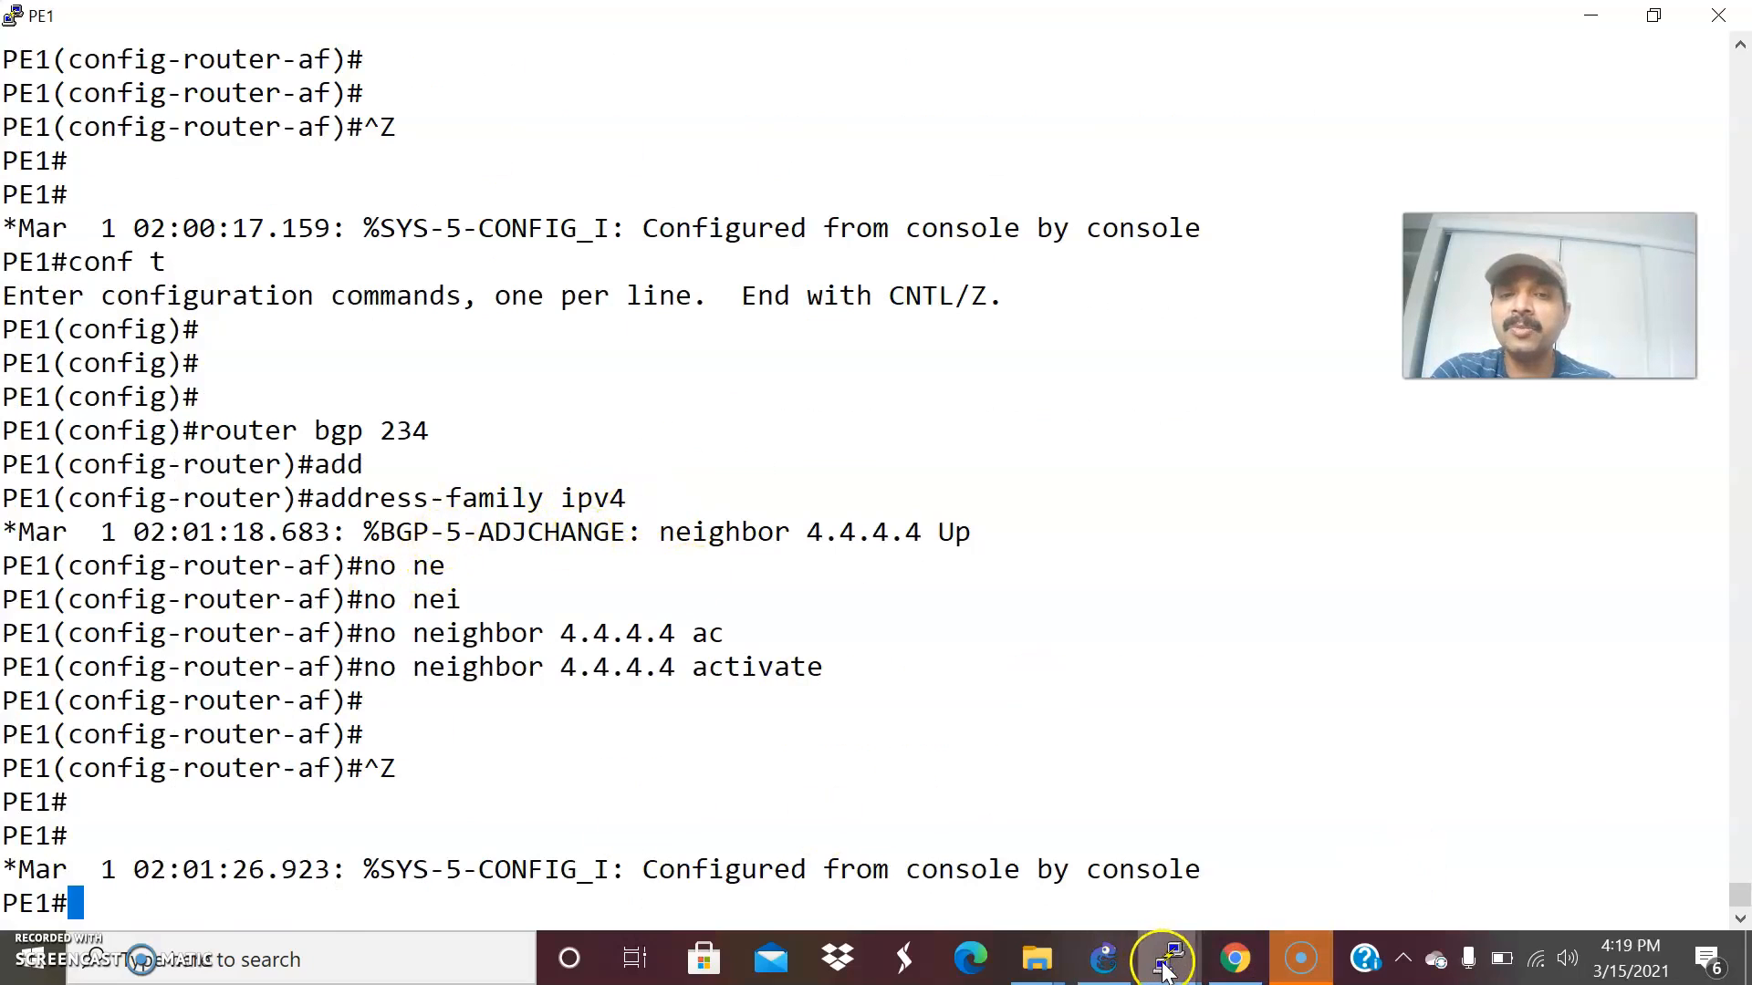
Switch to PE2's console and enter its BGP configuration from global configuration mode with router bgp 234.
mouse_move(1163, 969)
click(1262, 860)
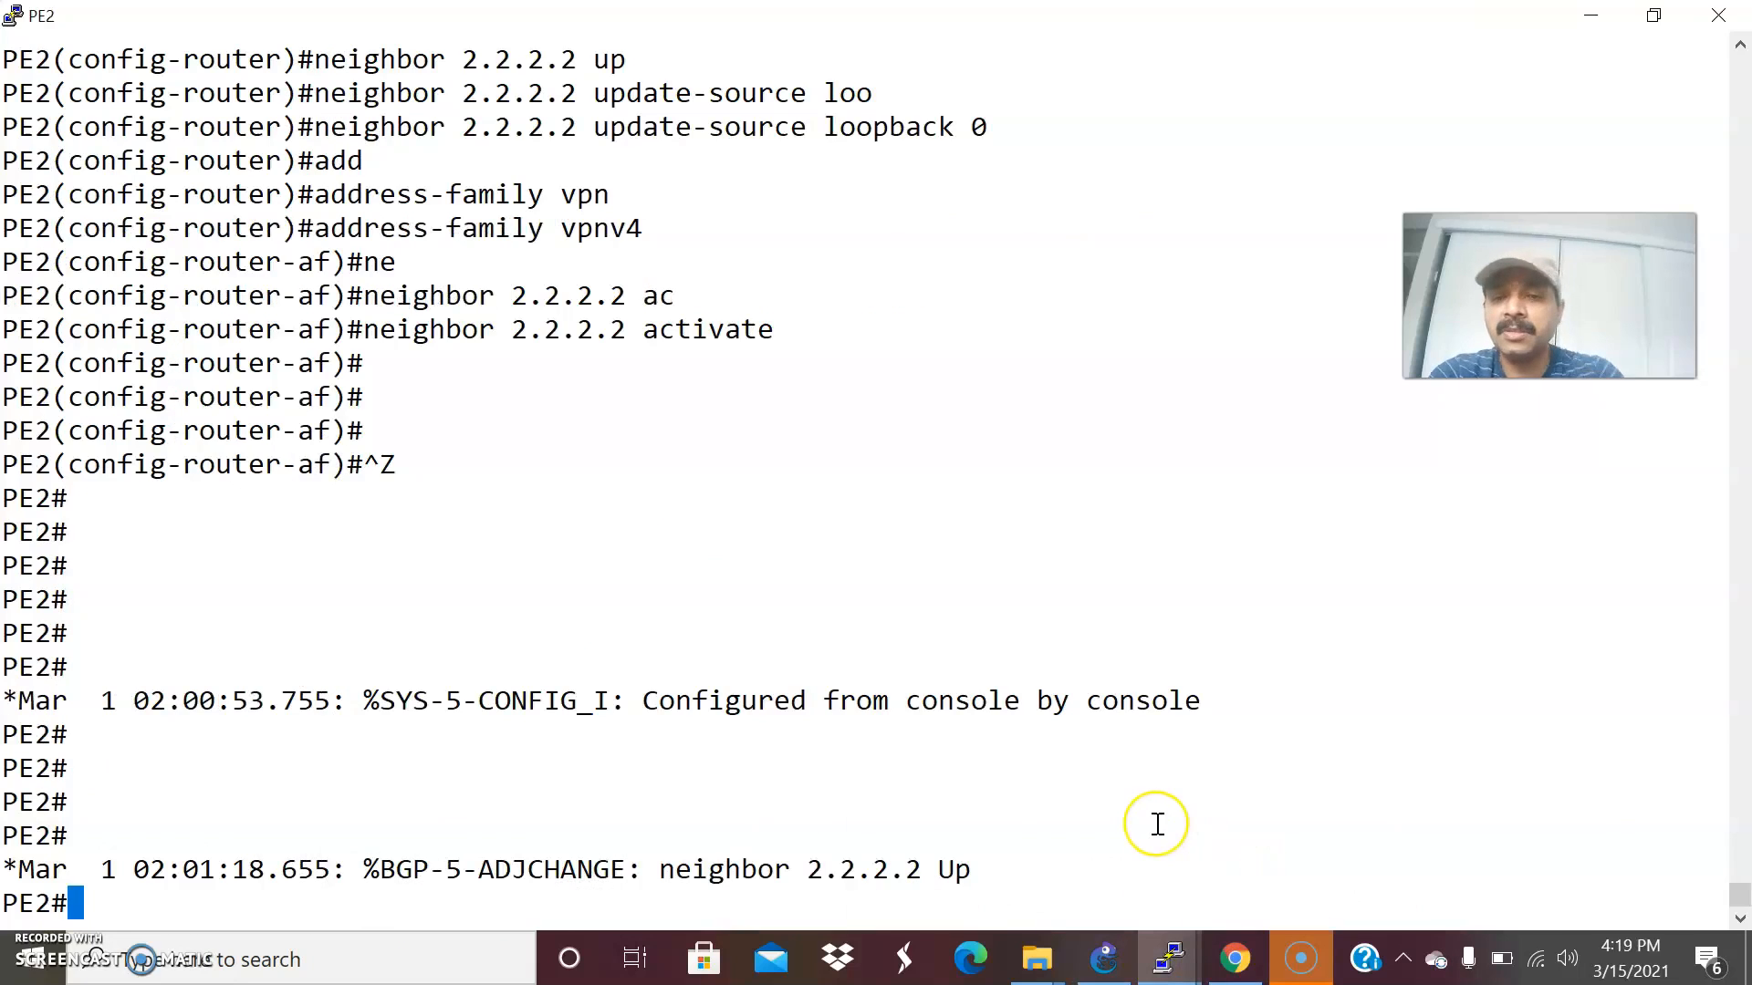
text(conf t)
key(Return)
key(Return)
key(Return)
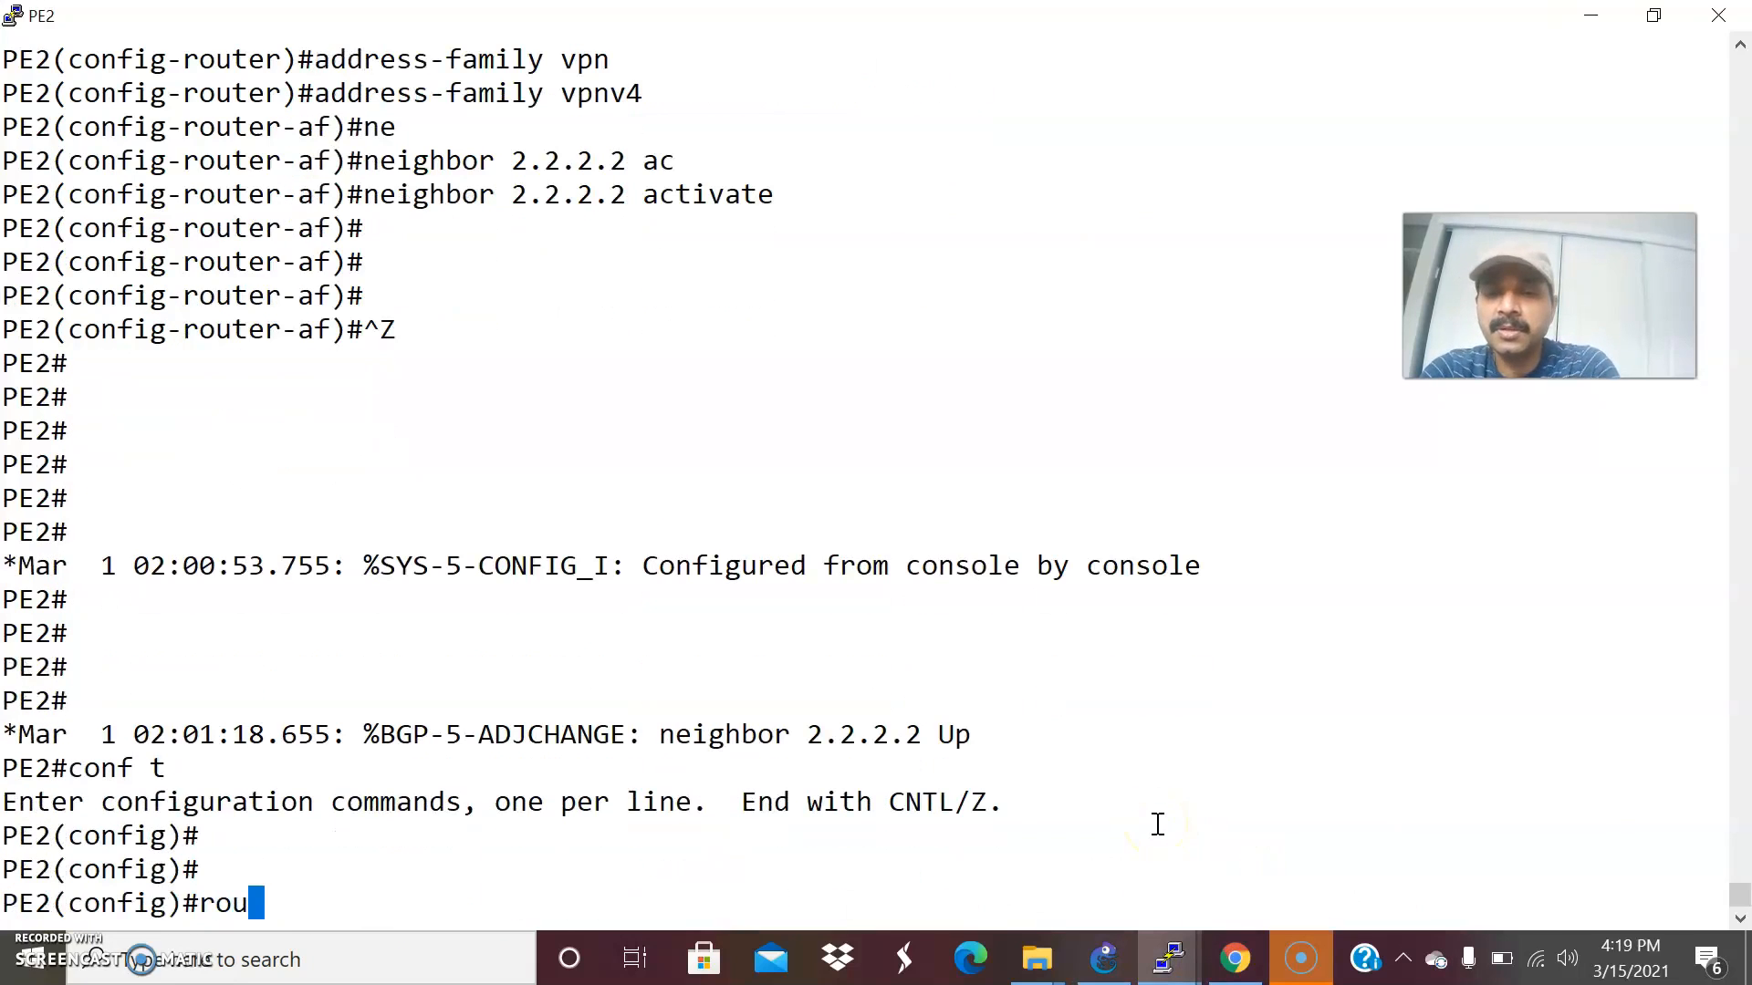
text(router bgp 234)
key(Return)
Enter the IPv4 address family under PE2's BGP process with address-family ipv4.
text(add)
key(Tab)
text(ipv)
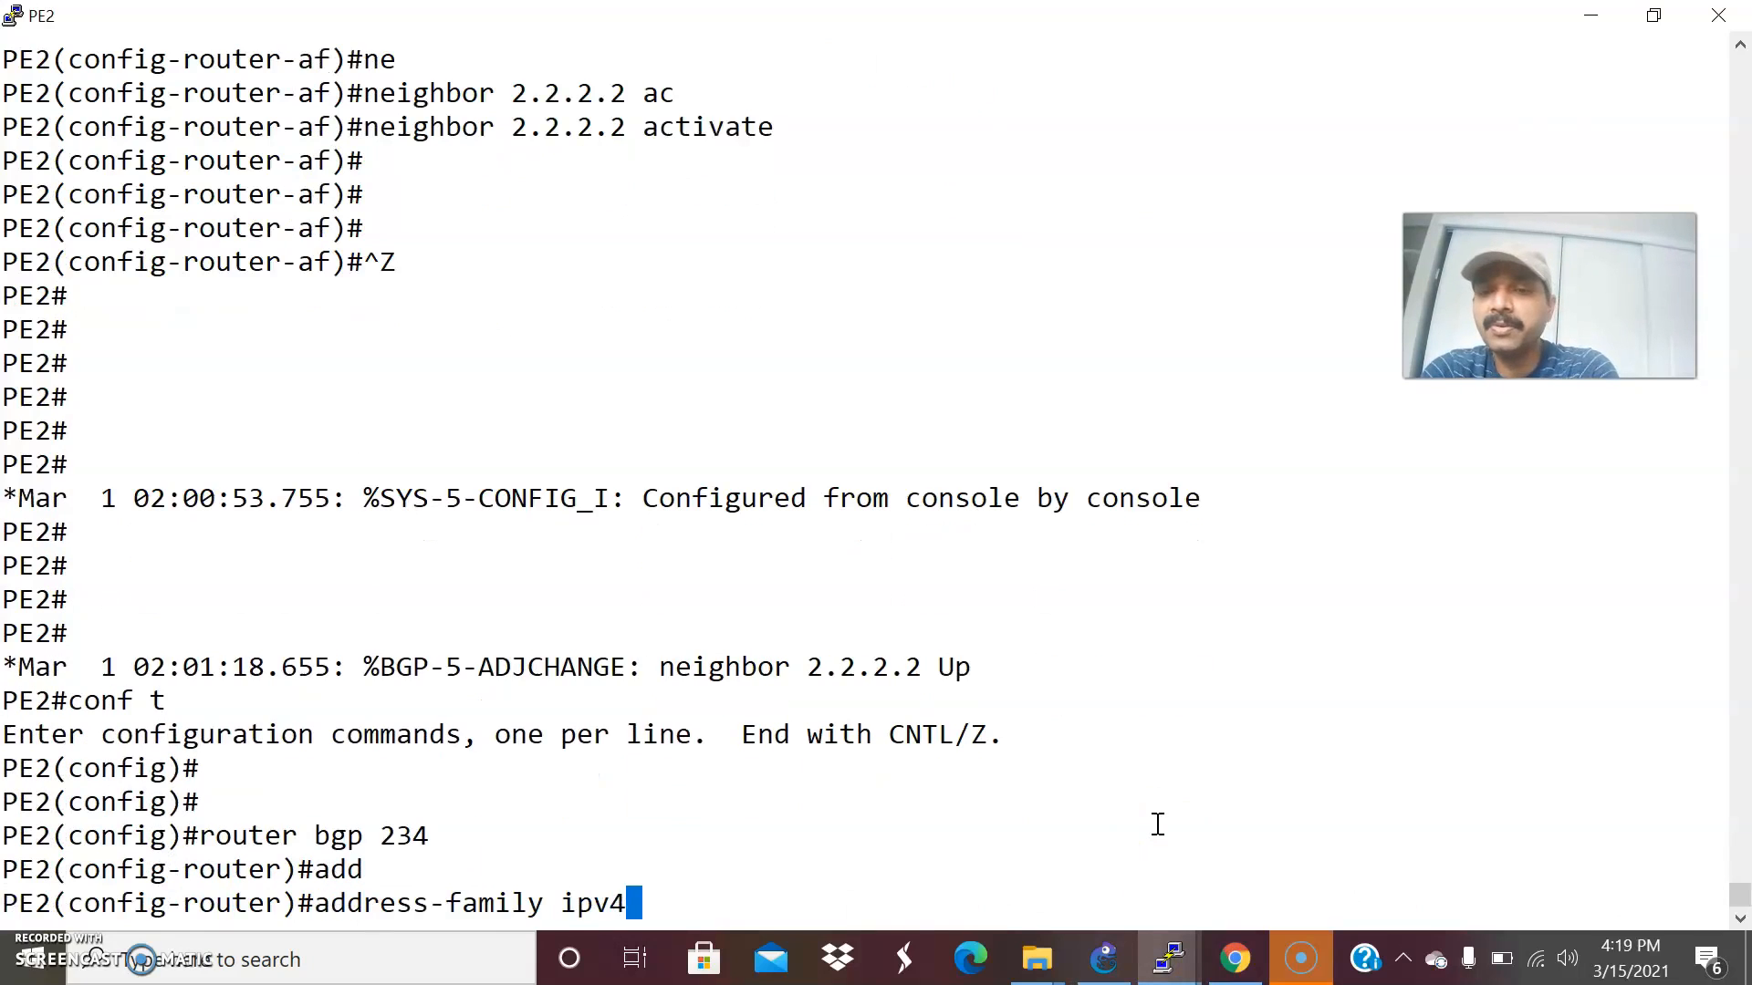
text(4)
key(Return)
Deactivate the peer in PE2's IPv4 address family with no neighbor 2.2.2.2 activate and return to privileged EXEC mode.
text(no ne)
key(Tab)
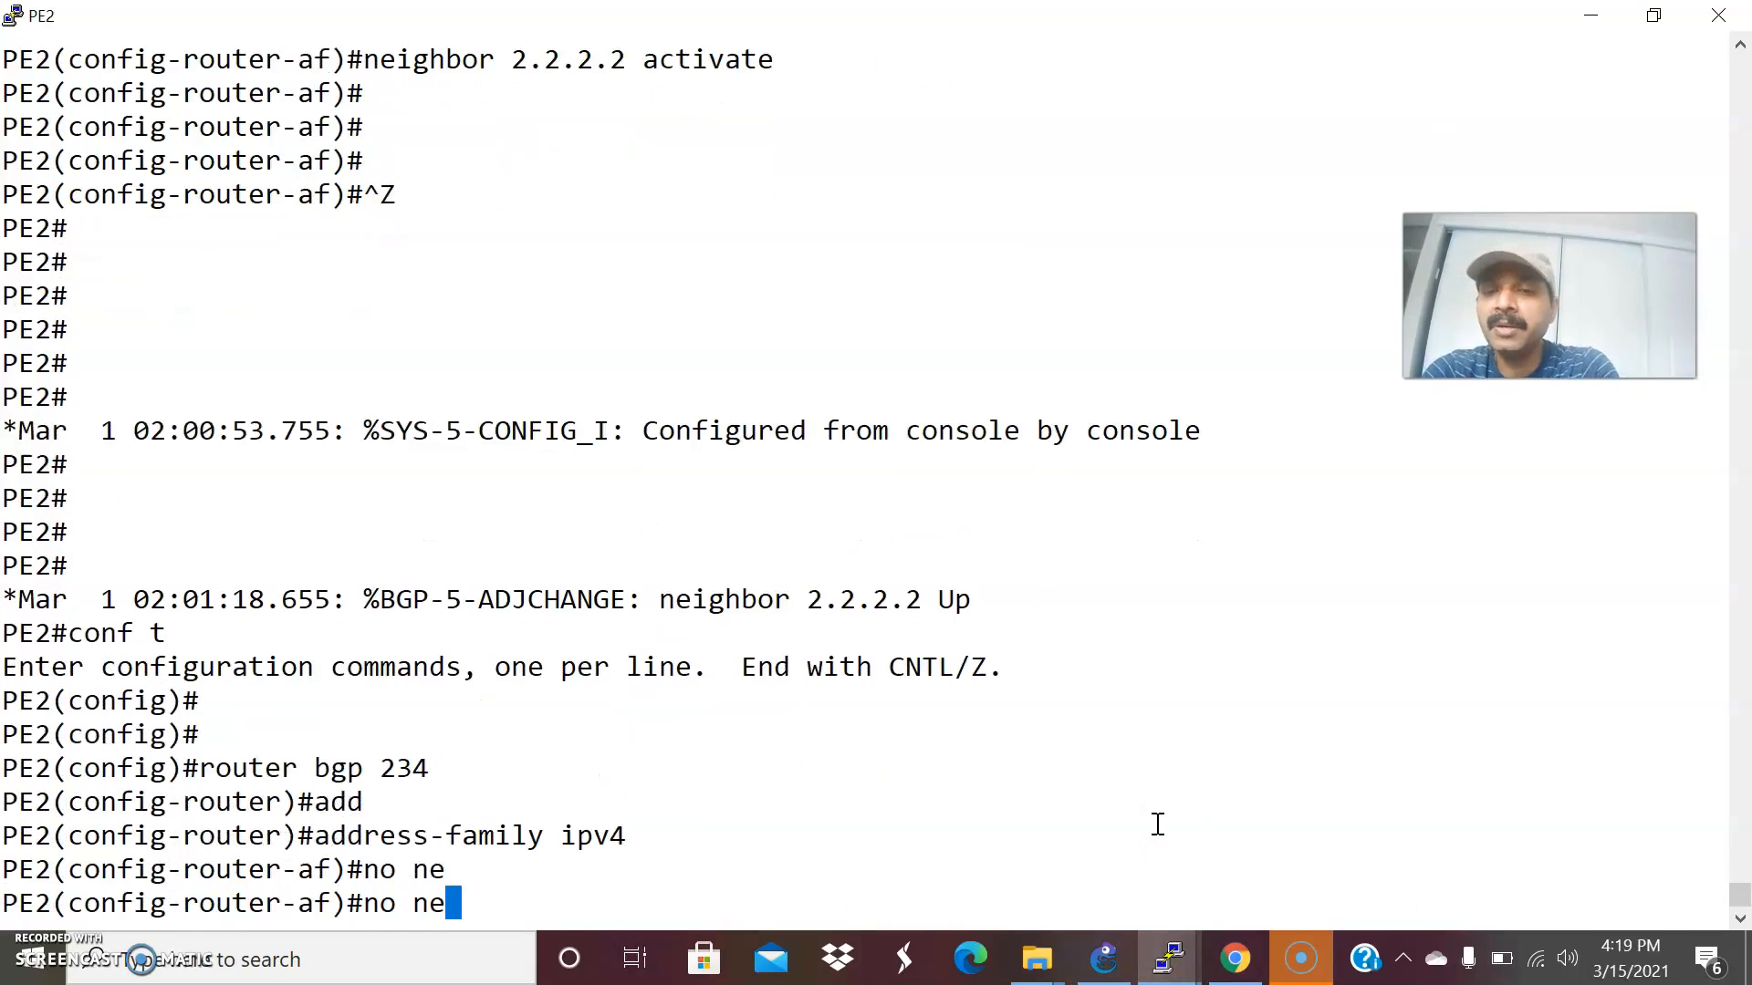
text(i)
key(Tab)
text(gh)
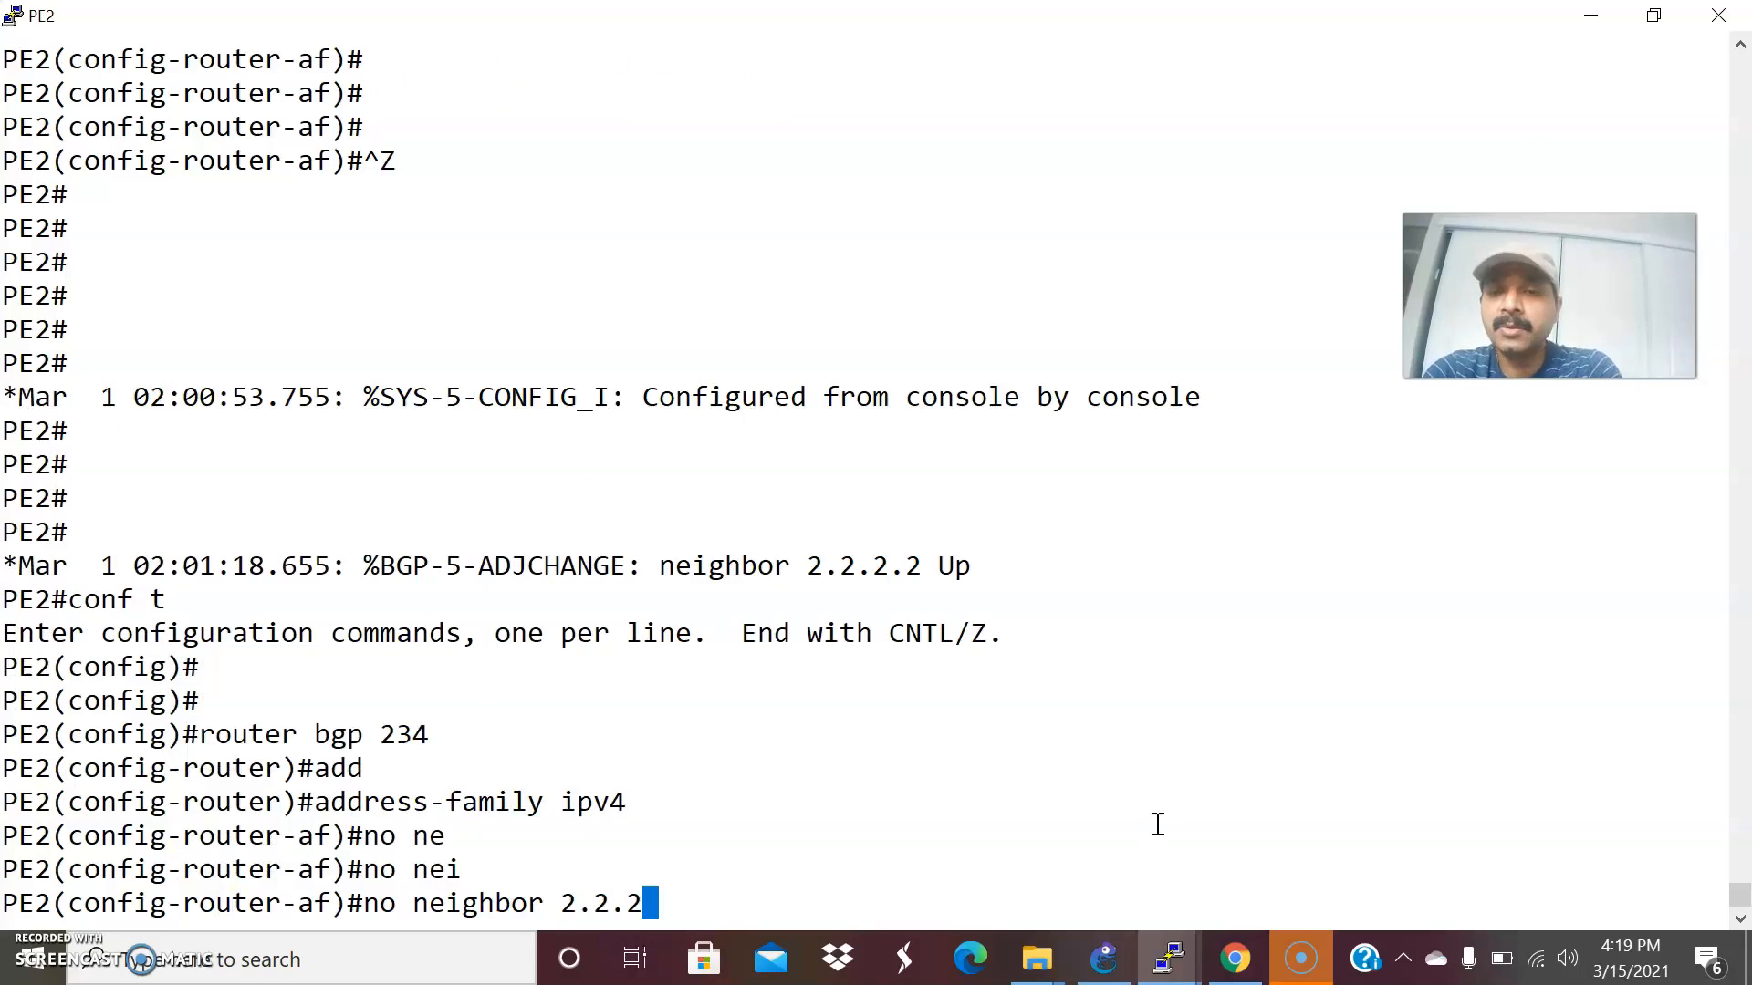
text(ac)
key(Tab)
key(Return)
key(Return)
key(Return)
key(ctrl+z)
key(Return)
key(Return)
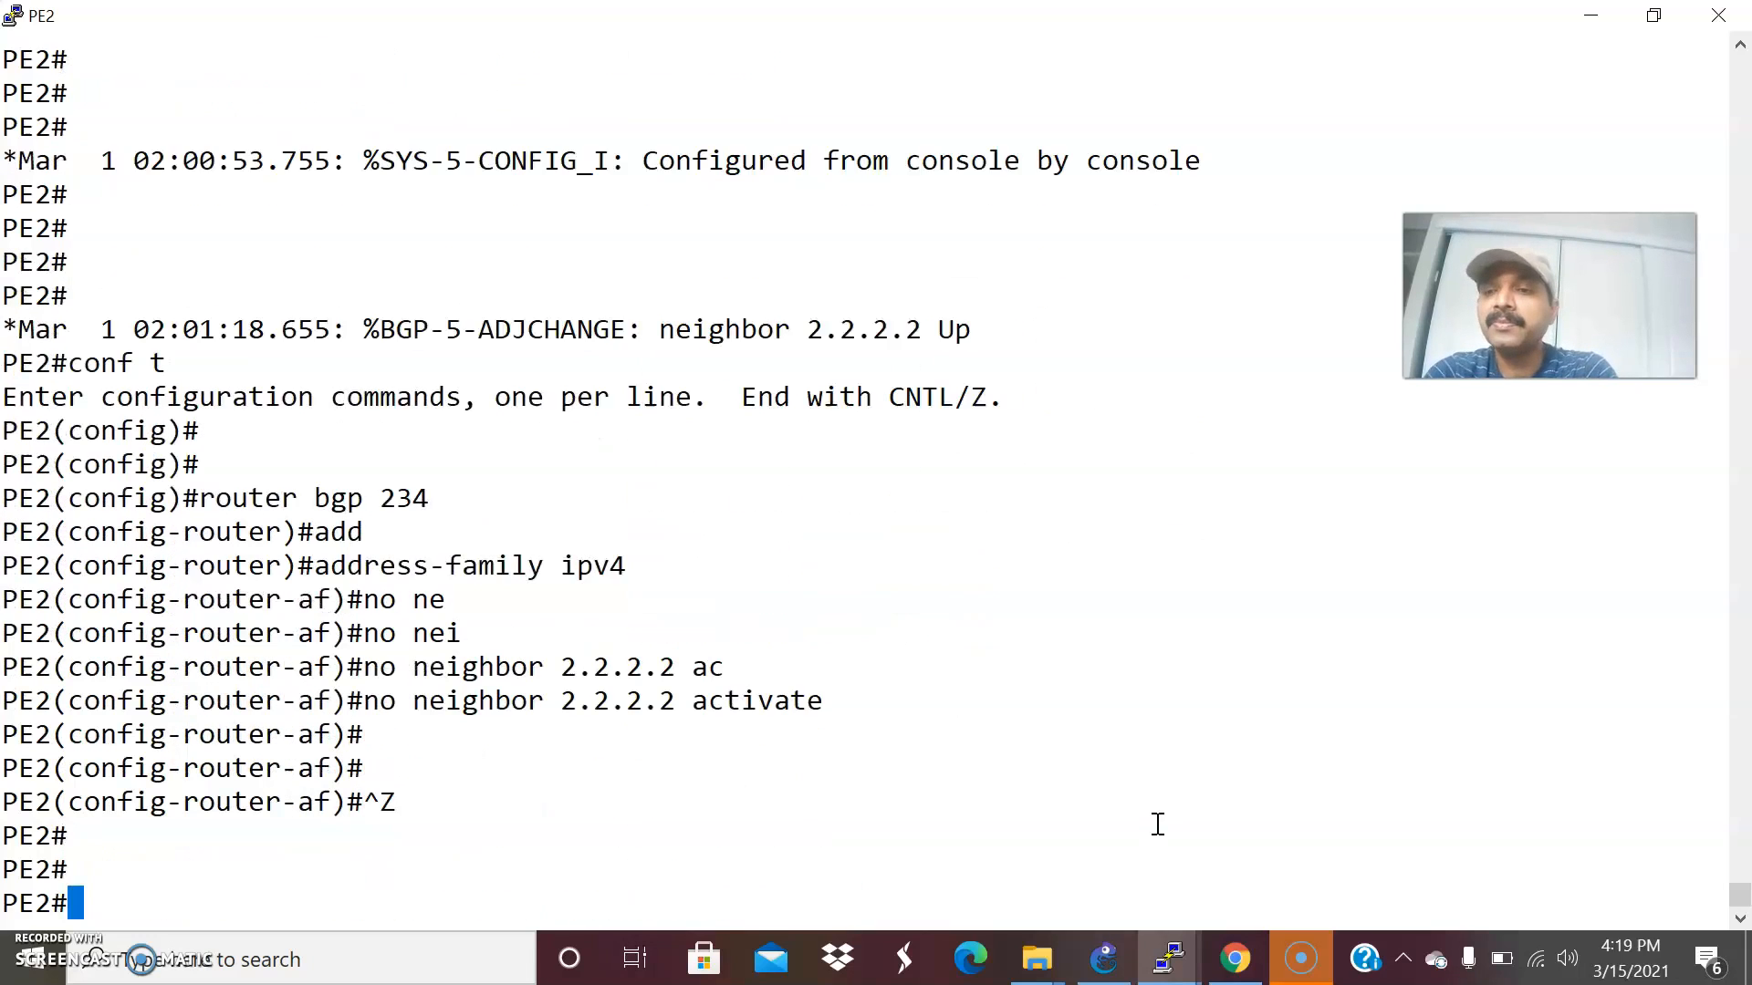
Check PE1's VPNv4 neighbors by running show bgp vpnv4 unicast all summary several times.
key(alt+Tab)
key(Return)
key(Return)
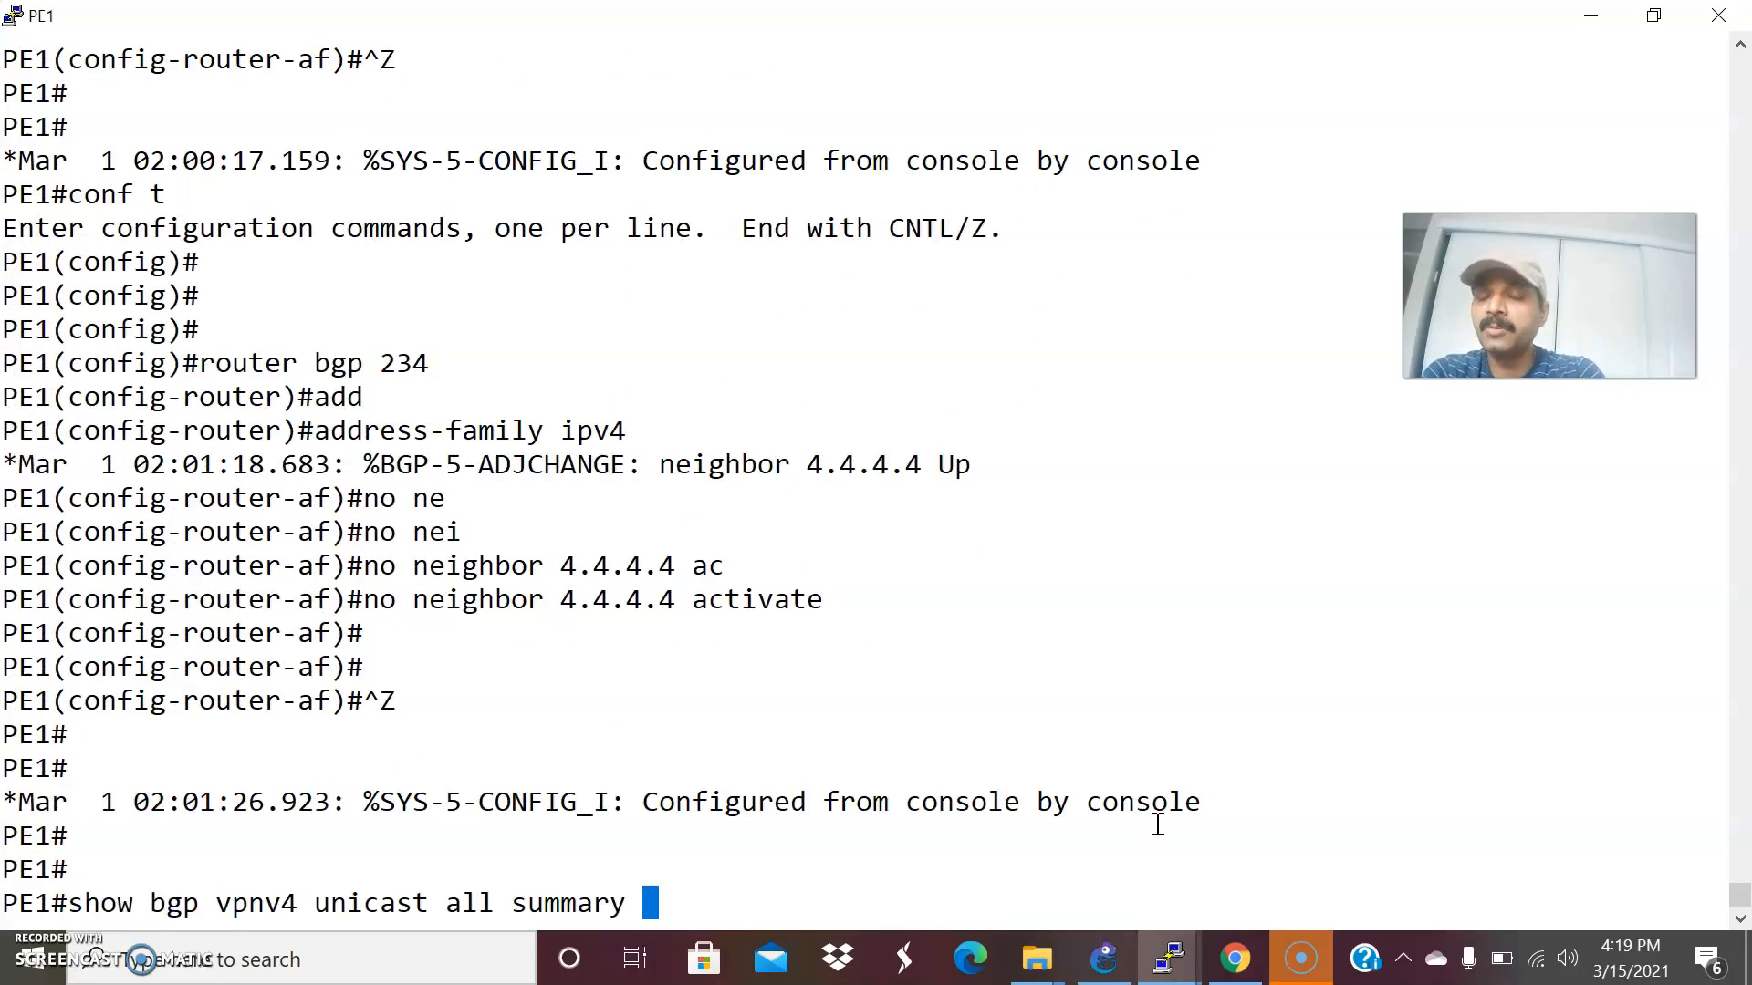
key(Return)
key(Up)
key(Return)
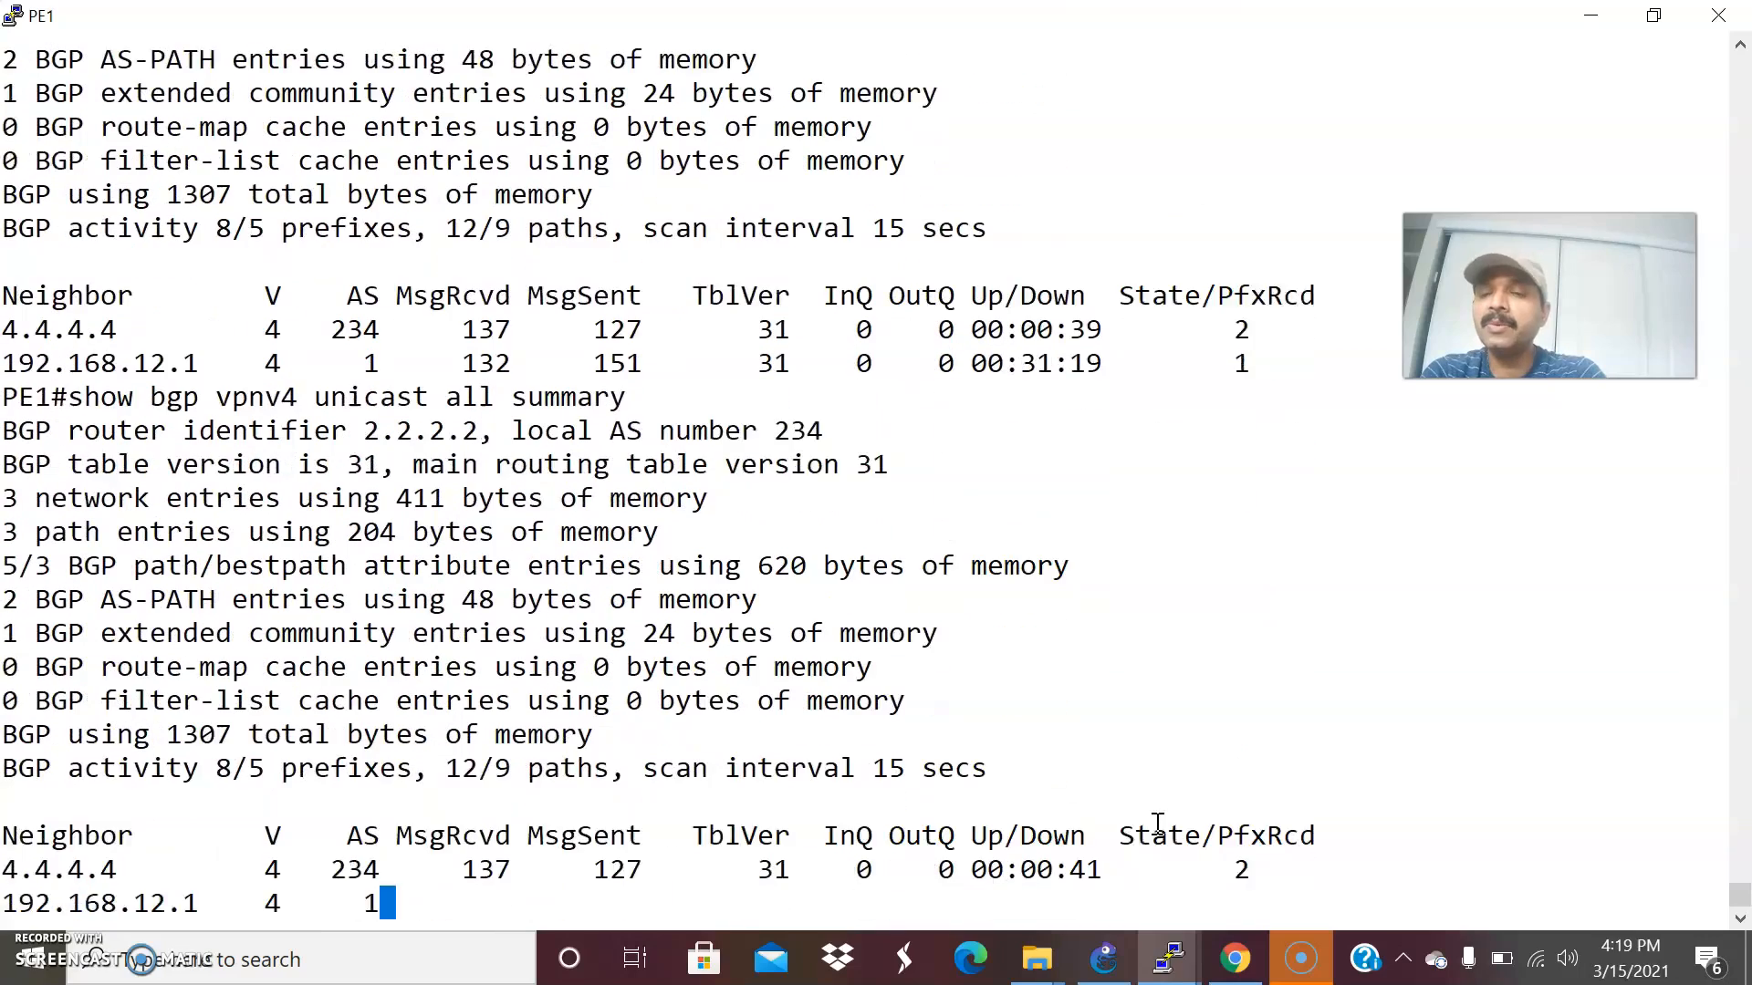
key(Up)
key(Return)
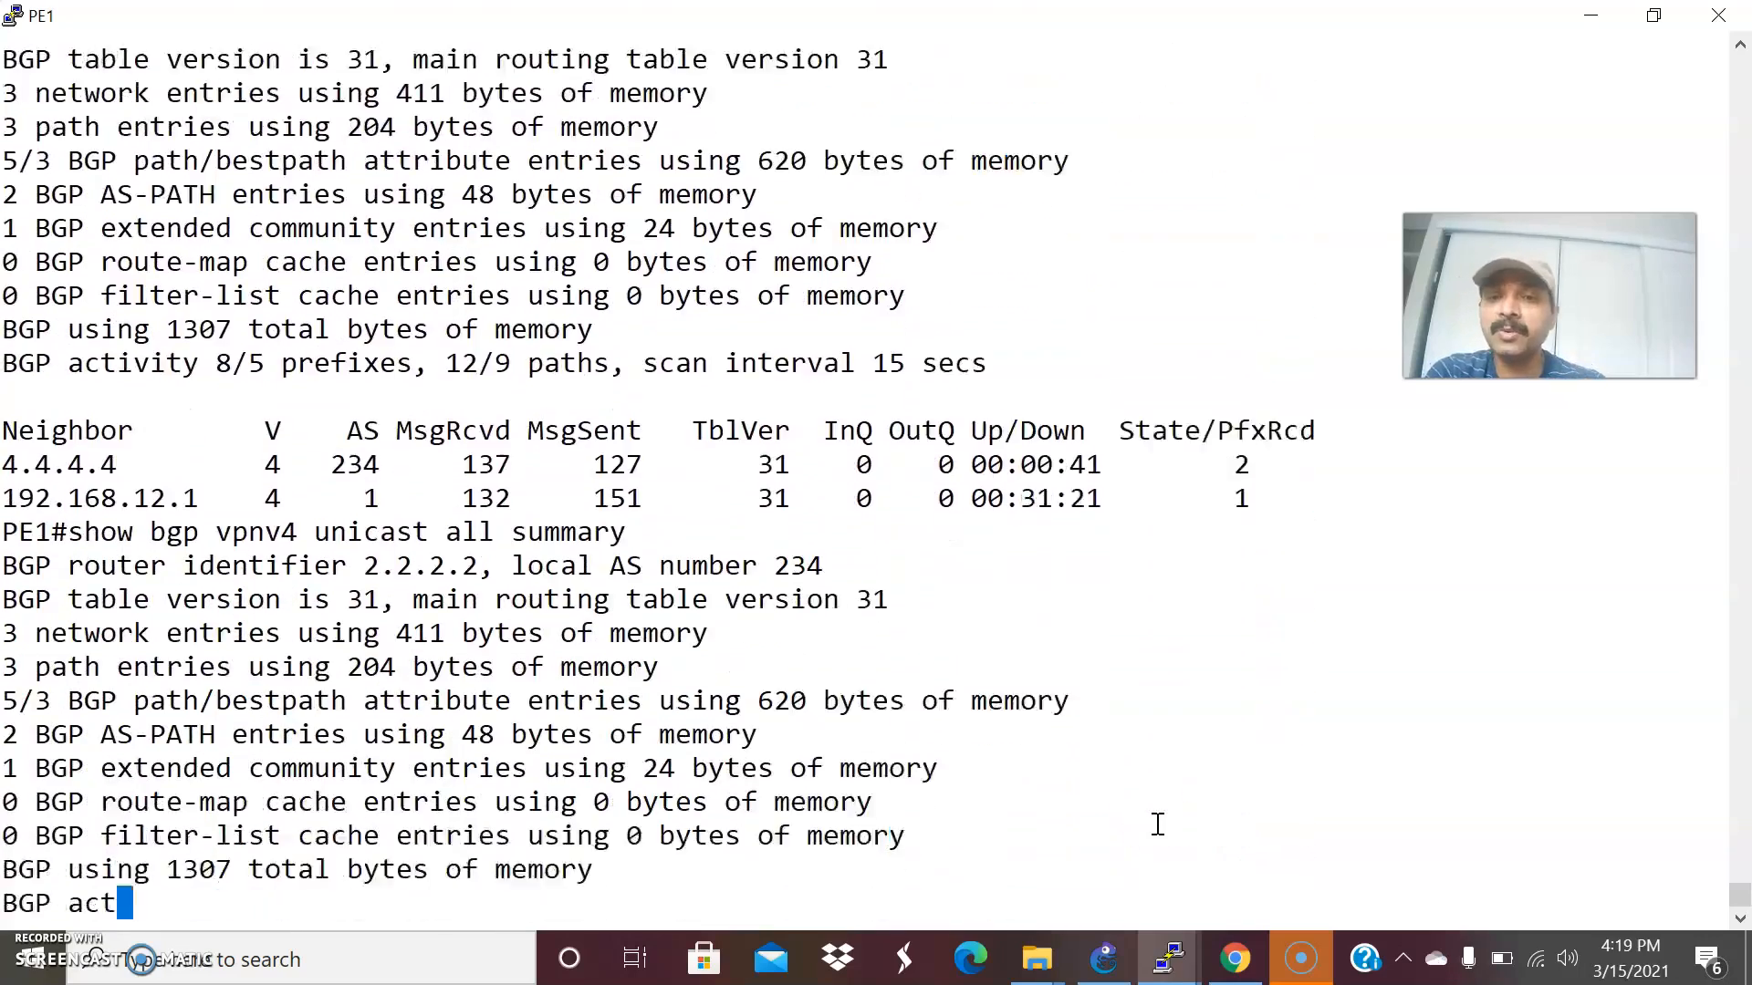
Check PE2's VPNv4 neighbors with show bgp vpnv4 unicast all summary.
mouse_move(1170, 953)
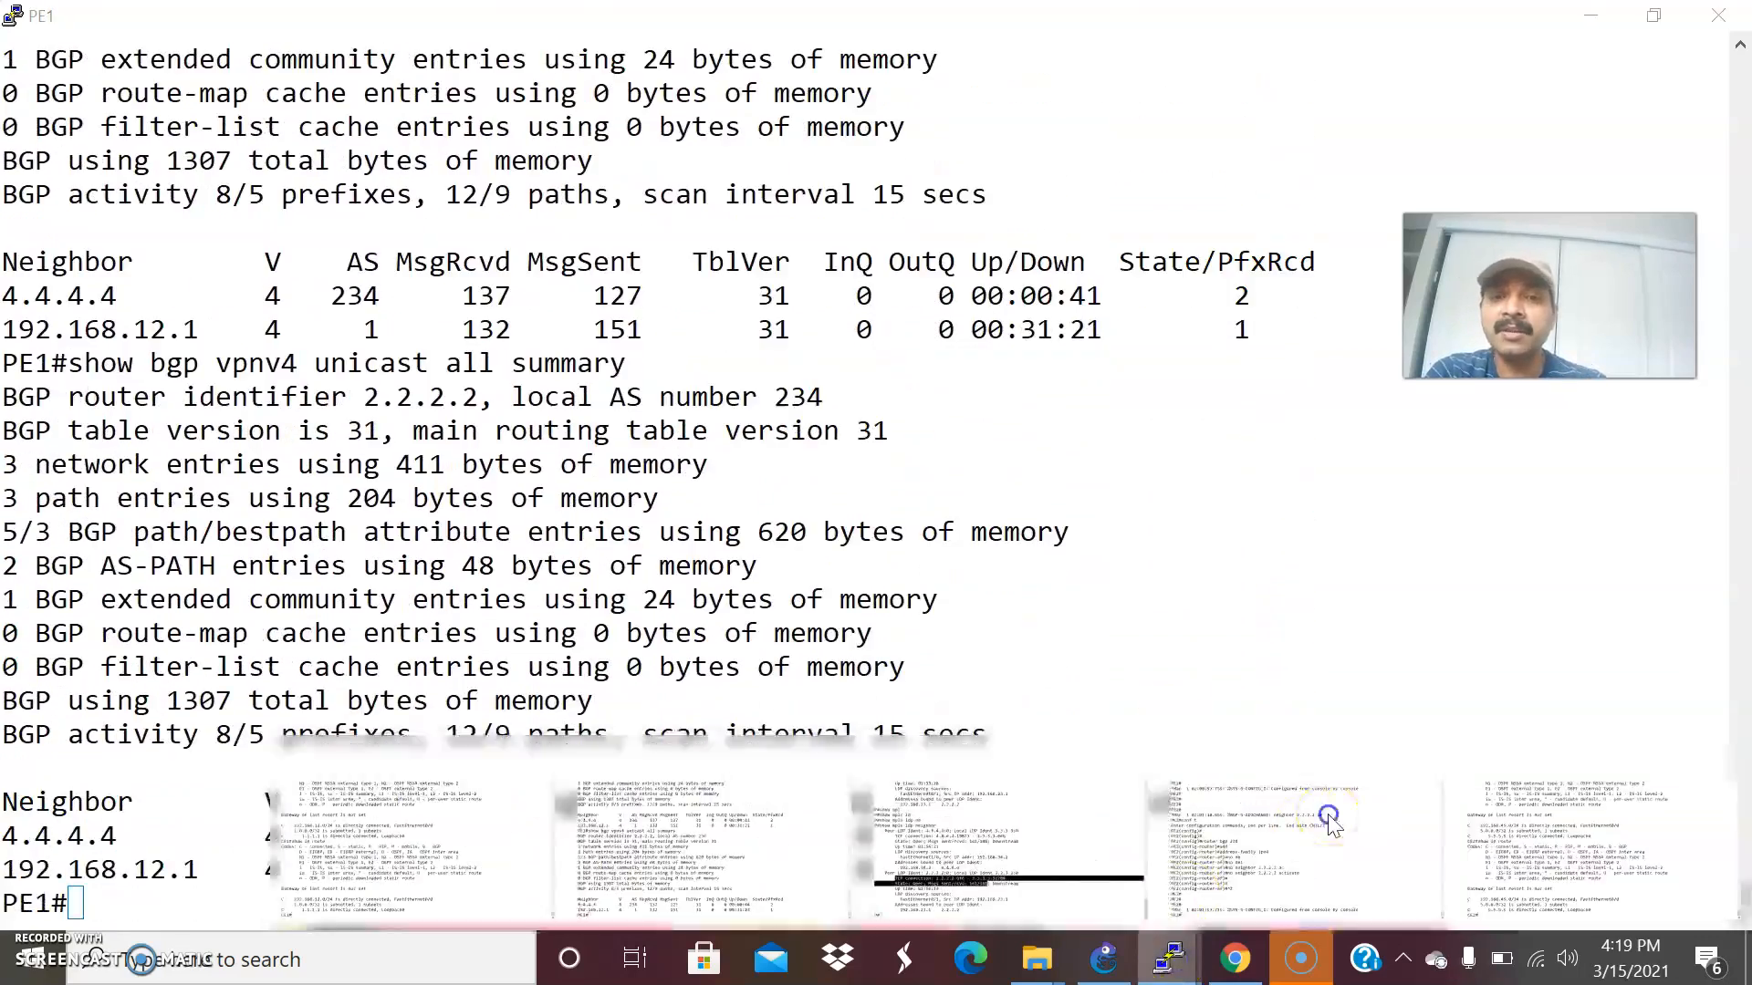
click(1330, 824)
key(Up)
key(Up)
key(Up)
key(Up)
key(Up)
key(Up)
key(Up)
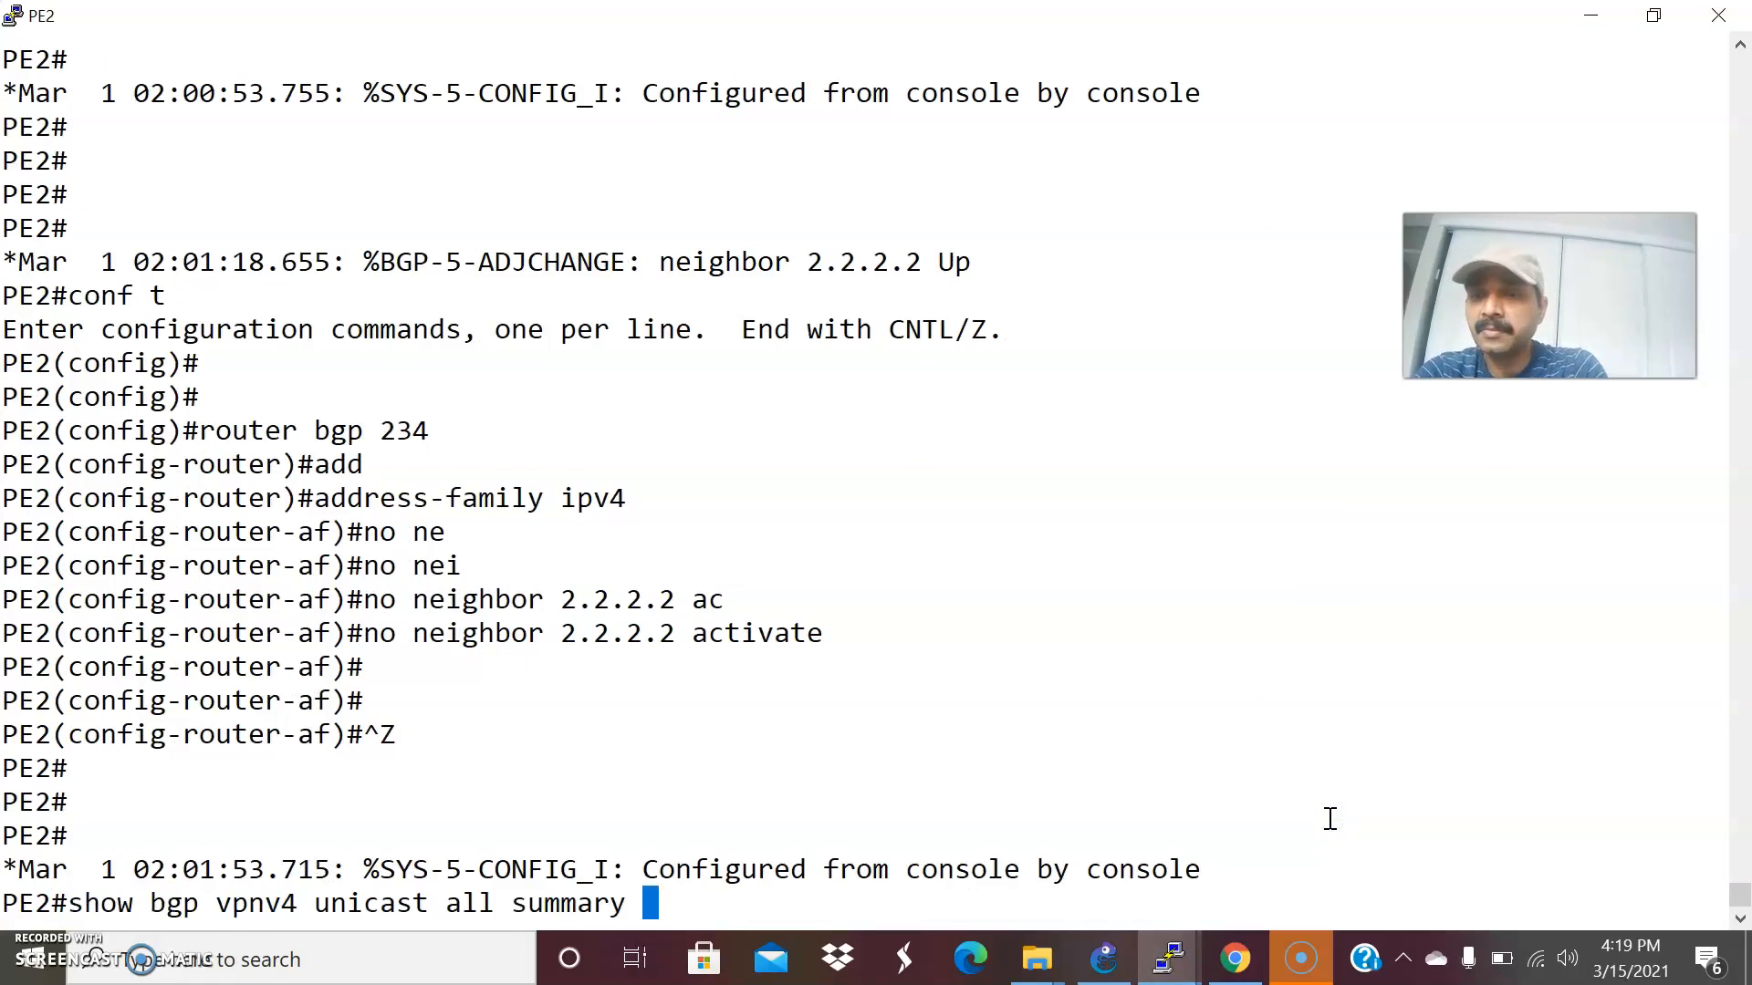
key(Return)
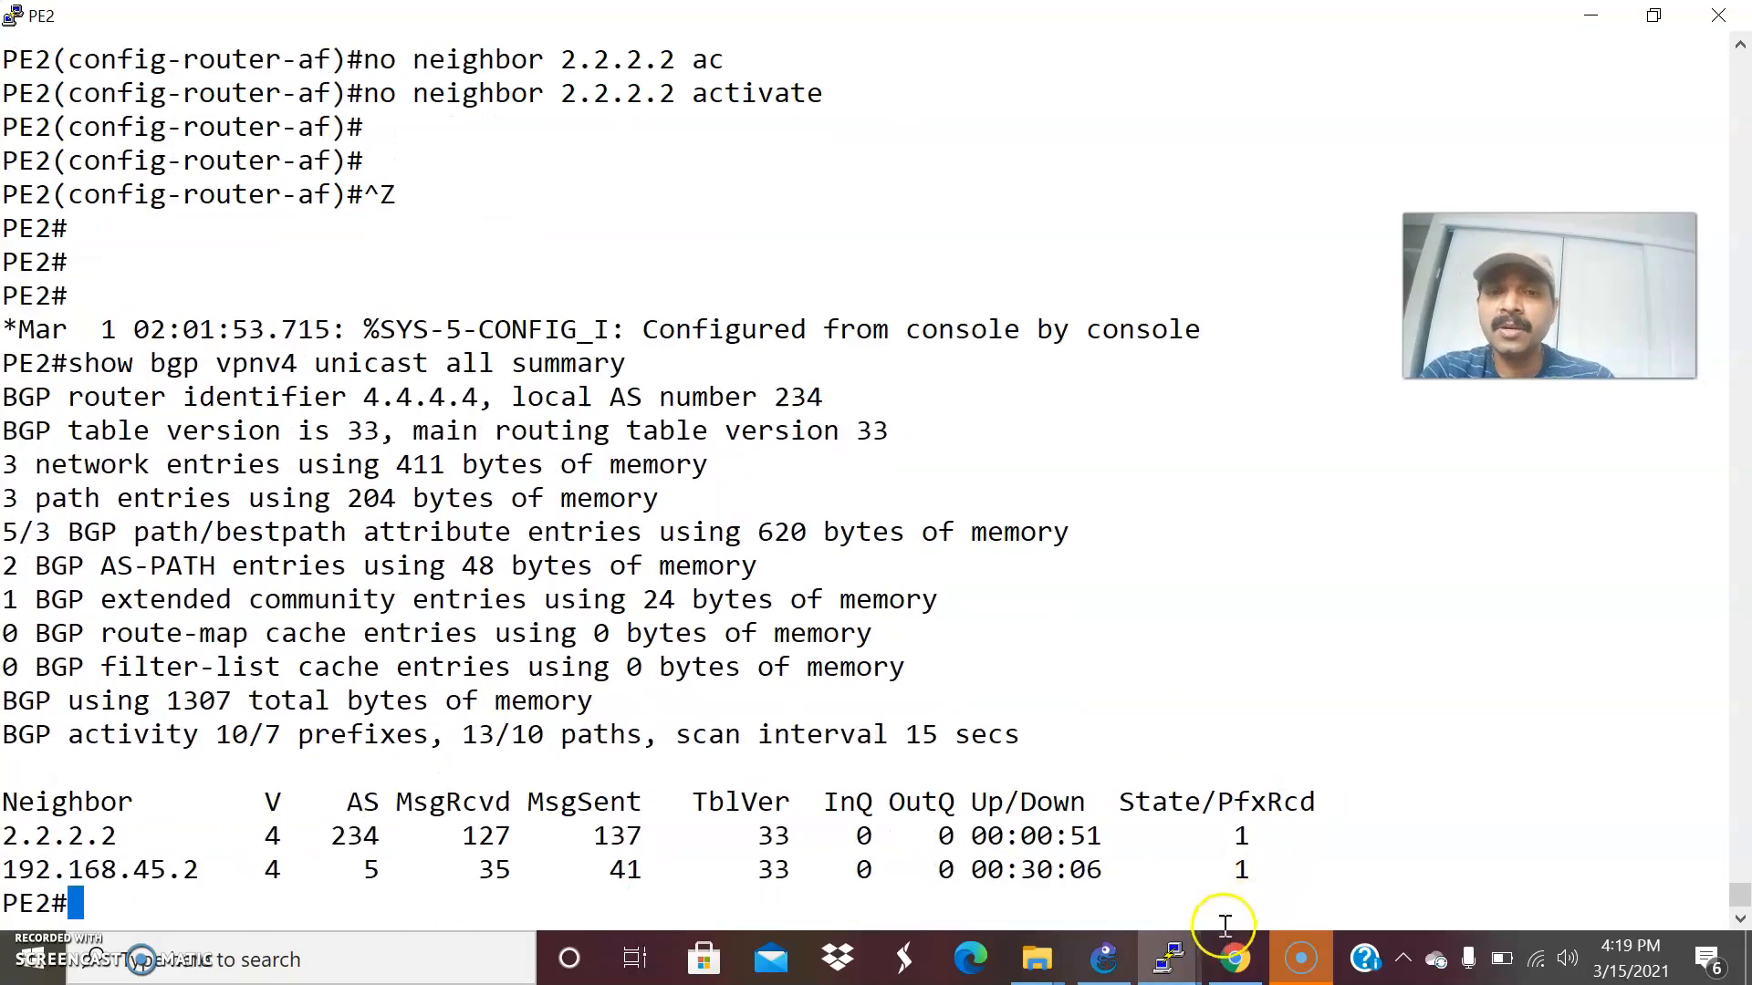
Trace the path from PE1 to PE2's loopback with traceroute 4.4.4.4 source loopback 0.
mouse_move(1169, 953)
click(703, 837)
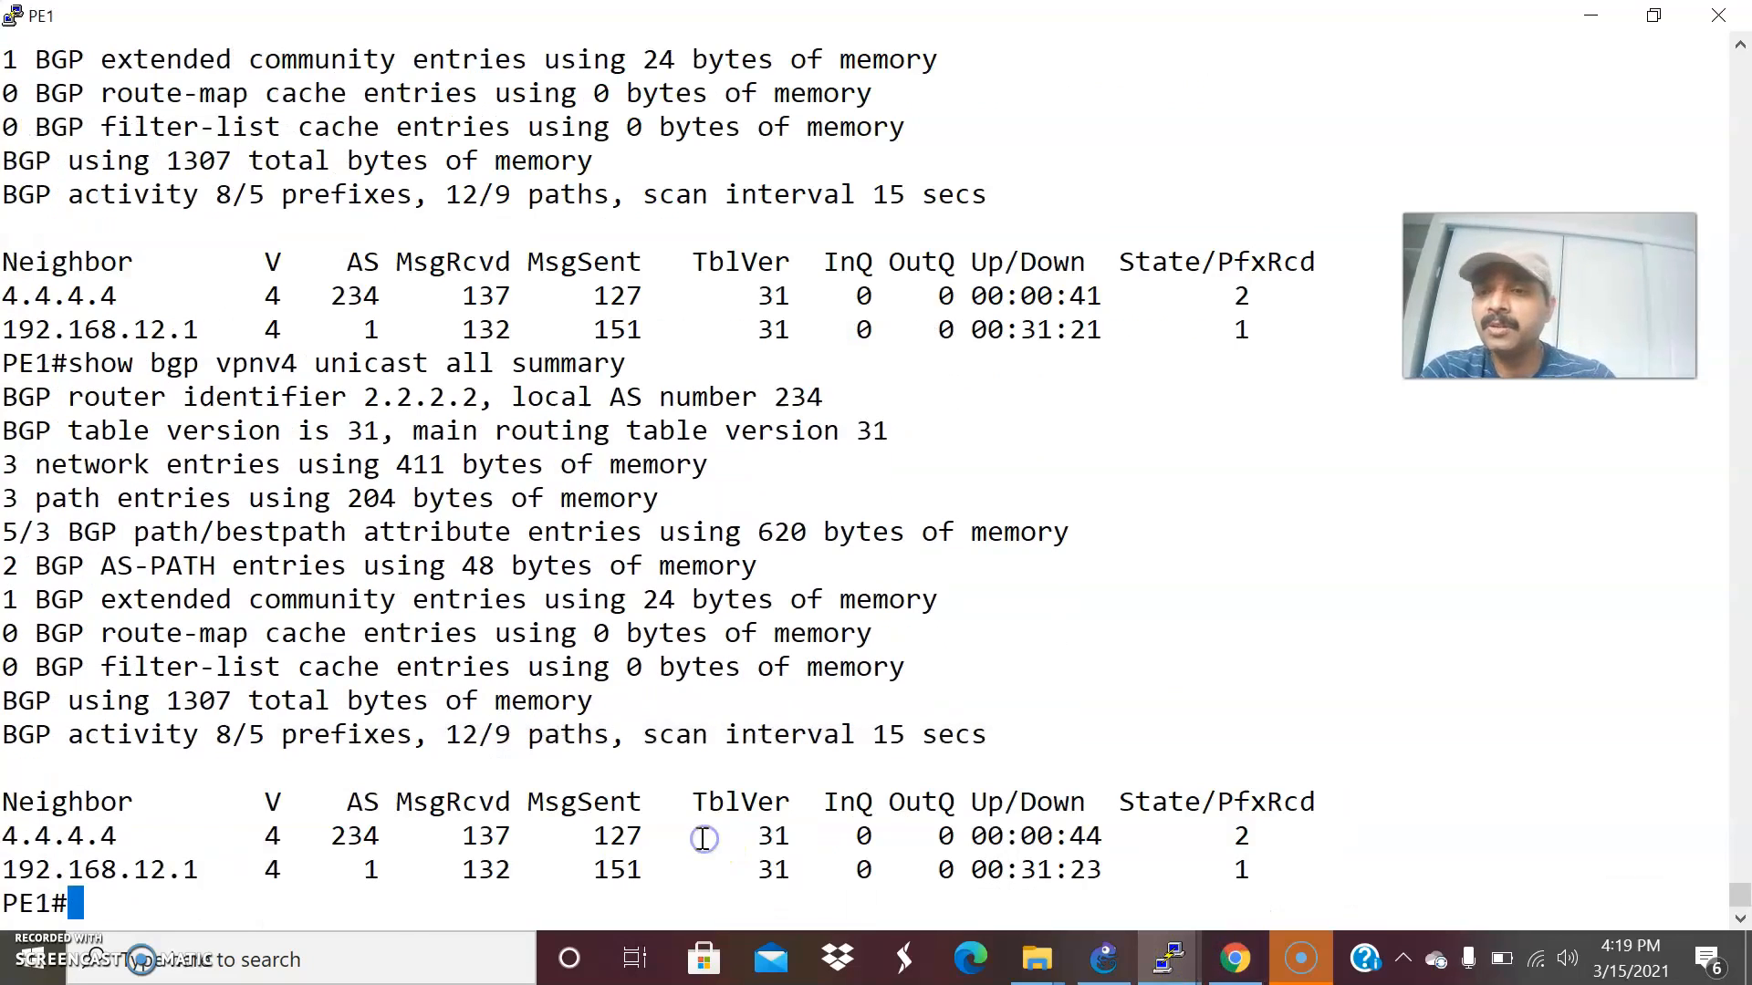
text(tra)
key(Tab)
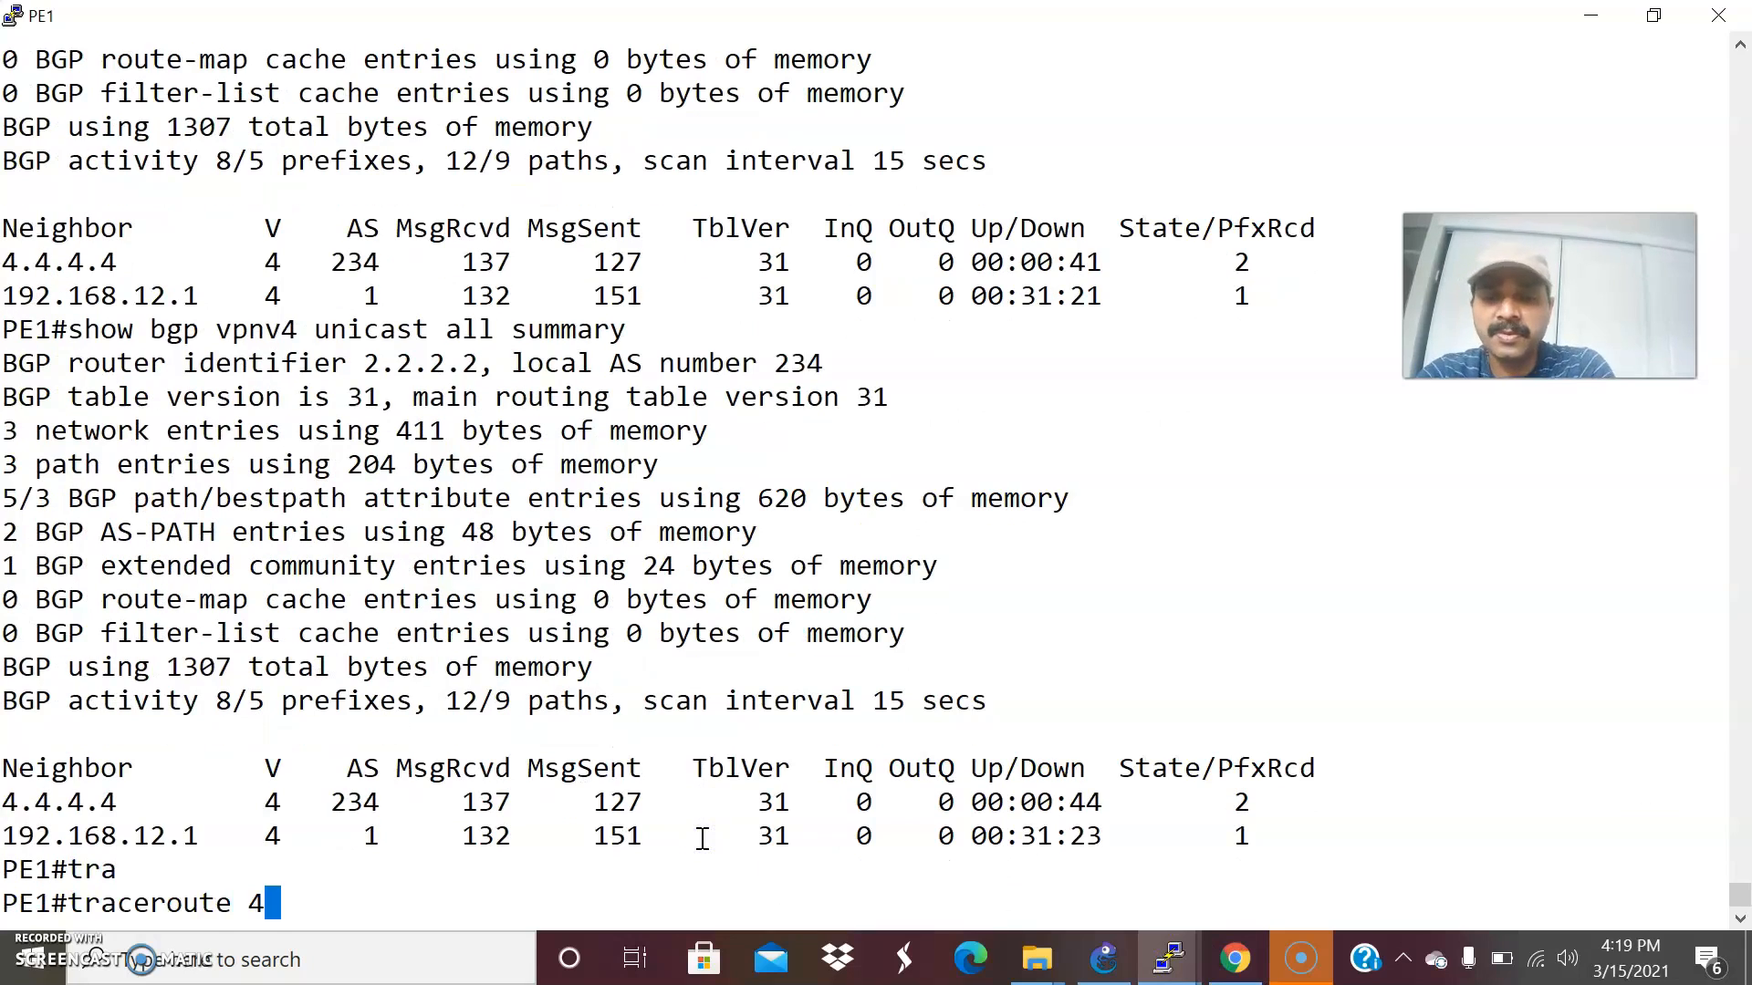
text(4.4.4.4 sou)
key(Tab)
text(loo)
key(Tab)
text(0)
key(Return)
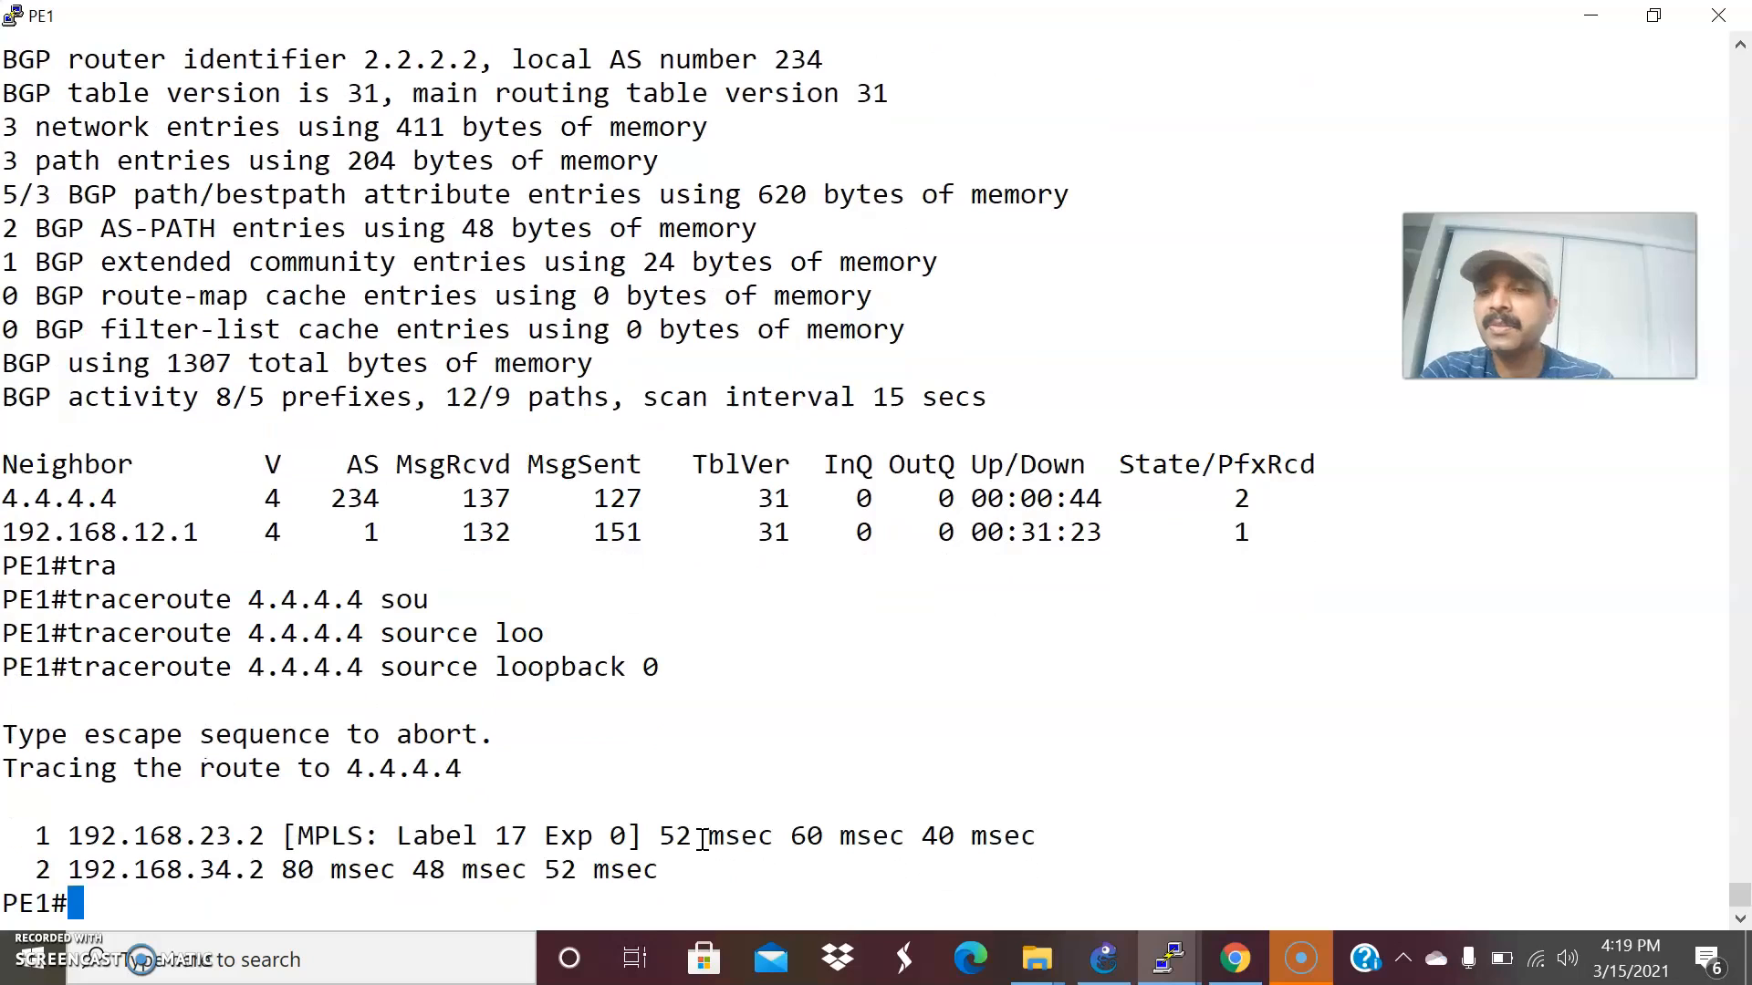
Trace the path from PE2 to PE1's loopback with traceroute 2.2.2.2 source loopback 0.
click(1163, 947)
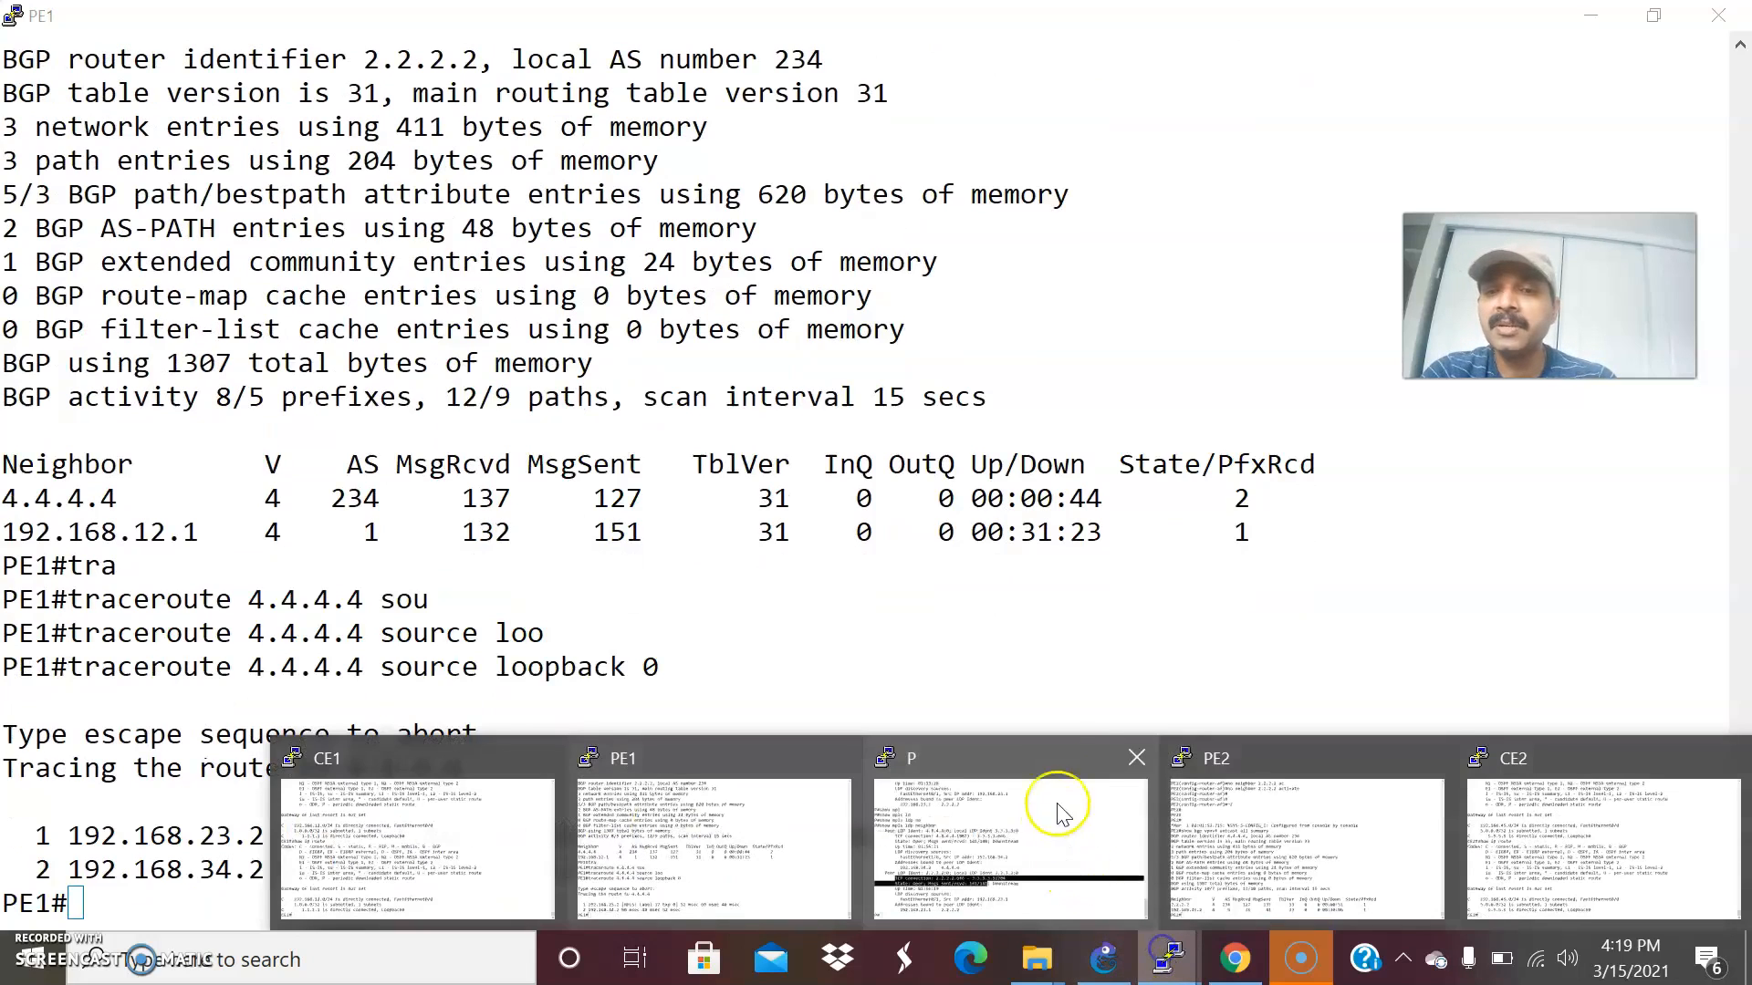
click(1251, 811)
text(tr)
key(Tab)
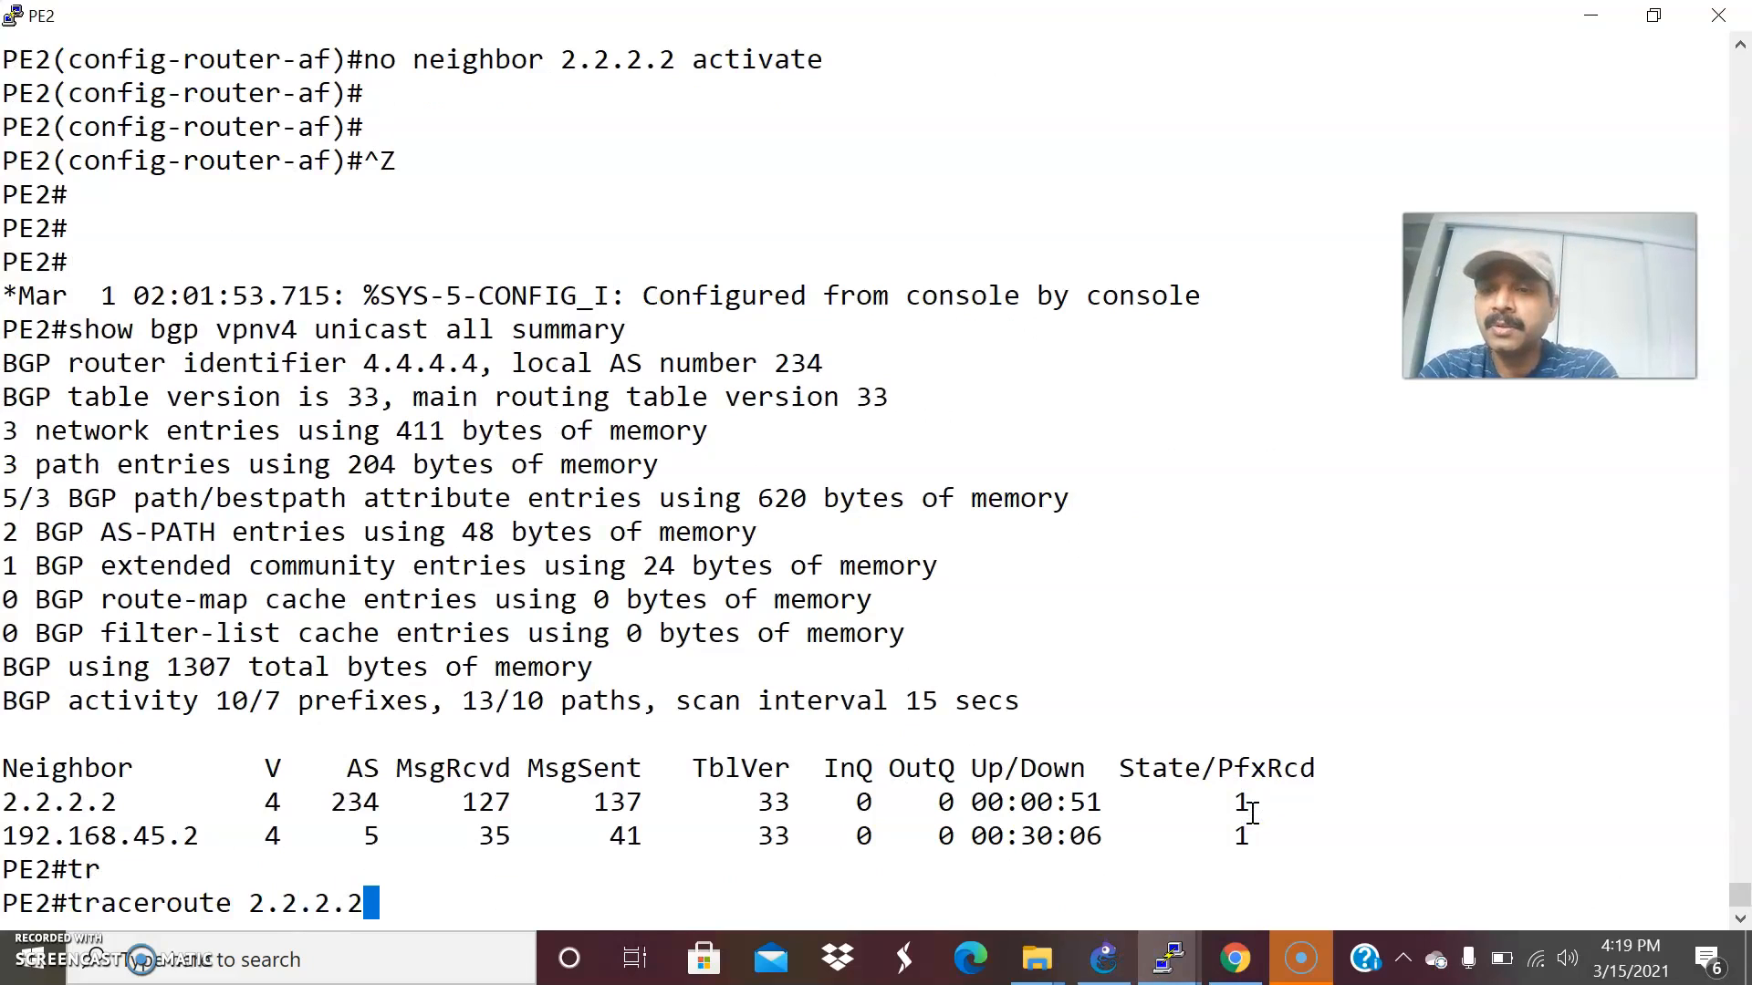
text(2.2.2.2 sou)
key(Tab)
text(loo)
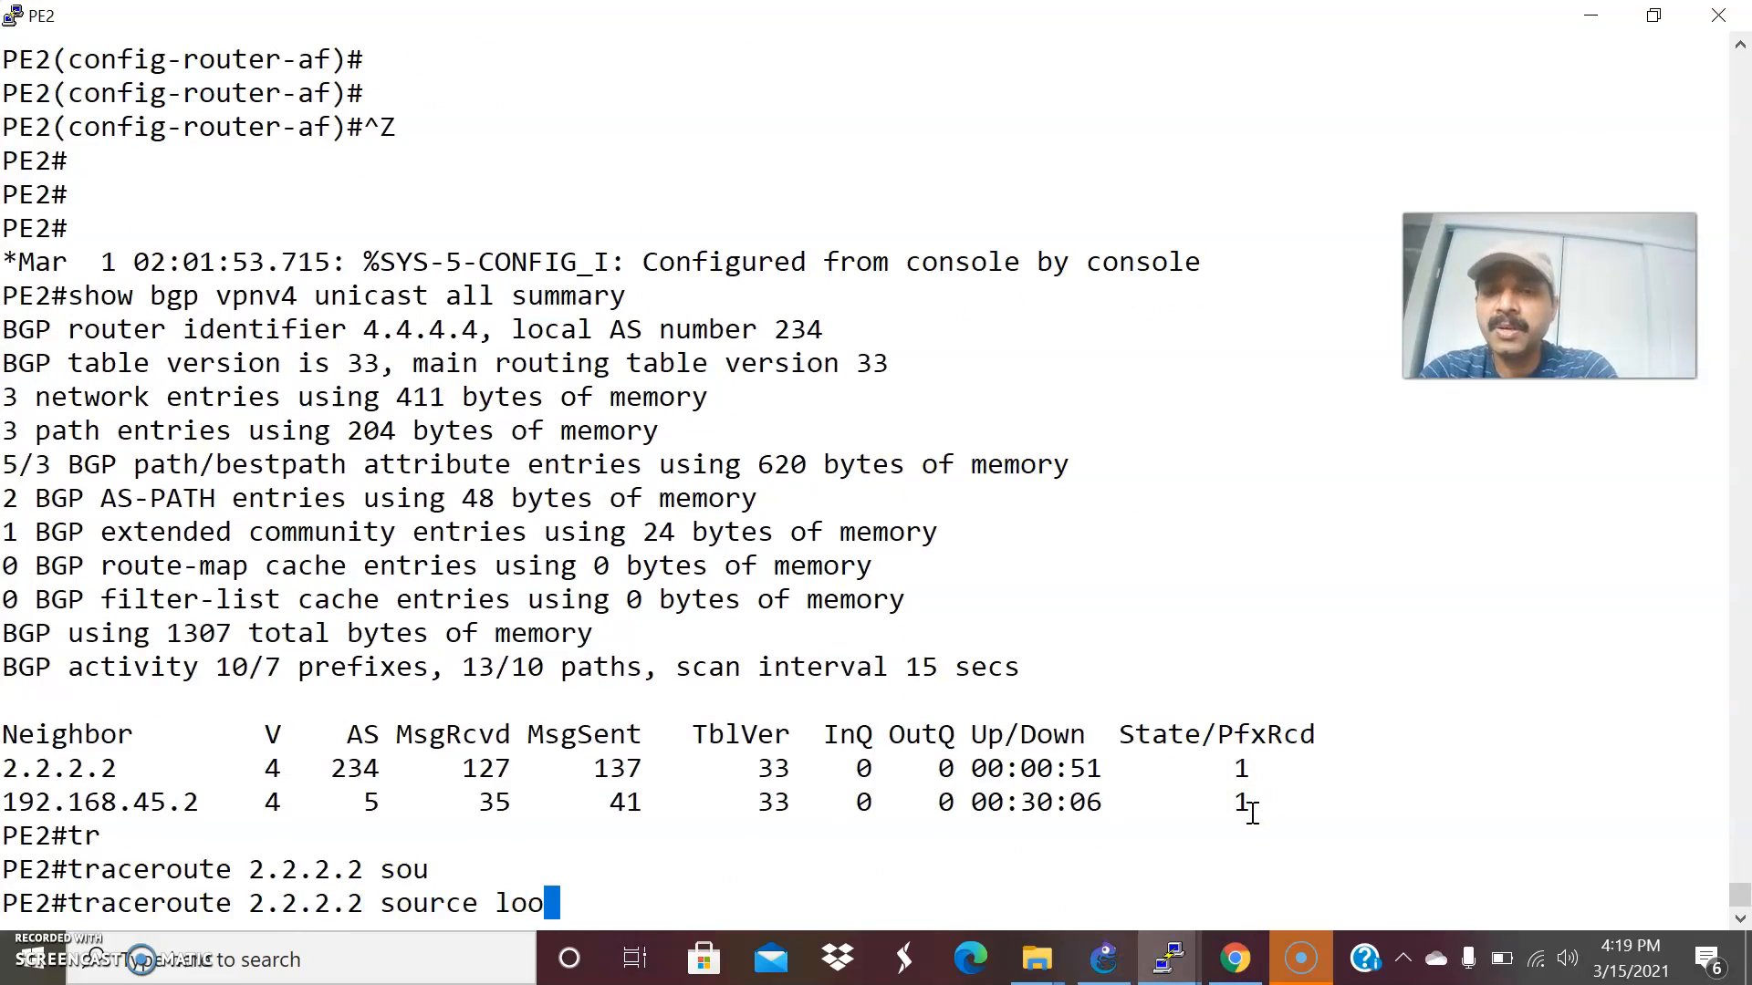
key(Tab)
text(0)
key(Return)
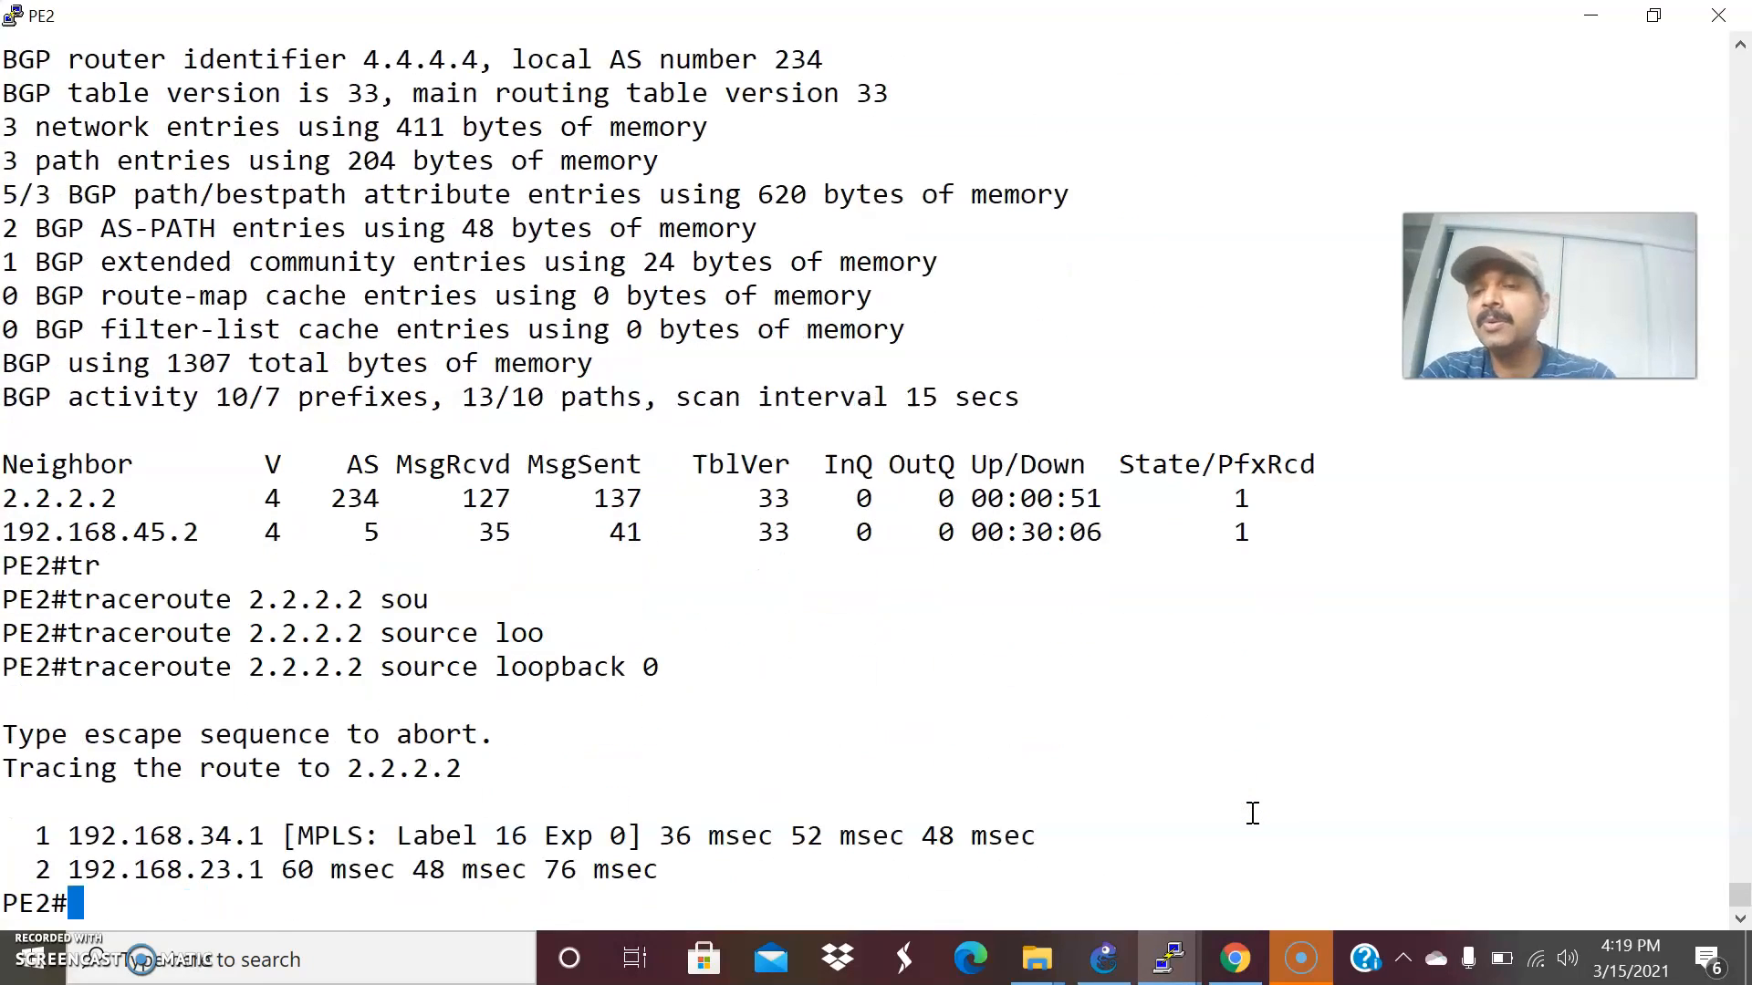
Consult the GNS3 topology, then display CE1's routing table with show ip route.
key(alt+Tab)
click(1100, 956)
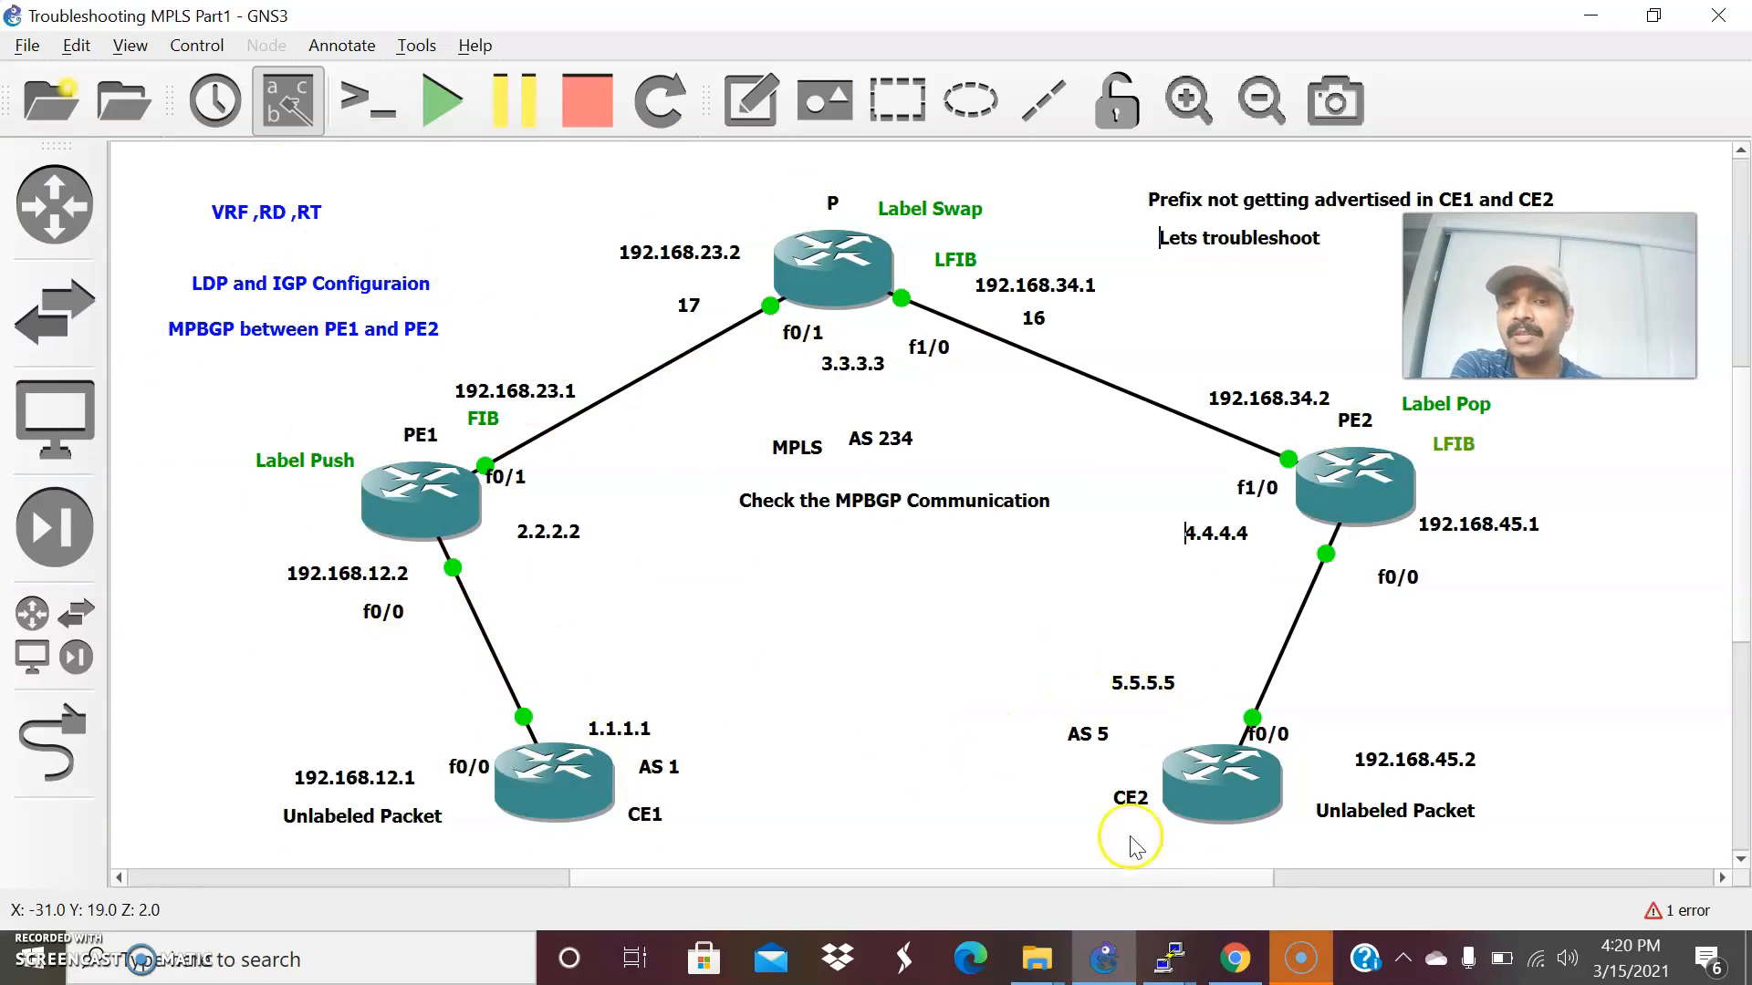
mouse_move(1168, 956)
click(465, 849)
key(Up)
key(Return)
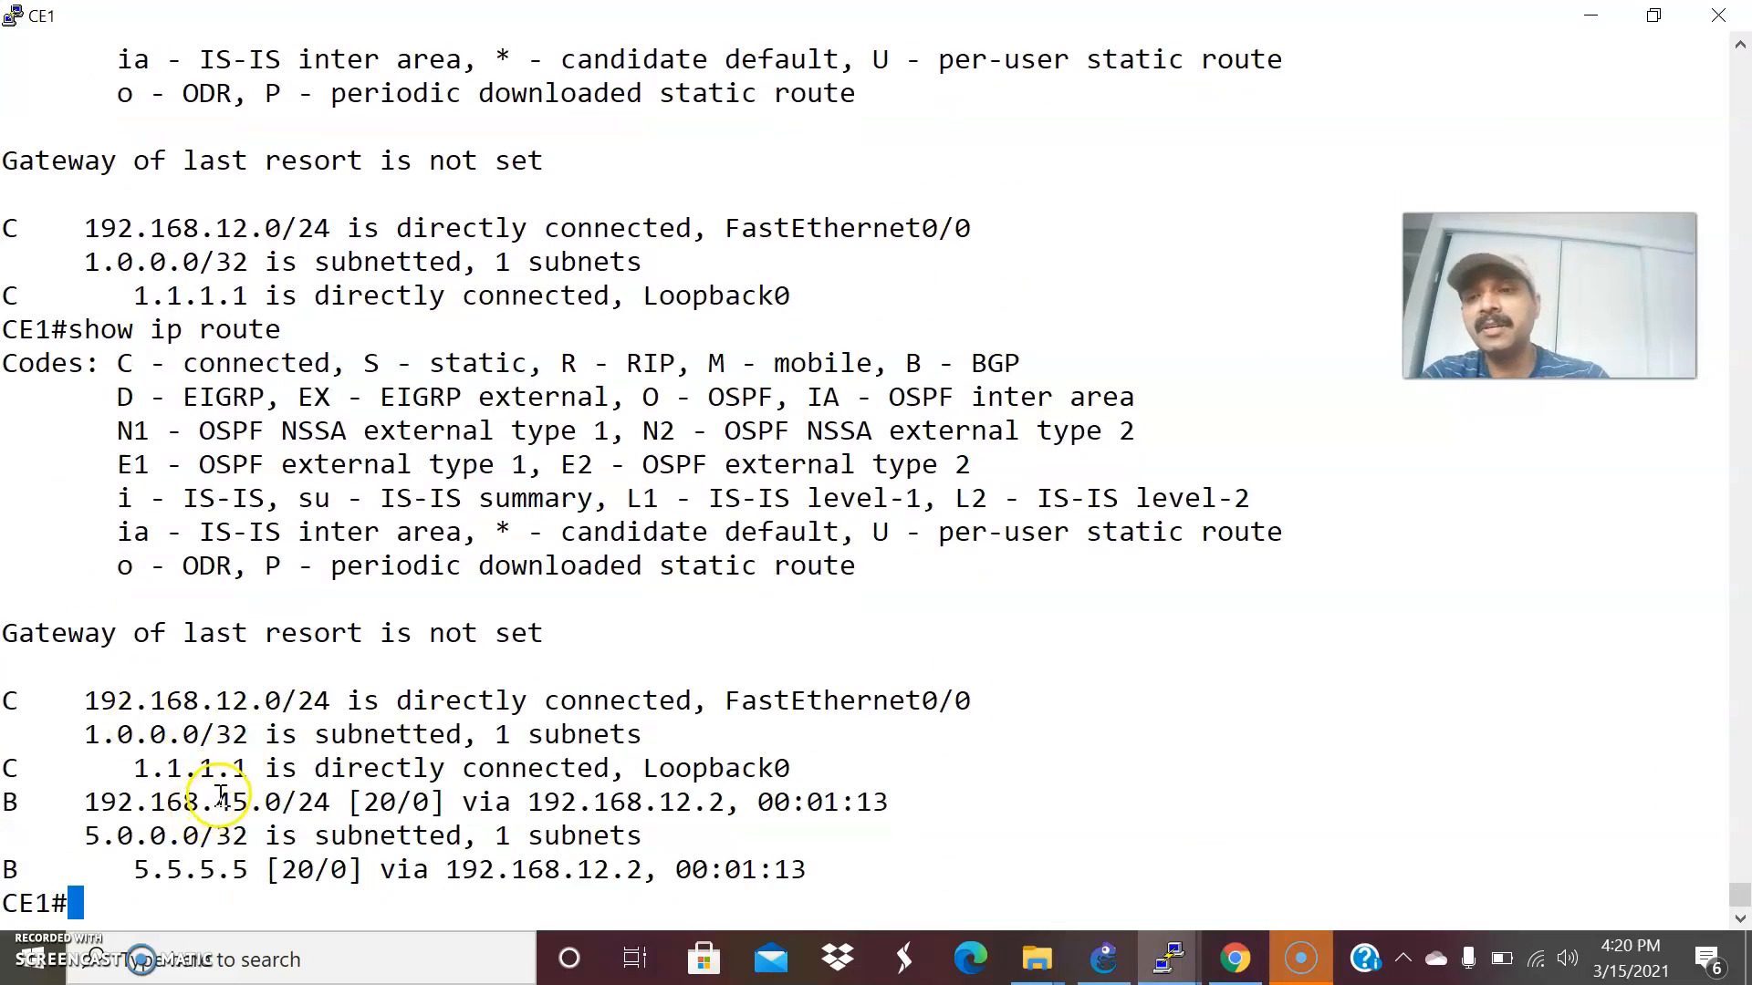
Review the GNS3 topology and CE1's routes, then display CE2's routing table with show ip route.
key(alt+Tab)
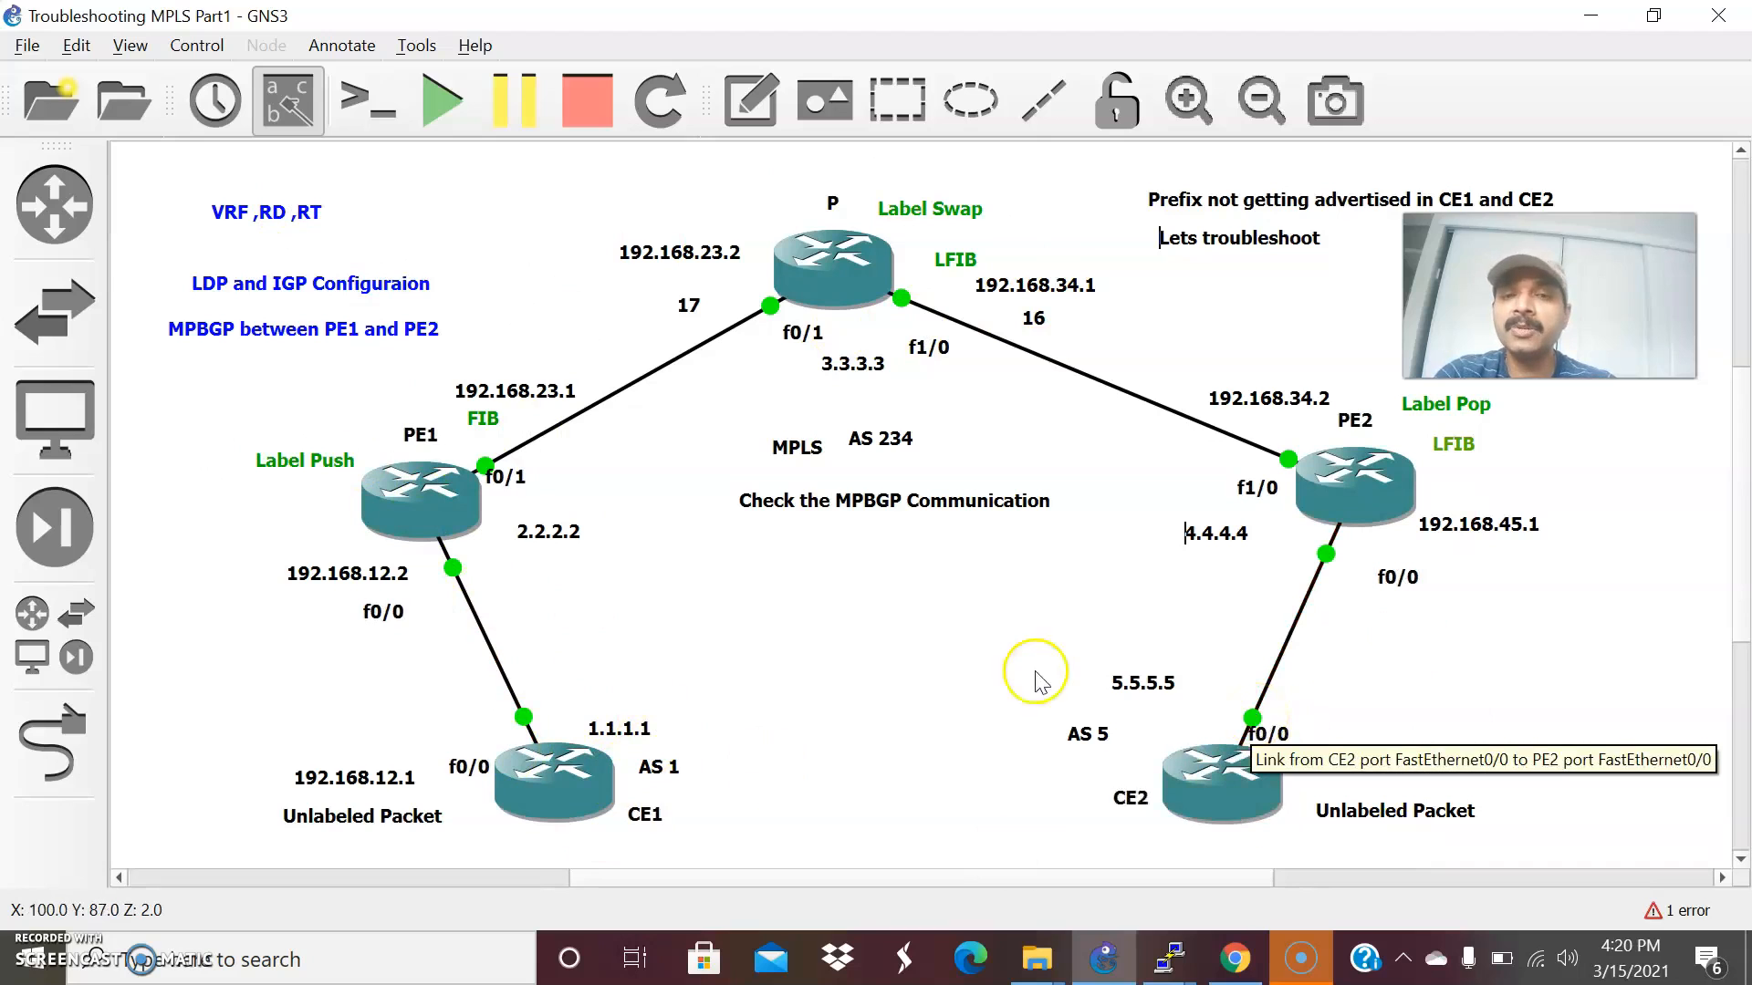
mouse_move(1162, 963)
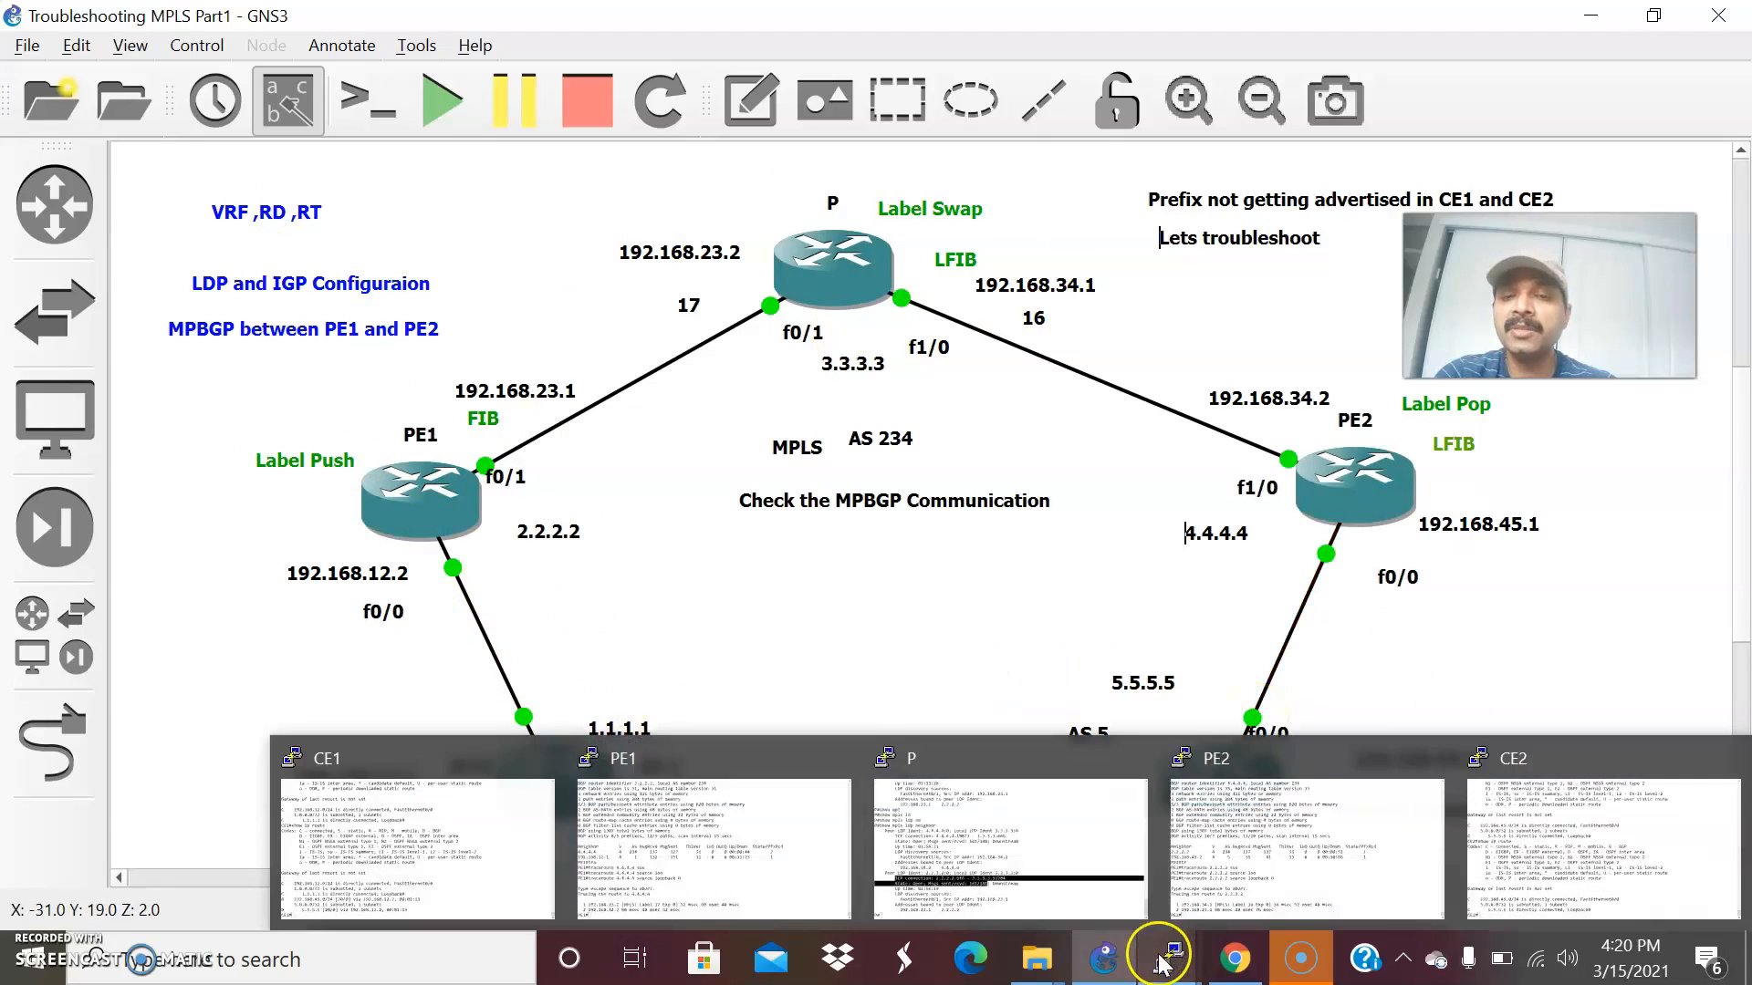
click(481, 818)
mouse_move(1176, 969)
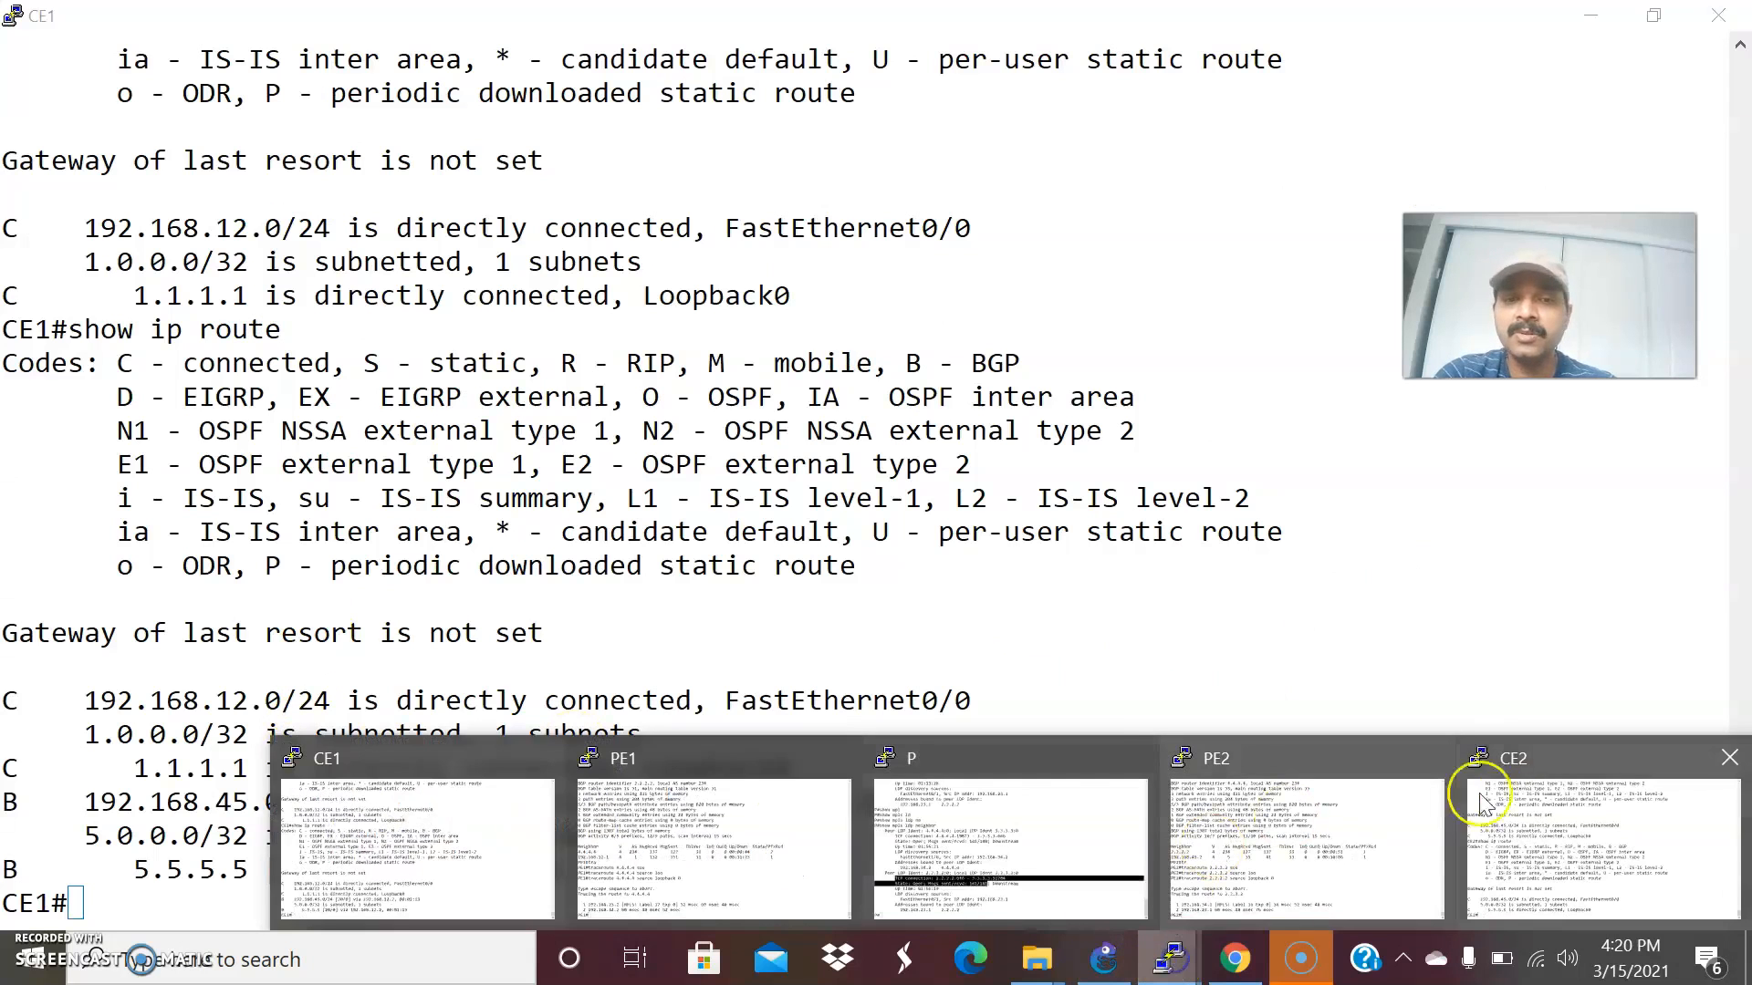
click(1519, 818)
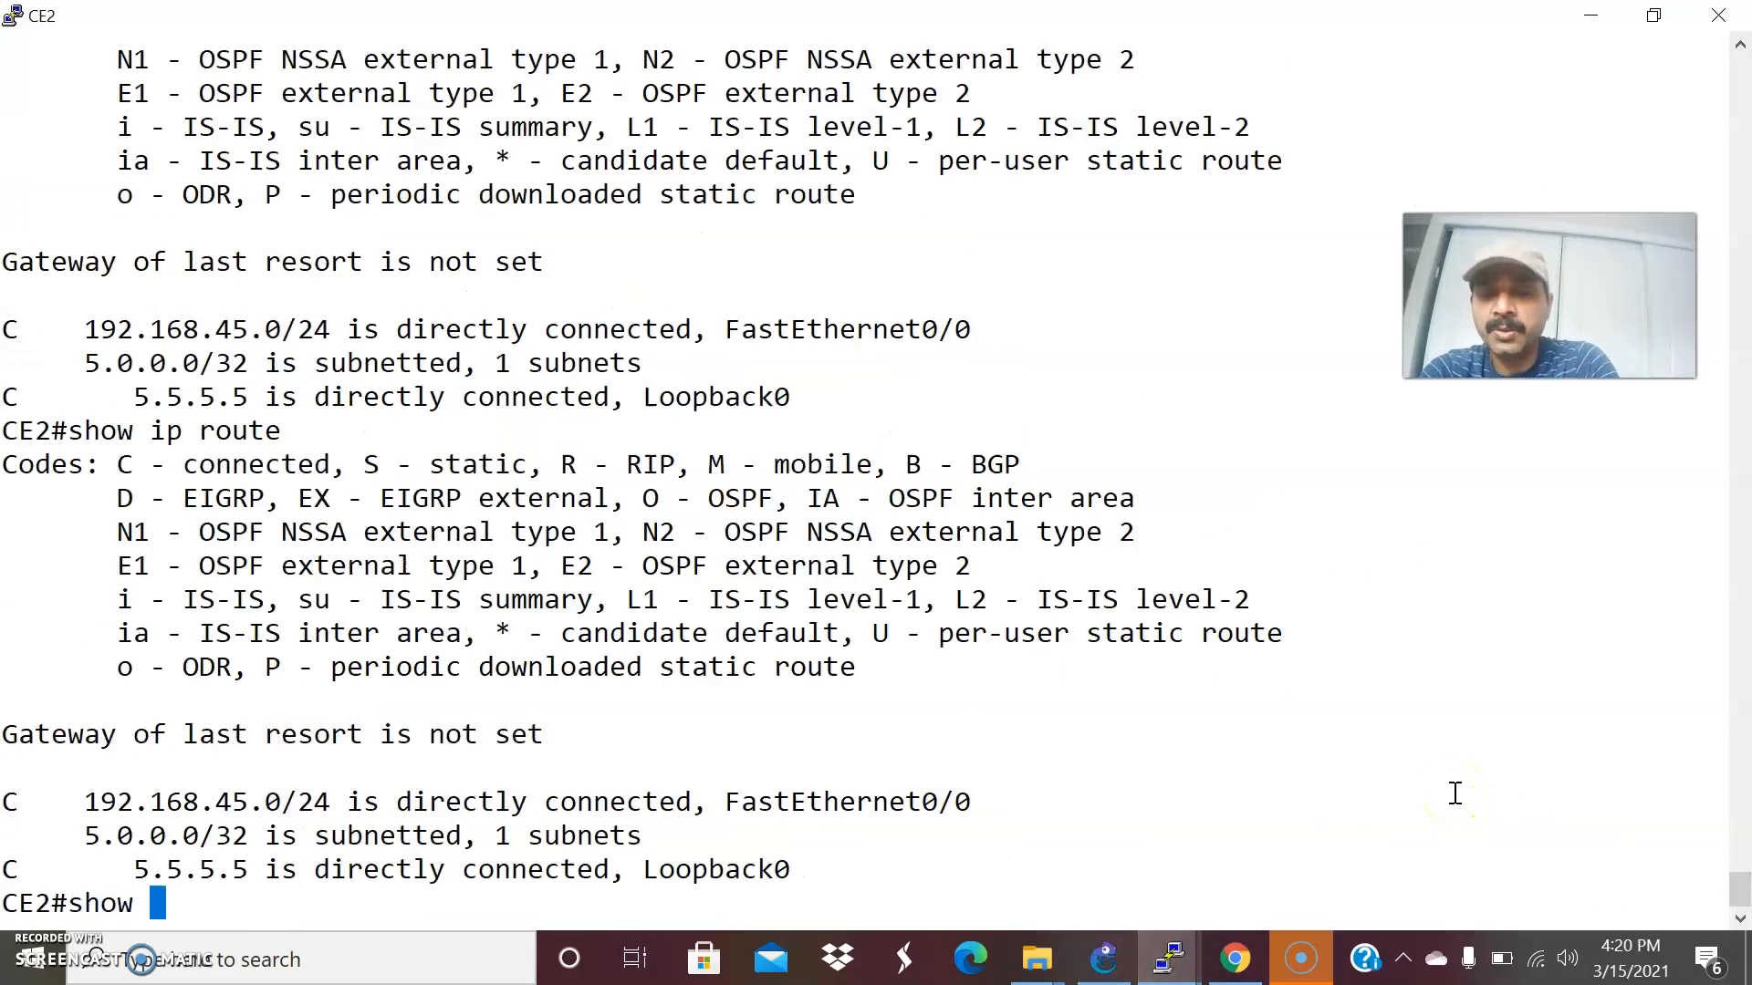
text(show ip route)
key(Return)
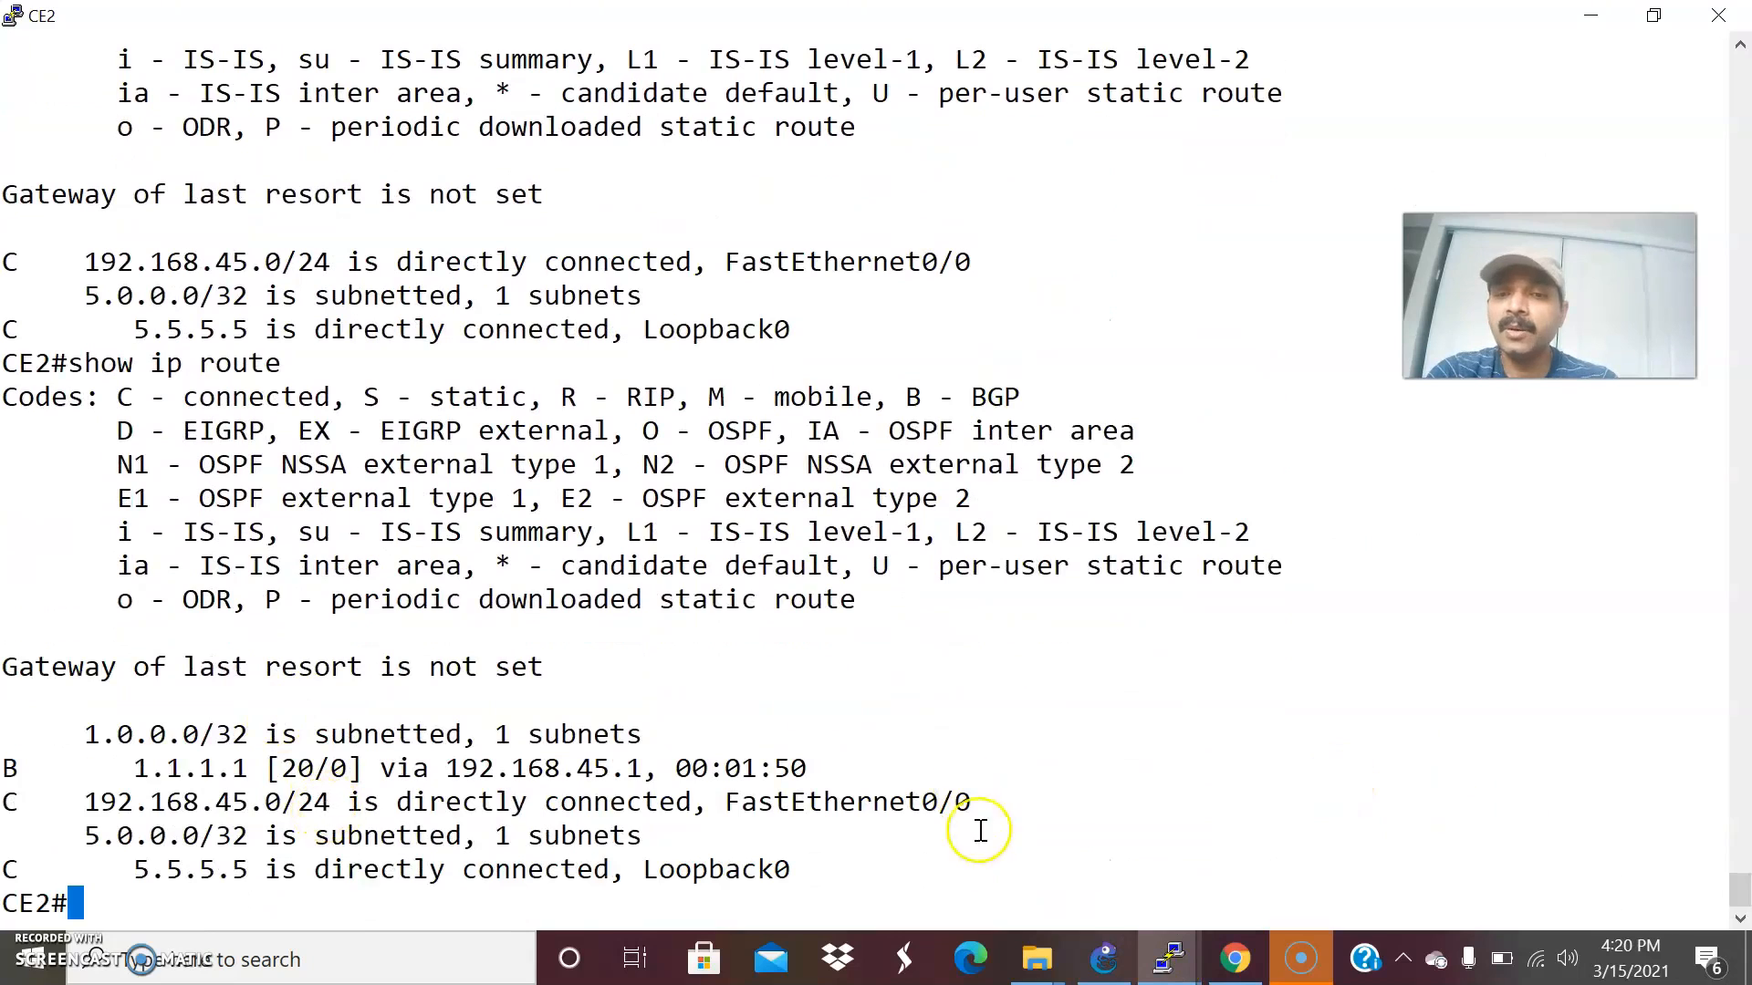
Trace the path from CE1 to CE2's loopback with traceroute 5.5.5.5 source loopback 0, consulting the GNS3 topology for the address.
mouse_move(1178, 954)
click(458, 840)
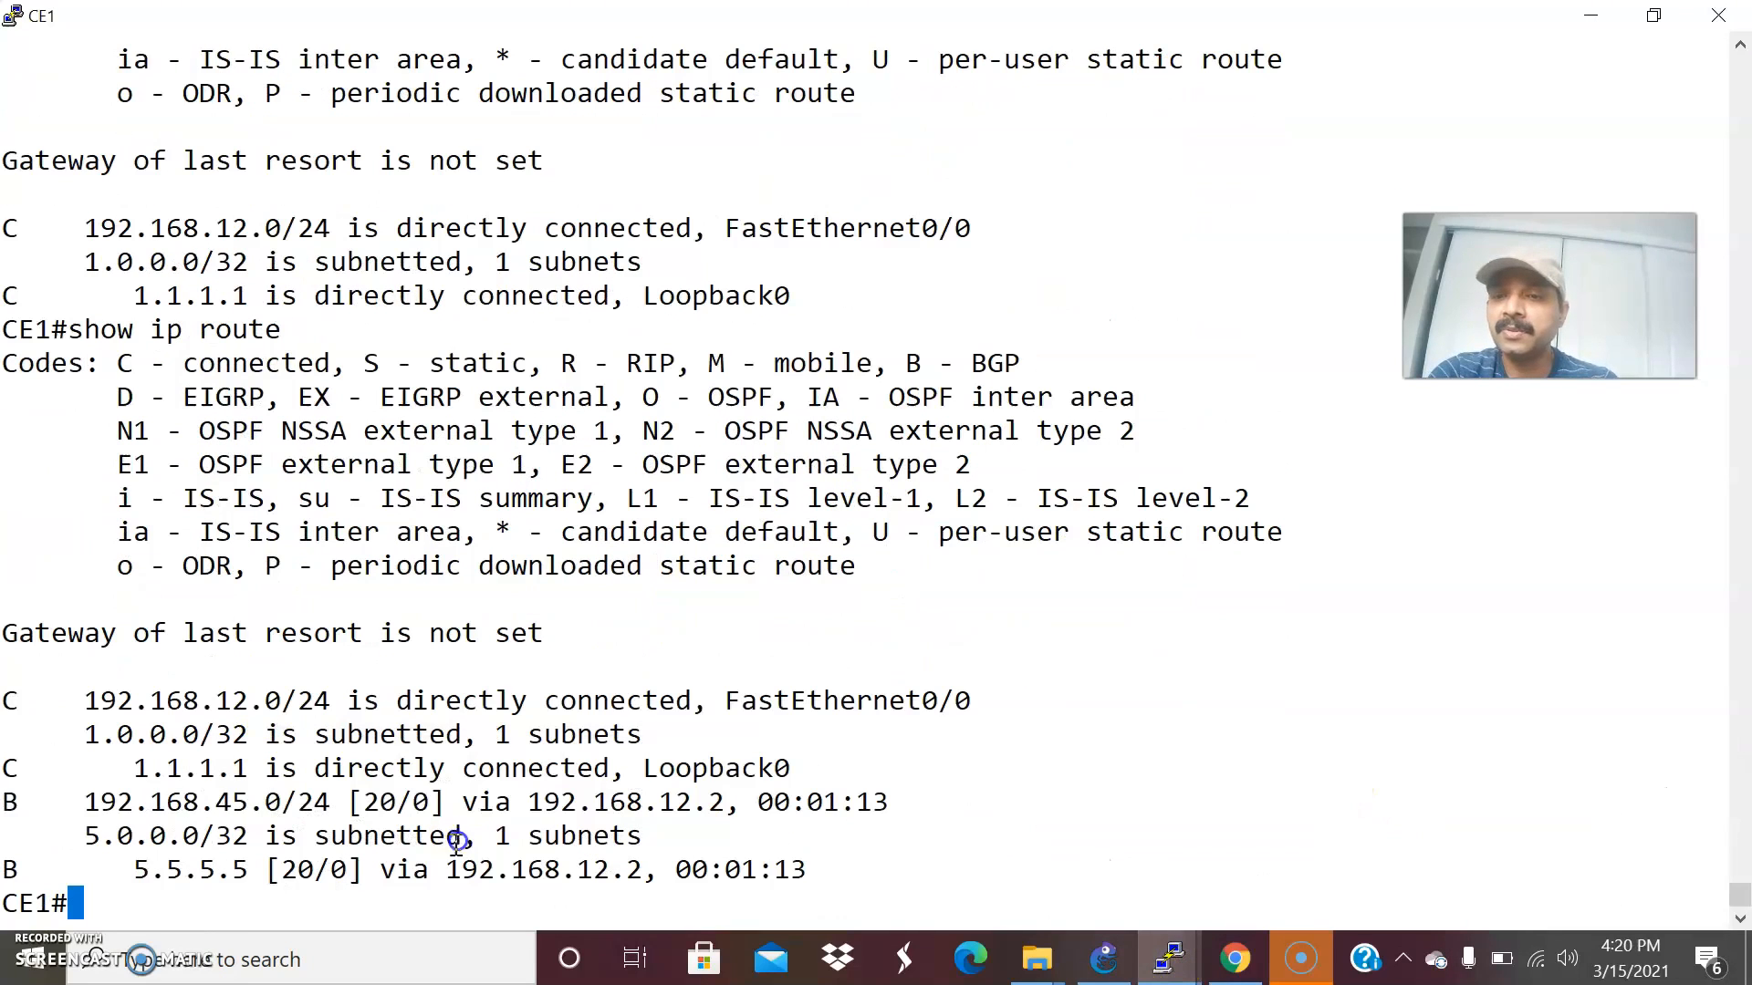
text(tra)
key(Tab)
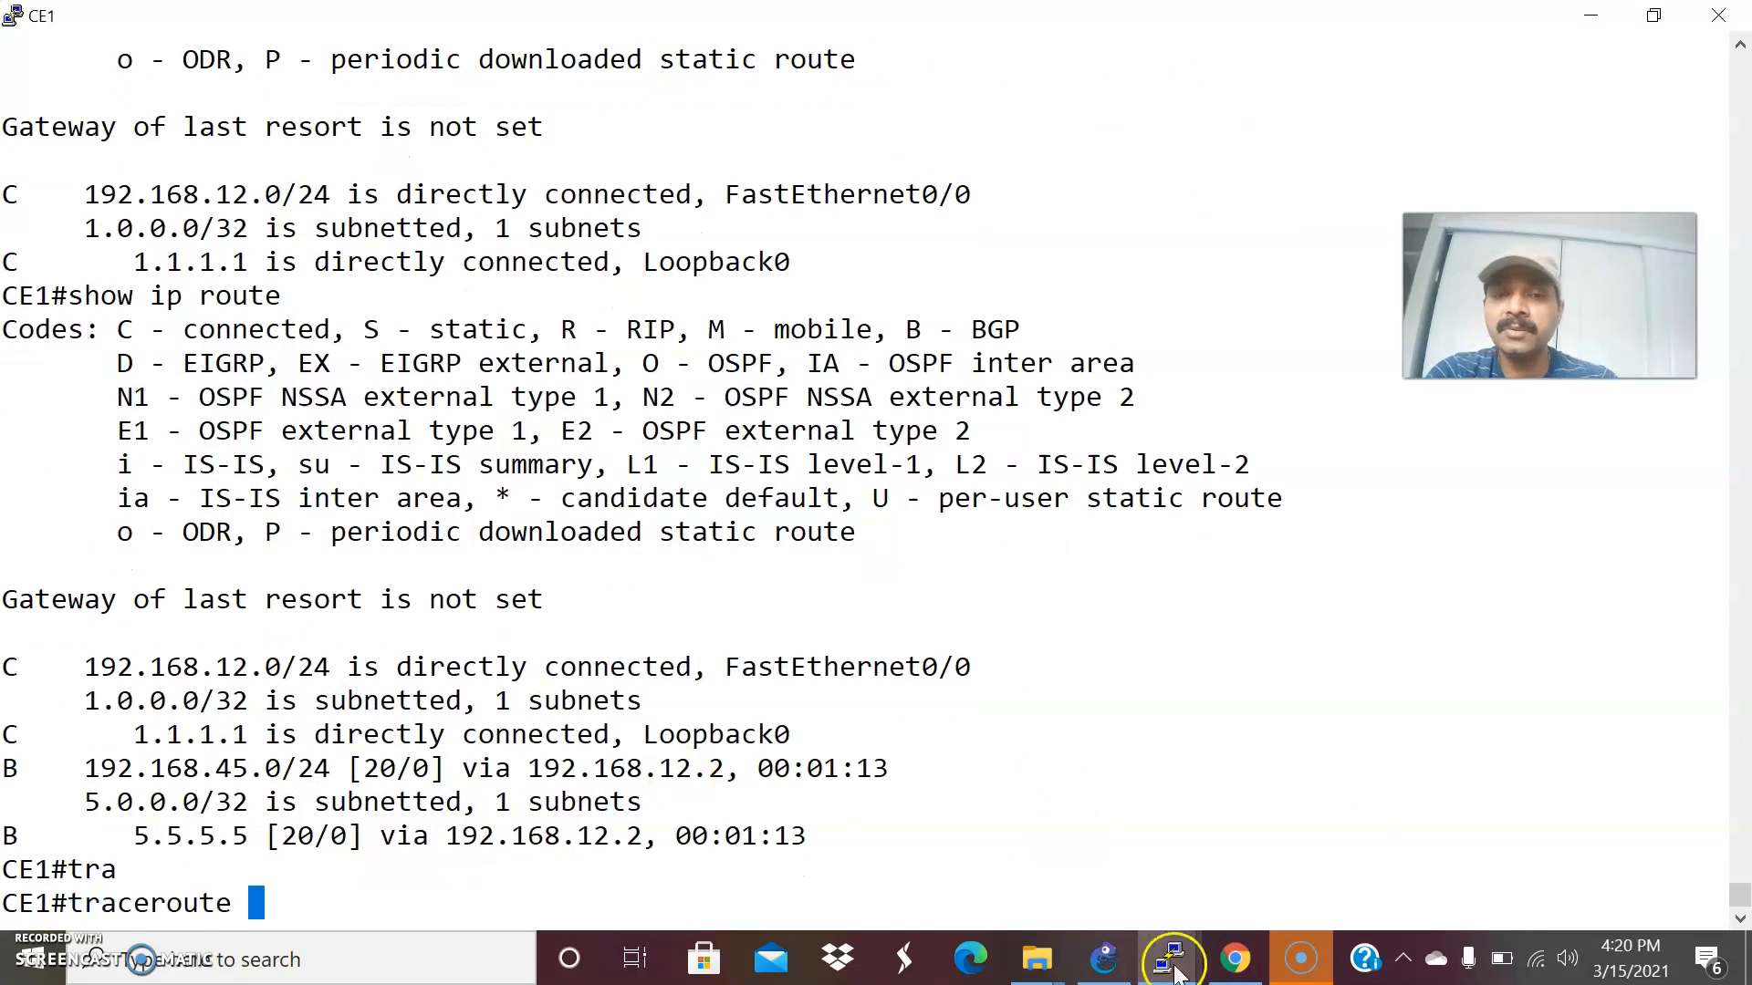
click(1104, 958)
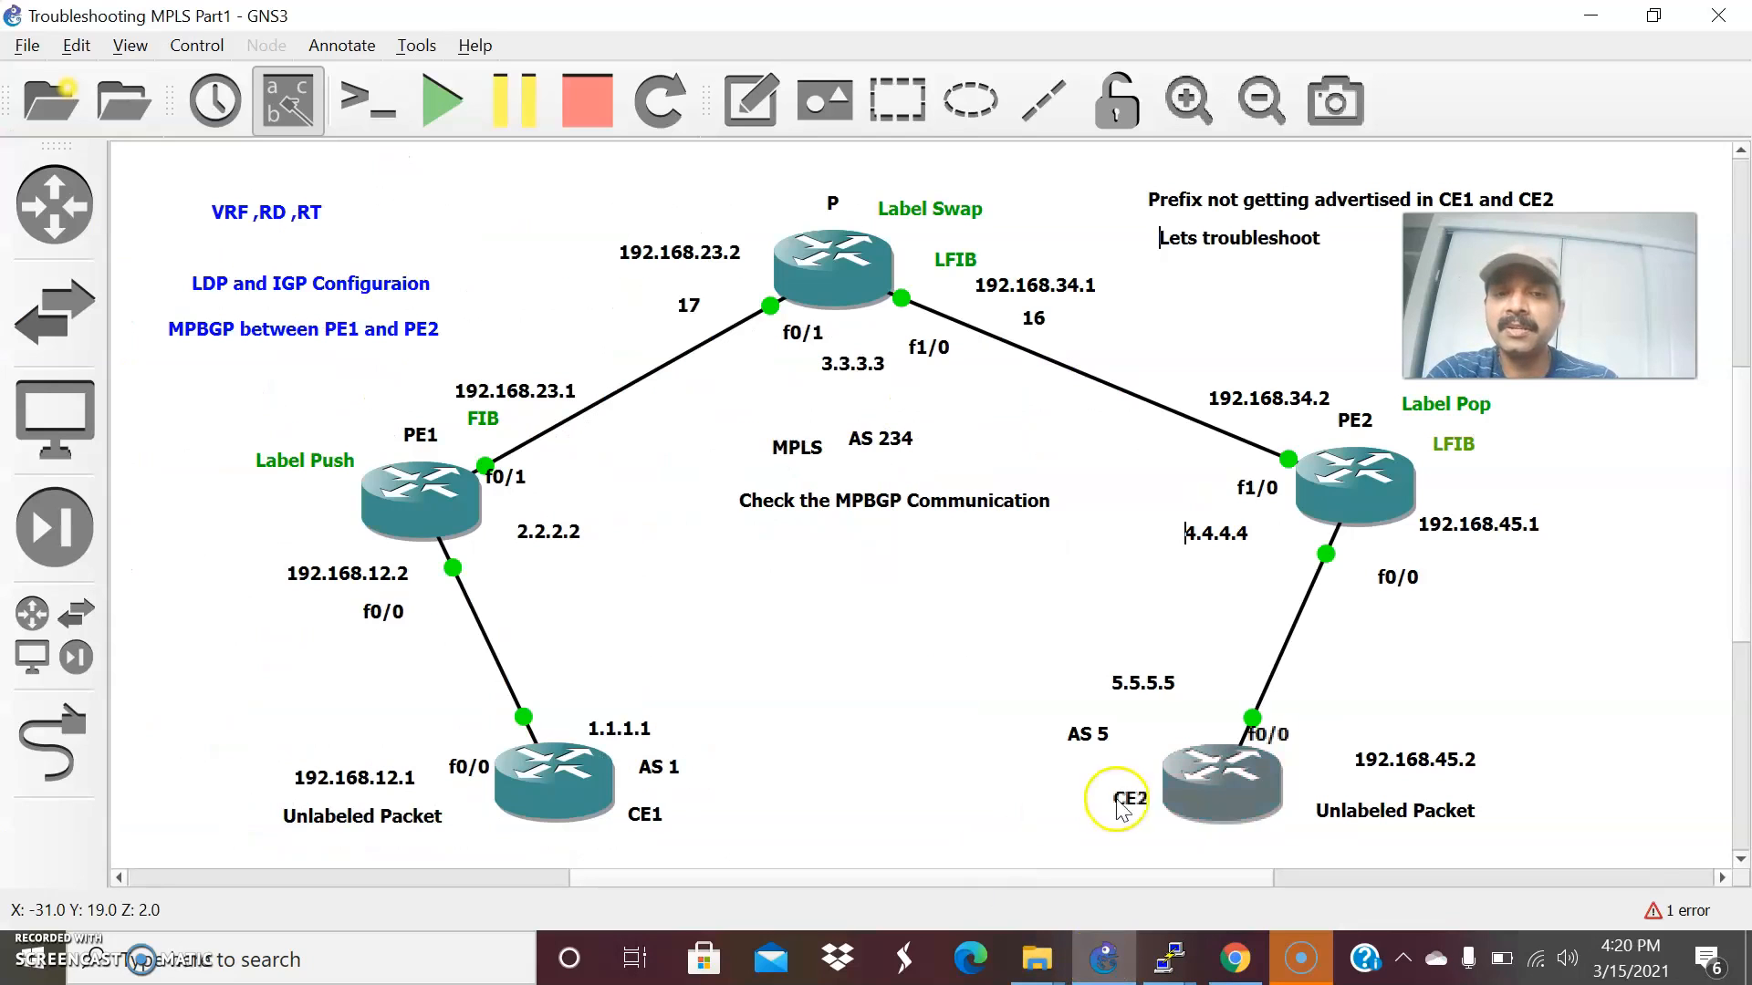
key(alt+Tab)
text(5.5.5.5 sou)
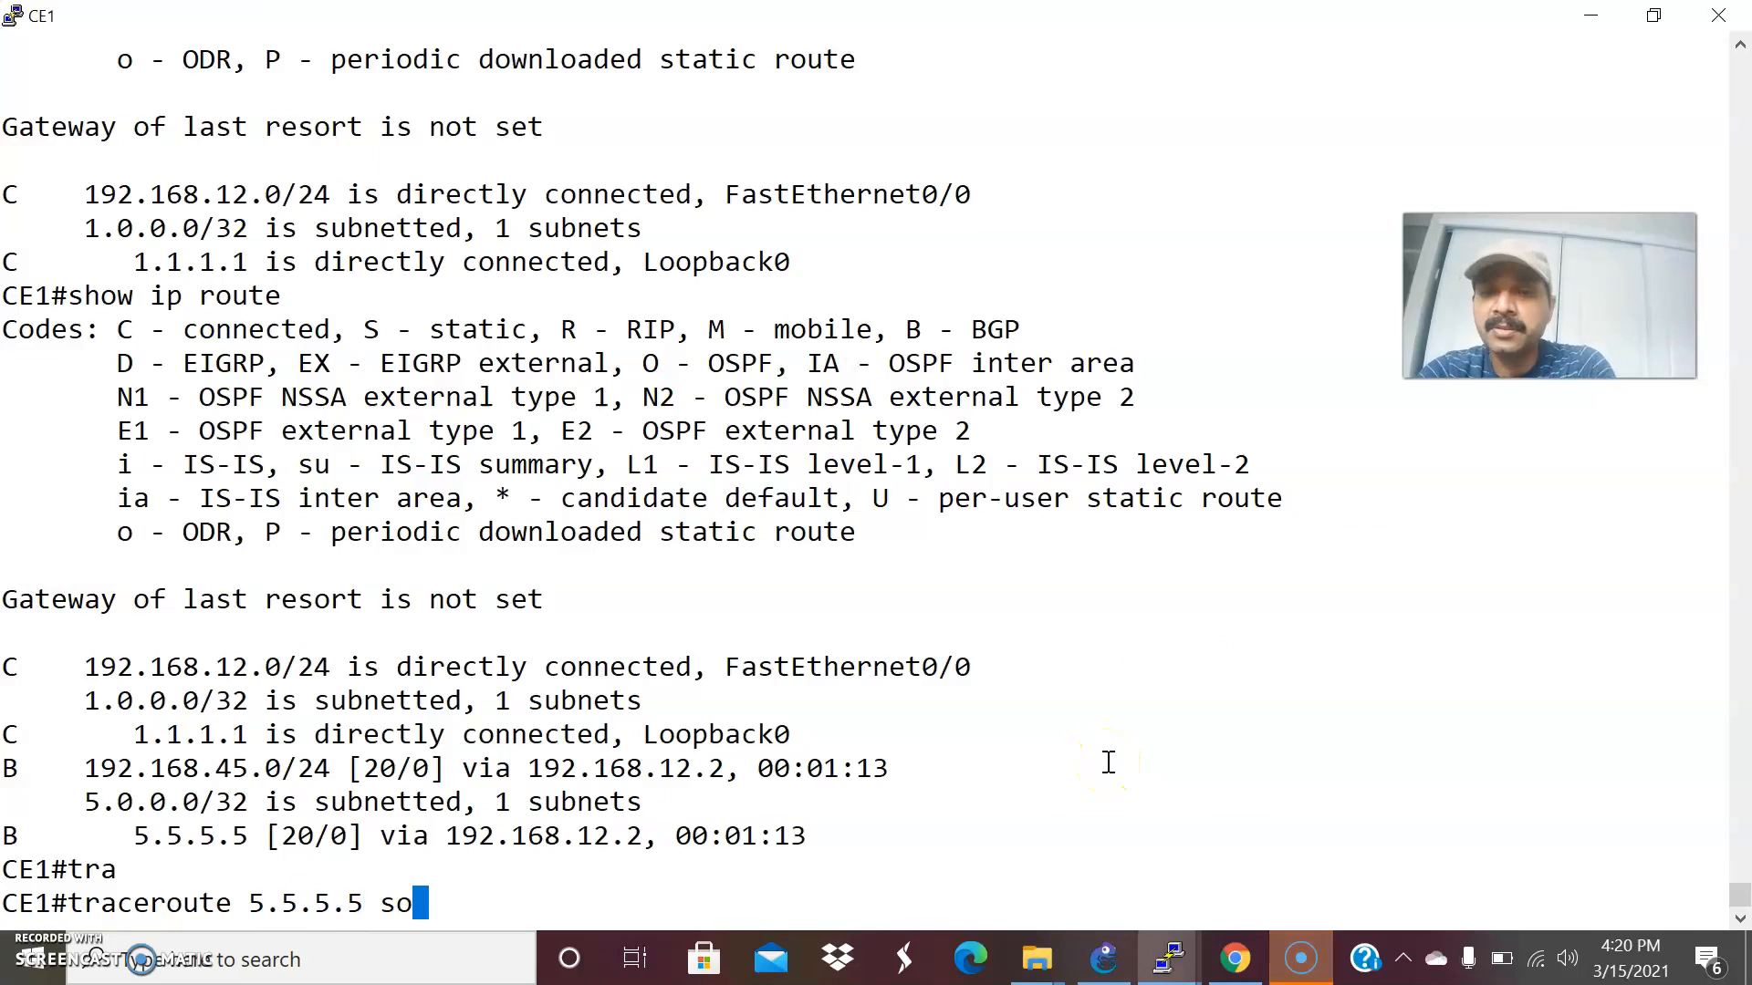
key(Tab)
text(loo)
key(Tab)
text(0)
key(Return)
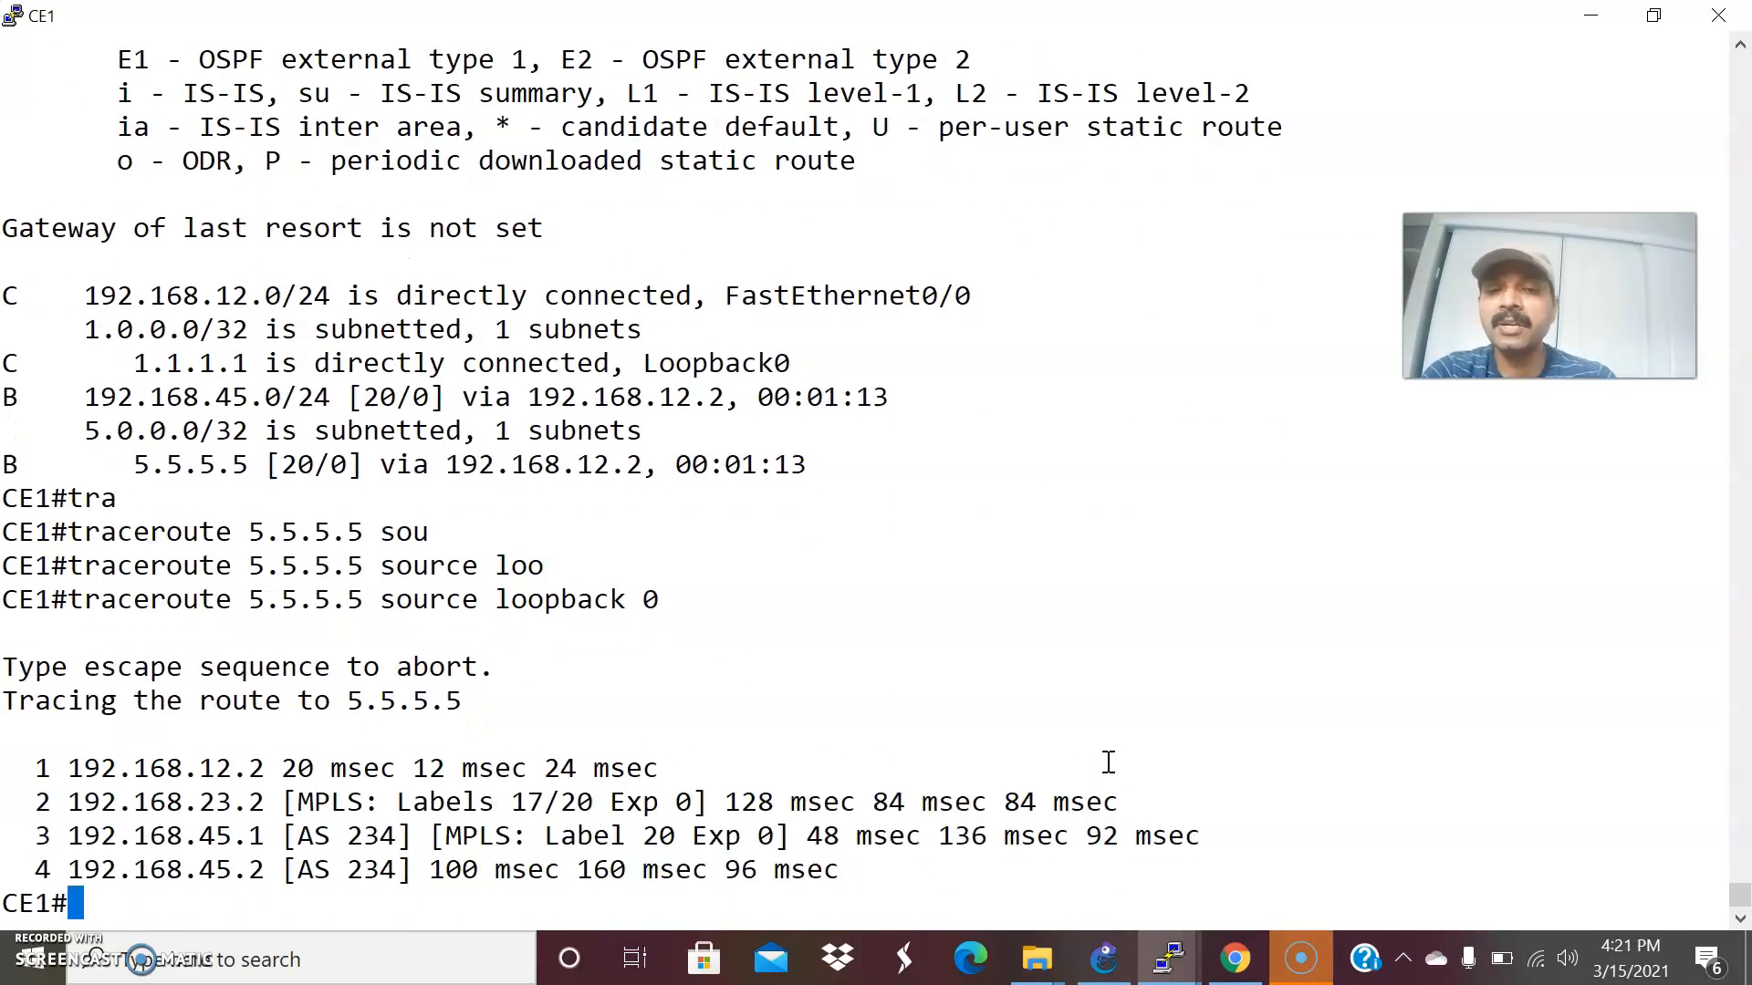
Trace the path from CE2 to CE1's loopback with traceroute 1.1.1.1 source loopback 0.
click(1168, 958)
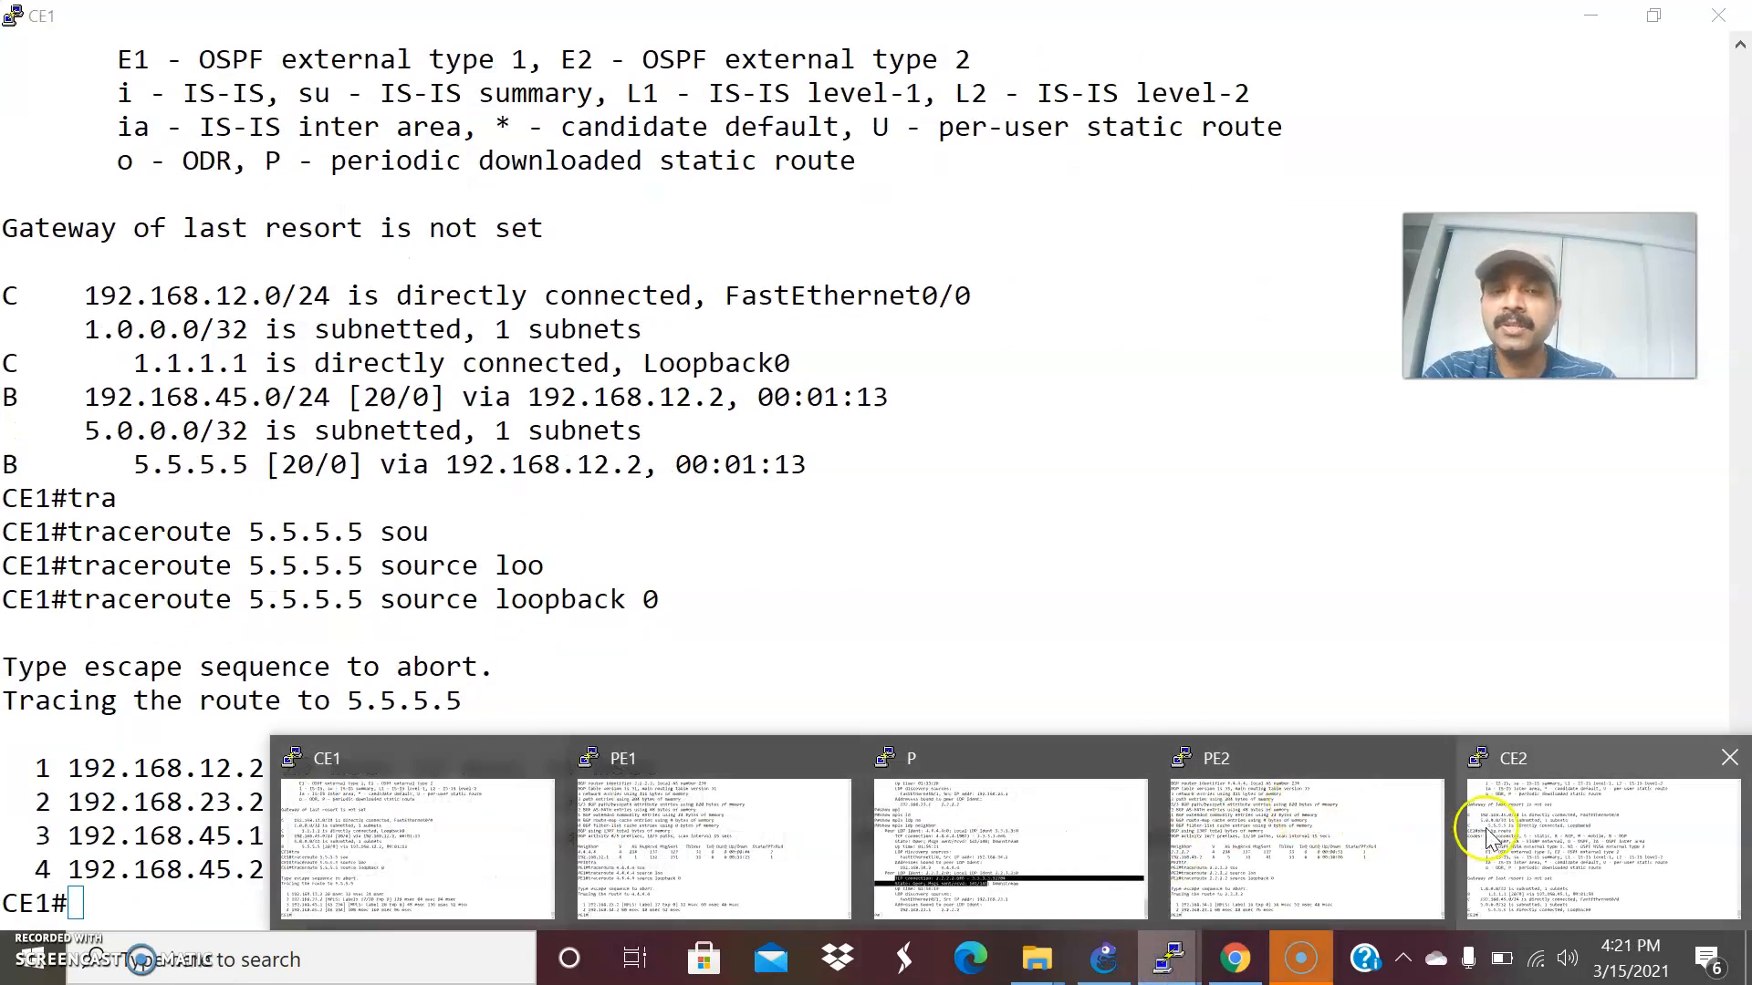
click(1487, 835)
text(tra)
key(Tab)
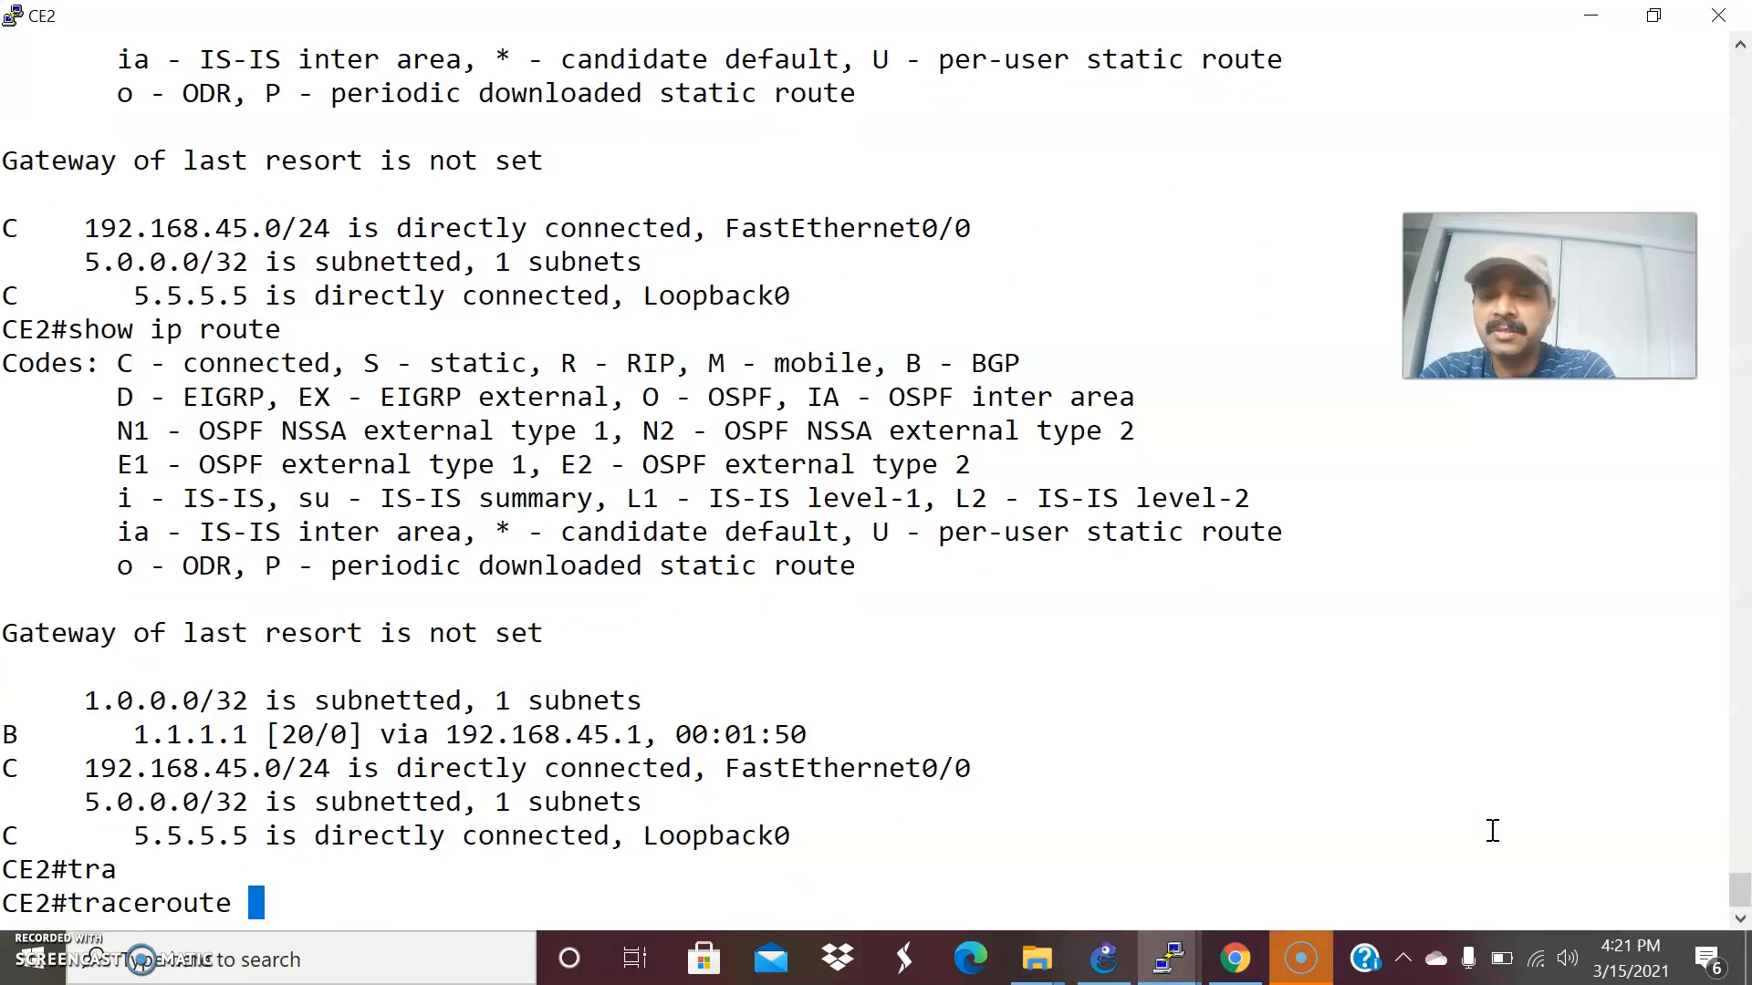
text(1.1.1.1 so)
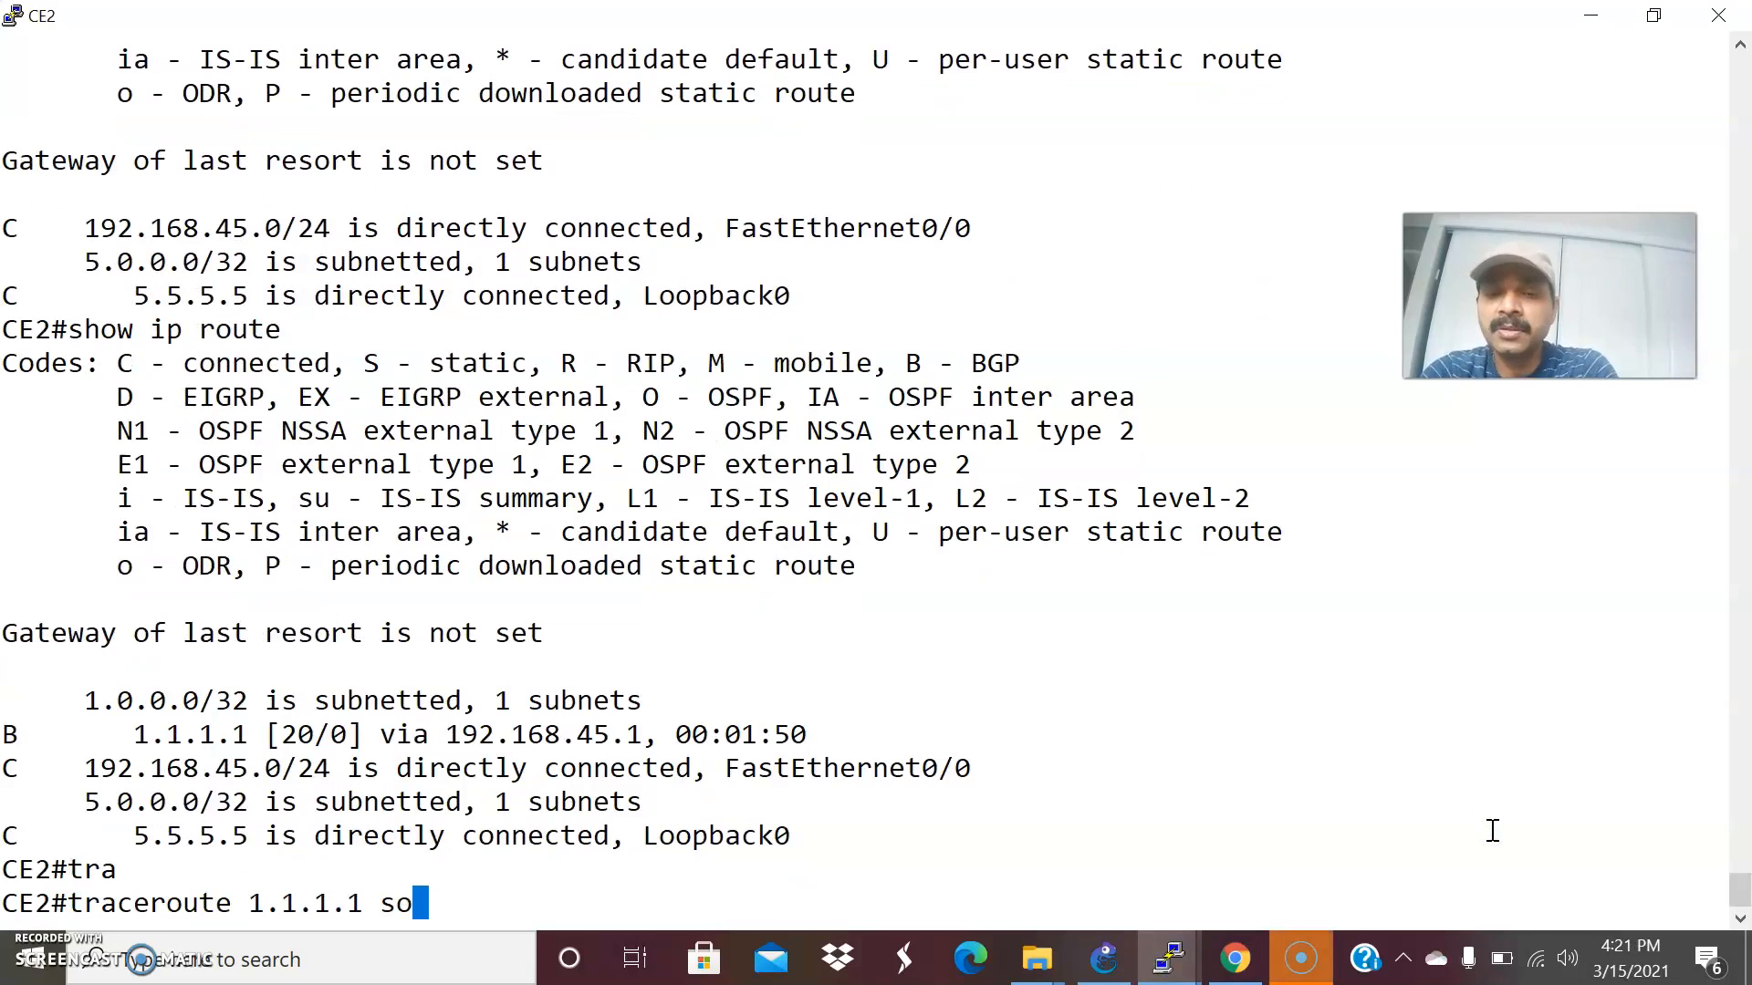
text(urce l)
key(Tab)
text(loo)
key(Tab)
text(0)
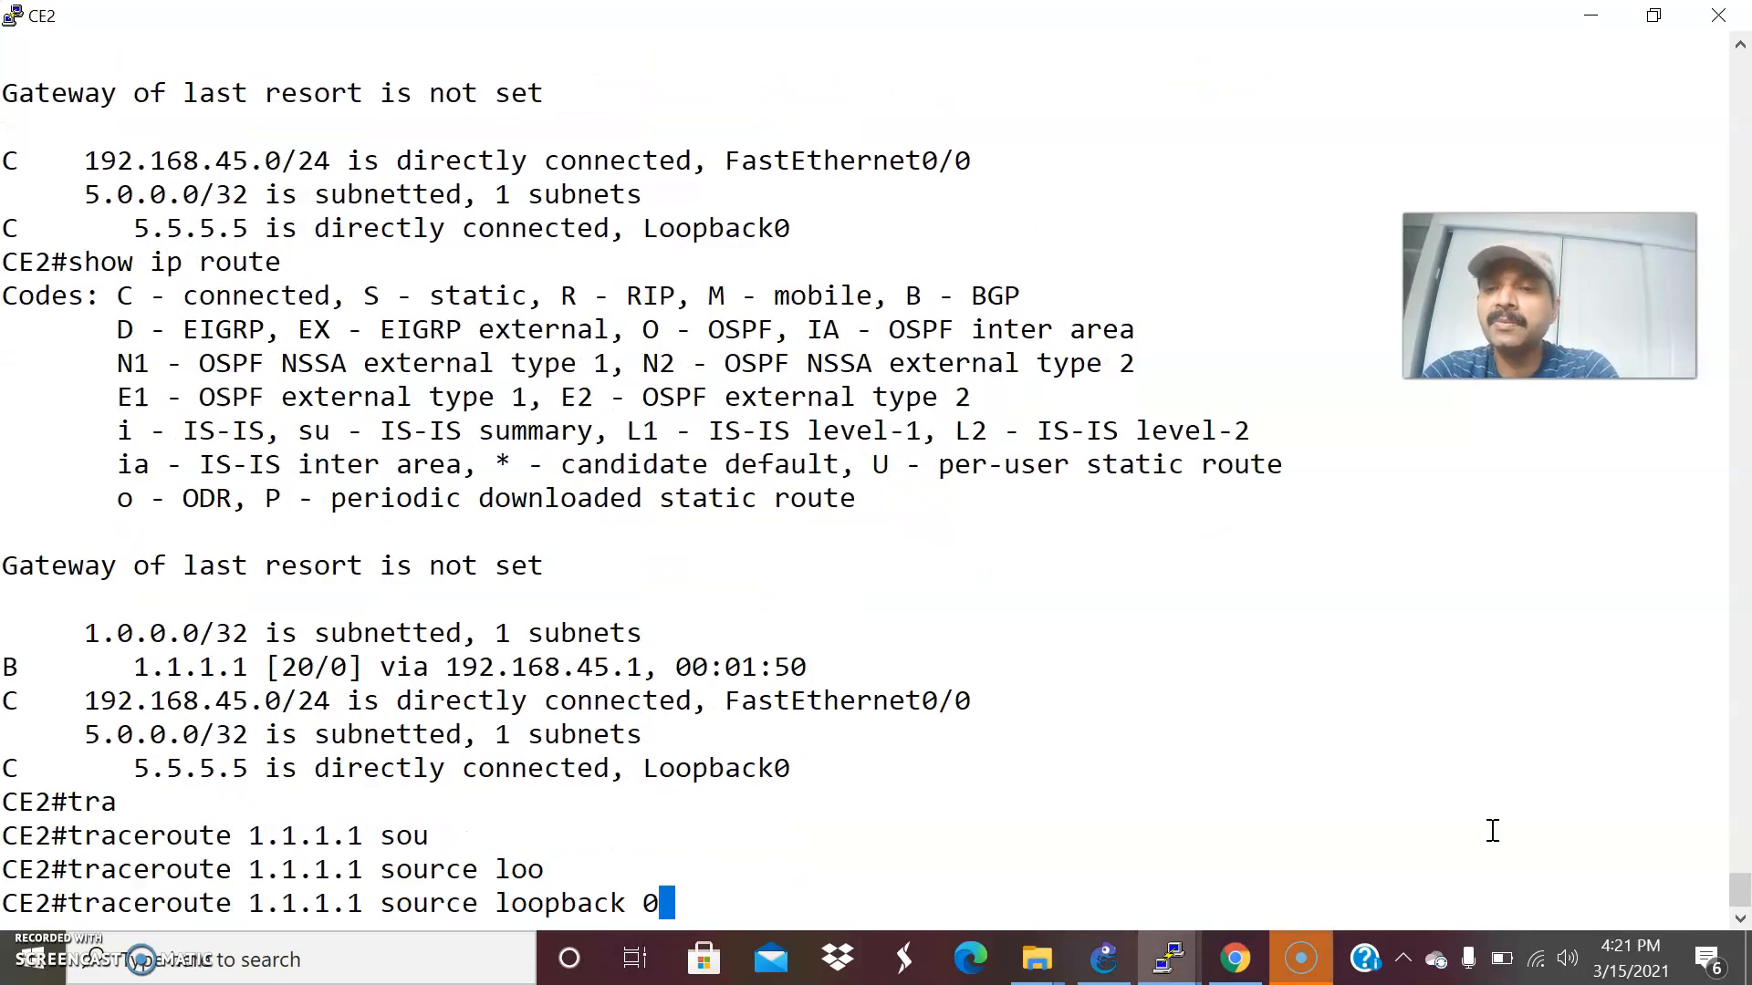
key(Return)
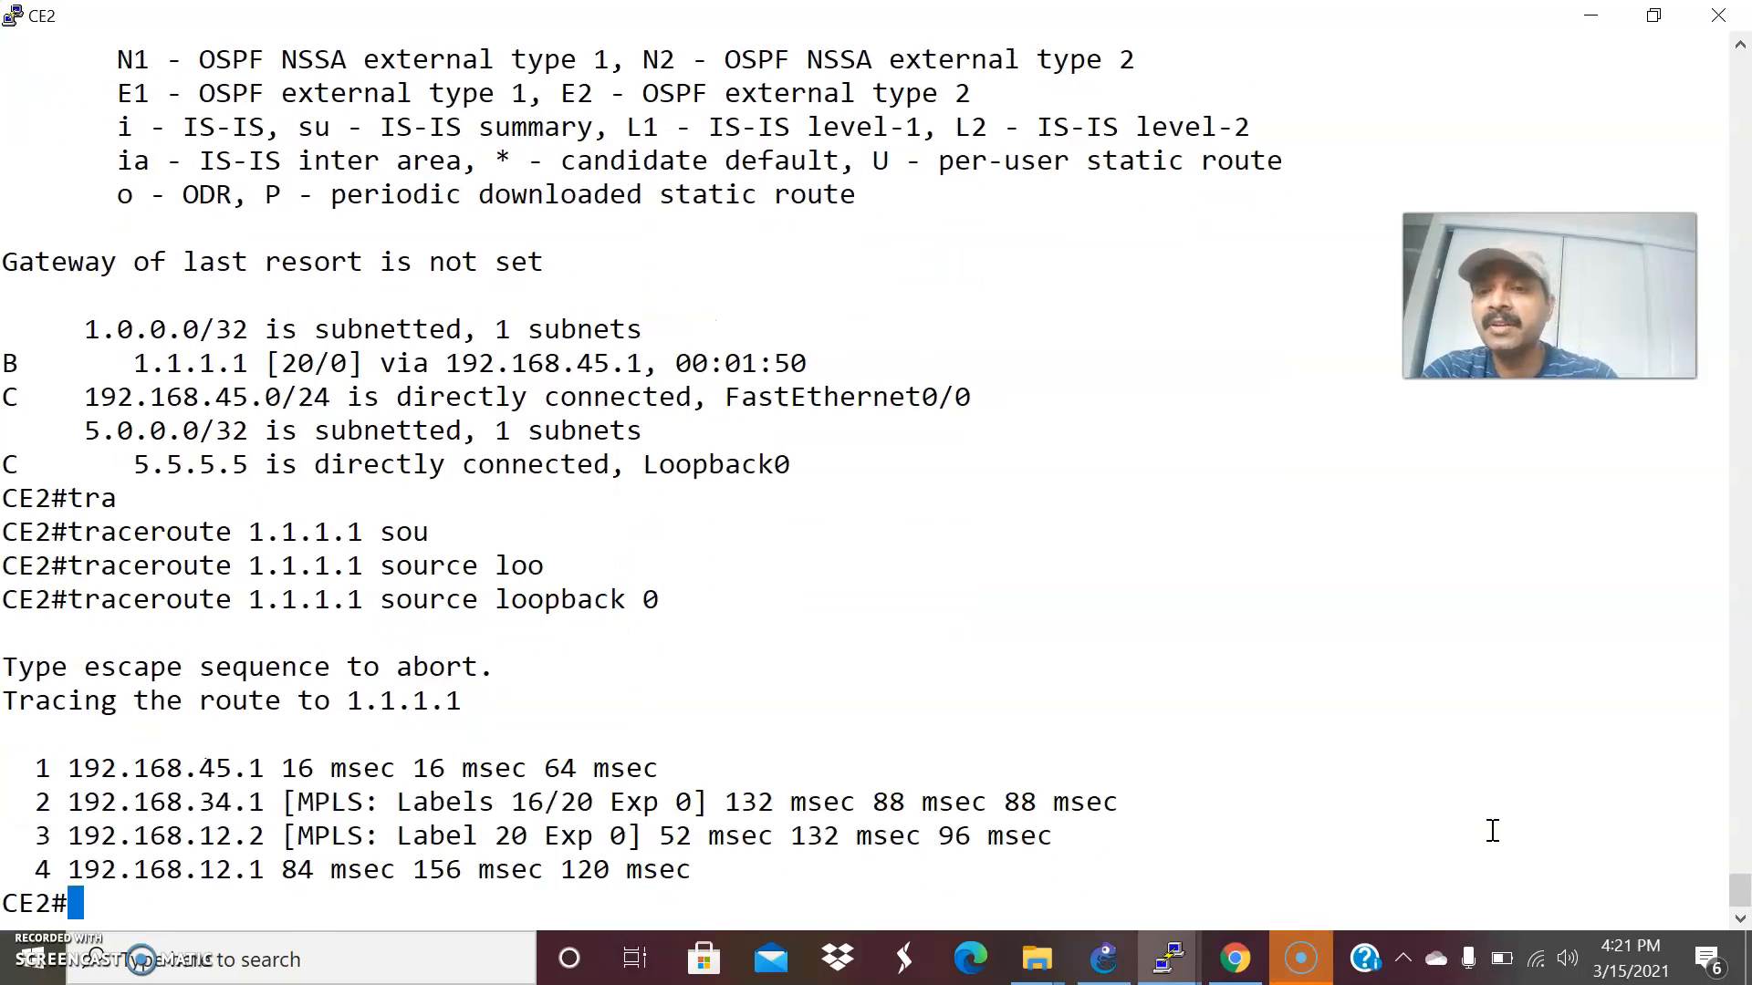
Consult the GNS3 topology, then examine the MPLS labels on the second hop of CE1's traceroute to 5.5.5.5.
click(1104, 958)
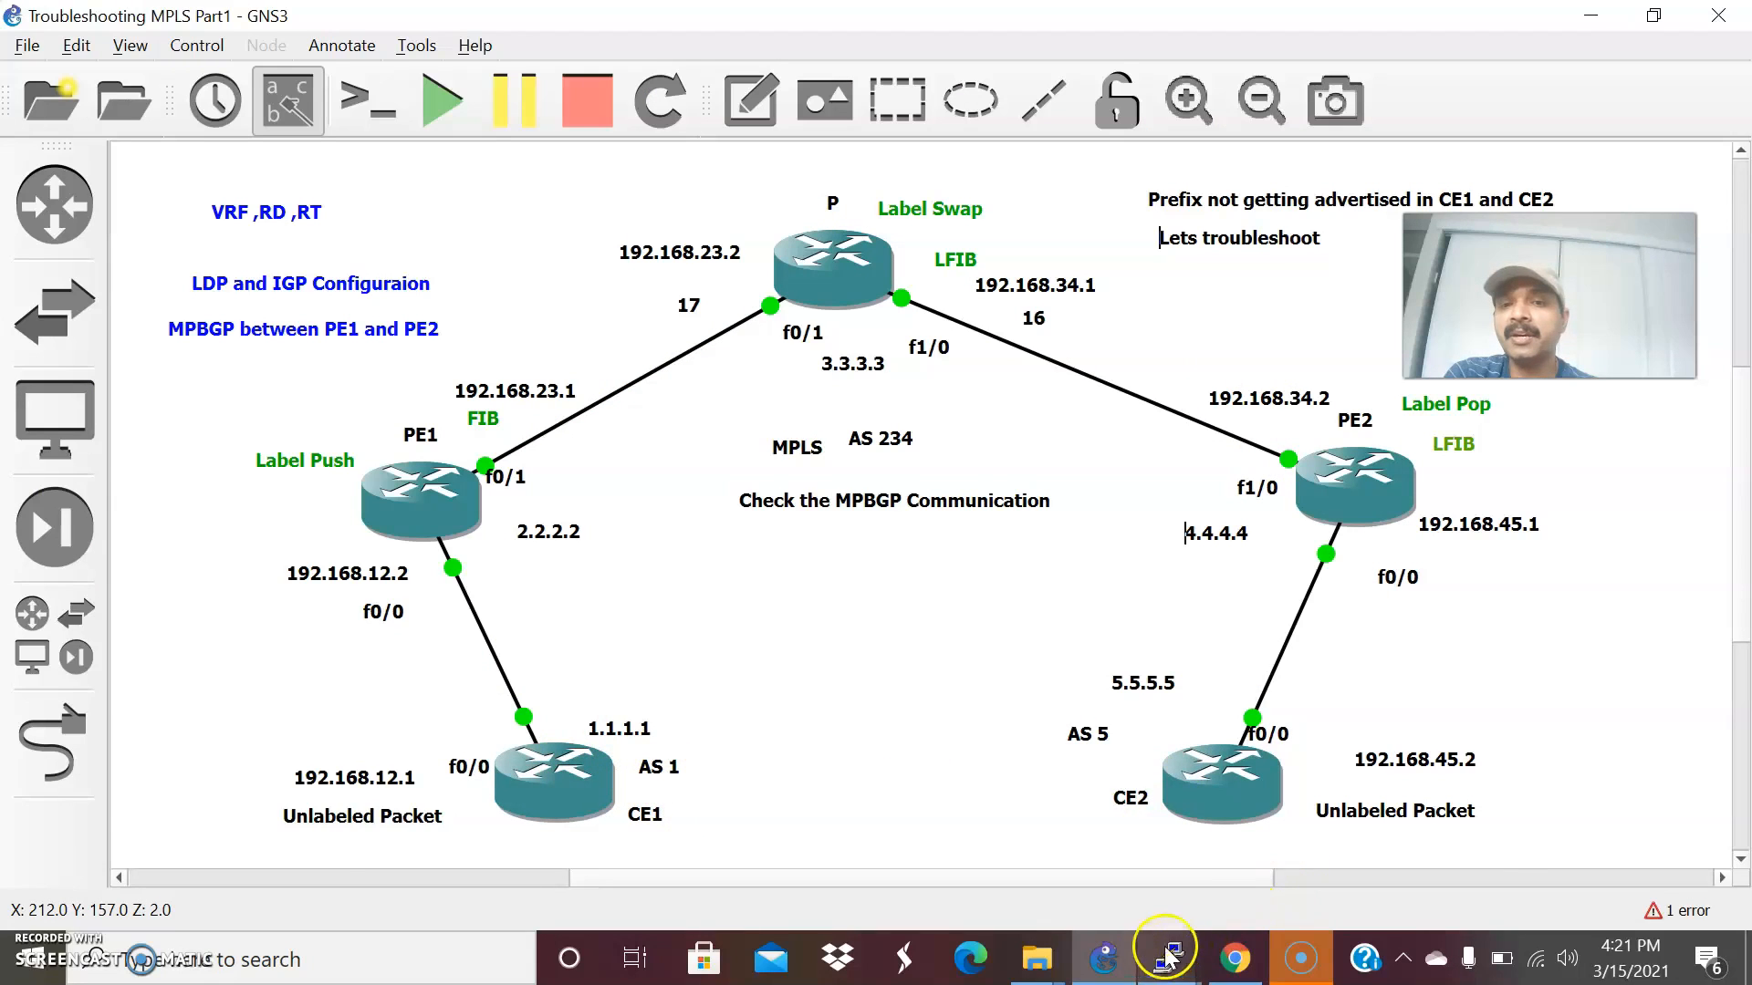
mouse_move(1166, 953)
click(440, 848)
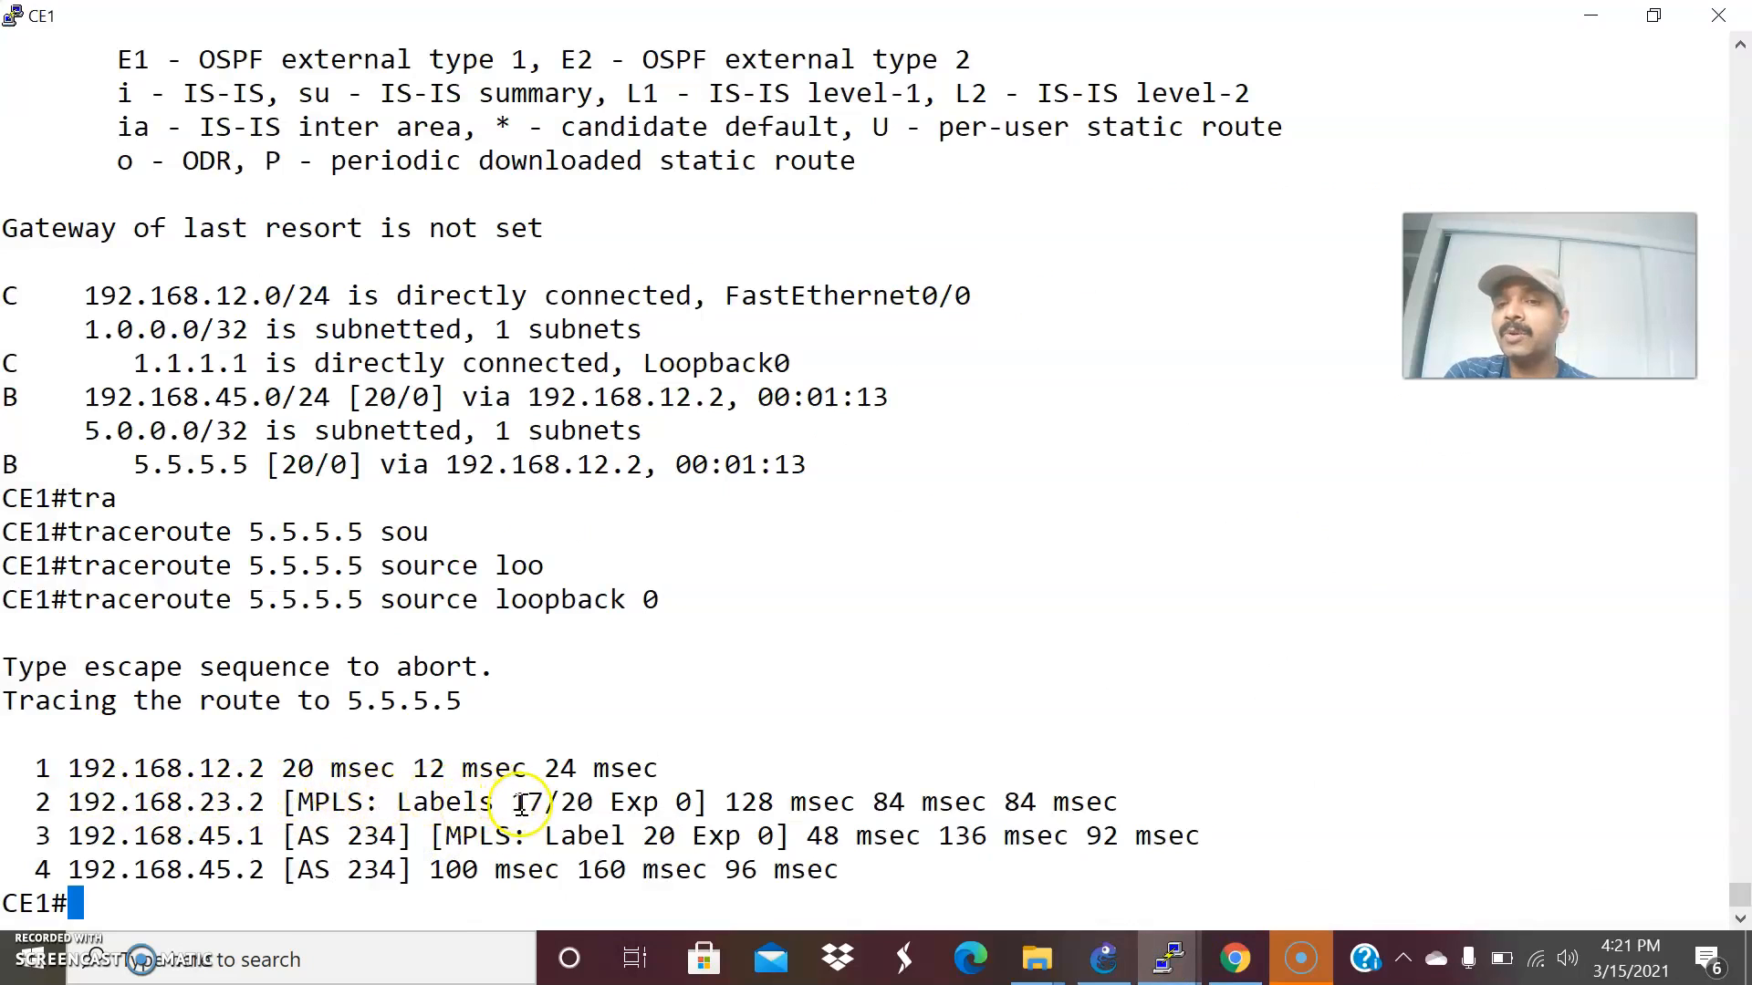
drag(519, 803, 553, 792)
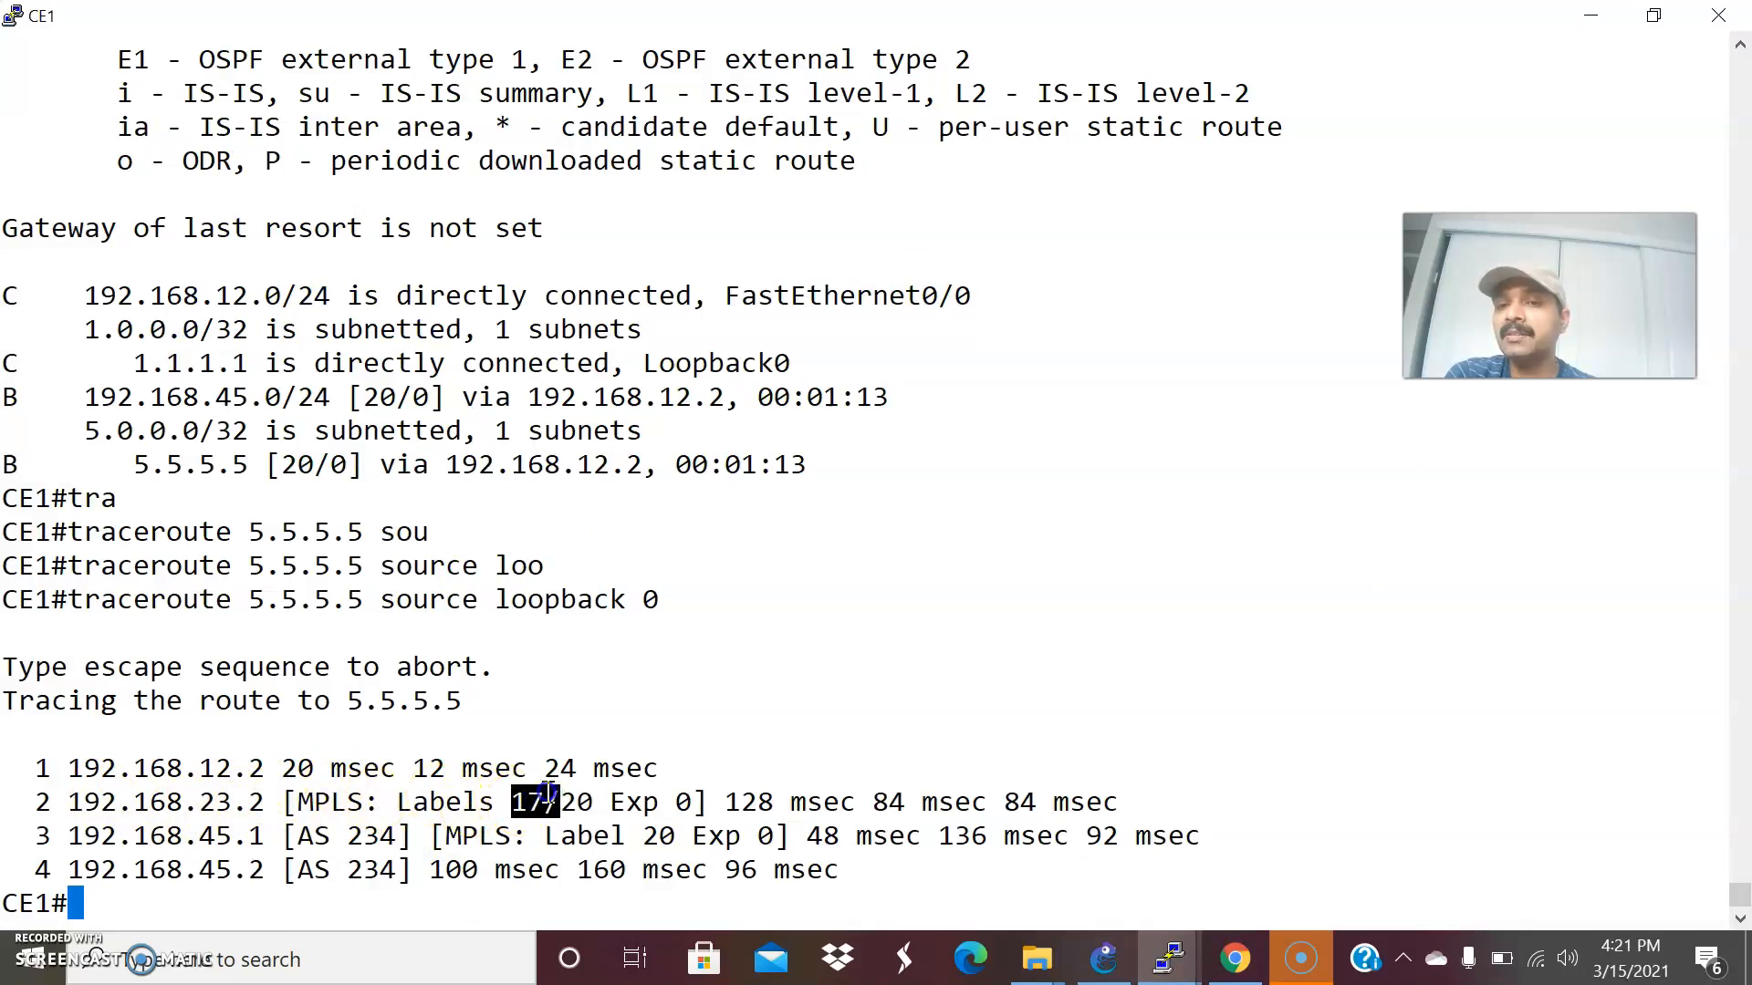
click(591, 803)
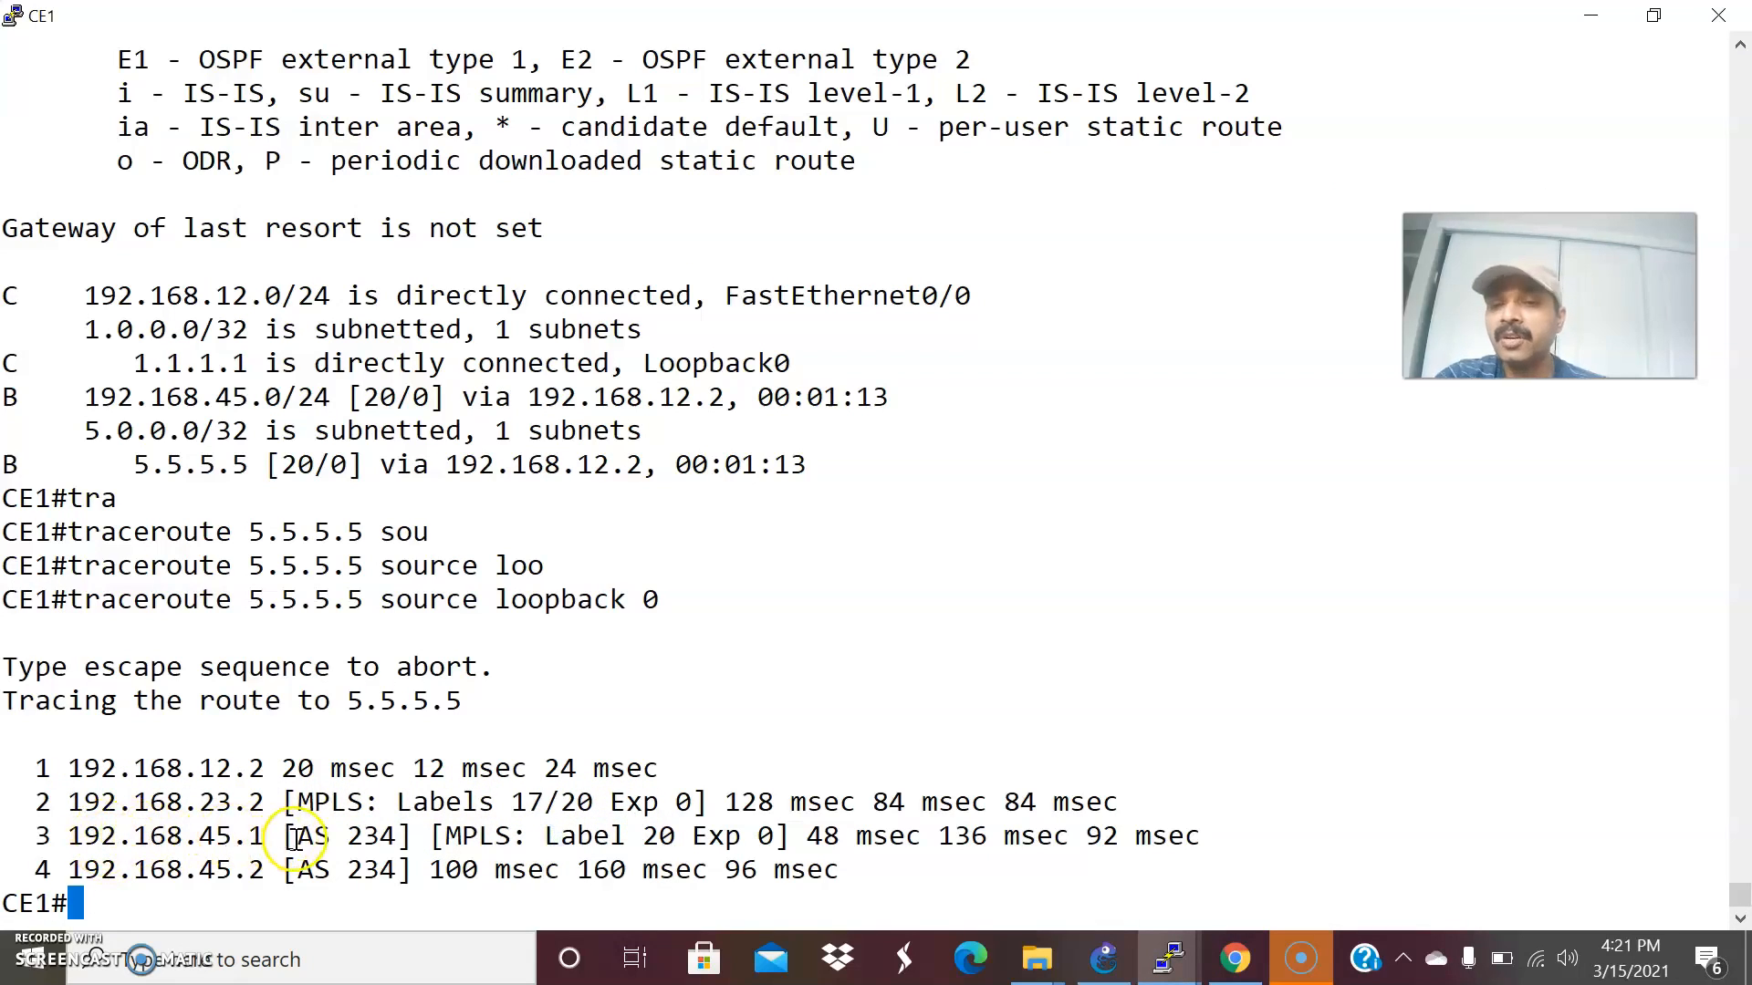
Compare the hops and labels in CE1's traceroute with the interface addresses and label push, swap and pop notes in the GNS3 topology.
key(alt+Tab)
key(alt+Tab)
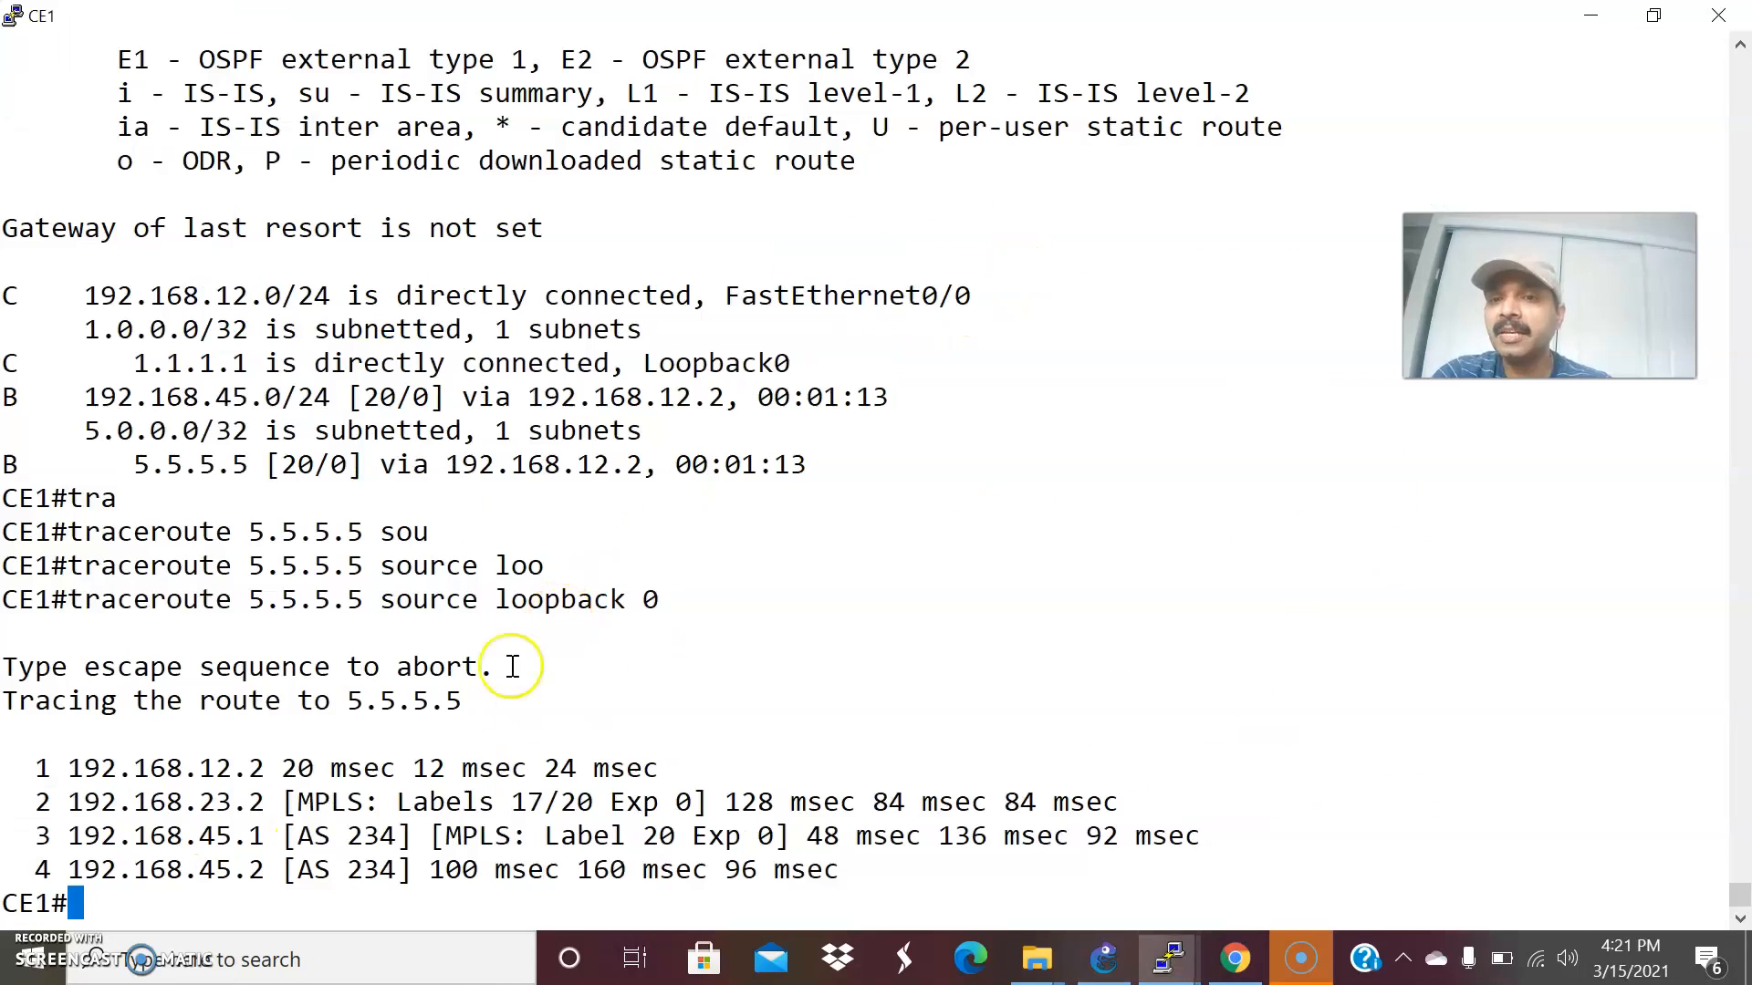
key(alt+Tab)
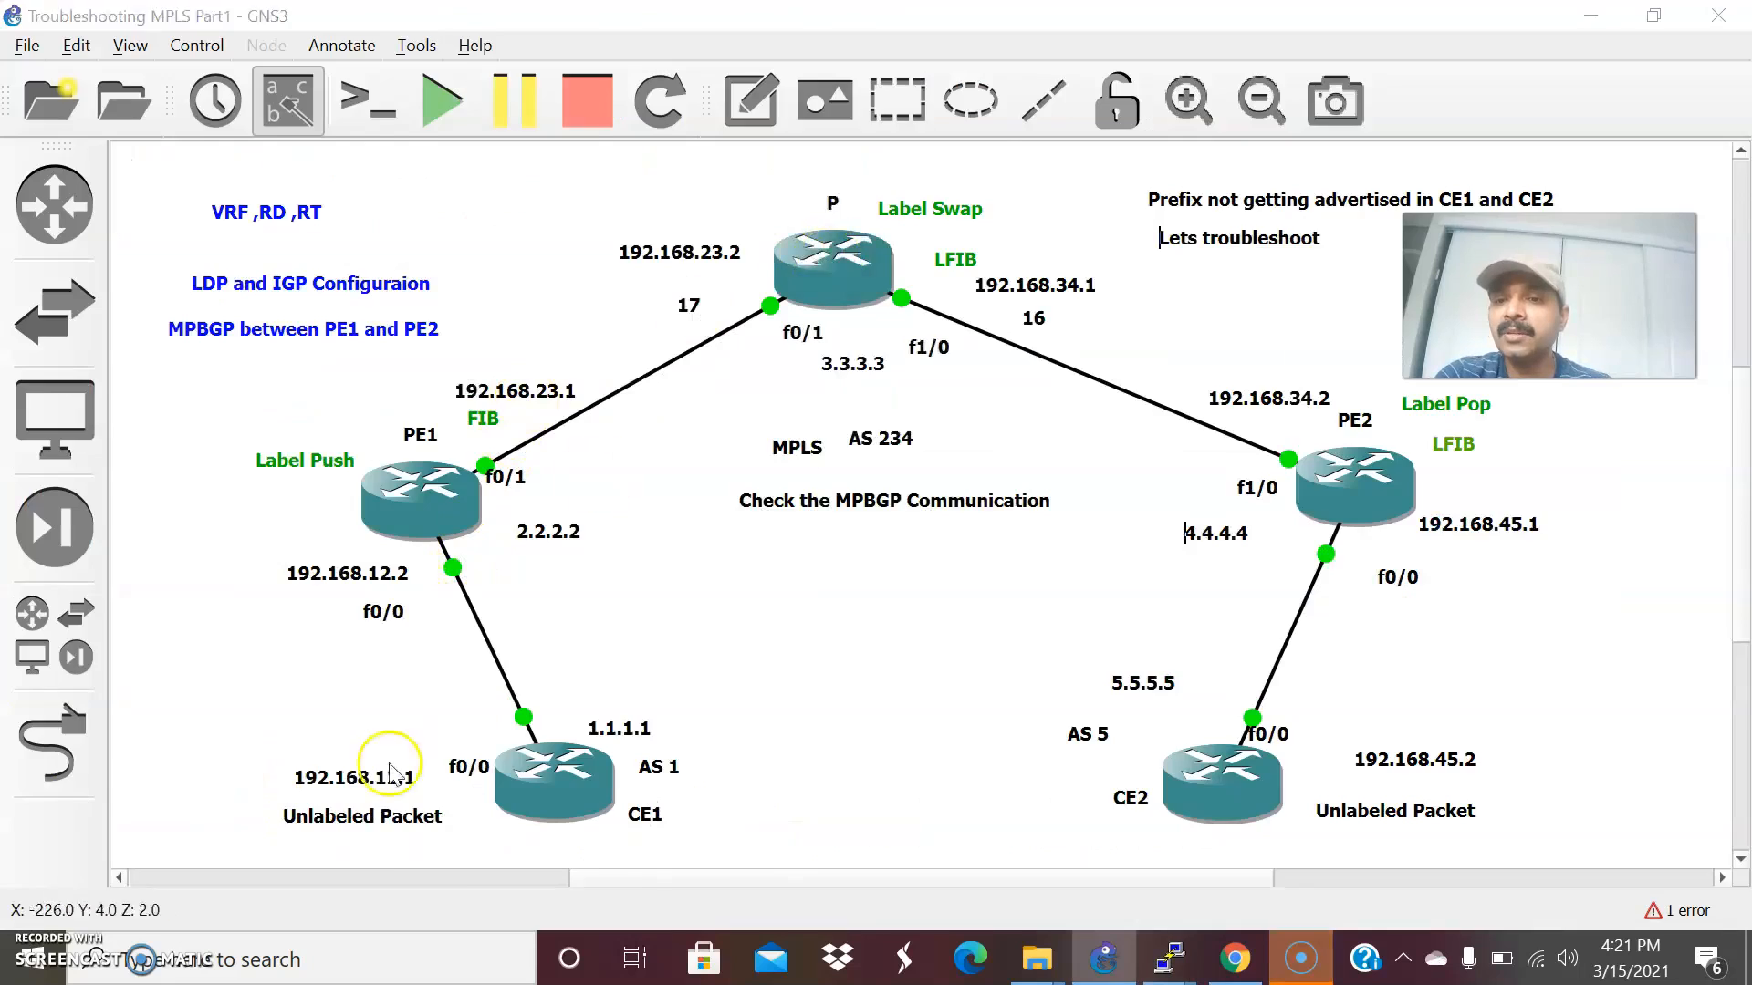
key(alt+Tab)
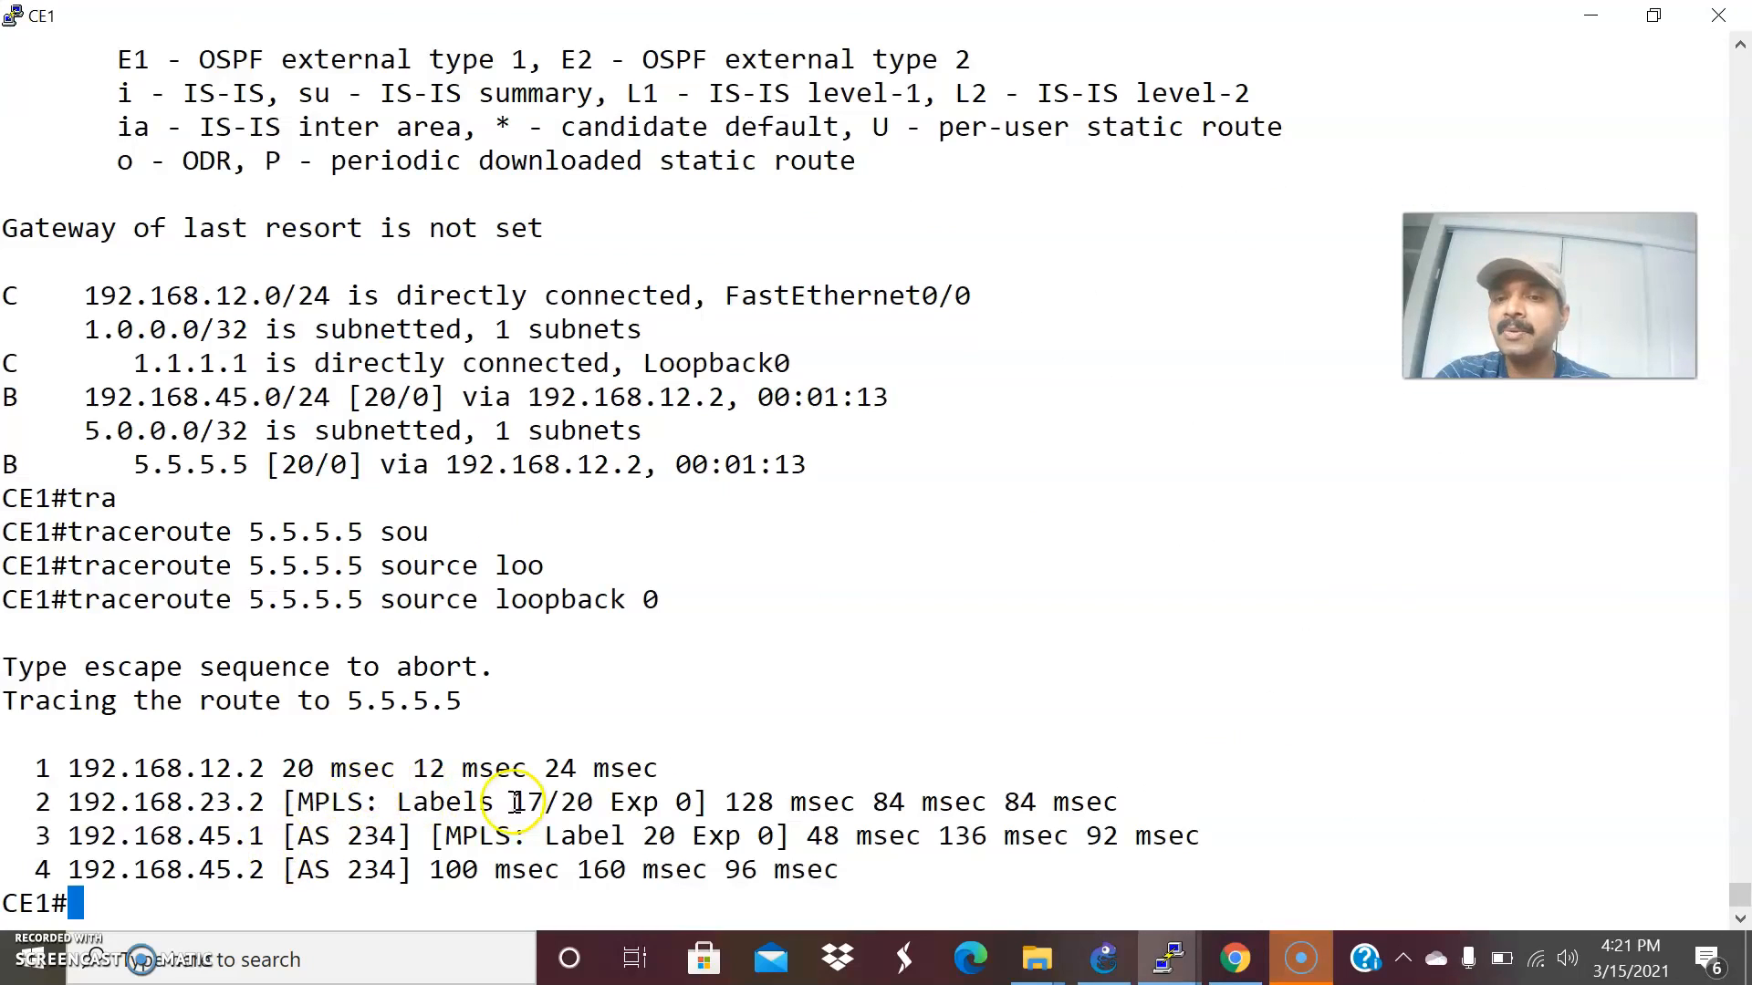
key(alt+Tab)
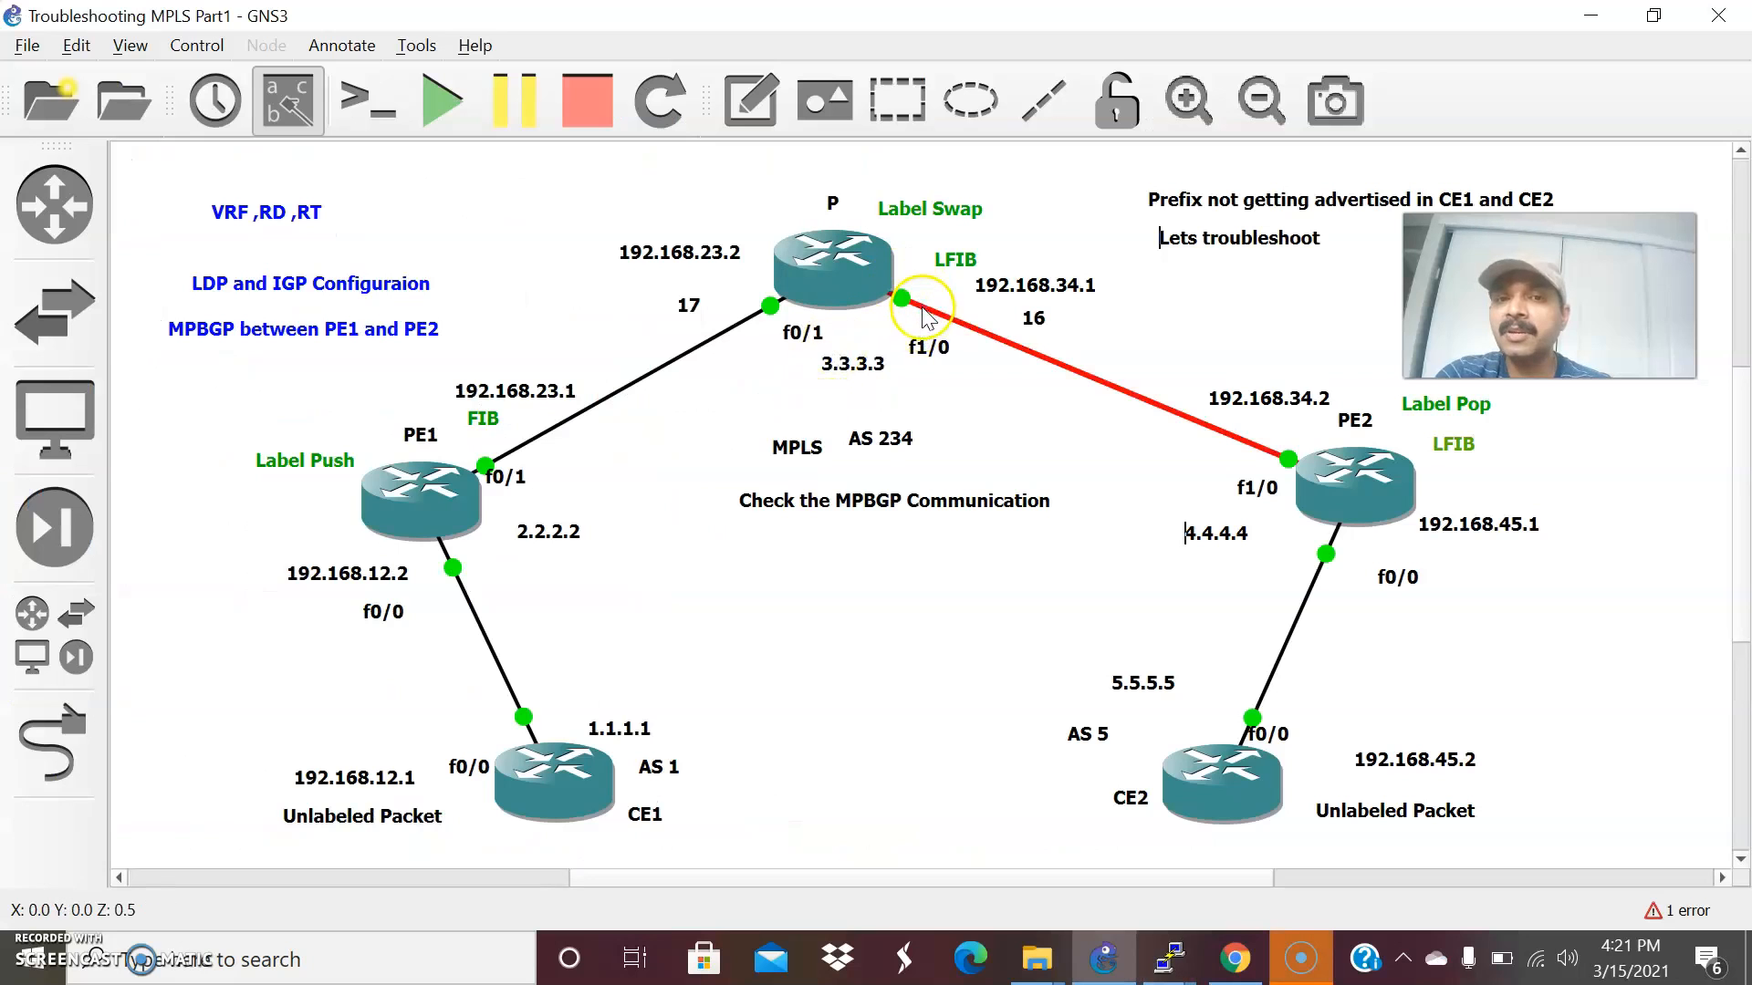
key(alt+Tab)
key(alt+Tab)
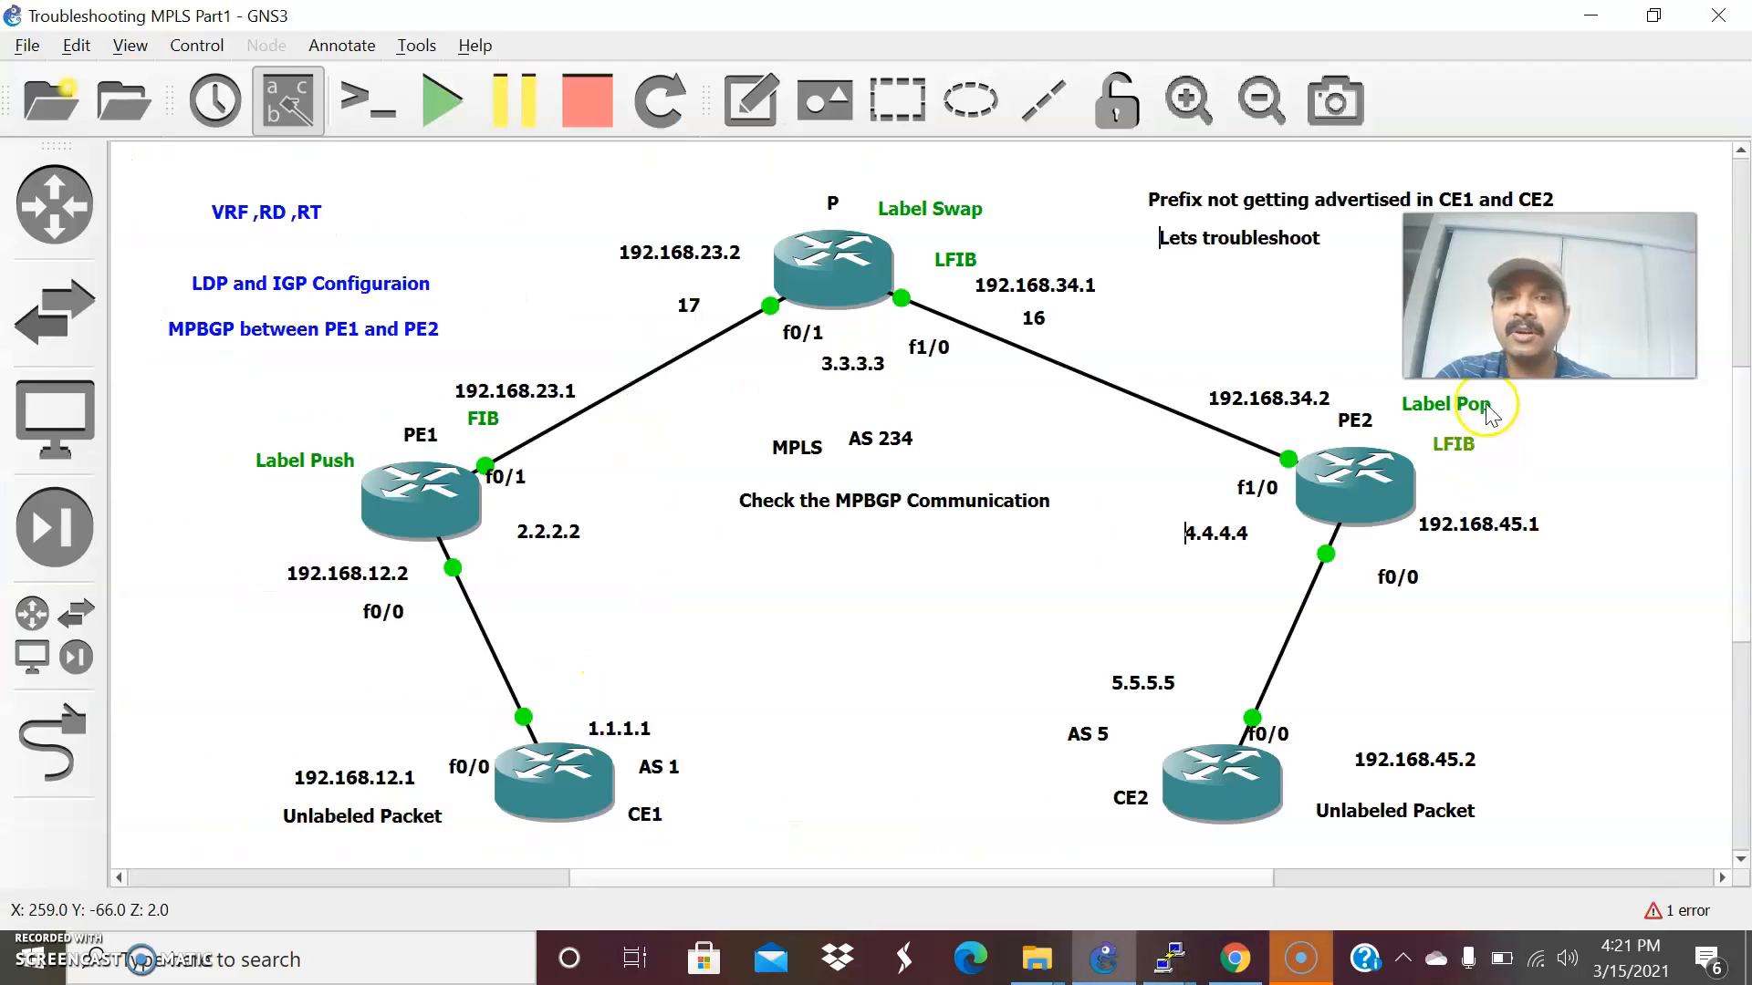
key(alt+Tab)
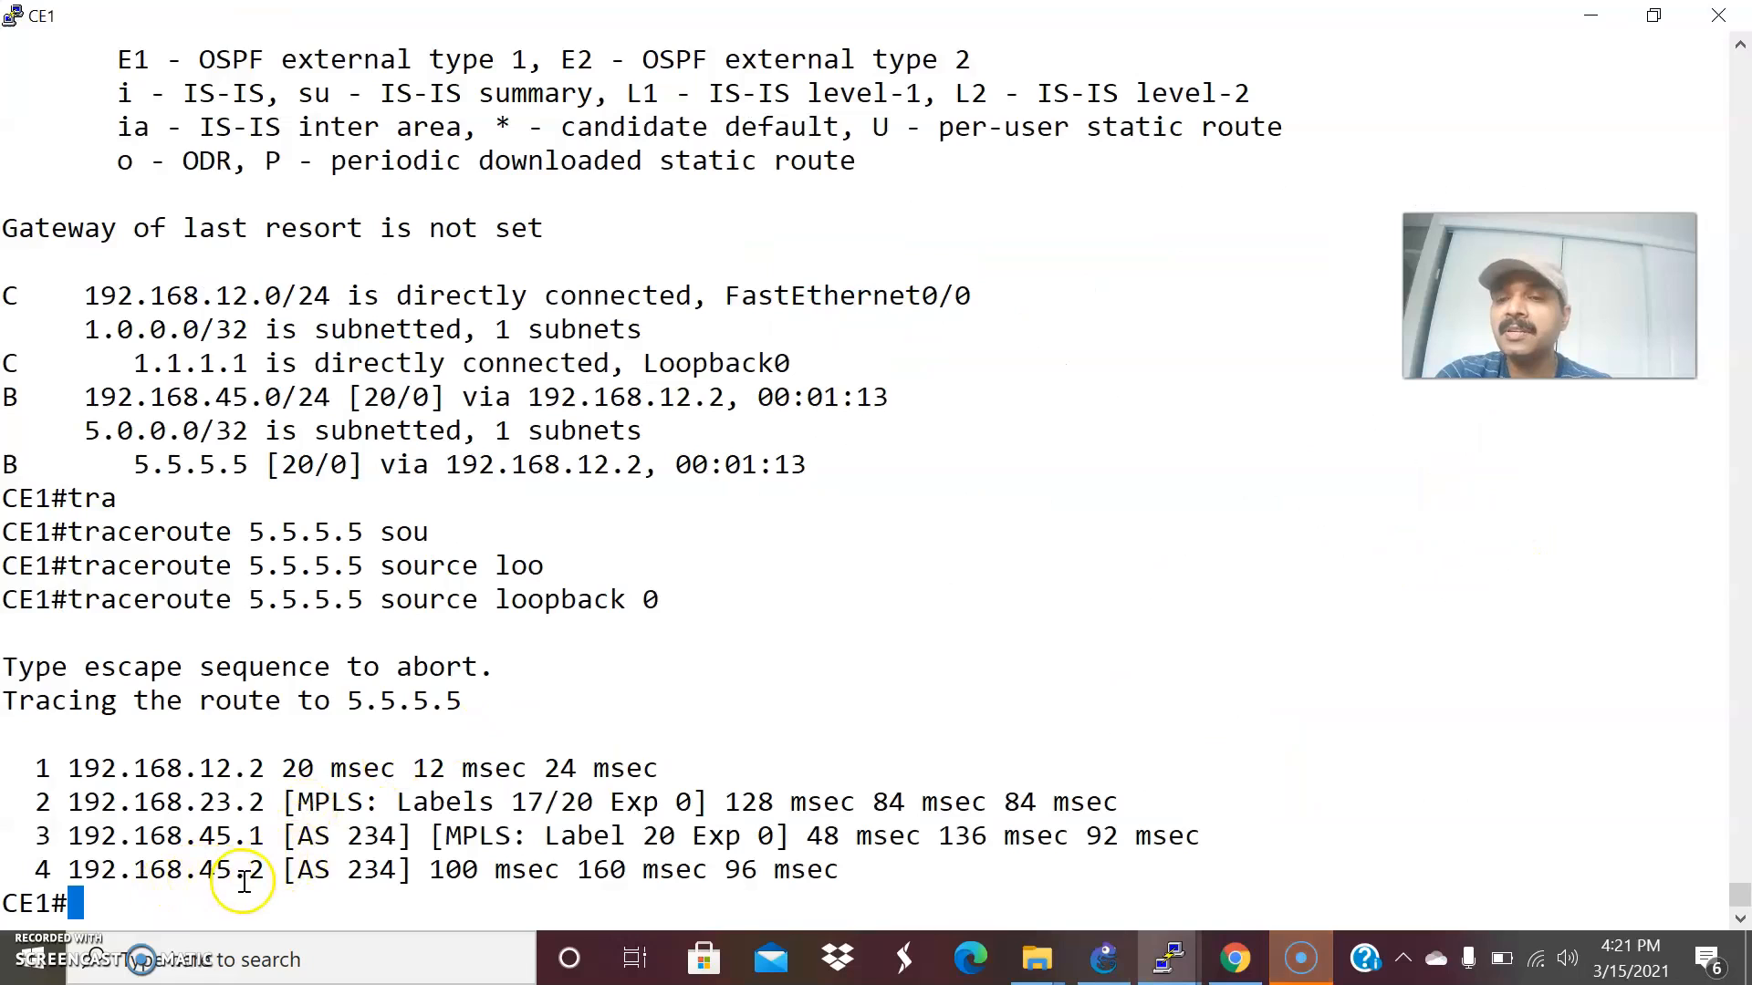
key(alt+Tab)
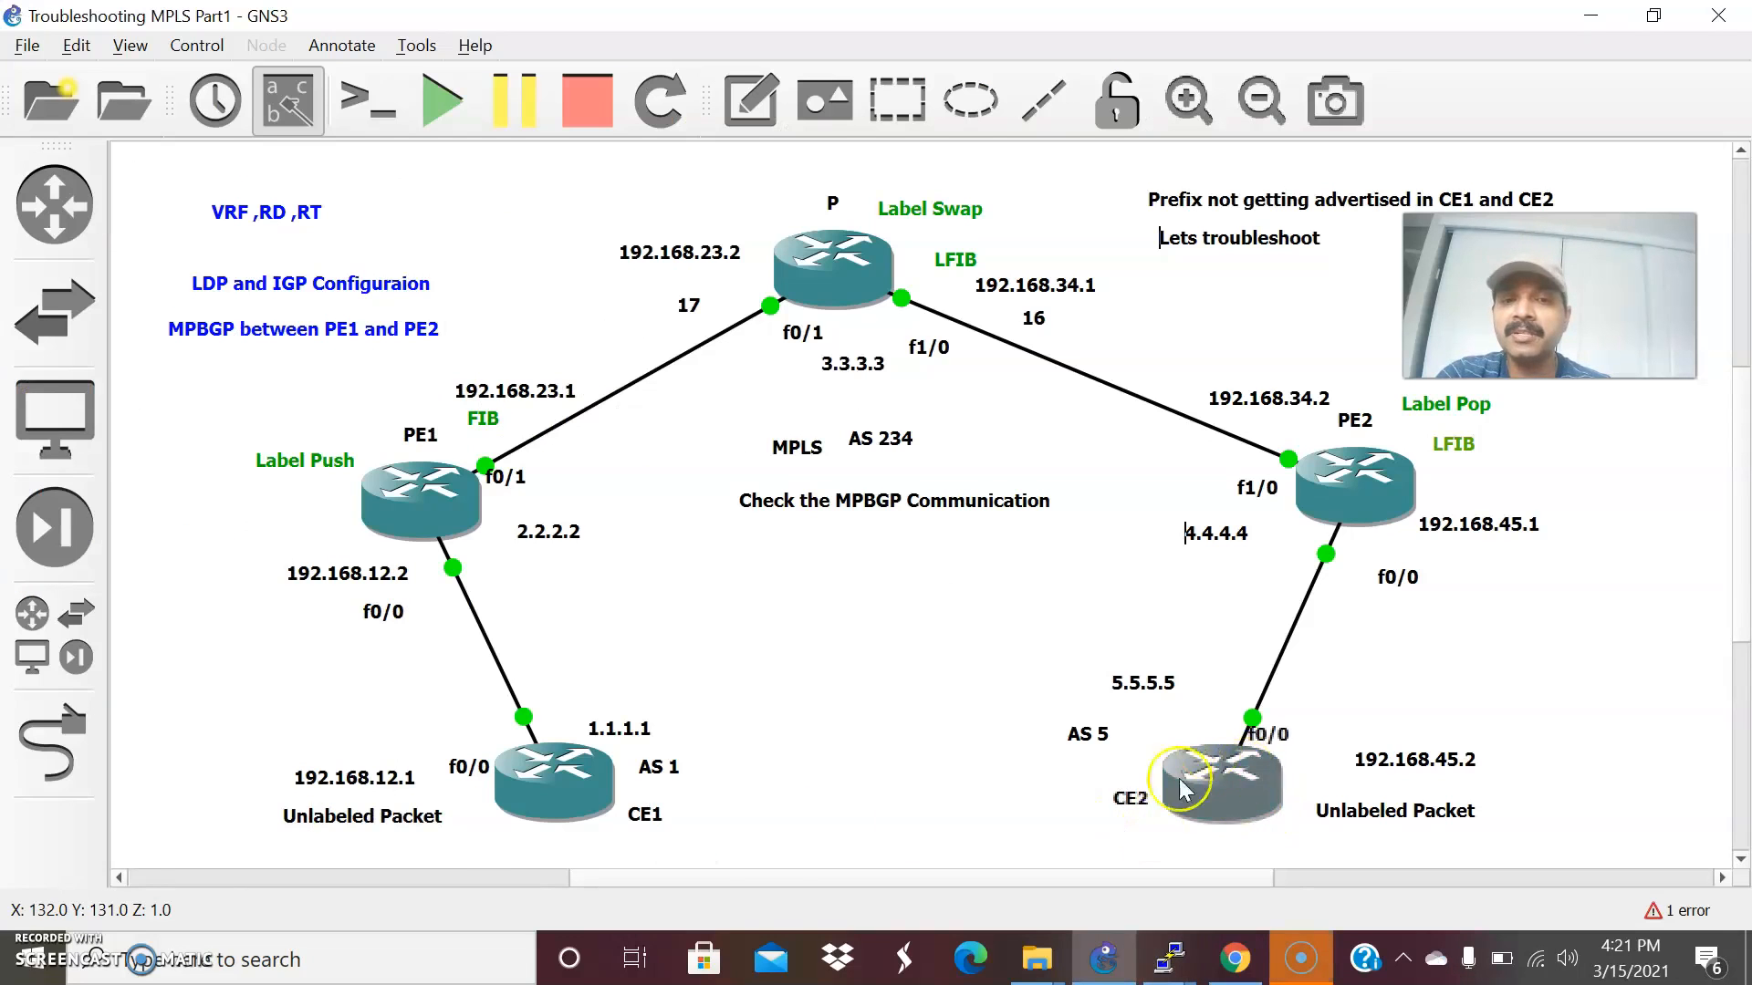
key(alt+Tab)
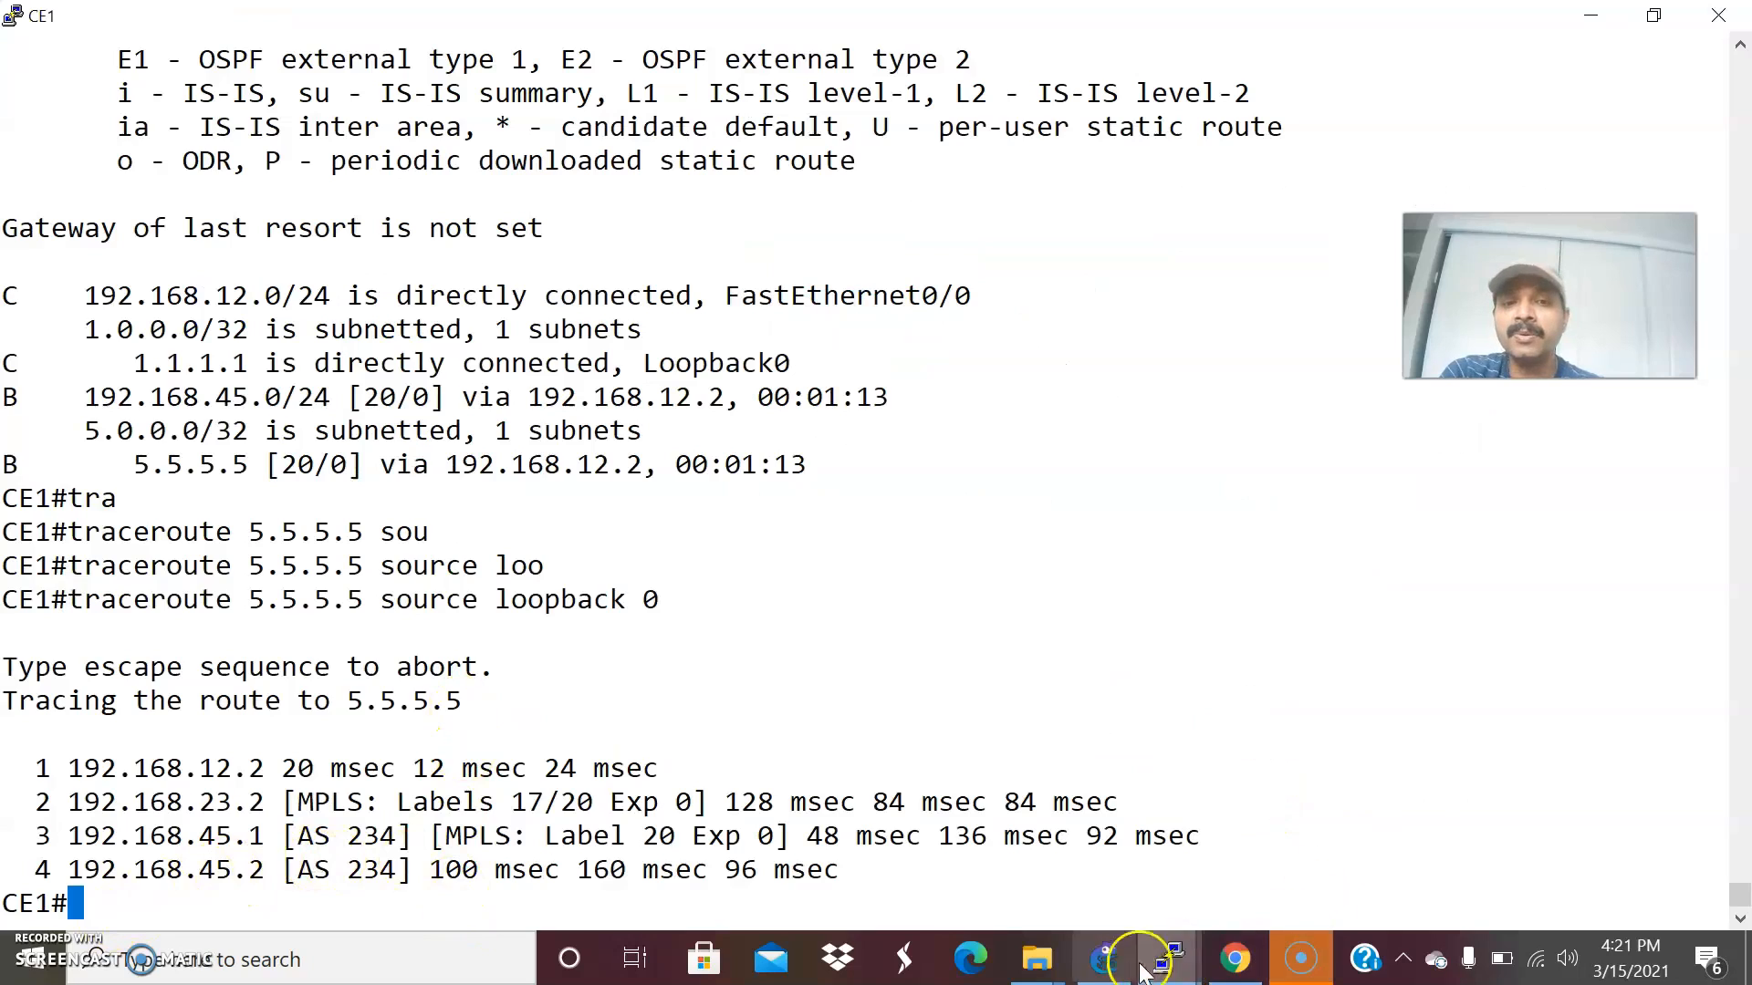
click(1106, 959)
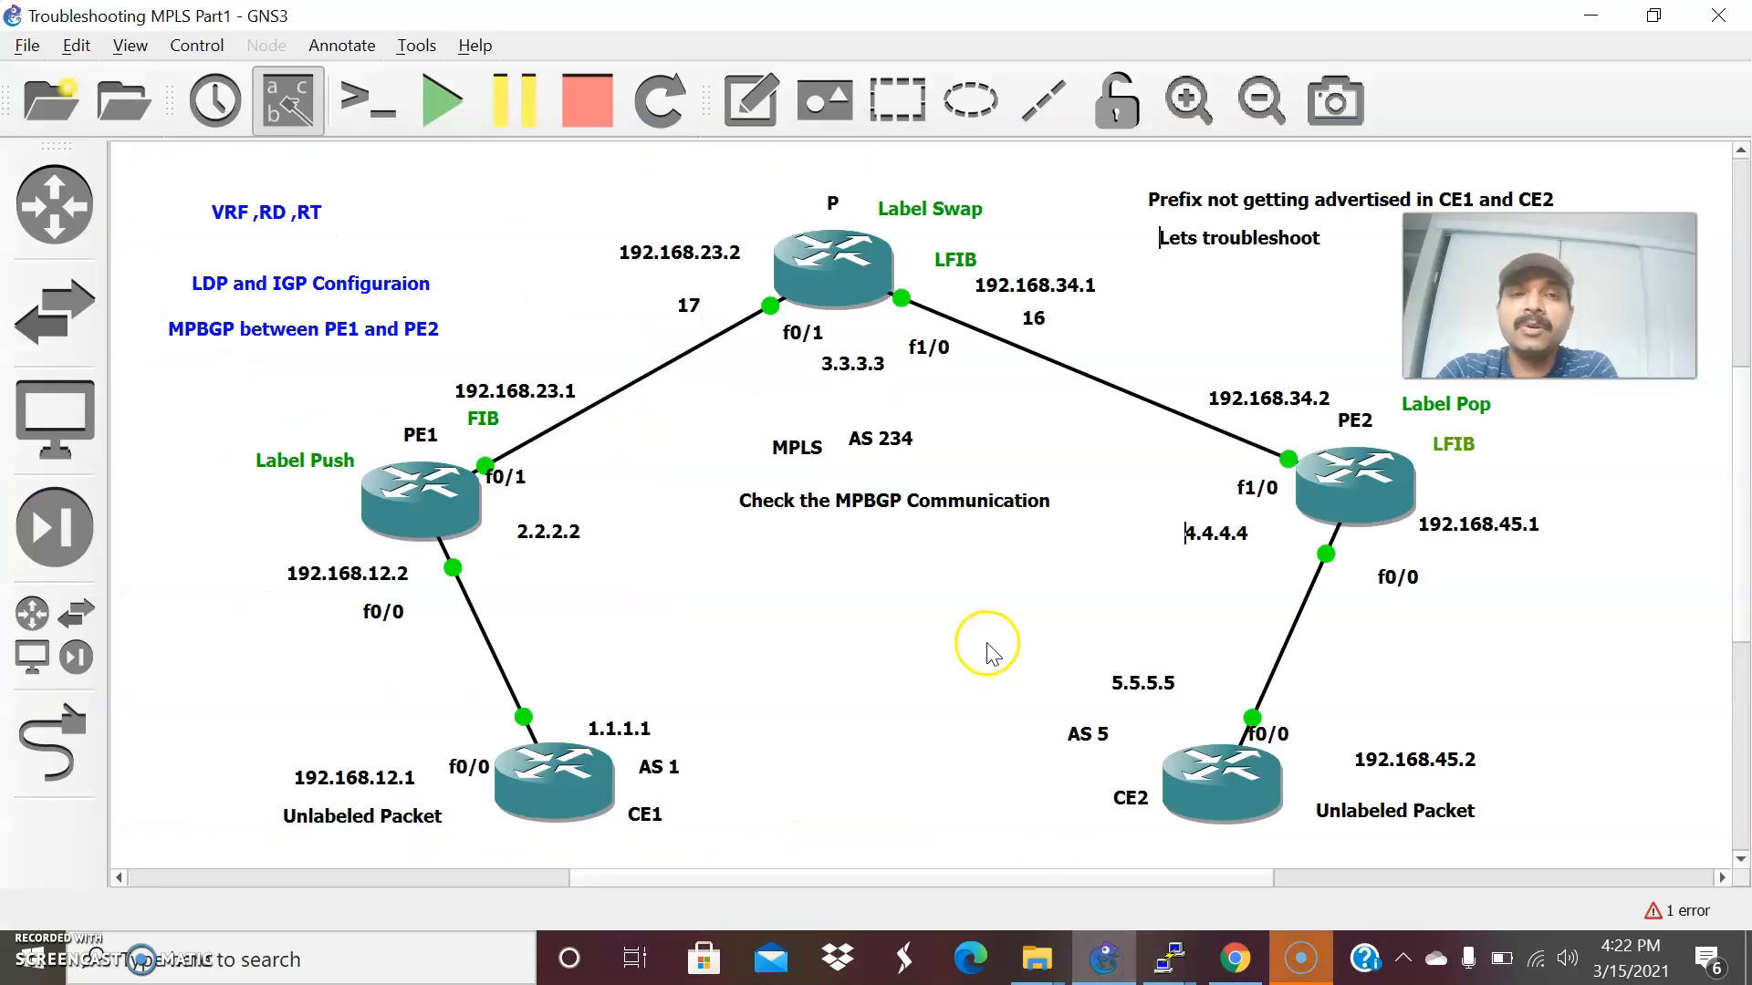